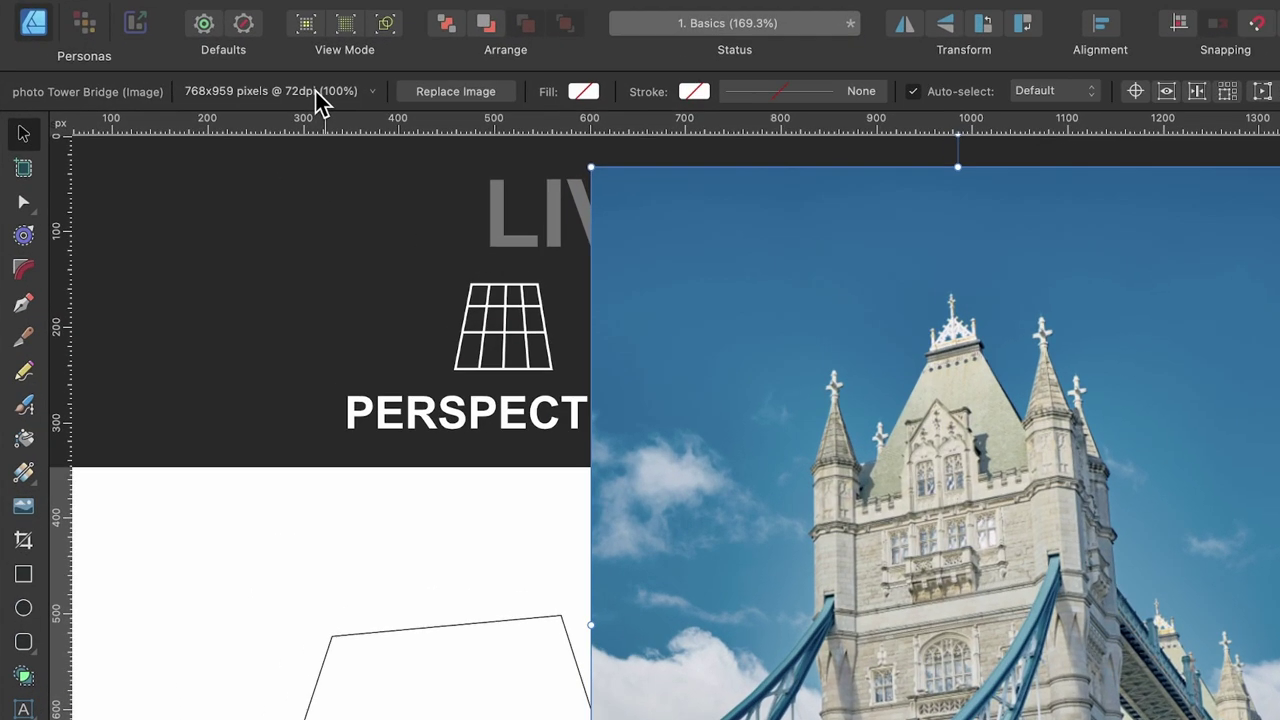
# Step: Scale the Tower Bridge photo down proportionally to 40%
pyautogui.click(318, 92)
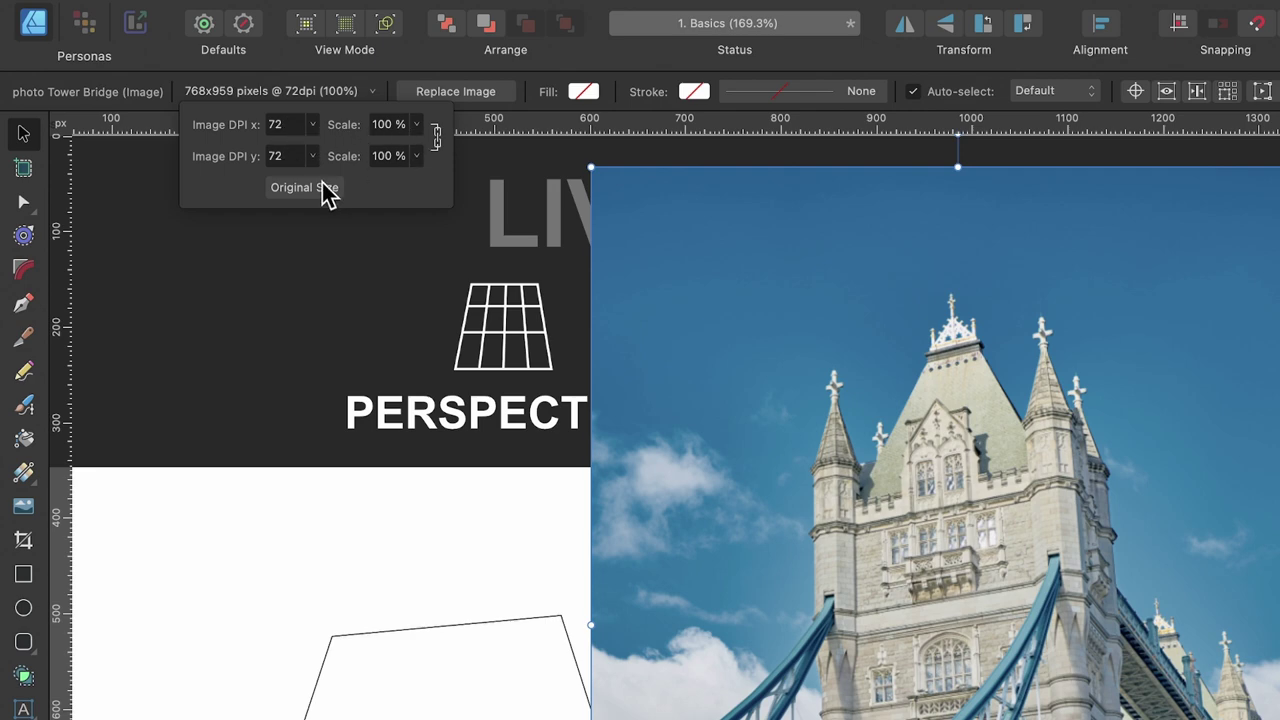
pyautogui.click(416, 124)
pyautogui.moveTo(417, 149); pyautogui.dragTo(411, 157)
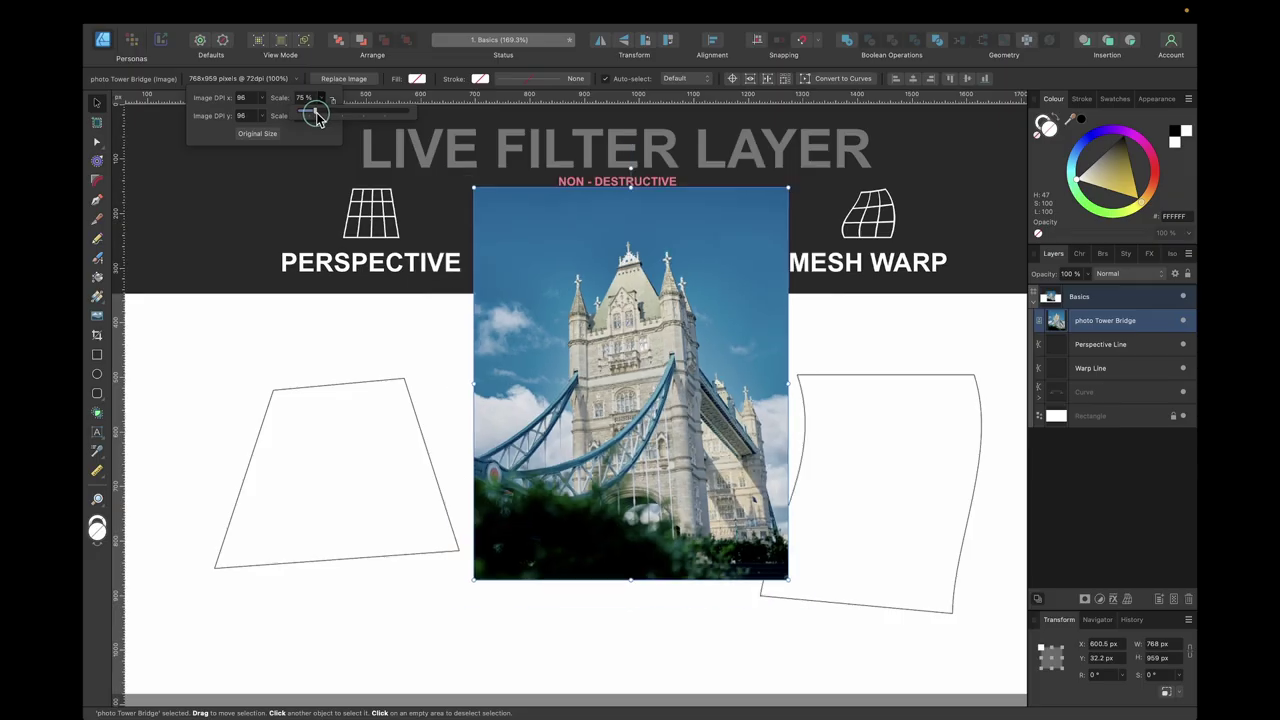
pyautogui.moveTo(316, 116); pyautogui.dragTo(314, 119)
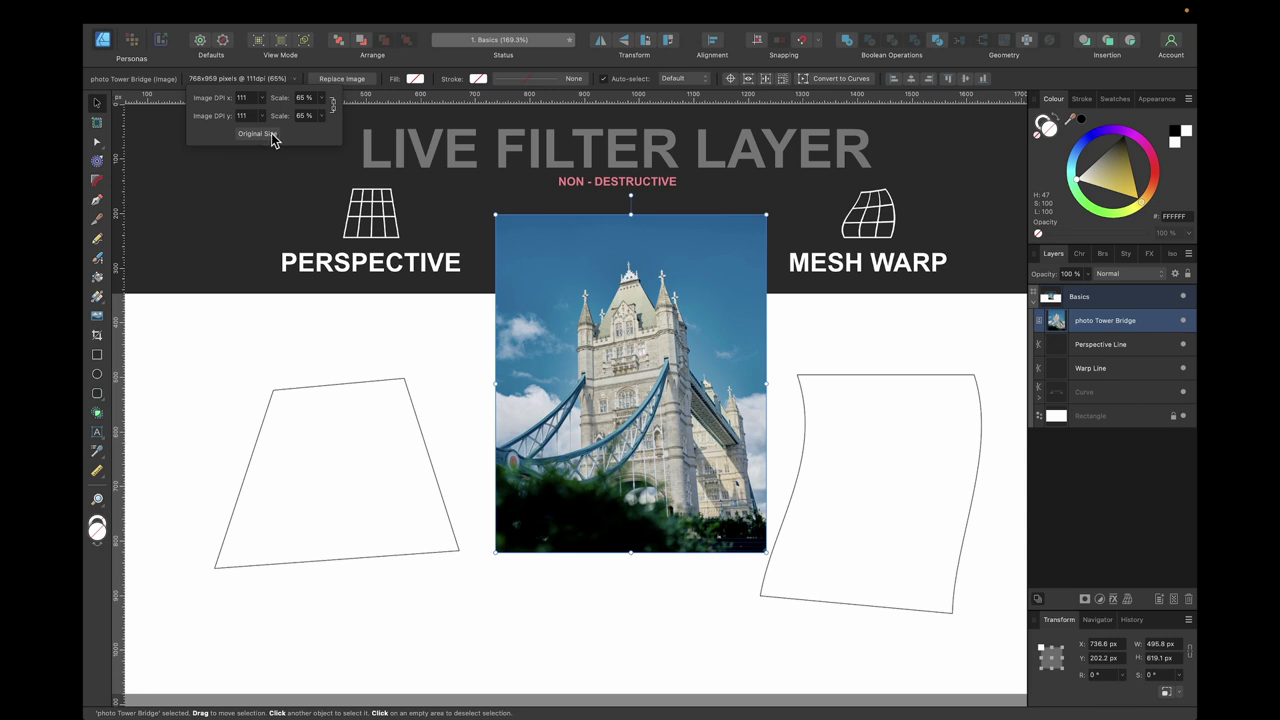
pyautogui.click(272, 133)
# Step: Move the Tower Bridge photo over the perspective outline so its upper-left corner meets the outline's upper-left corner
pyautogui.moveTo(840, 124); pyautogui.dragTo(640, 397)
pyautogui.click(410, 427)
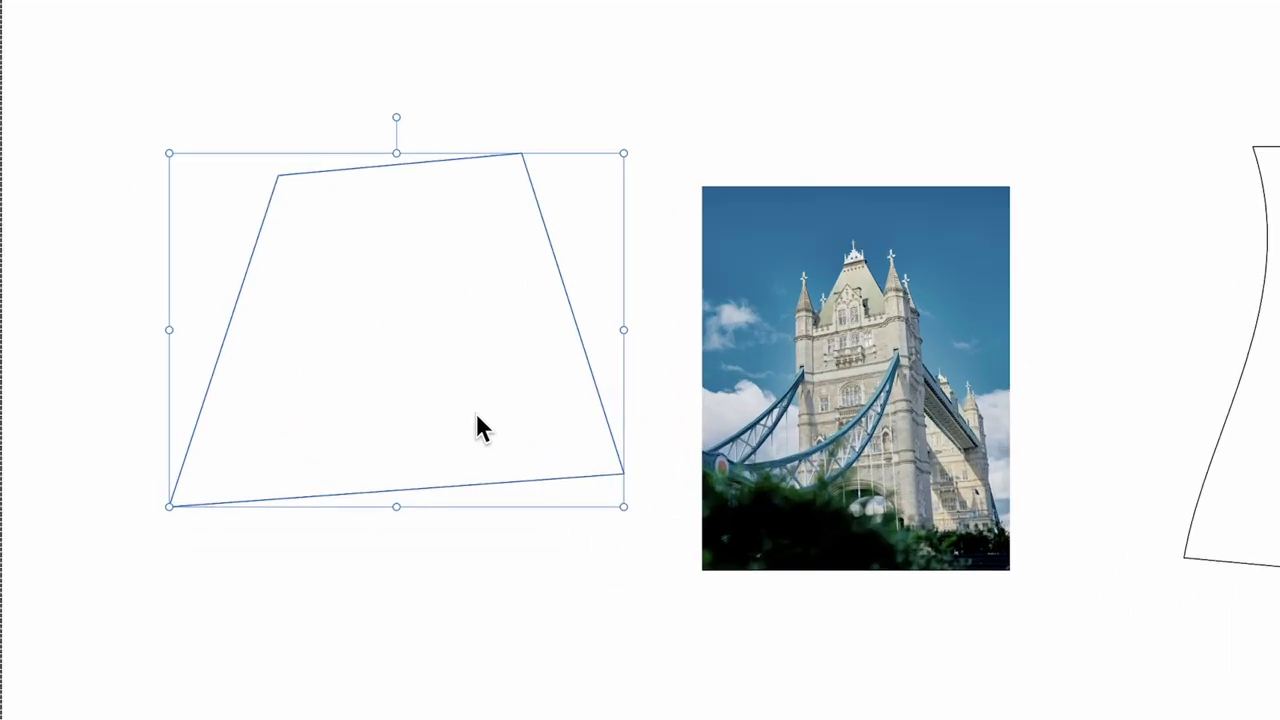
pyautogui.moveTo(780, 365); pyautogui.dragTo(360, 365)
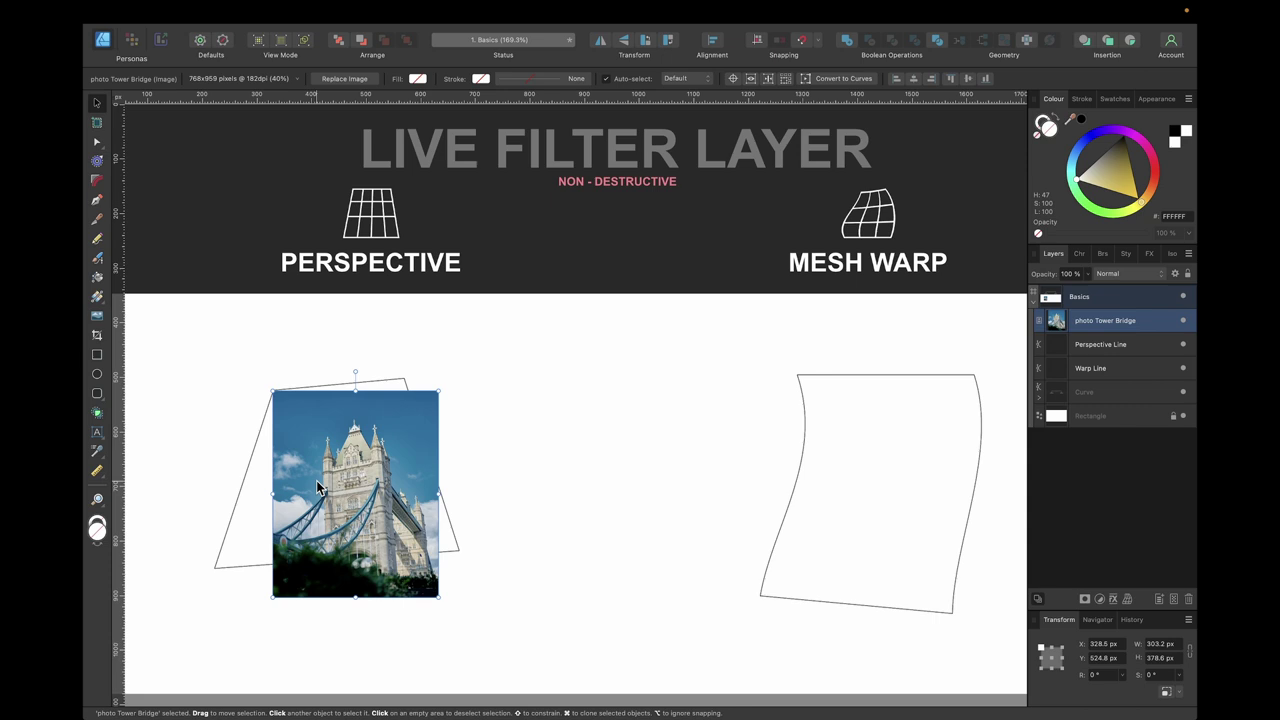
pyautogui.moveTo(318, 488); pyautogui.dragTo(317, 486)
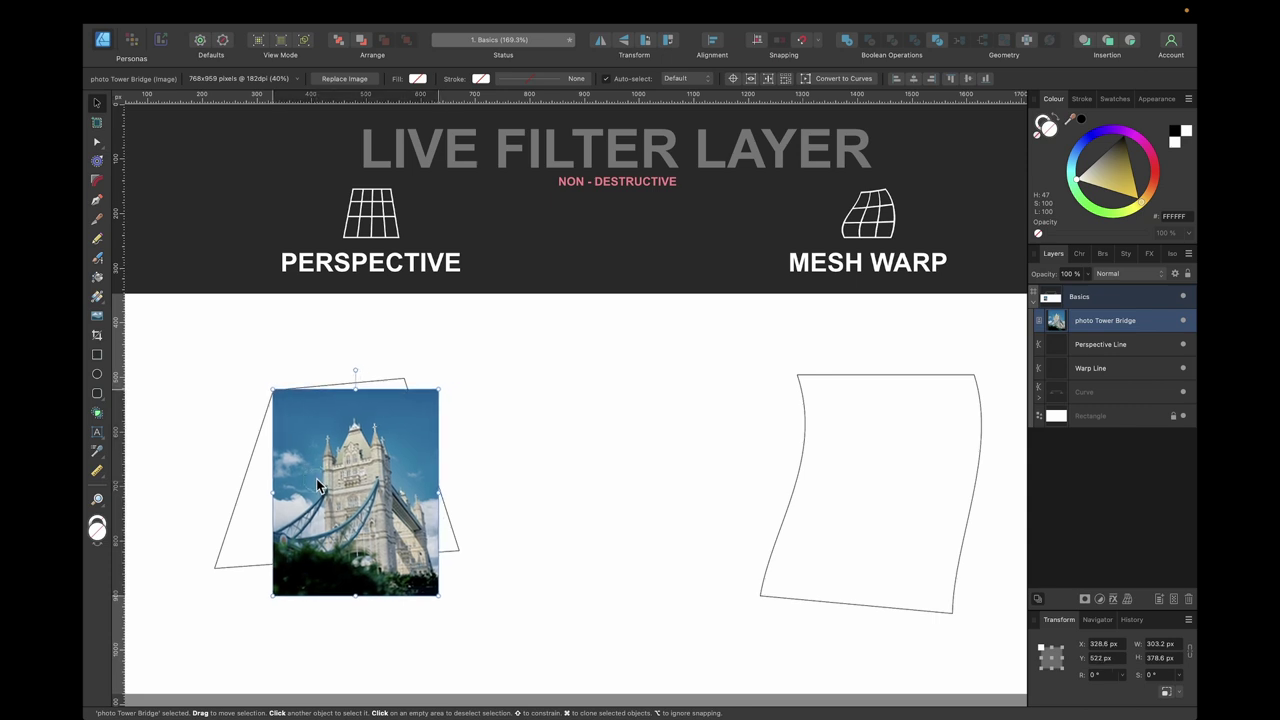
pyautogui.moveTo(317, 486); pyautogui.dragTo(317, 486)
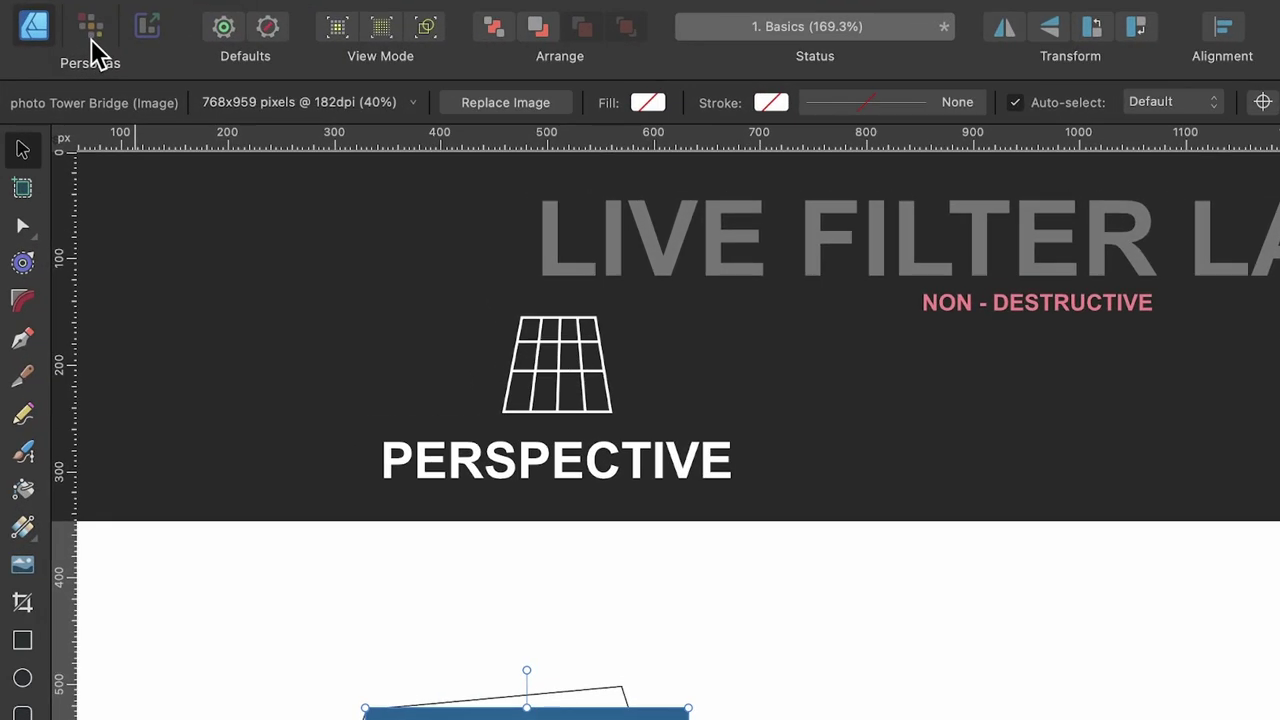
# Step: Switch to the Pixel Persona, add a Live Perspective filter layer to the bridge photo, and move its dialog clear of the photo
pyautogui.click(91, 39)
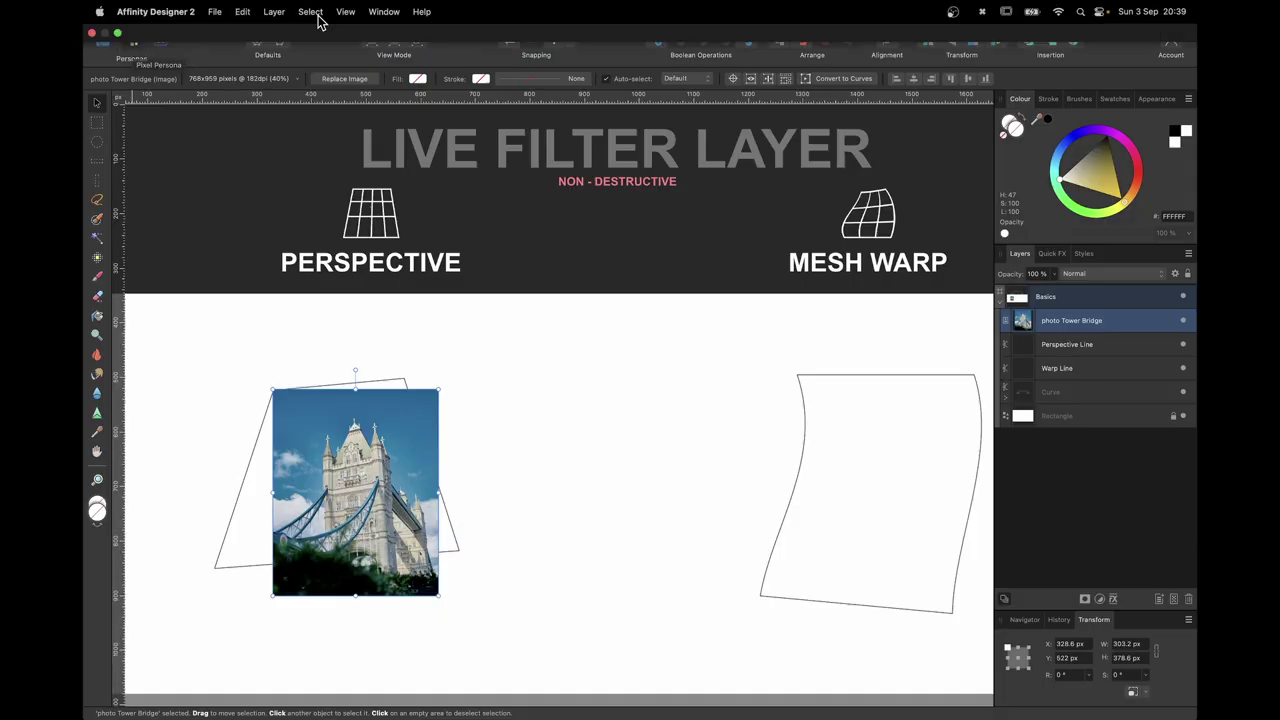
pyautogui.click(274, 12)
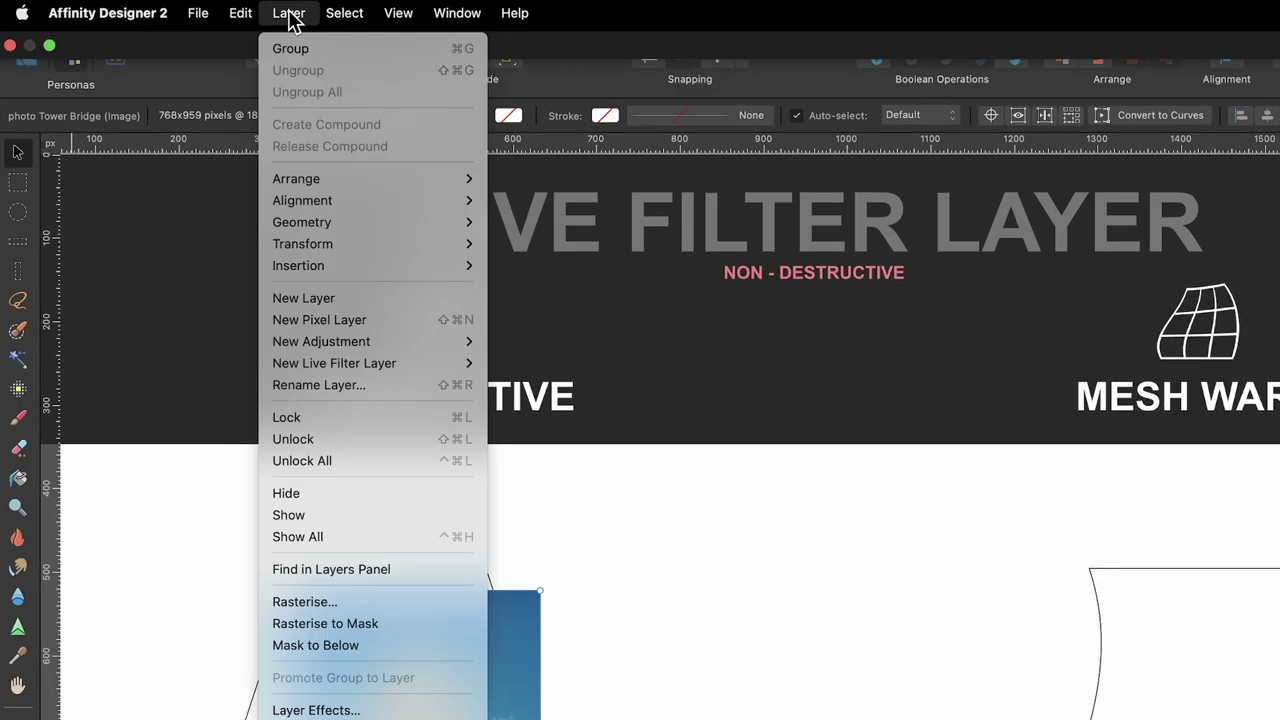
pyautogui.moveTo(355, 366)
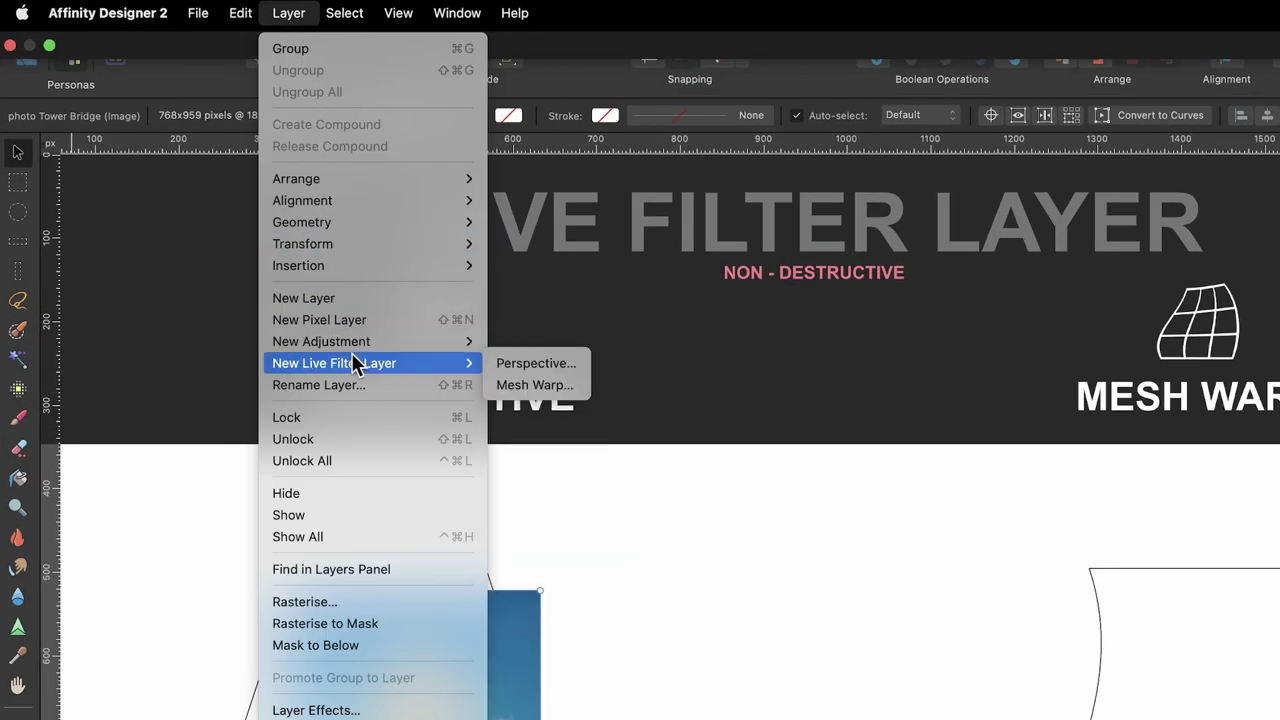
pyautogui.click(515, 373)
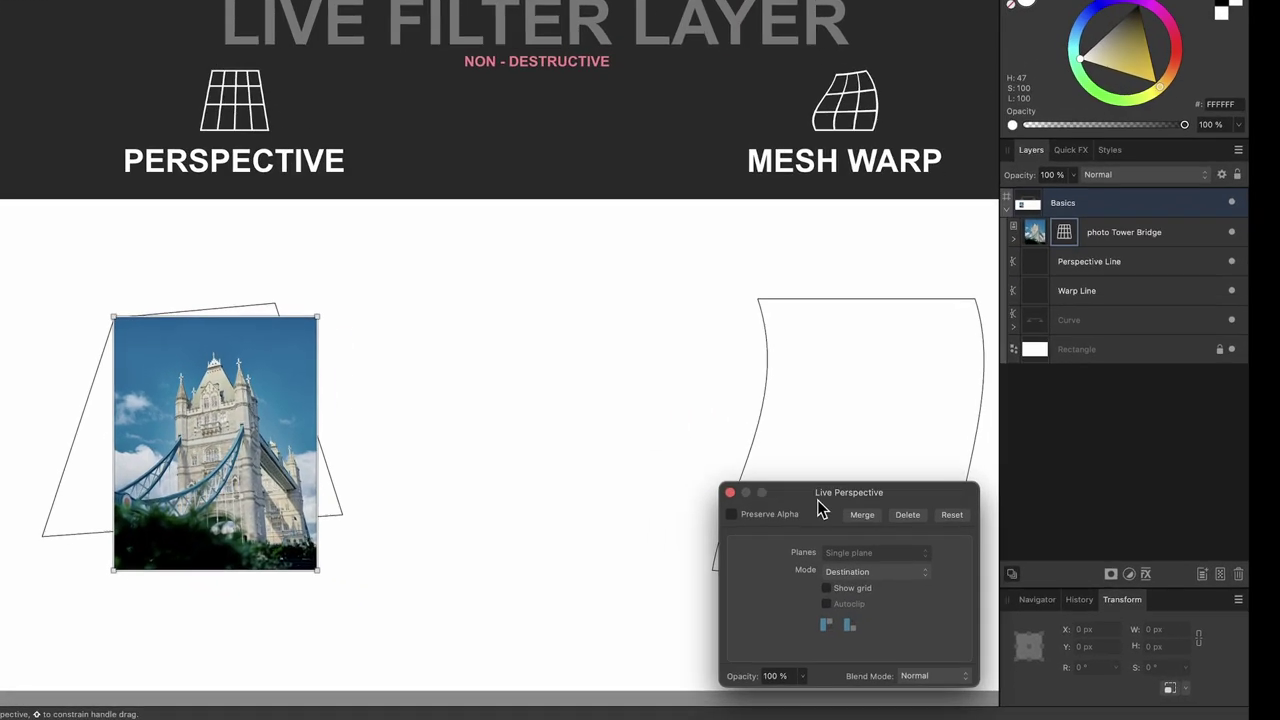
pyautogui.moveTo(822, 547); pyautogui.dragTo(771, 463)
pyautogui.moveTo(617, 270); pyautogui.dragTo(530, 228)
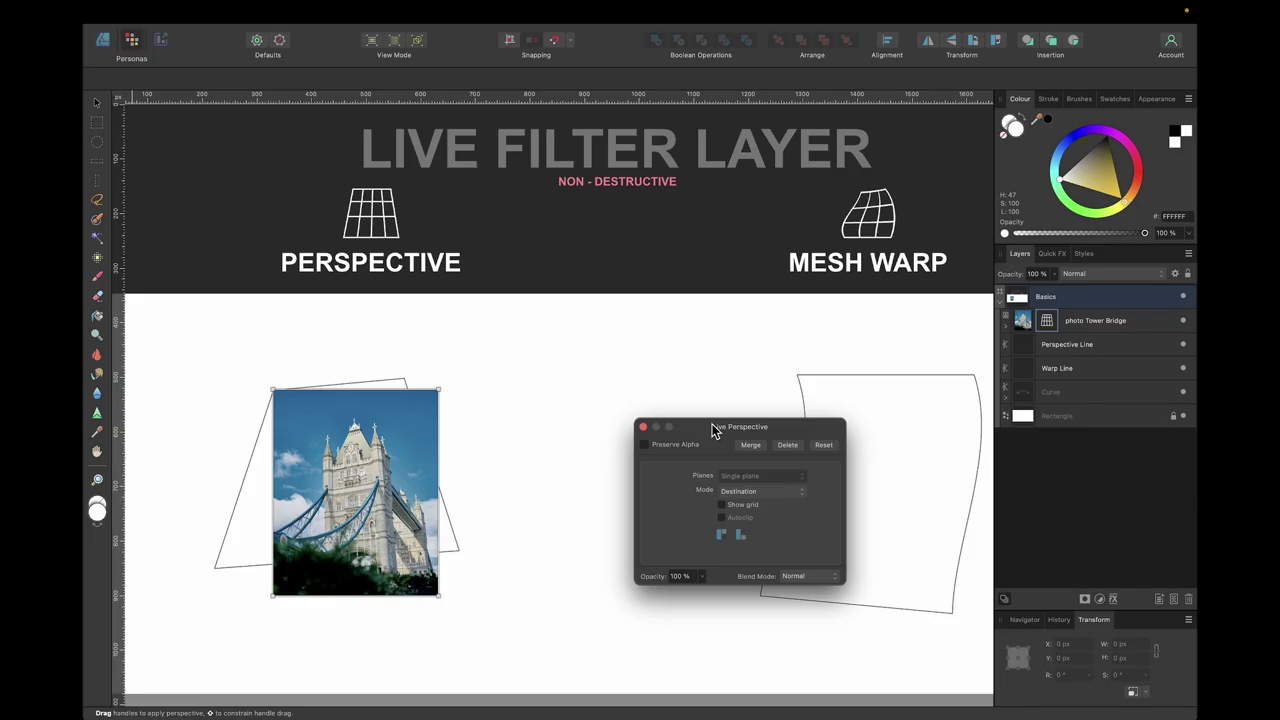
pyautogui.moveTo(712, 427); pyautogui.dragTo(764, 516)
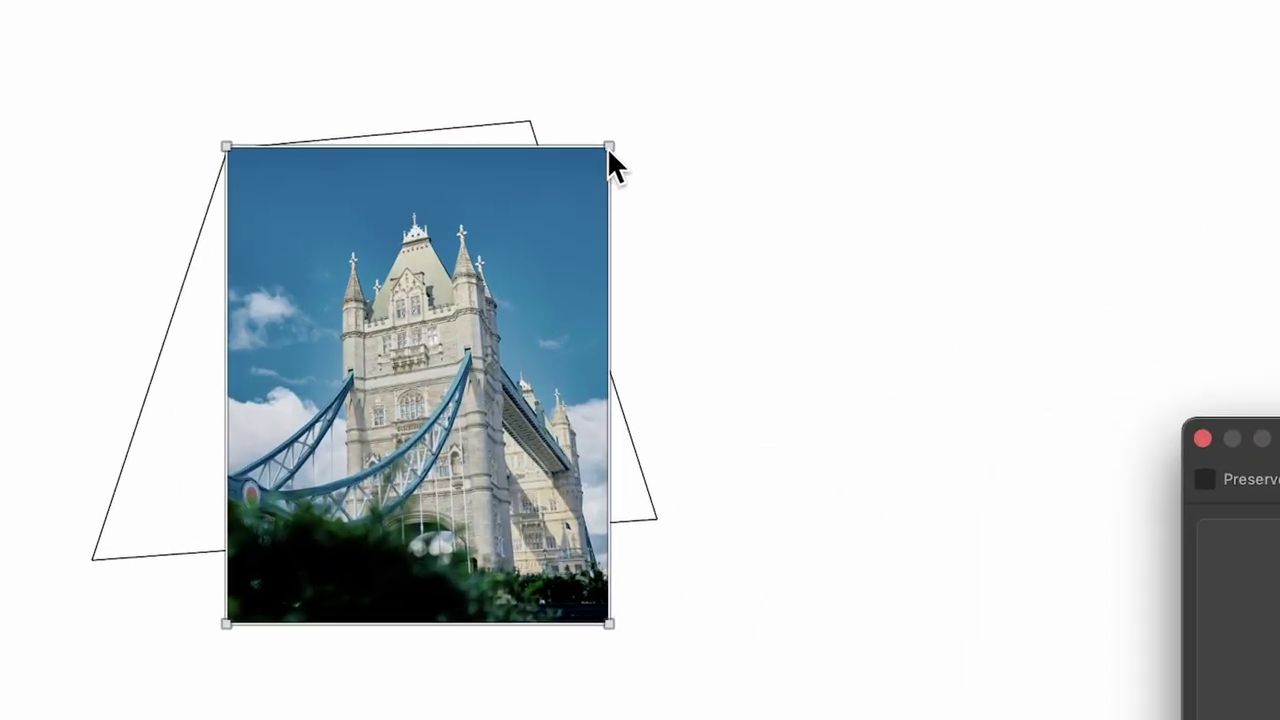
# Step: Fit the photo's upper-right perspective corner to the outline's corner and pull the lower-right corner outward toward the outline's slanted side
pyautogui.moveTo(609, 148); pyautogui.dragTo(514, 171)
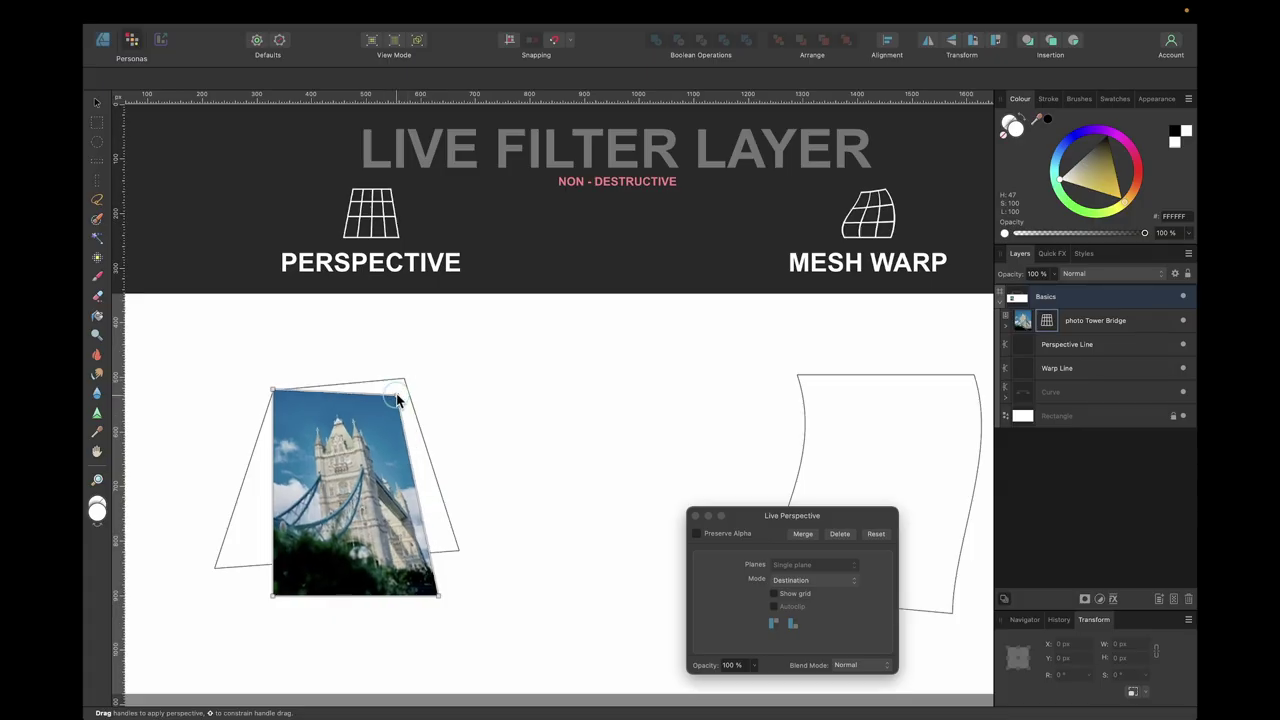
pyautogui.moveTo(396, 396); pyautogui.dragTo(397, 397)
pyautogui.hscroll(-5, 403, 378)
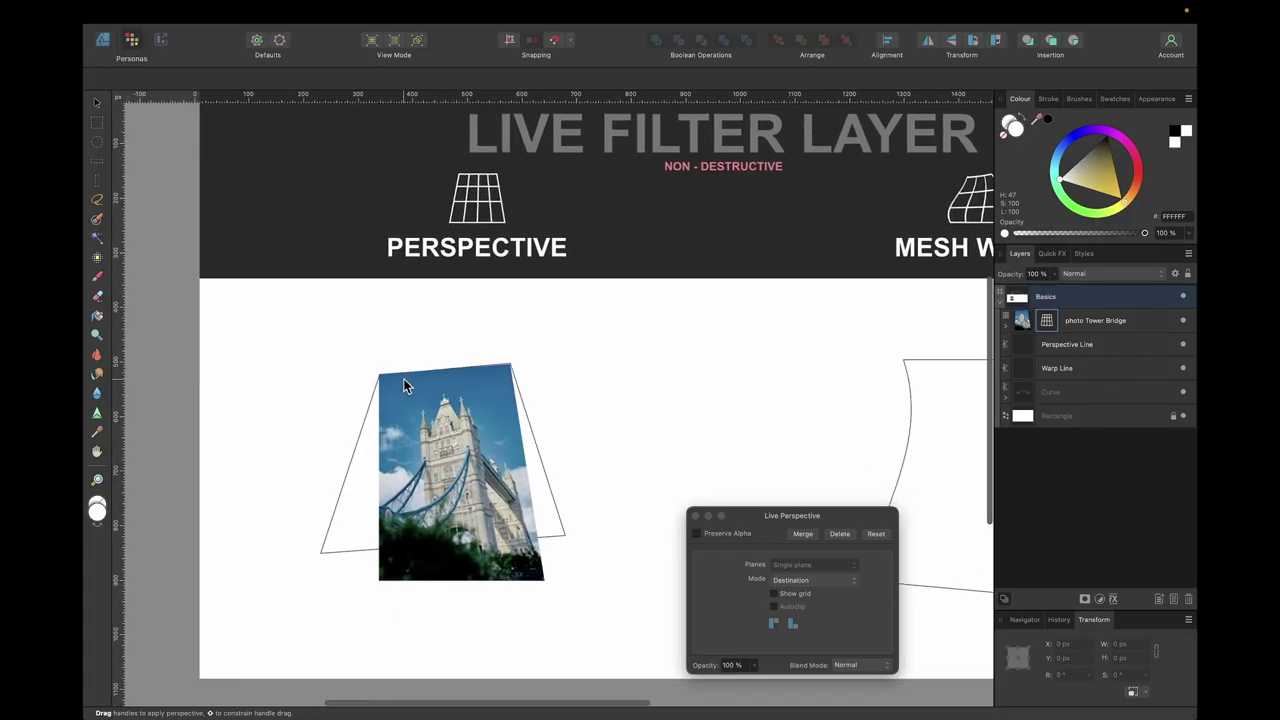
pyautogui.scroll(5, 477, 452)
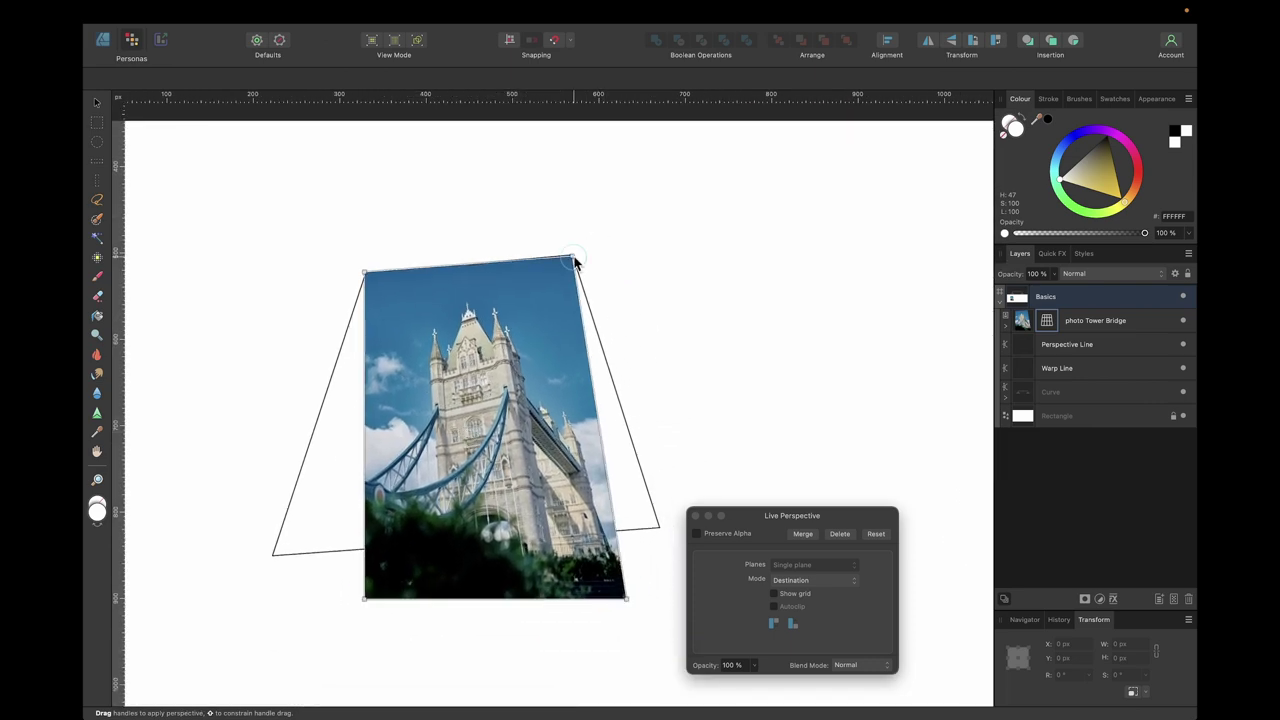
pyautogui.moveTo(627, 599); pyautogui.dragTo(688, 530)
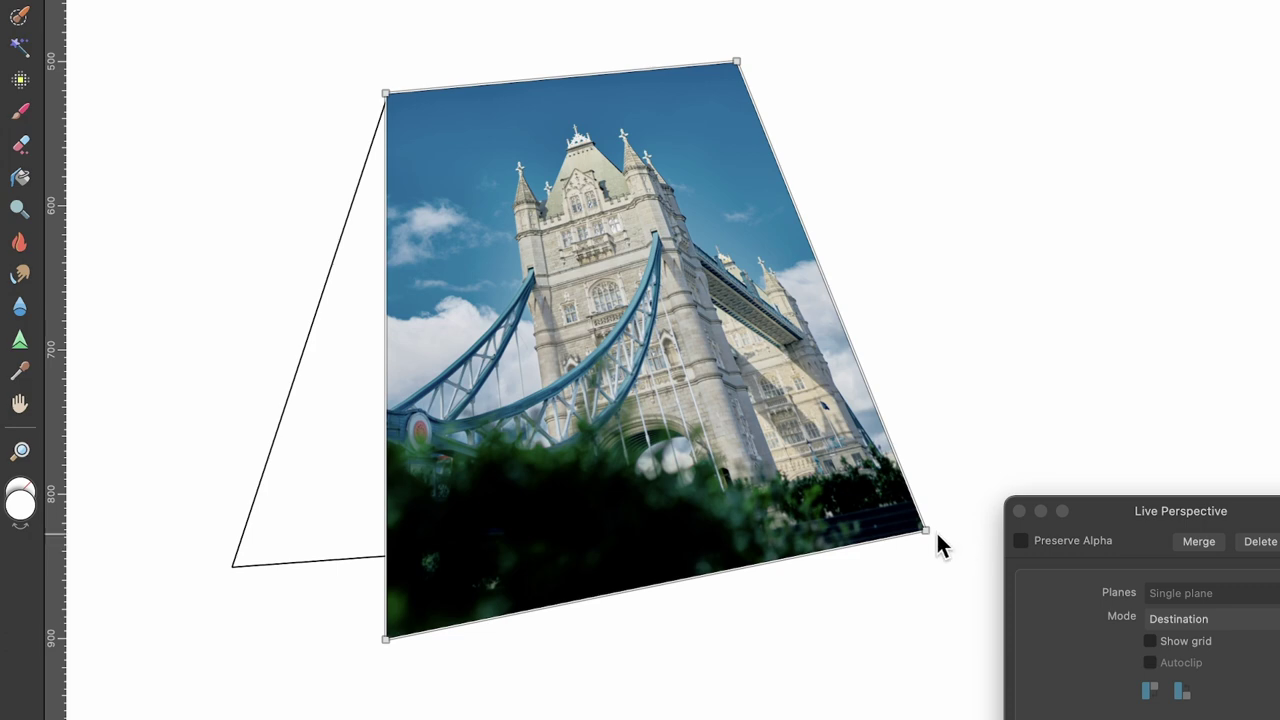
pyautogui.moveTo(927, 529)
pyautogui.mouseDown()
pyautogui.moveTo(972, 469)
pyautogui.moveTo(937, 529)
pyautogui.mouseUp()
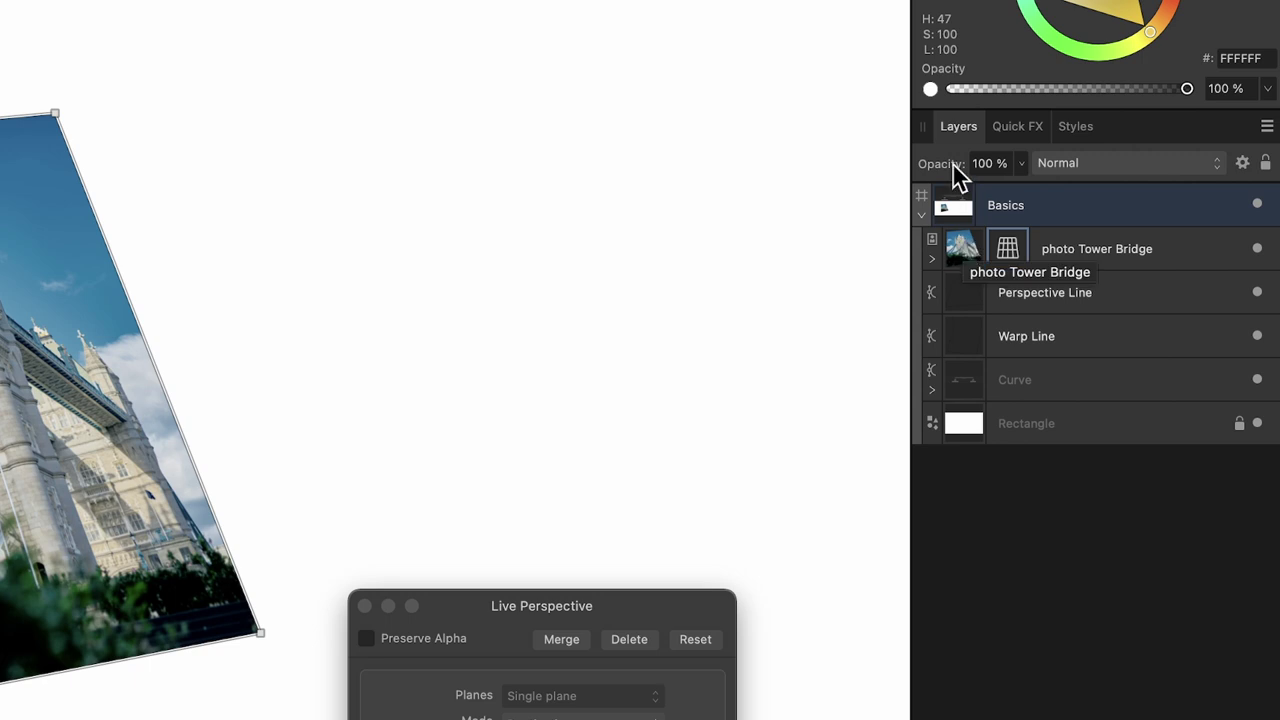
# Step: Lower the Tower Bridge photo layer's opacity to 45%, leaving the perspective filter's opacity alone
pyautogui.click(963, 255)
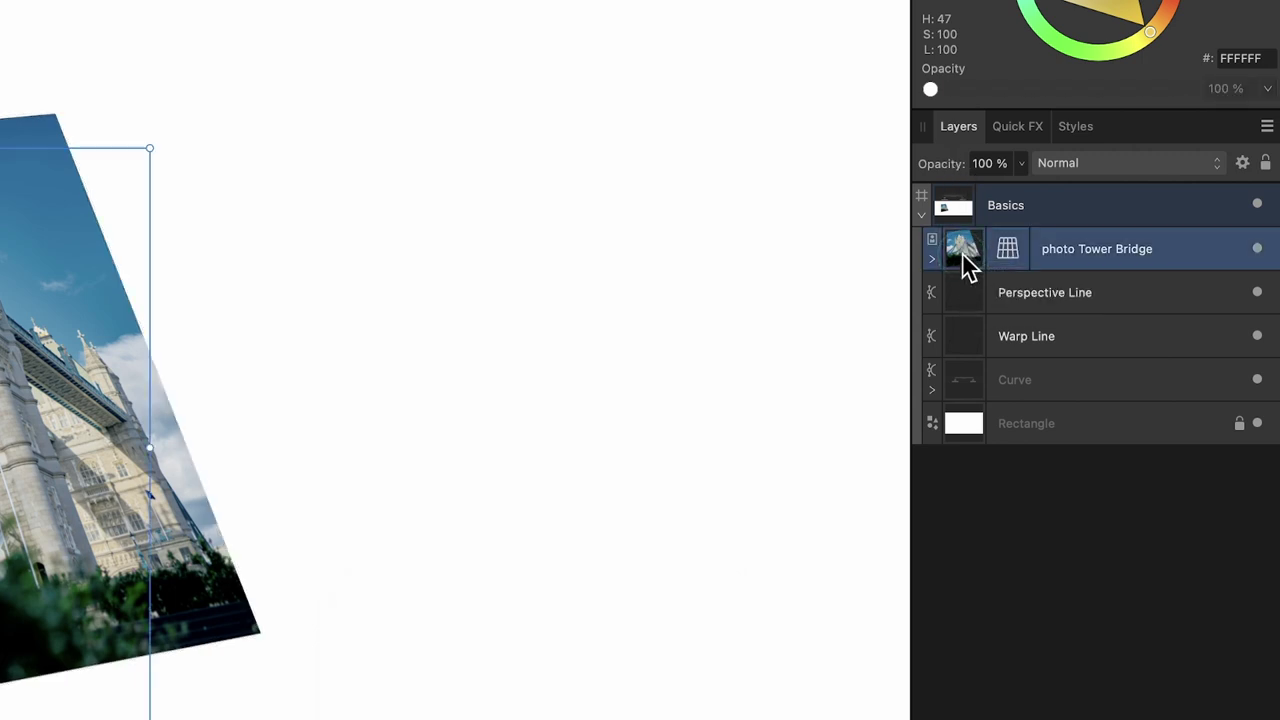
pyautogui.click(1021, 165)
pyautogui.moveTo(1021, 185); pyautogui.dragTo(912, 205)
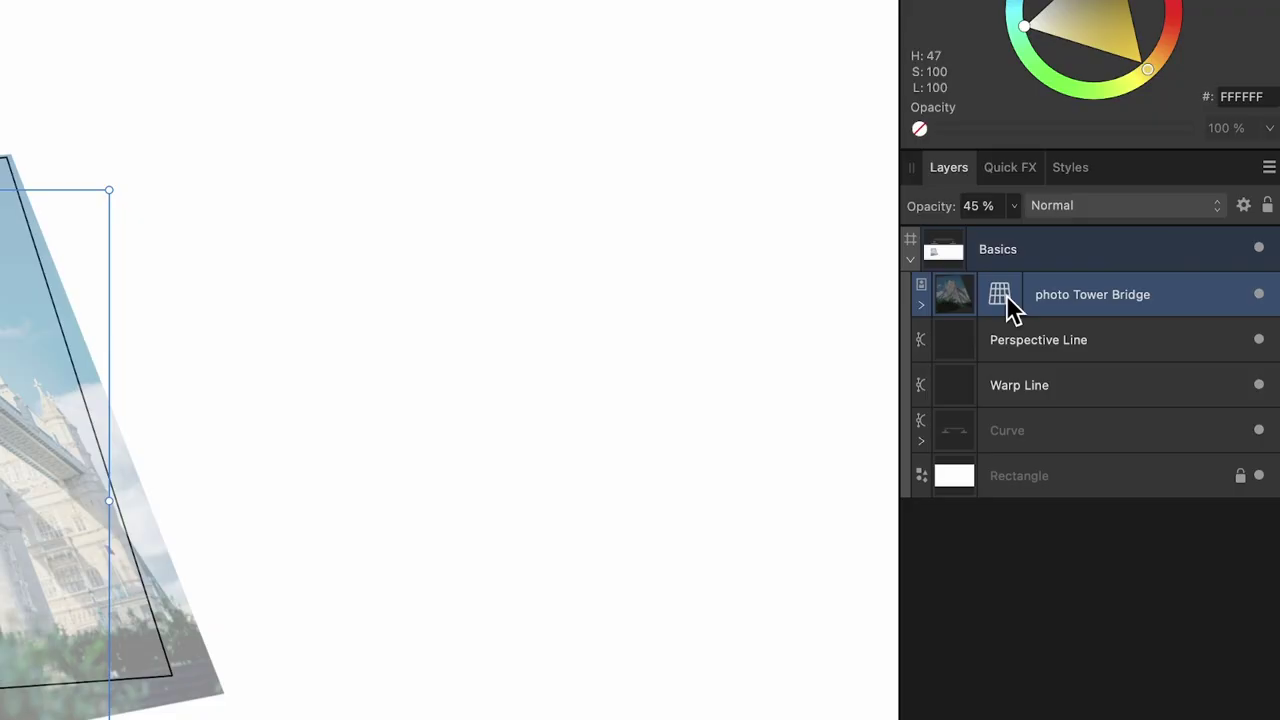
# Step: Reopen the photo's Live Perspective filter and fit both lower corners to the lower corners of the perspective outline
pyautogui.click(1003, 296)
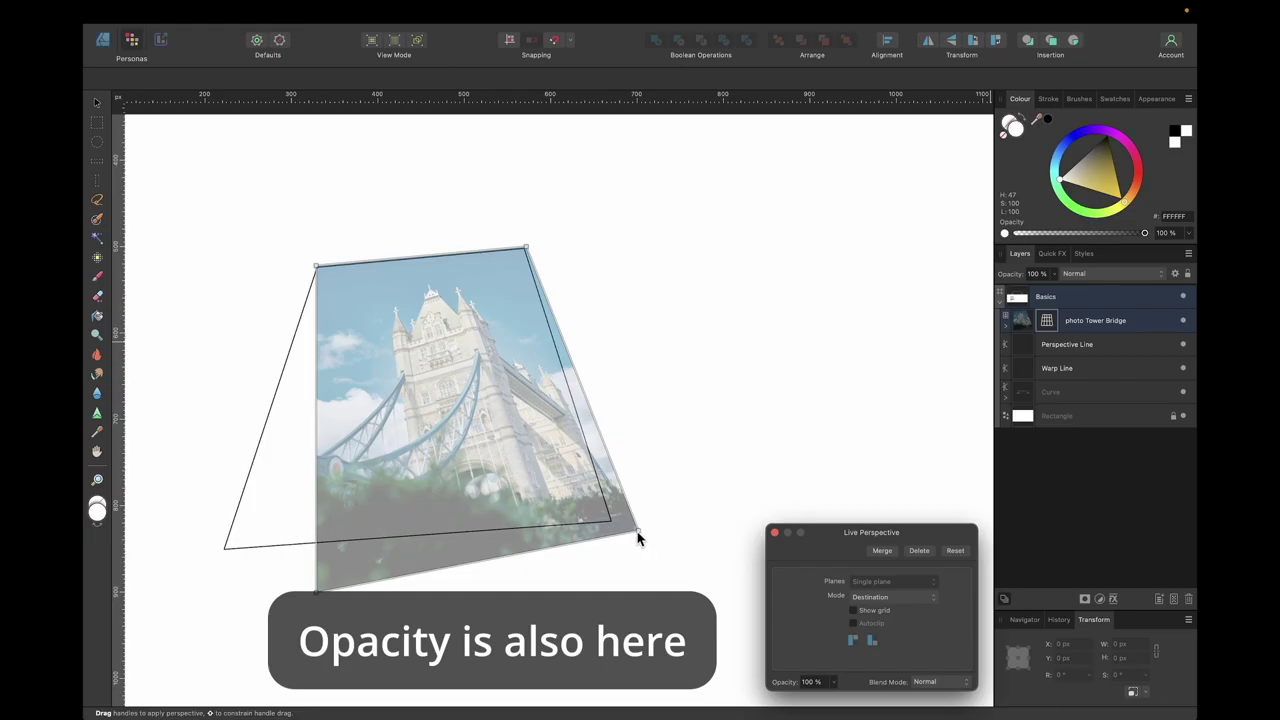
pyautogui.moveTo(637, 531); pyautogui.dragTo(612, 523)
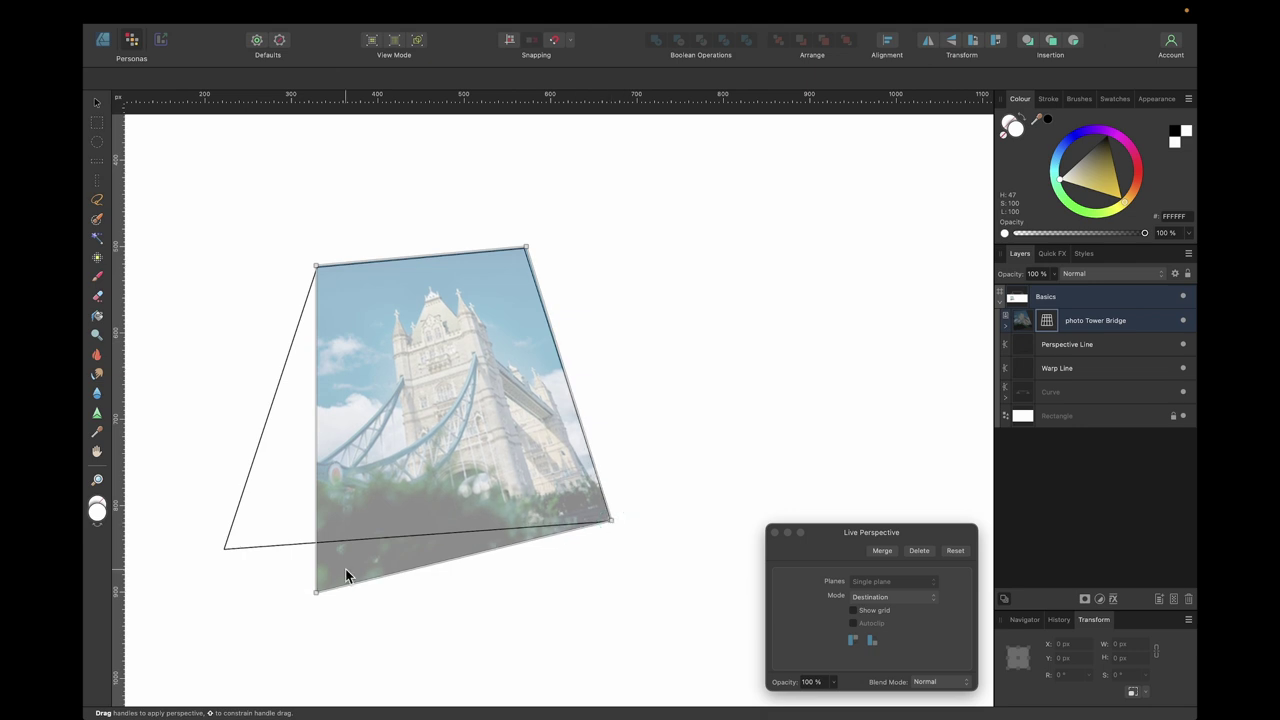
pyautogui.moveTo(312, 596); pyautogui.dragTo(224, 548)
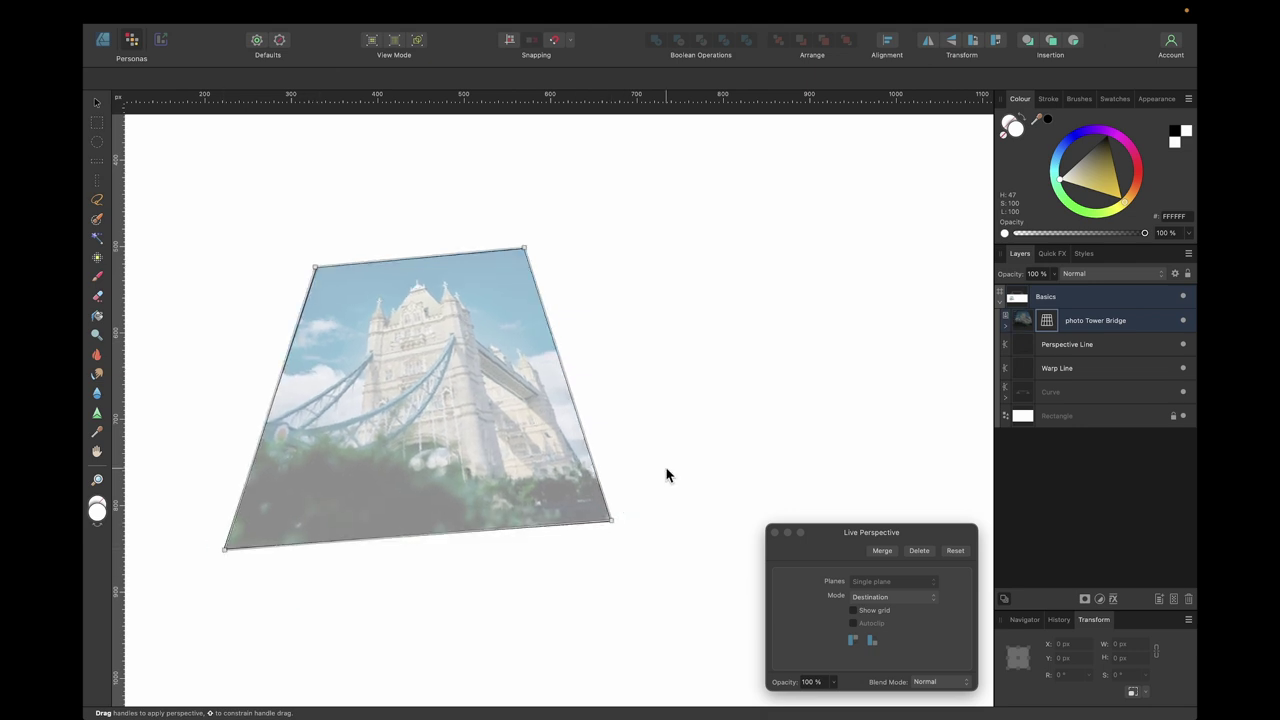
# Step: Restore the Tower Bridge photo layer's opacity to 100% and delete the Perspective Line layer
pyautogui.click(1028, 319)
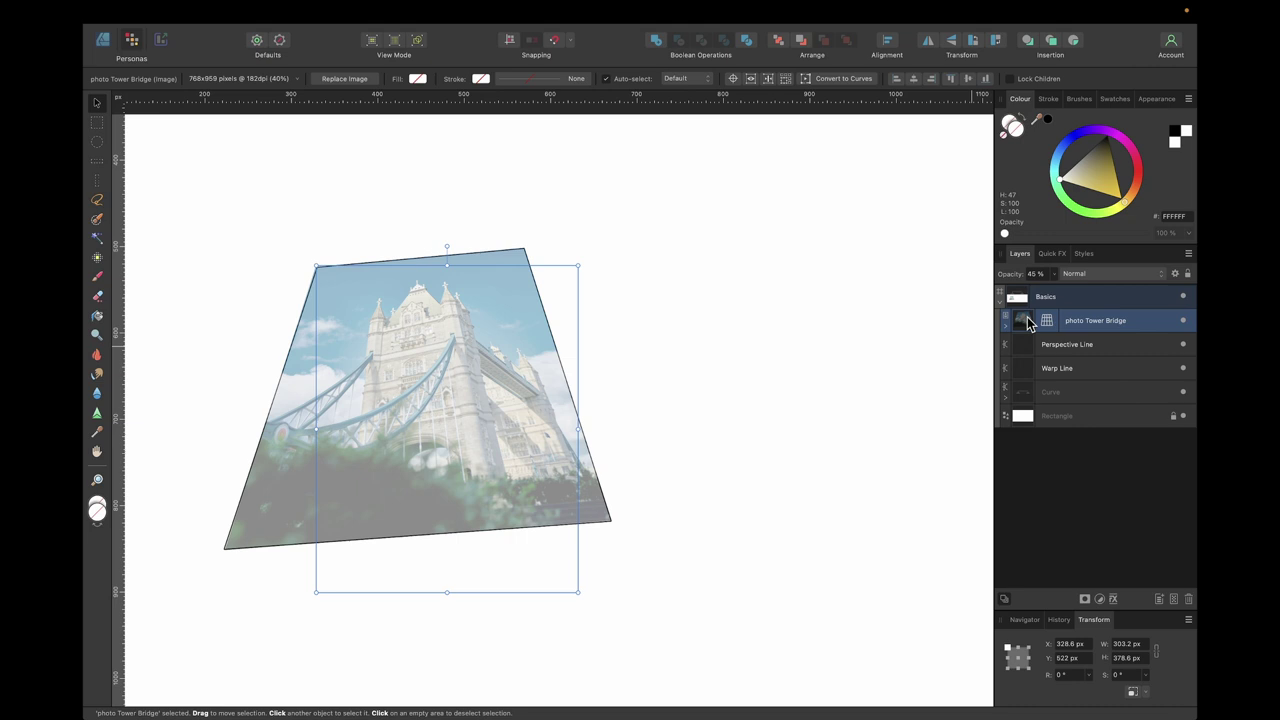
pyautogui.moveTo(1054, 275); pyautogui.dragTo(1158, 280)
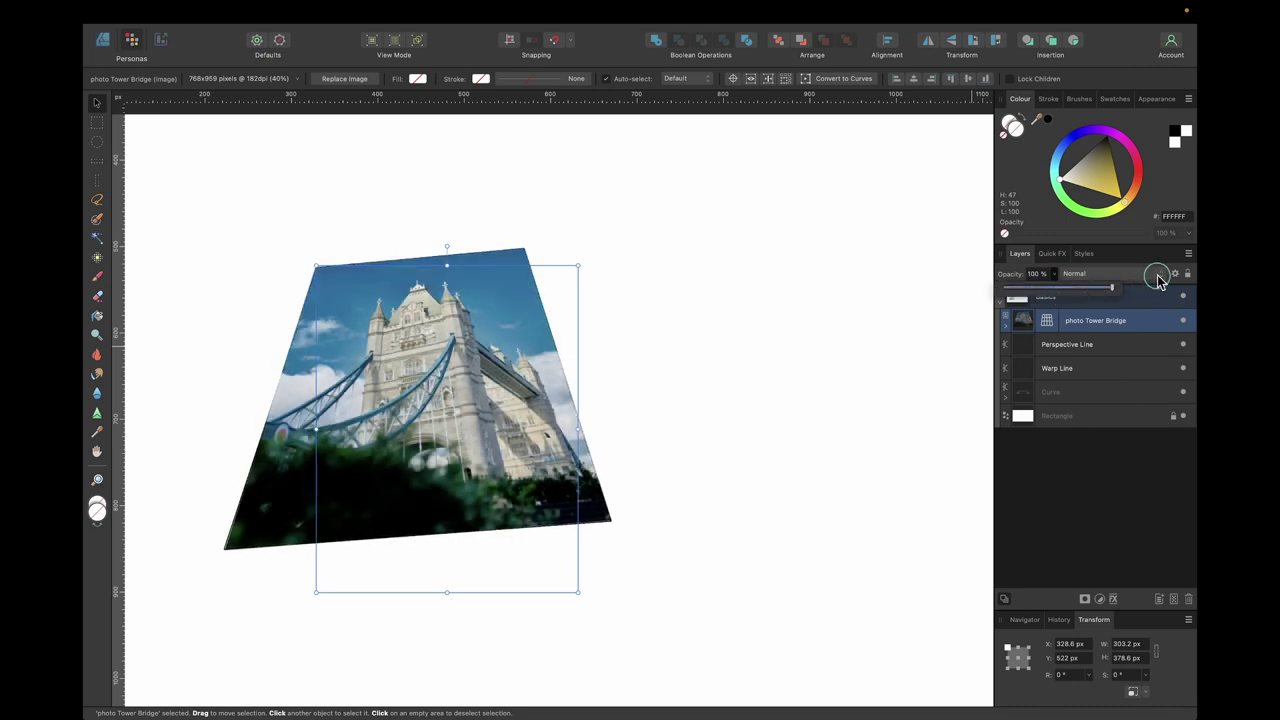
pyautogui.click(1072, 345)
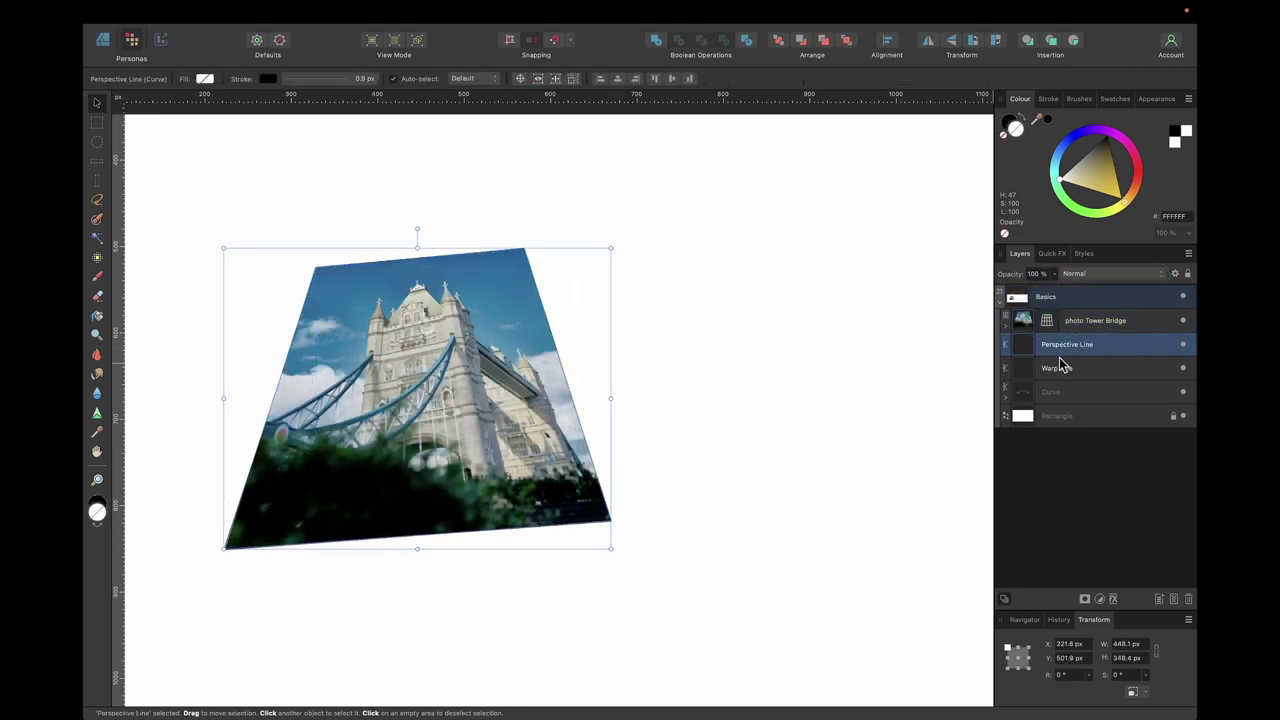
pyautogui.press('BackSpace')
# Step: Return to the Designer Persona and place photo Volcano.jpg on the artboard at its default size
pyautogui.scroll(-3, 798, 428)
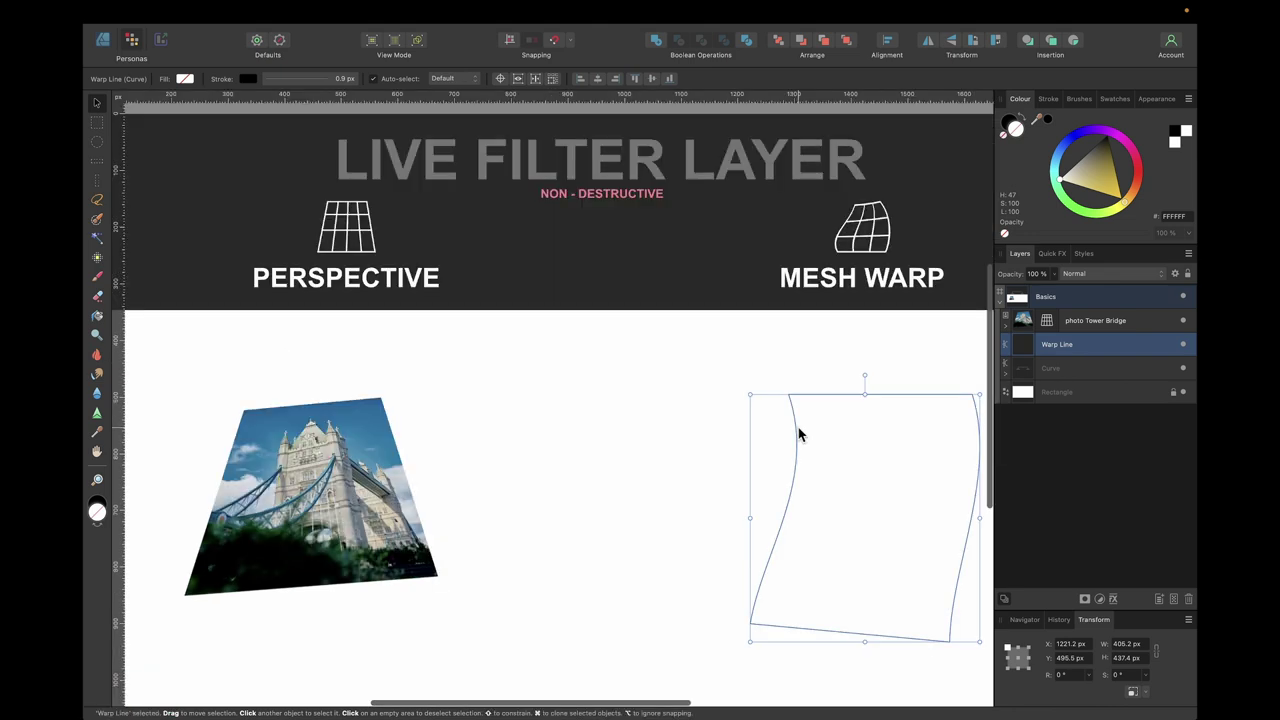
pyautogui.hscroll(2, 798, 428)
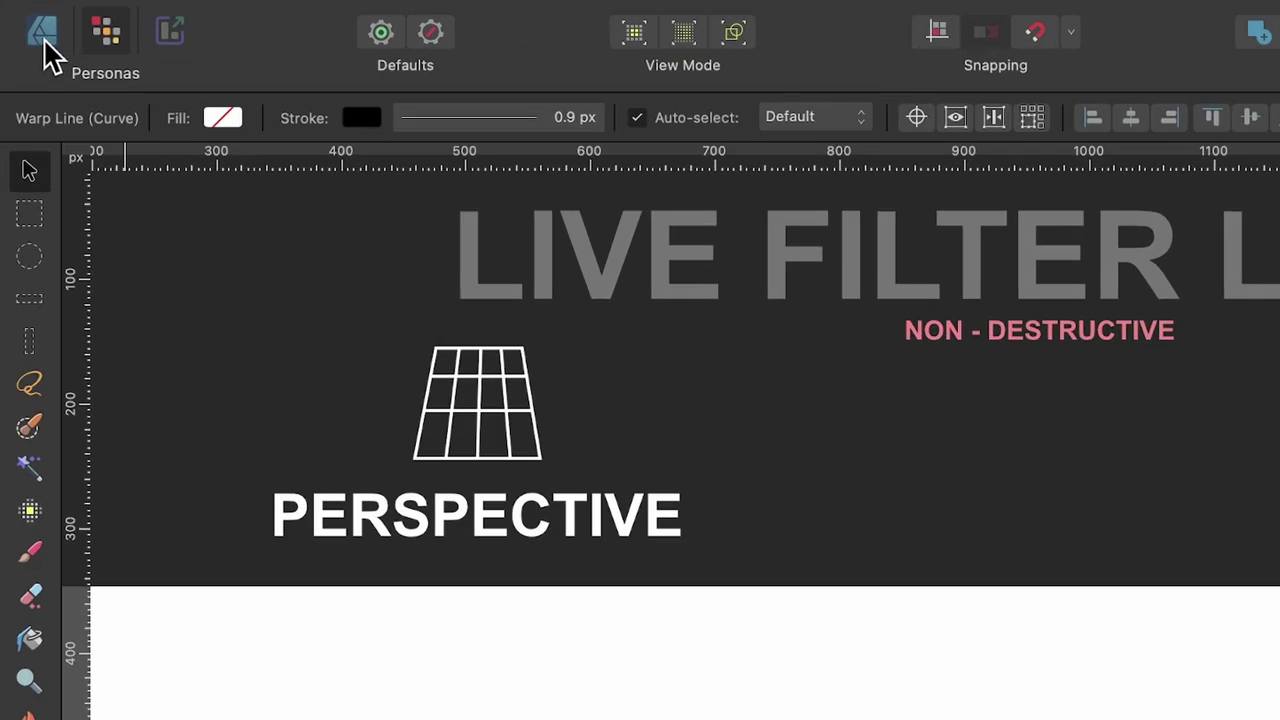
pyautogui.click(42, 33)
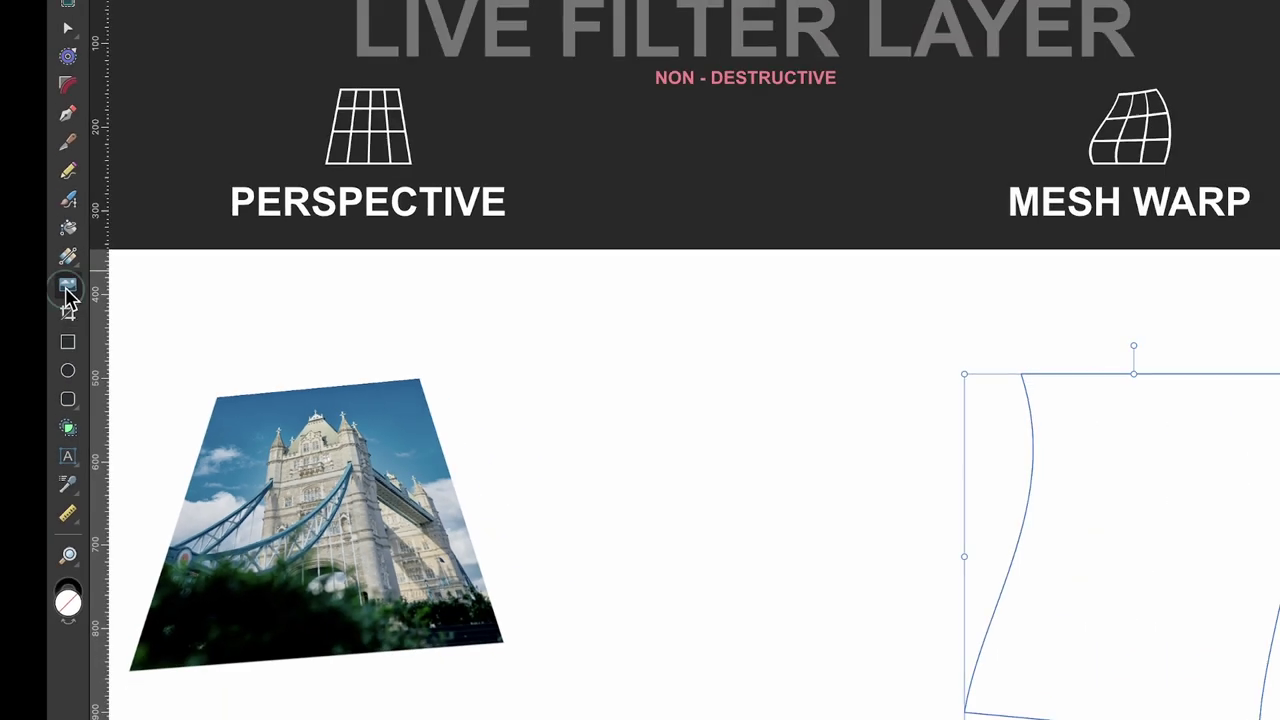
pyautogui.click(26, 242)
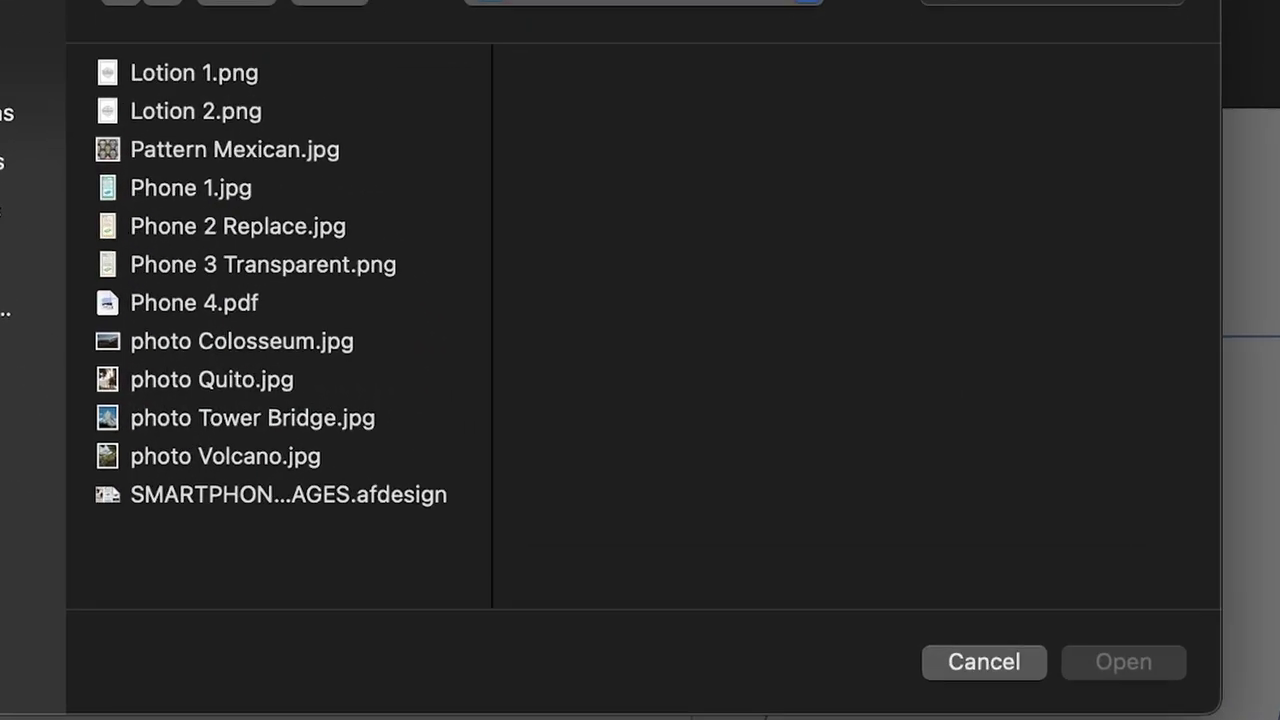
pyautogui.click(252, 465)
pyautogui.click(1150, 683)
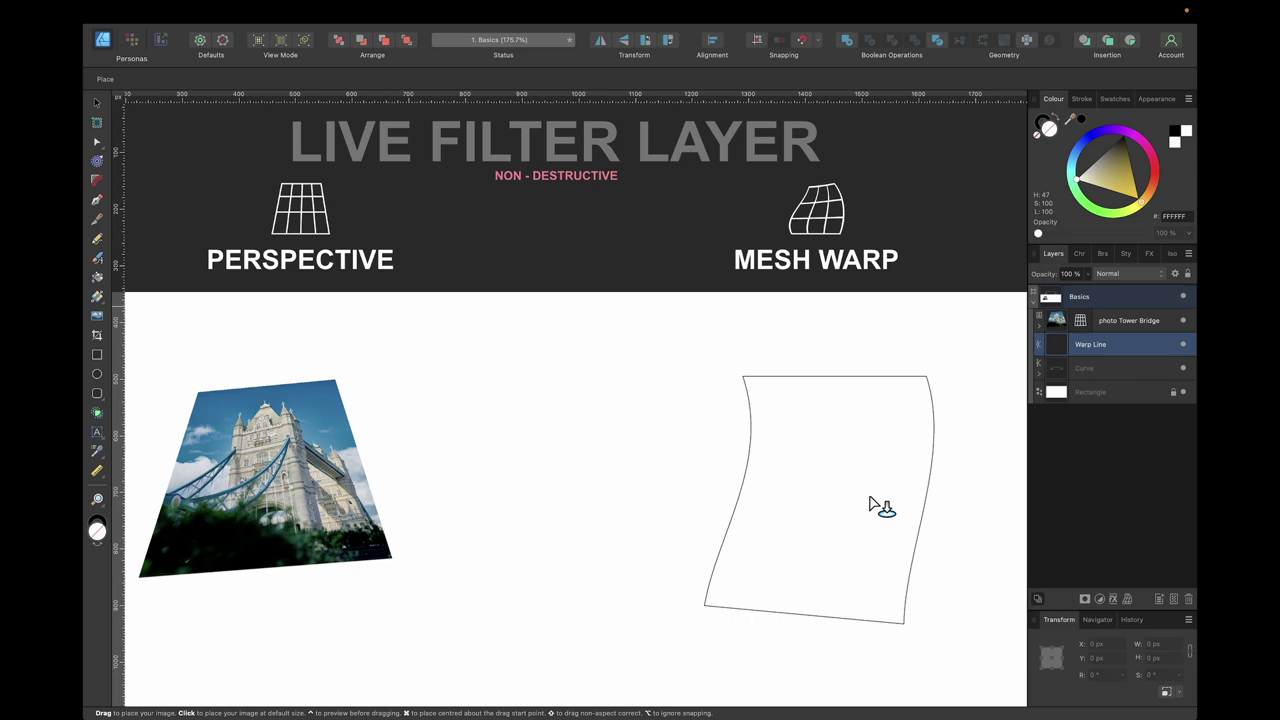
pyautogui.click(563, 403)
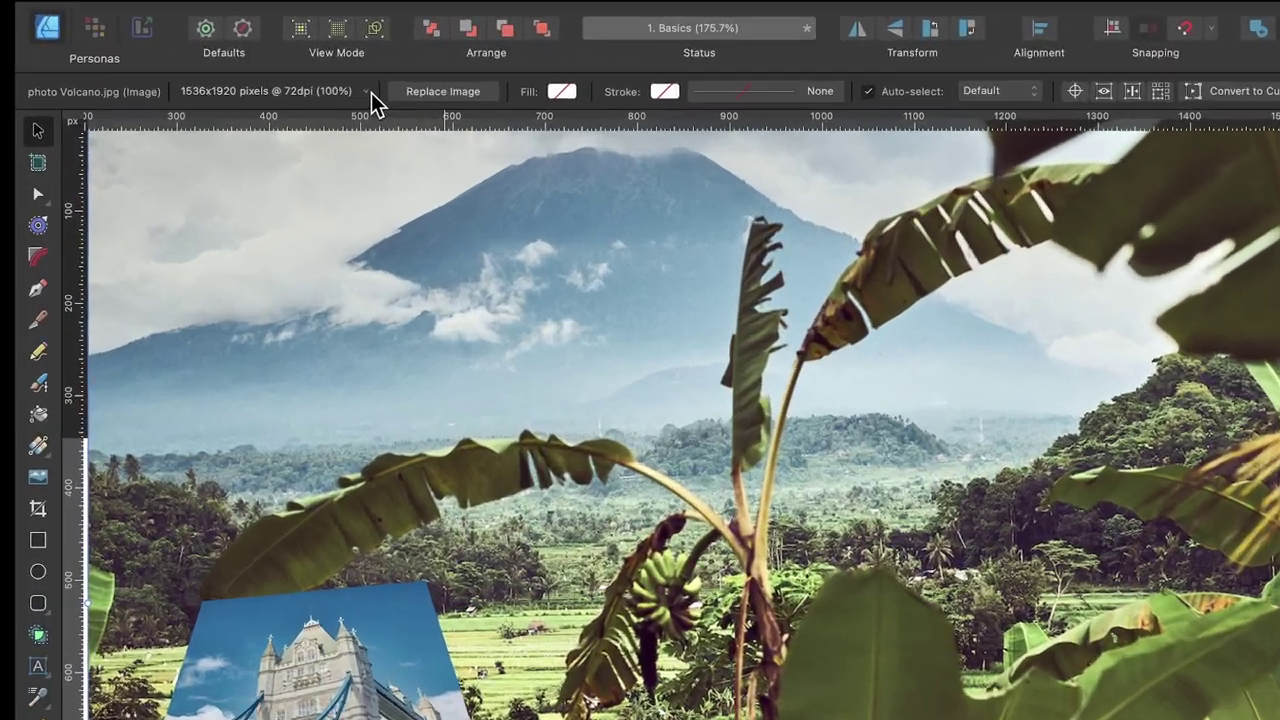
# Step: Scale the volcano photo down proportionally to 25% and move it onto the white area between the bridge photo and the warp outline
pyautogui.click(297, 78)
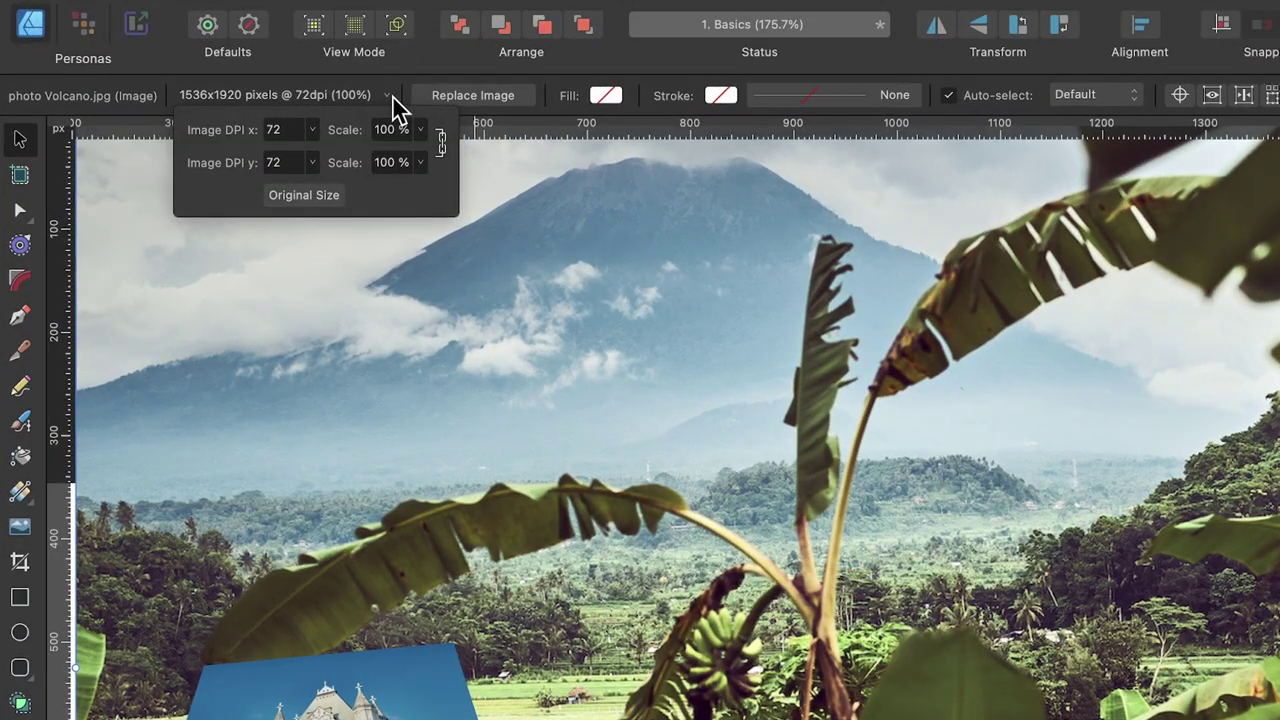
pyautogui.click(317, 97)
pyautogui.moveTo(424, 140); pyautogui.dragTo(395, 162)
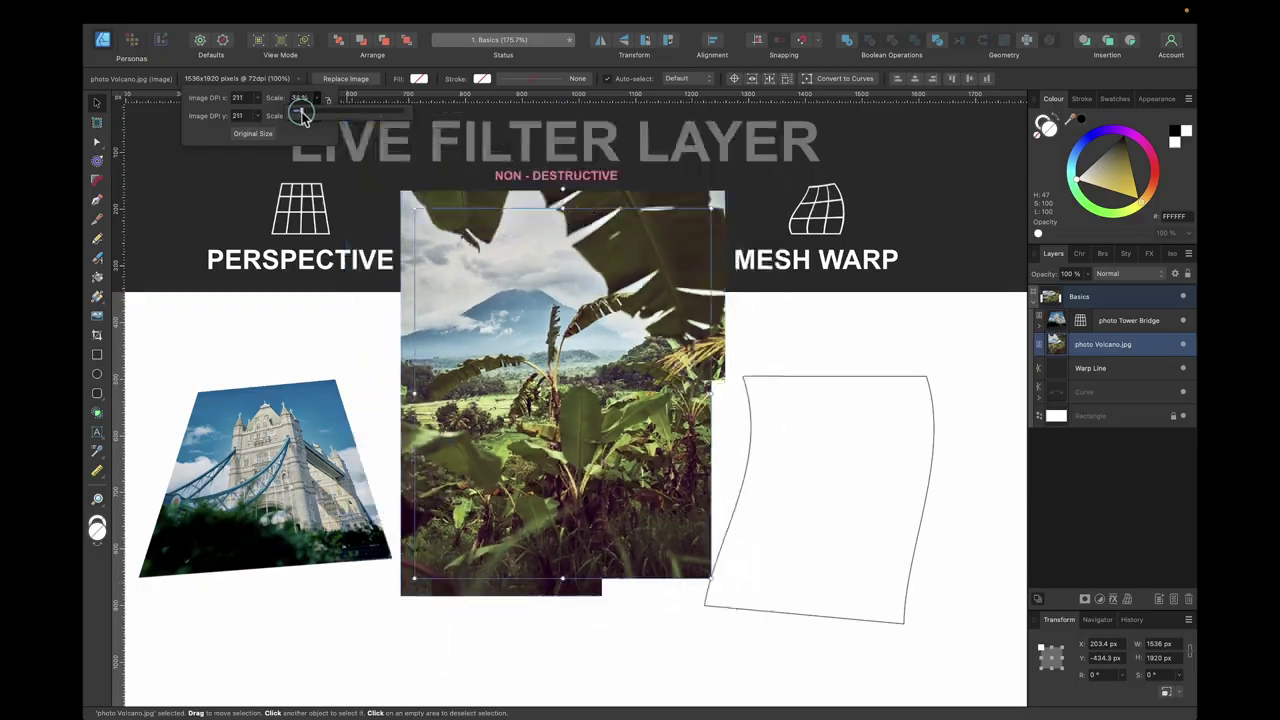
pyautogui.moveTo(303, 116); pyautogui.dragTo(297, 116)
pyautogui.moveTo(643, 395); pyautogui.dragTo(612, 420)
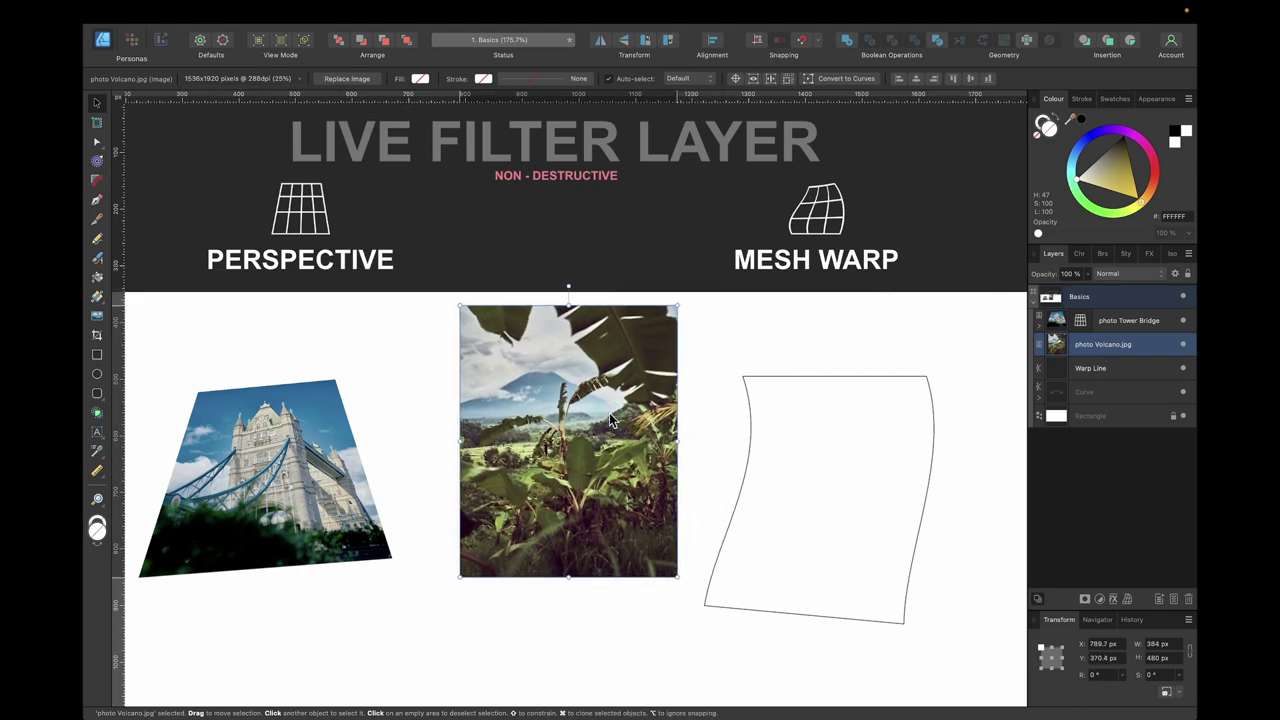
# Step: Delete the placed volcano photo and place photo Volcano.jpg again at about 297 × 371 px beside the warp outline
pyautogui.press('BackSpace')
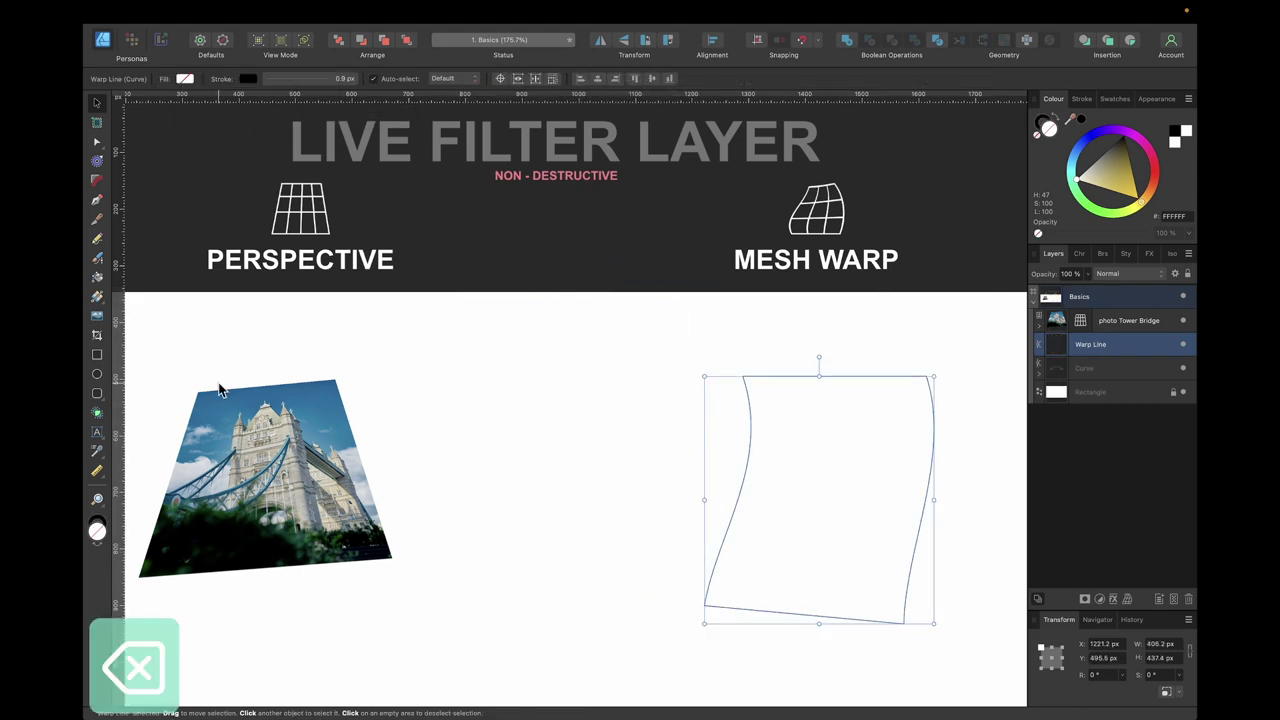
pyautogui.click(100, 320)
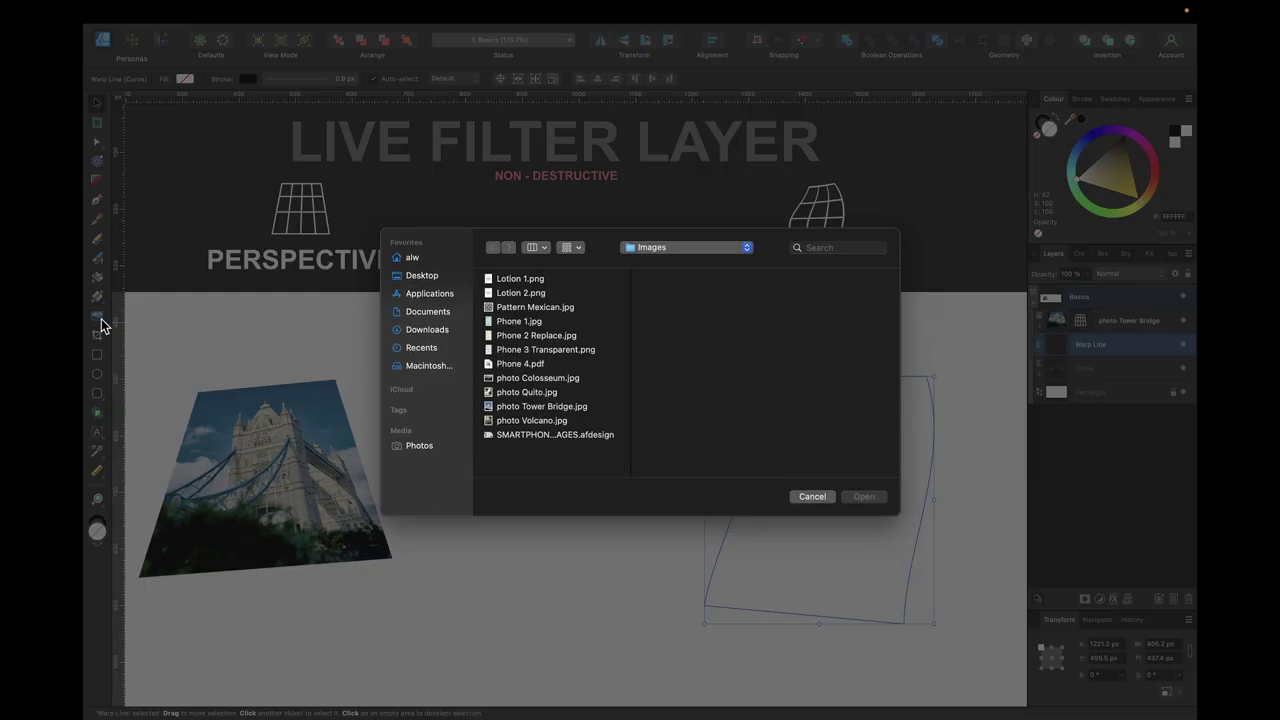
pyautogui.click(551, 421)
pyautogui.click(862, 496)
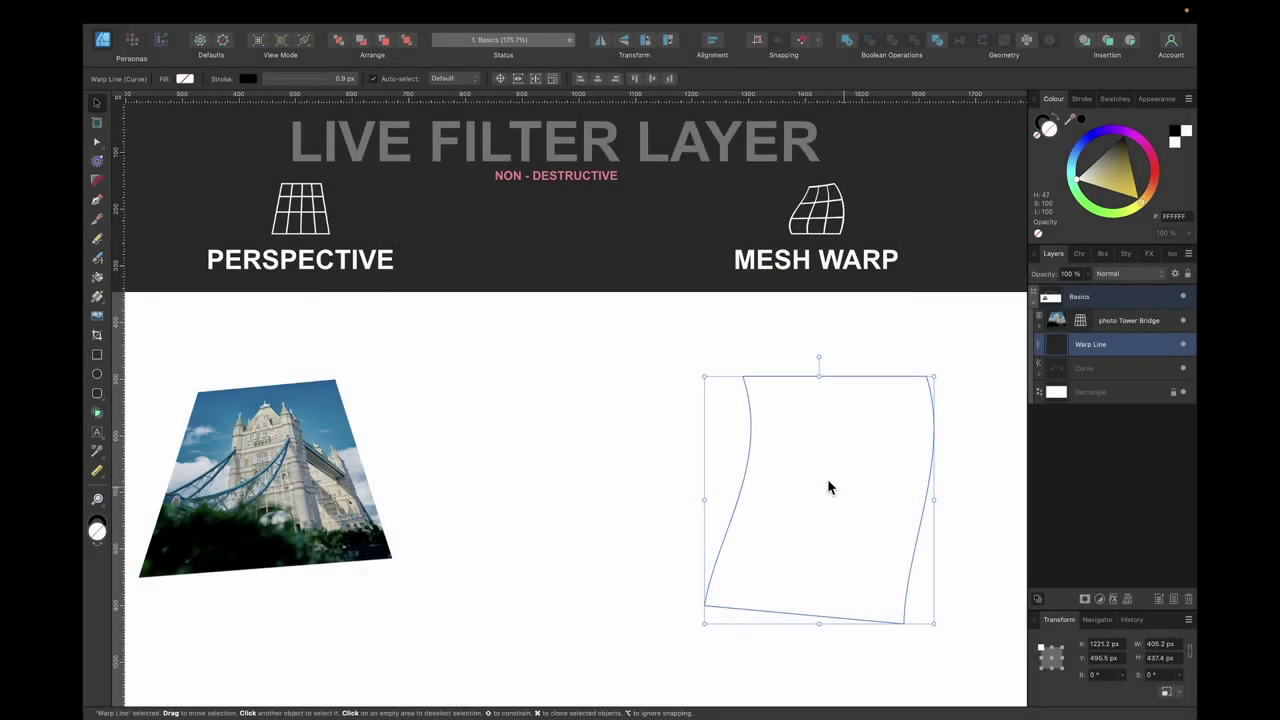
pyautogui.moveTo(527, 368); pyautogui.dragTo(680, 594)
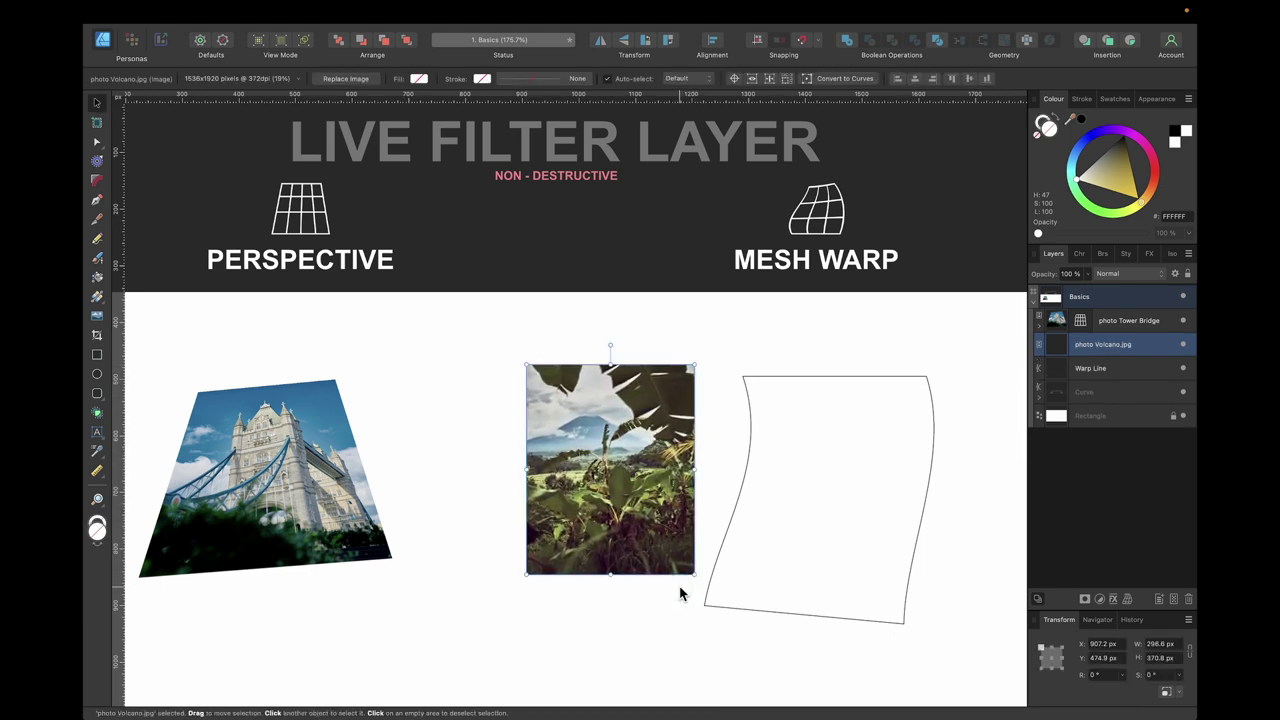
# Step: Align the volcano photo with the warp outline's upper-left corner and add a live Mesh Warp filter to it in the Pixel Persona
pyautogui.moveTo(615, 462); pyautogui.dragTo(835, 480)
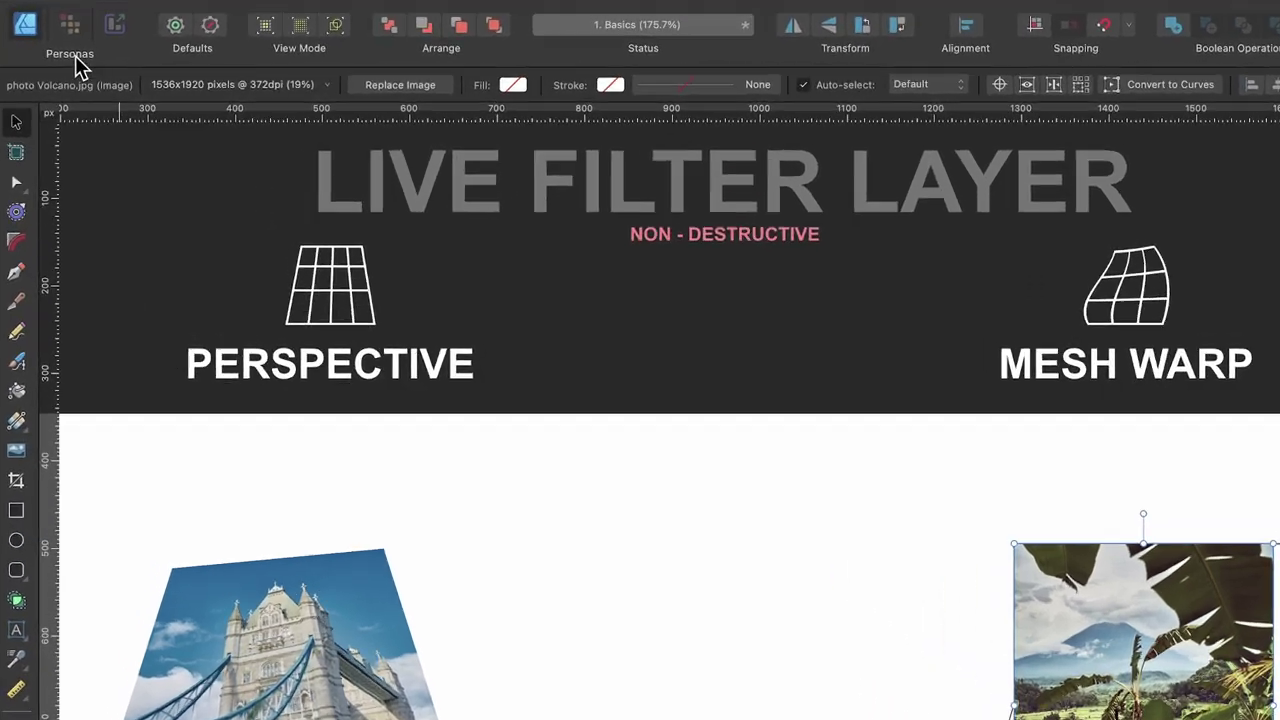
pyautogui.click(70, 30)
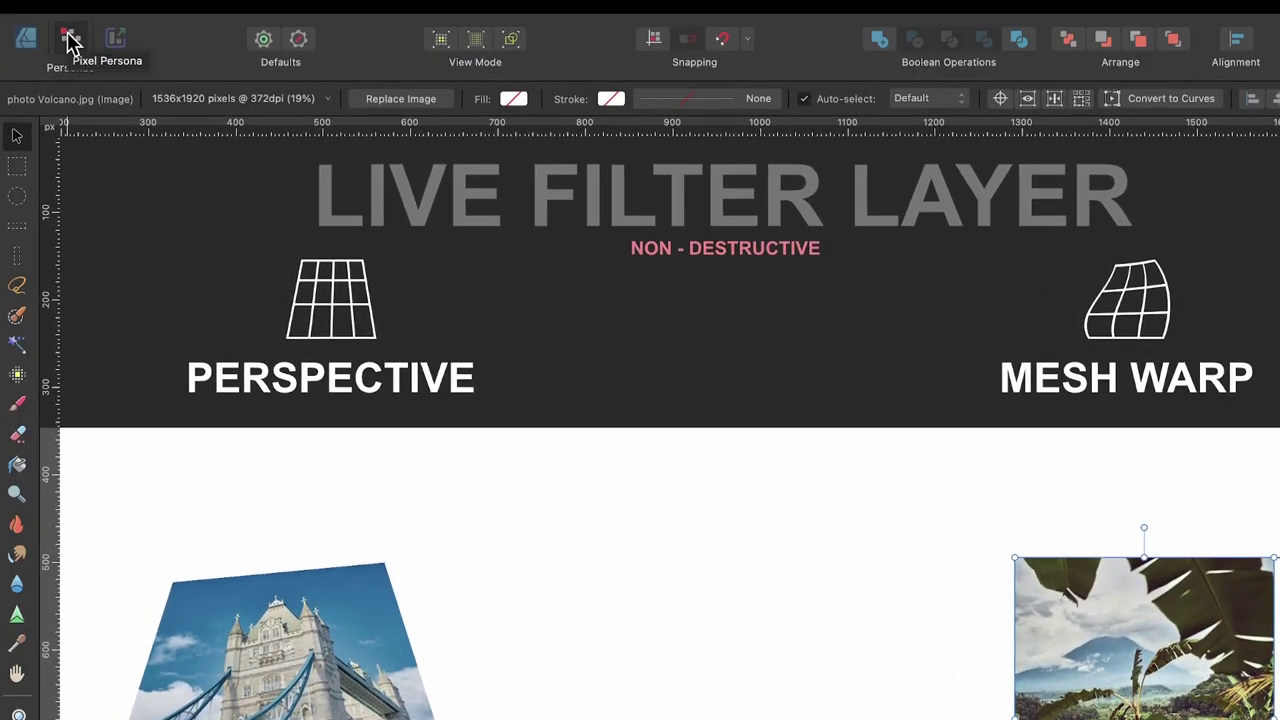
pyautogui.click(290, 3)
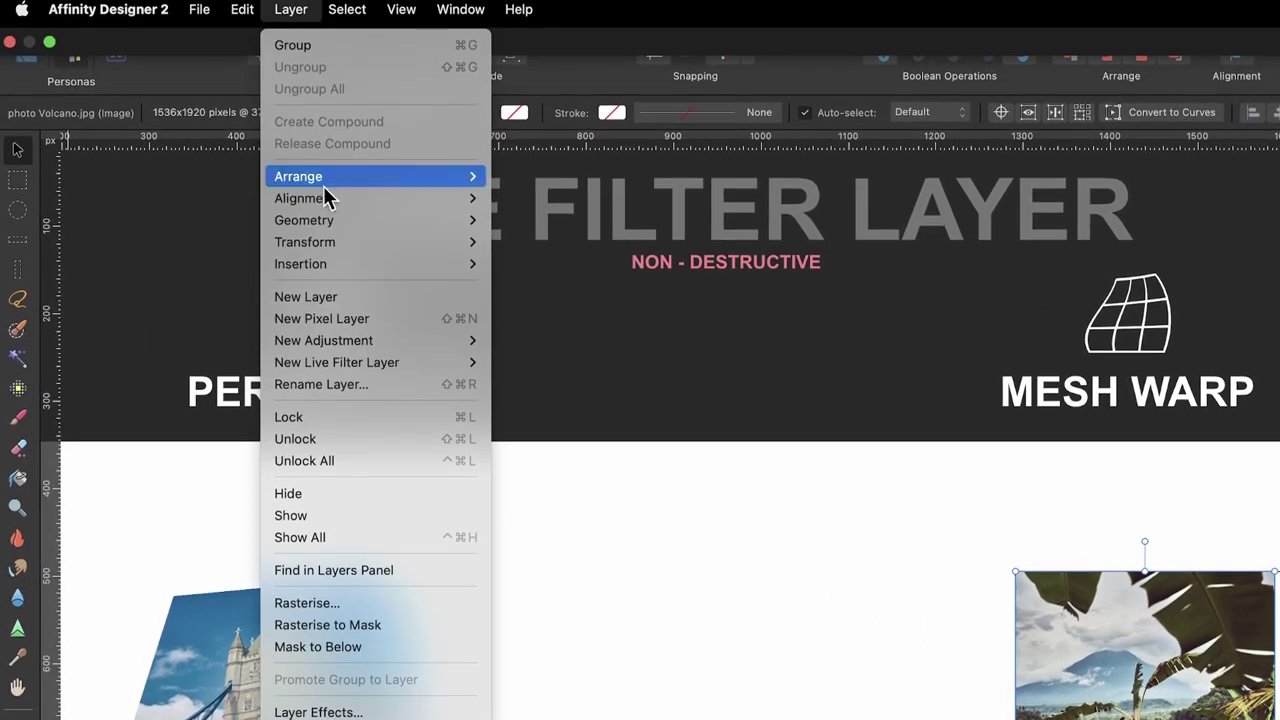
pyautogui.moveTo(354, 369)
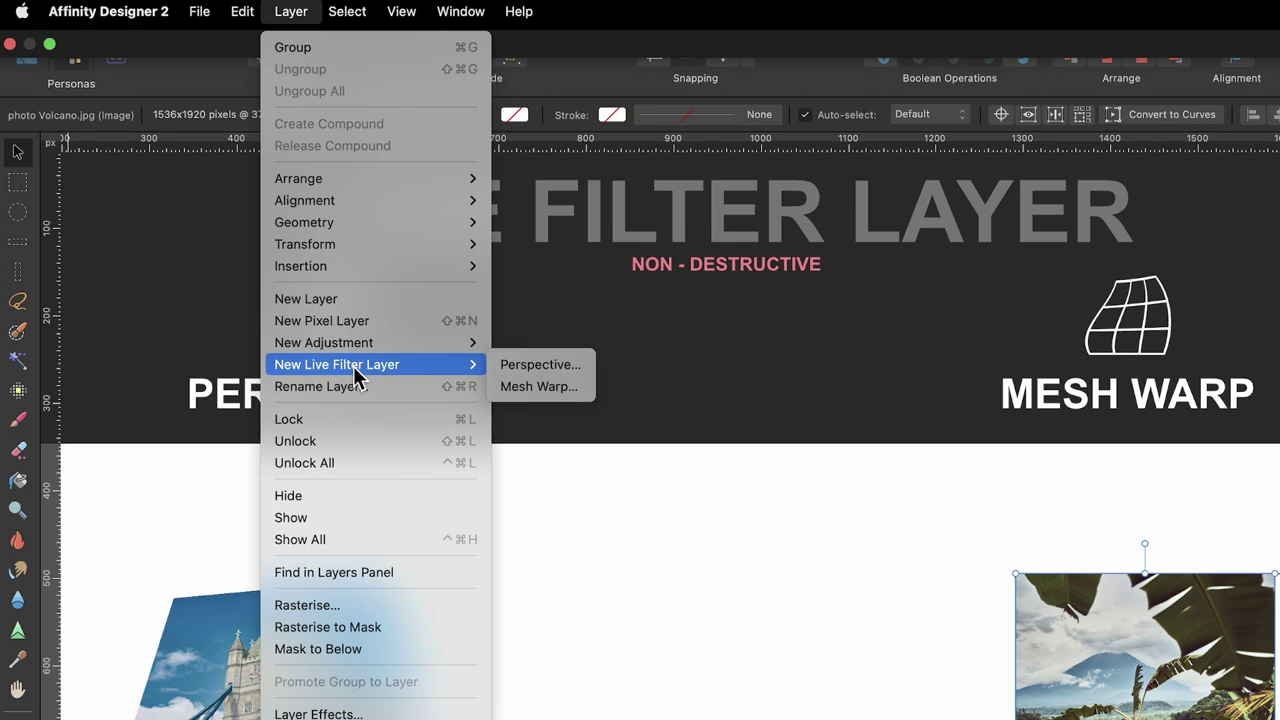
pyautogui.click(524, 388)
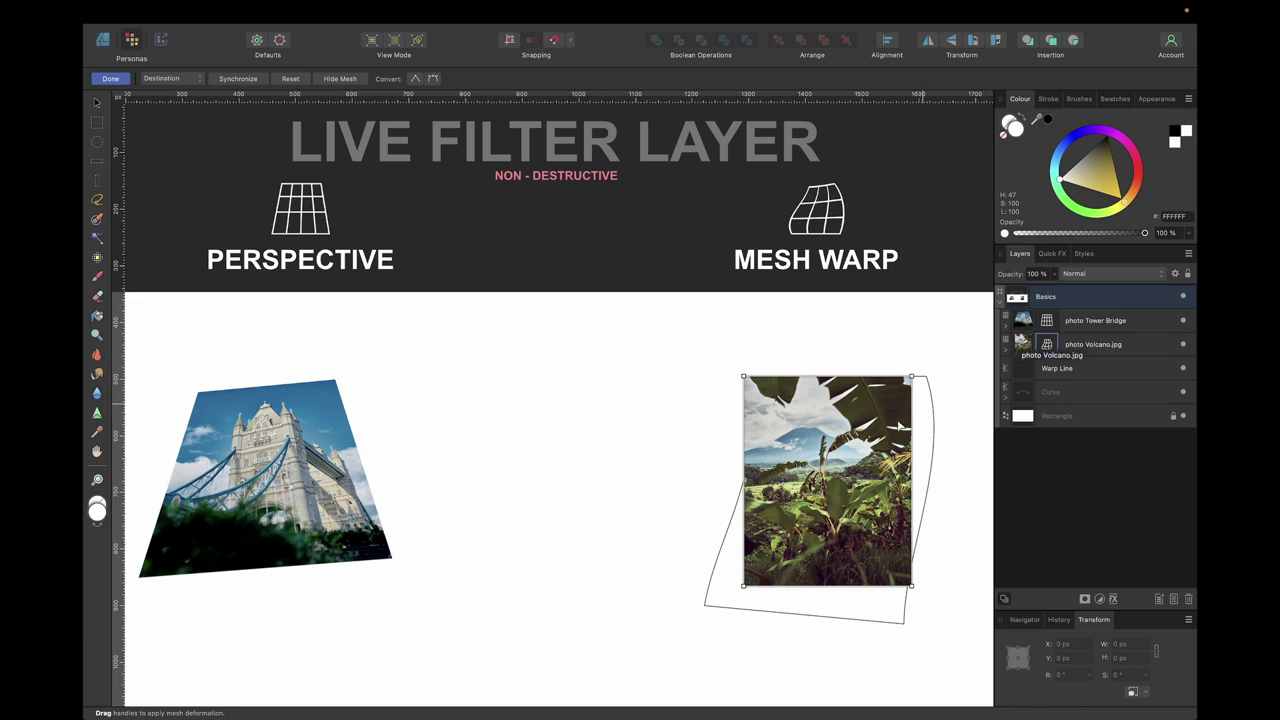
# Step: Lower the volcano photo layer's opacity to 56% and reopen its Mesh Warp filter for editing
pyautogui.scroll(5, 990, 360)
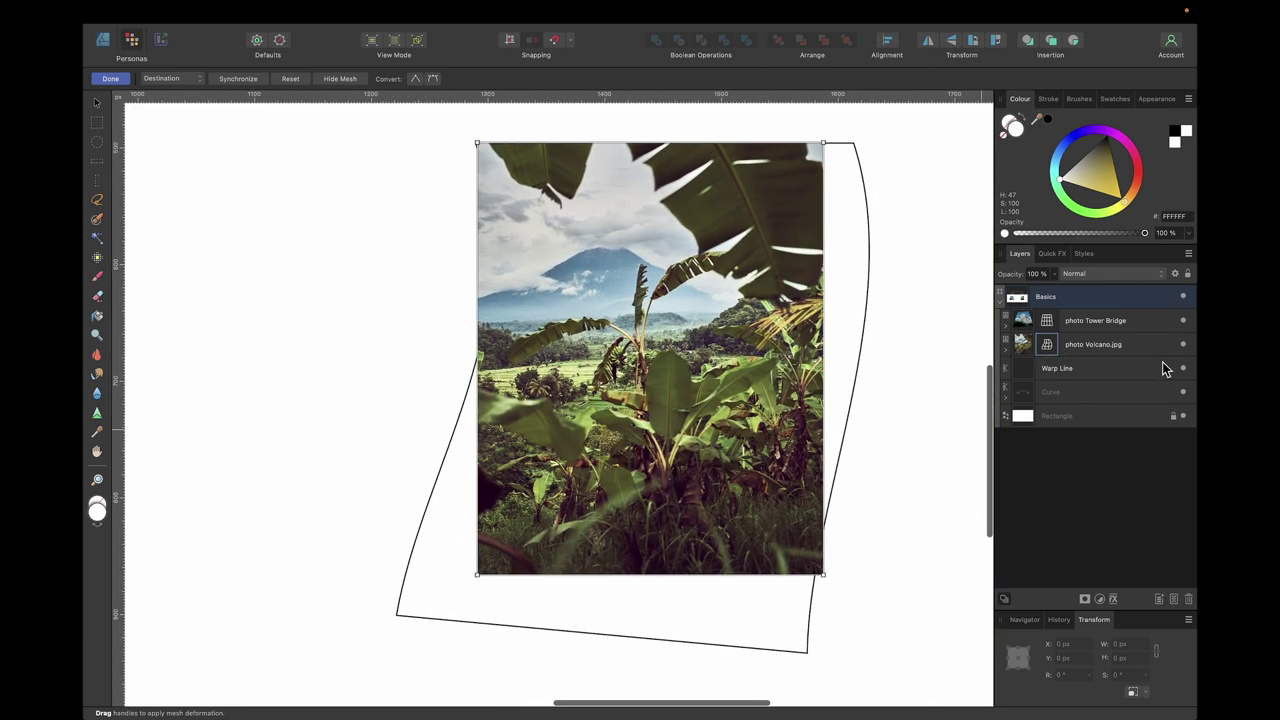
pyautogui.click(1027, 340)
pyautogui.moveTo(1054, 274); pyautogui.dragTo(1050, 305)
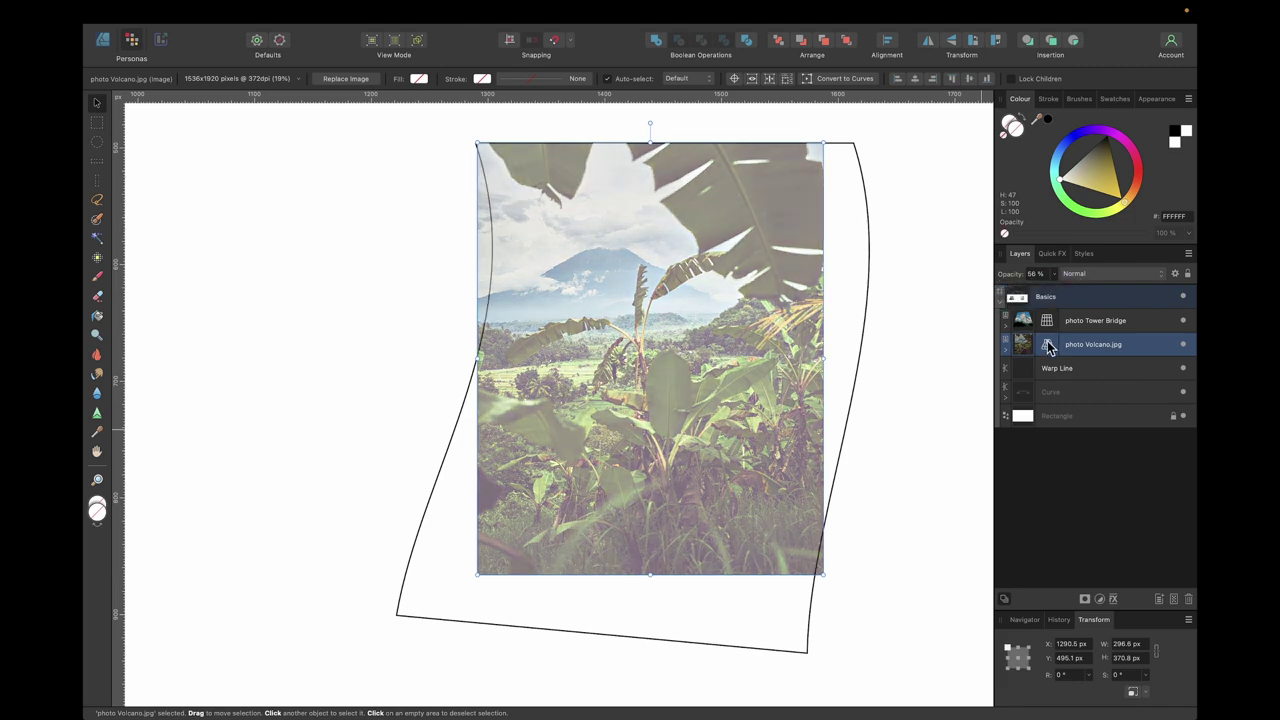
pyautogui.click(1047, 346)
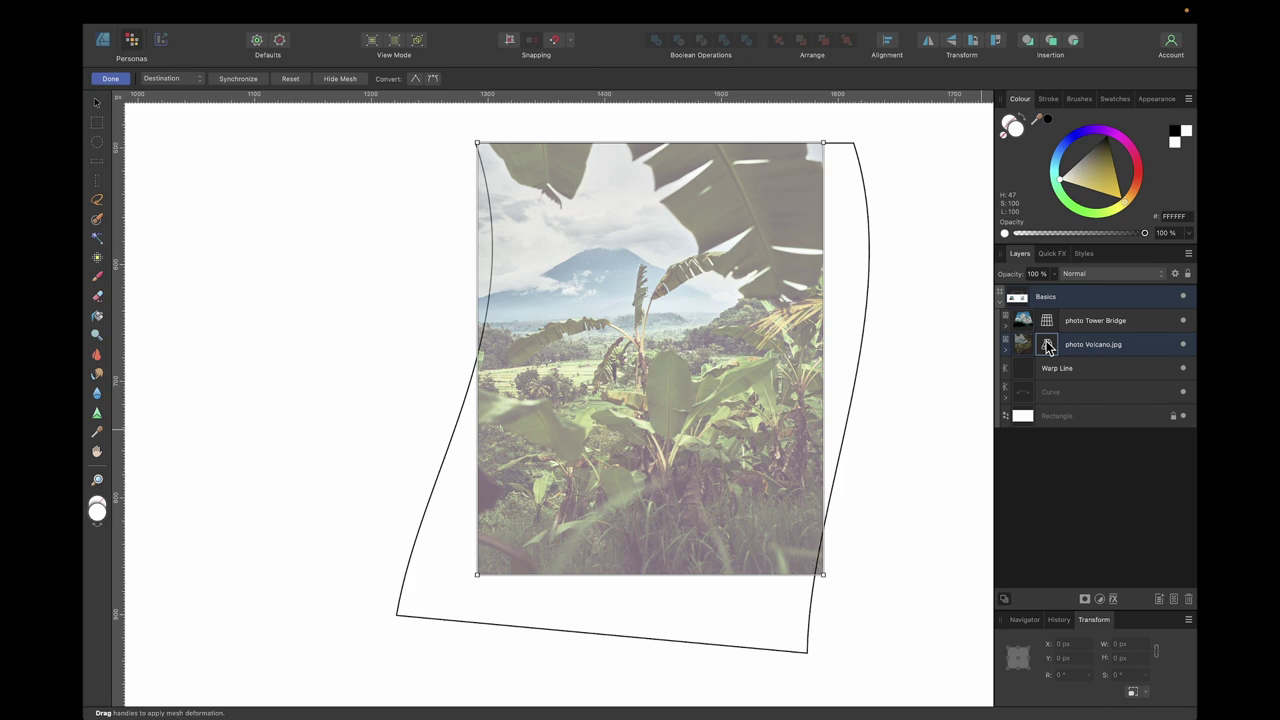
# Step: Fit the mesh's upper-right, lower-right and lower-left corners to the matching corners of the warp outline
pyautogui.moveTo(826, 146); pyautogui.dragTo(854, 143)
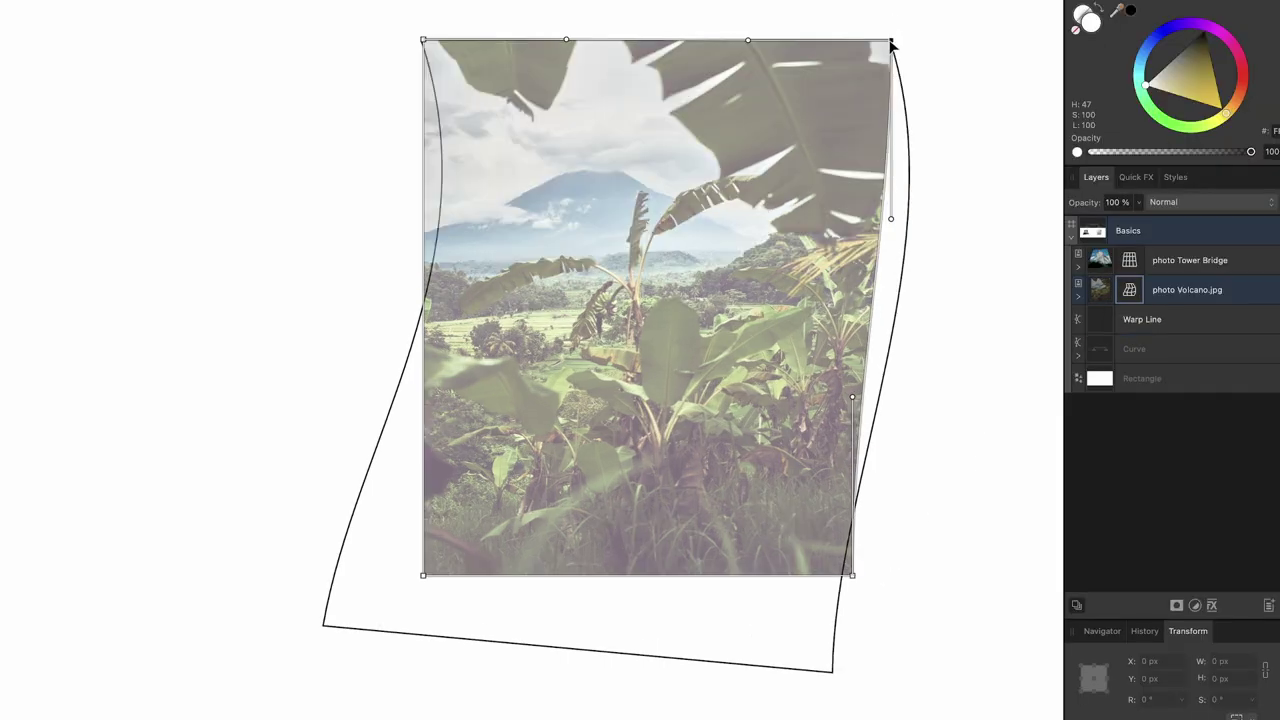
pyautogui.moveTo(893, 45)
pyautogui.mouseDown()
pyautogui.moveTo(834, 48)
pyautogui.moveTo(891, 45)
pyautogui.moveTo(895, 120)
pyautogui.moveTo(889, 40)
pyautogui.mouseUp()
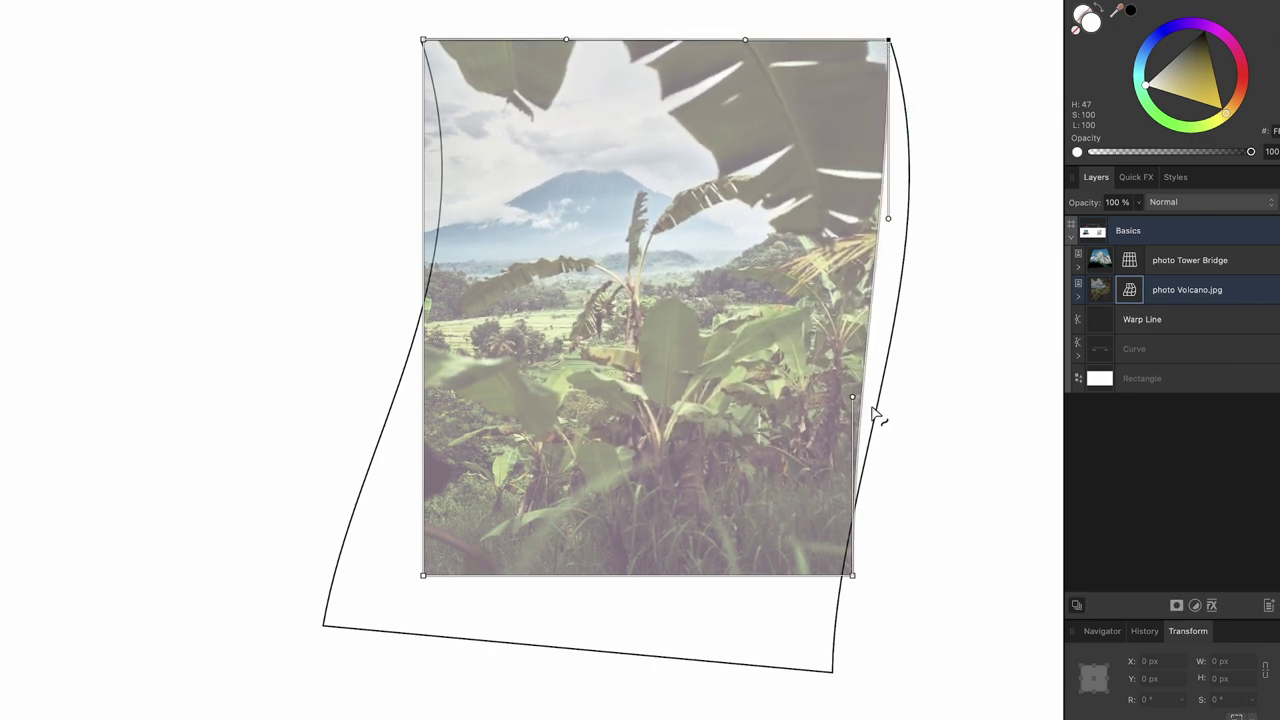
pyautogui.moveTo(852, 576); pyautogui.dragTo(535, 622)
pyautogui.hotkey('ctrl', 'z')
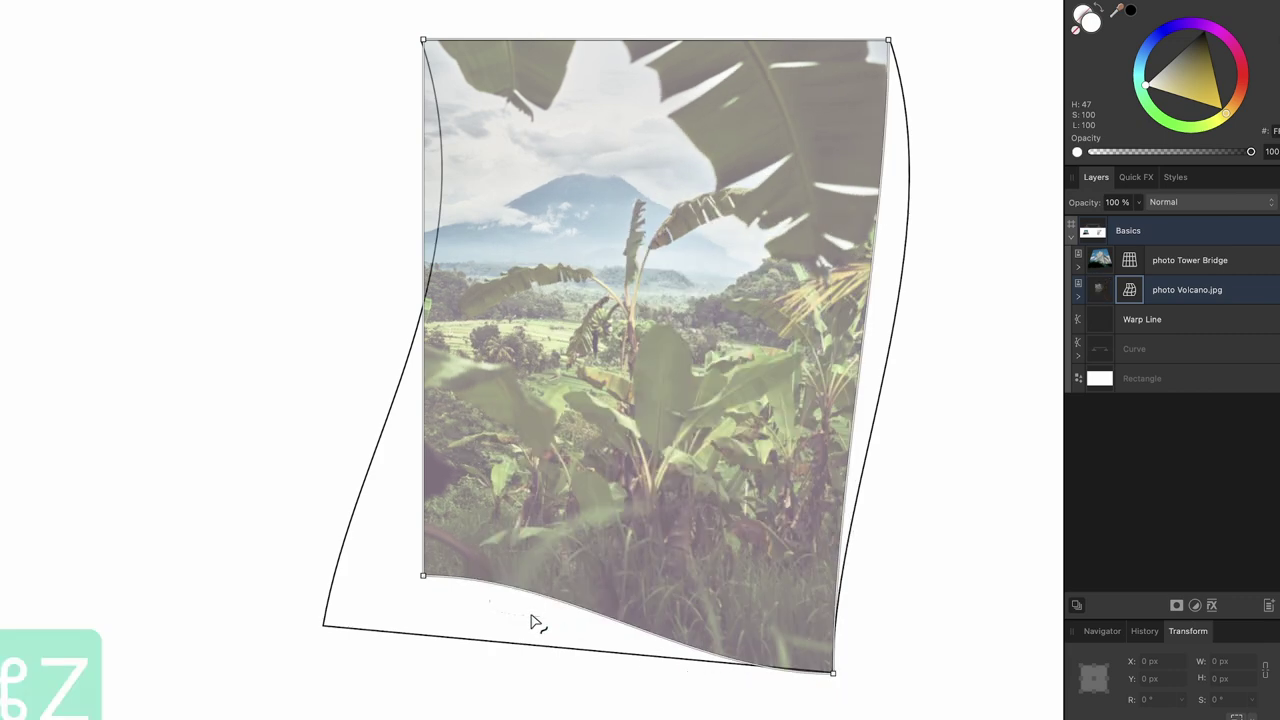
pyautogui.moveTo(422, 580); pyautogui.dragTo(323, 627)
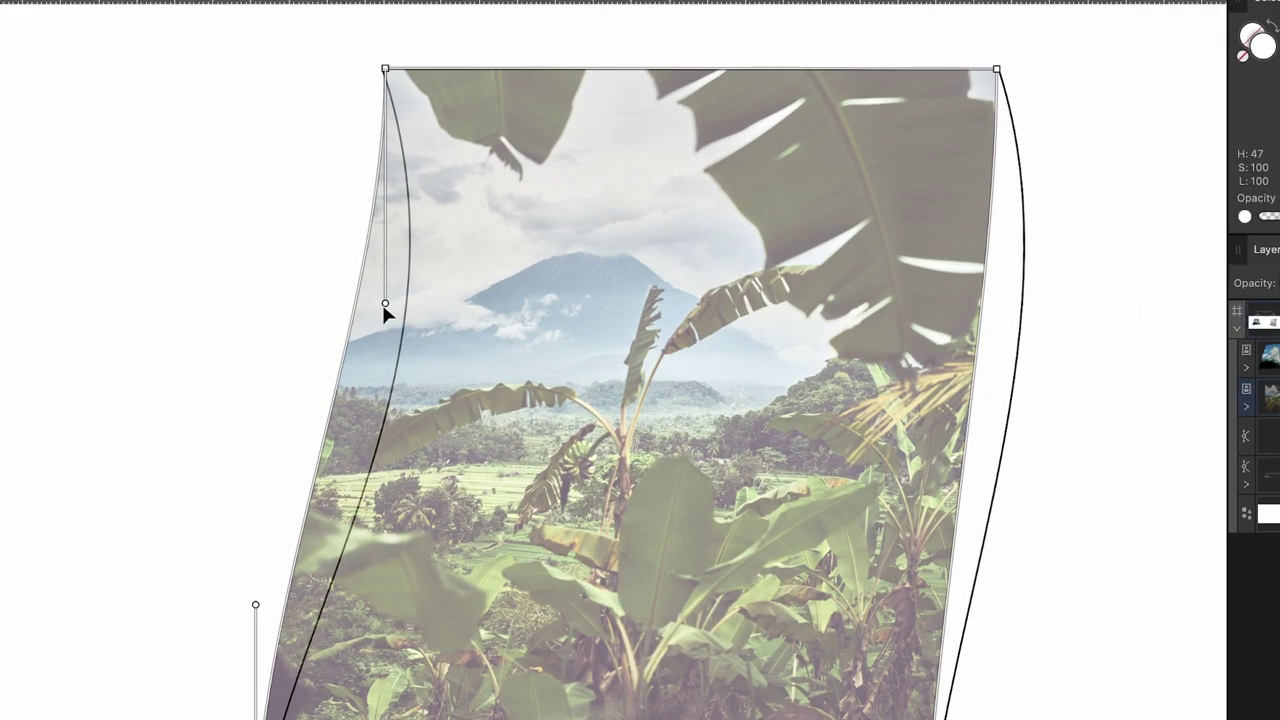
# Step: Bend the mesh's left and right edges with their curve handles to follow the sides of the warp outline
pyautogui.moveTo(385, 304); pyautogui.dragTo(467, 352)
pyautogui.click(386, 70)
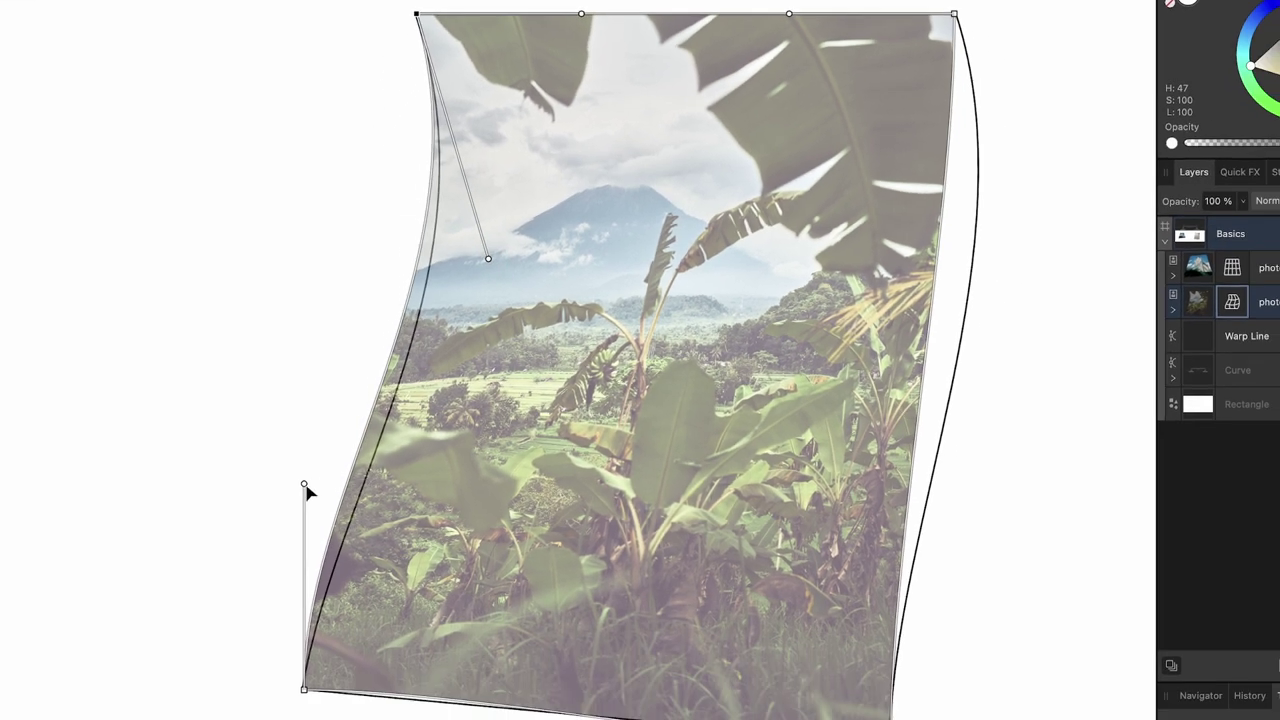
pyautogui.moveTo(306, 487); pyautogui.dragTo(338, 487)
pyautogui.moveTo(492, 262); pyautogui.dragTo(494, 266)
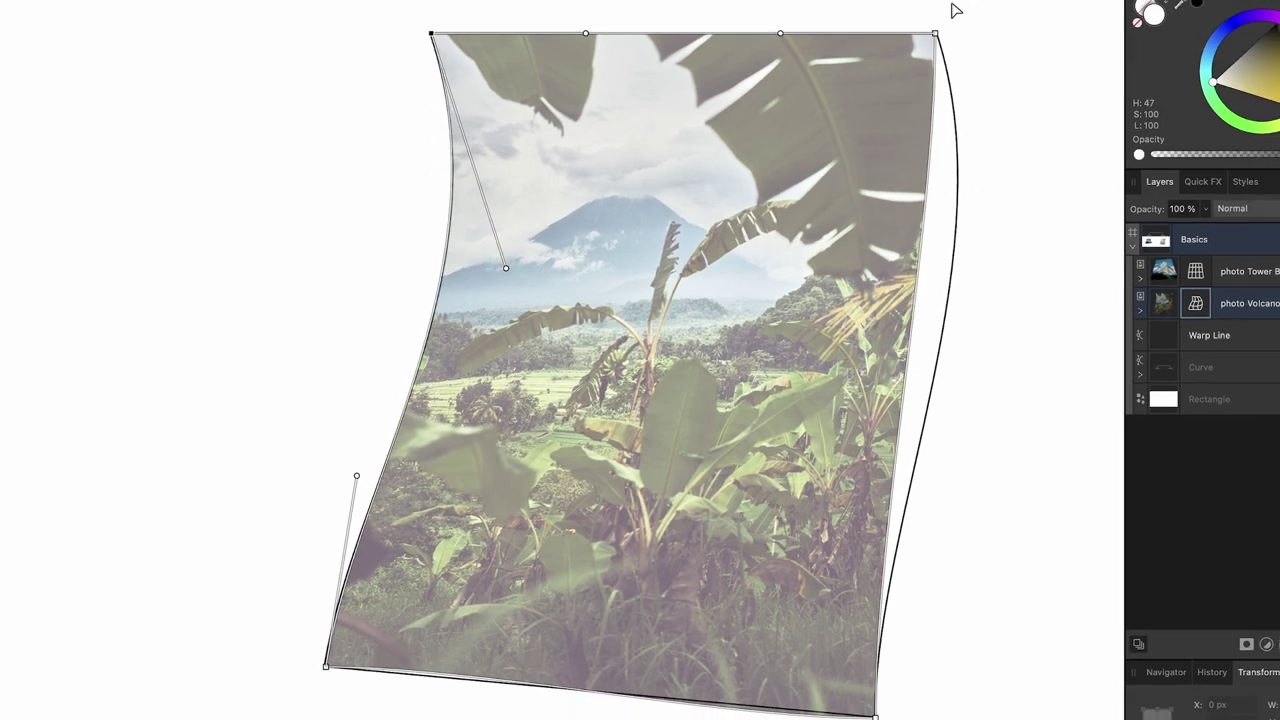
pyautogui.click(933, 211)
pyautogui.moveTo(923, 234); pyautogui.dragTo(986, 229)
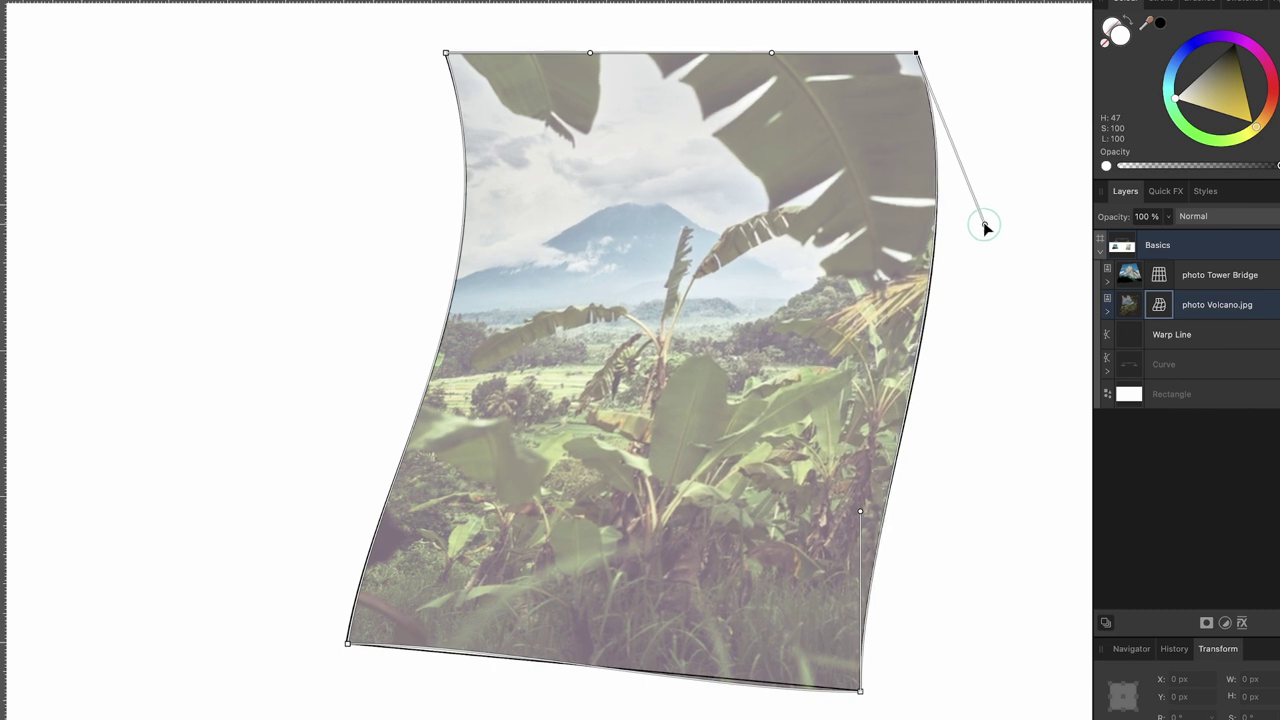
# Step: Restore the volcano photo layer's opacity to 100% and delete the Warp Line layer
pyautogui.click(1129, 304)
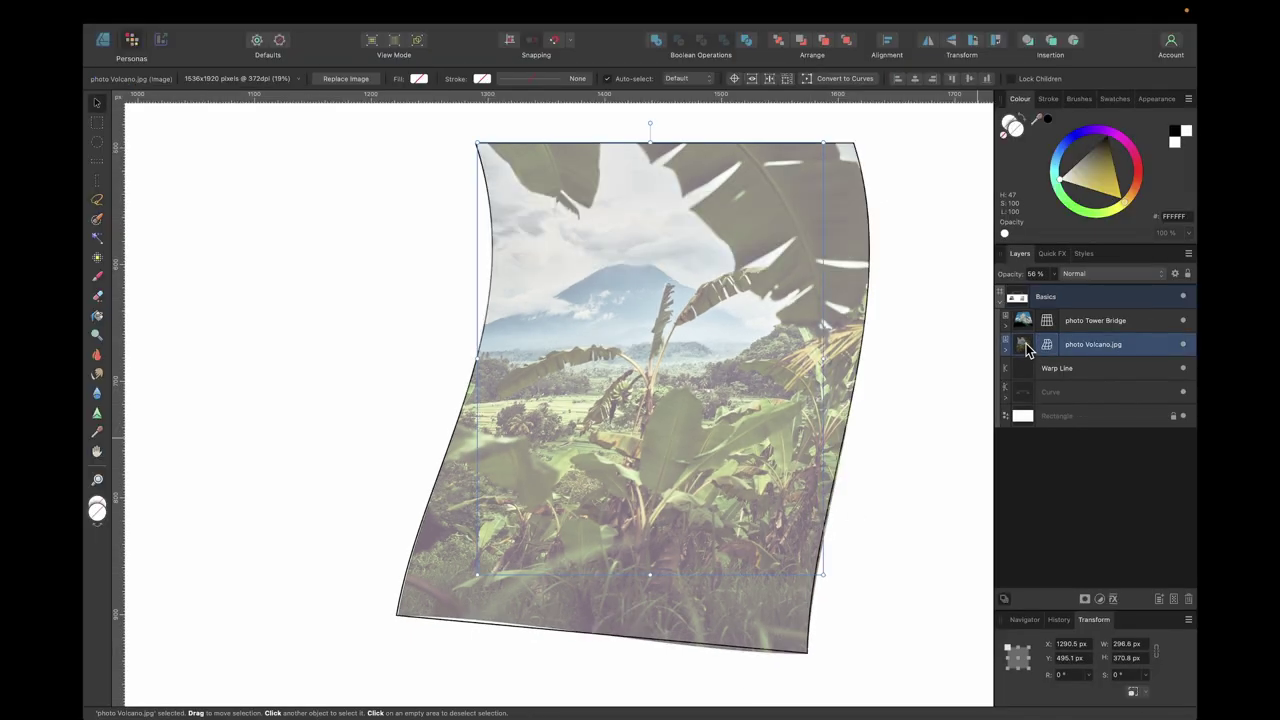
pyautogui.click(1053, 274)
pyautogui.moveTo(1051, 280); pyautogui.dragTo(1137, 286)
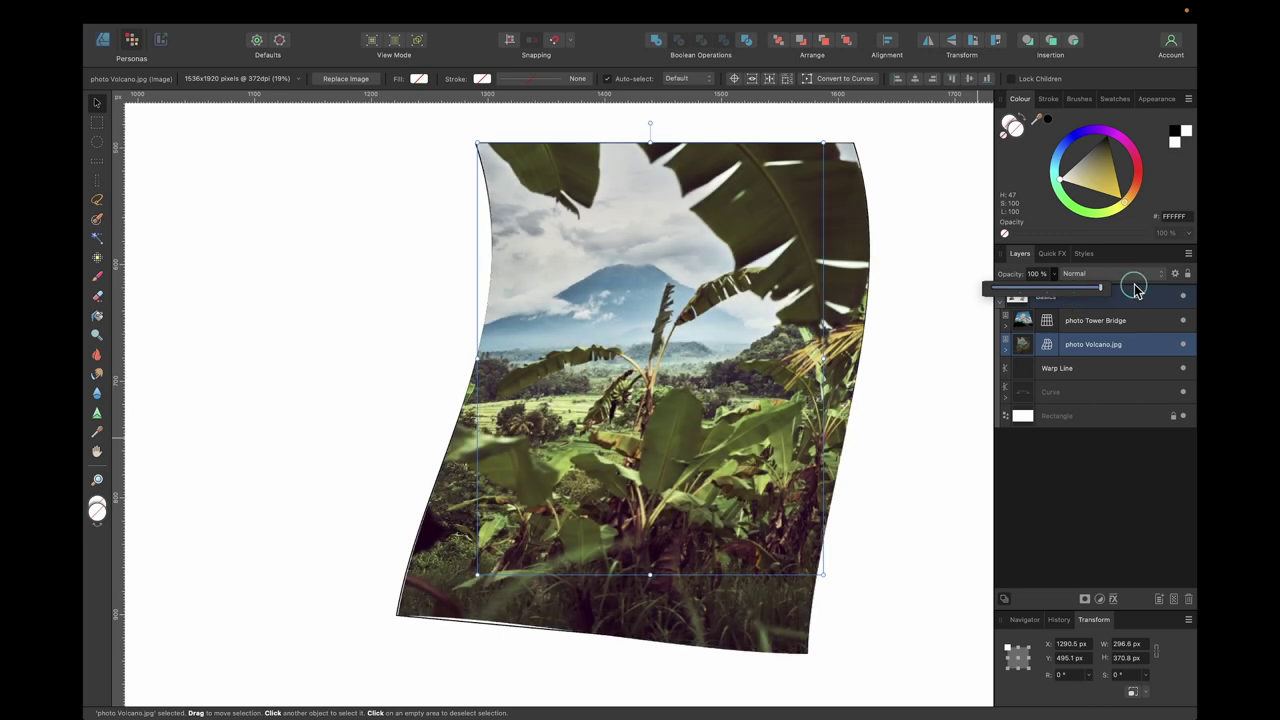
pyautogui.click(911, 387)
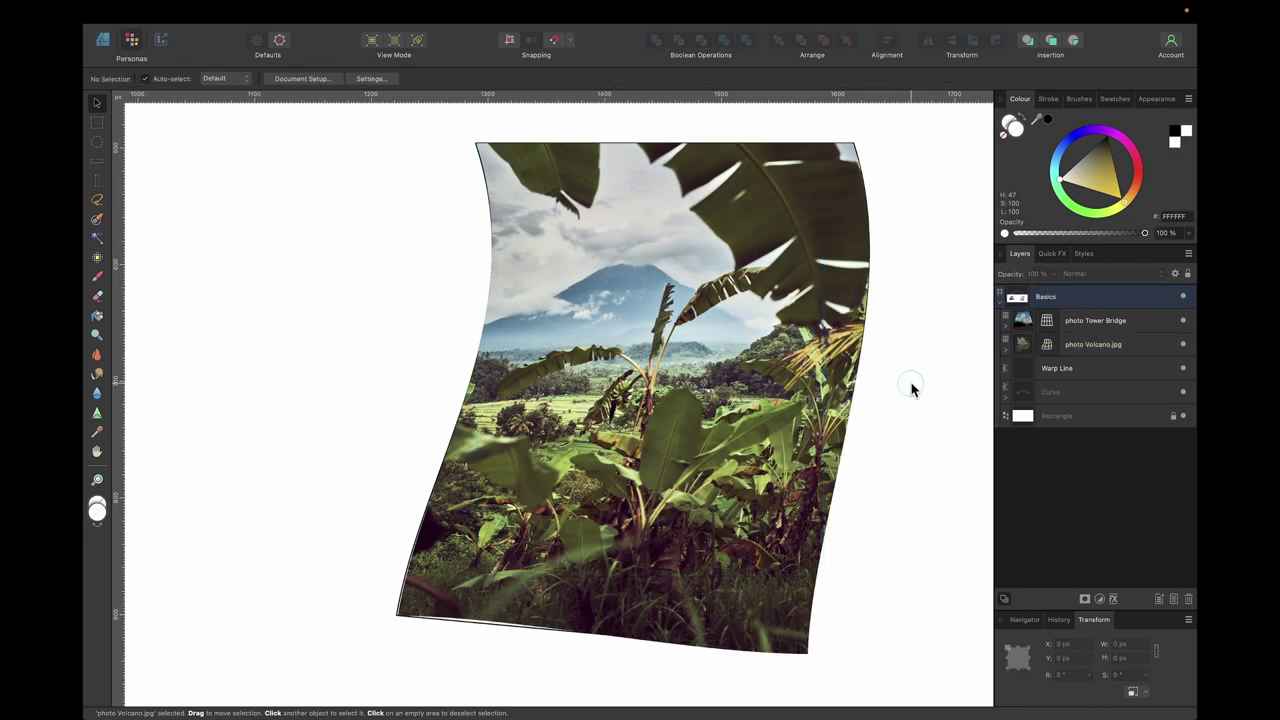
pyautogui.click(1056, 368)
pyautogui.press('BackSpace')
pyautogui.scroll(-5, 907, 298)
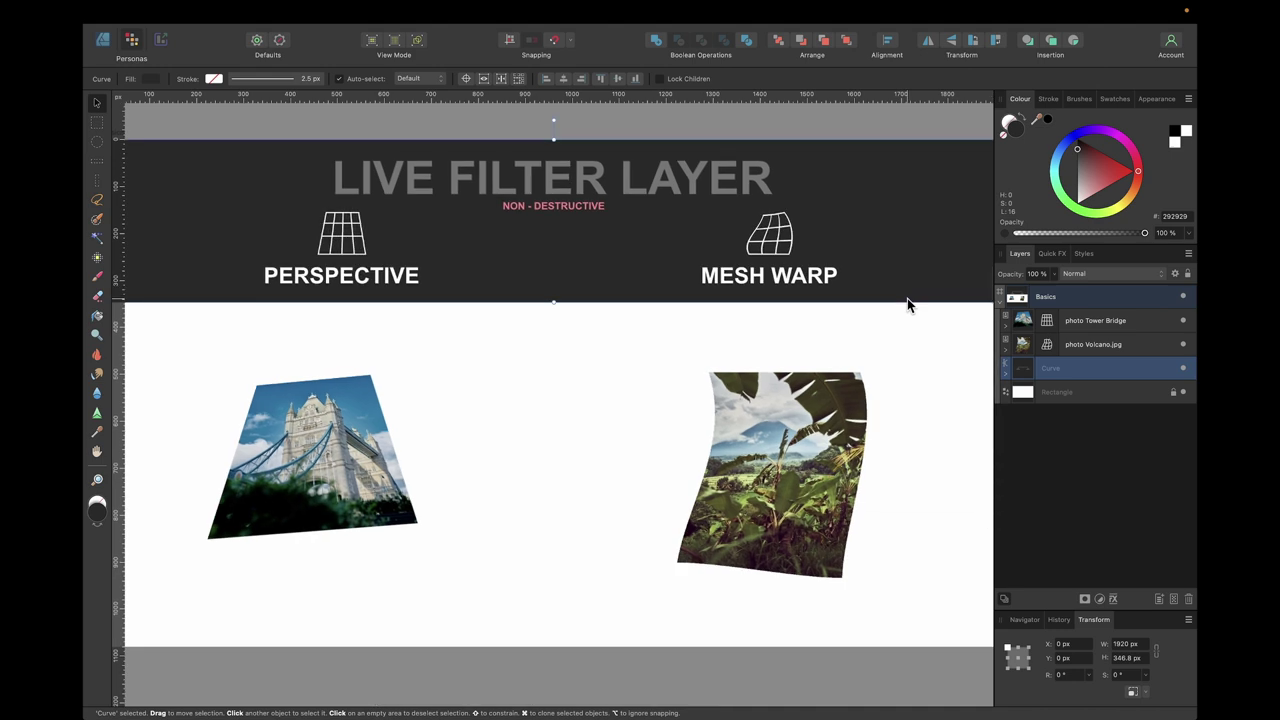
# Step: Expand the Tower Bridge photo layer and delete its nested Perspective filter
pyautogui.click(777, 428)
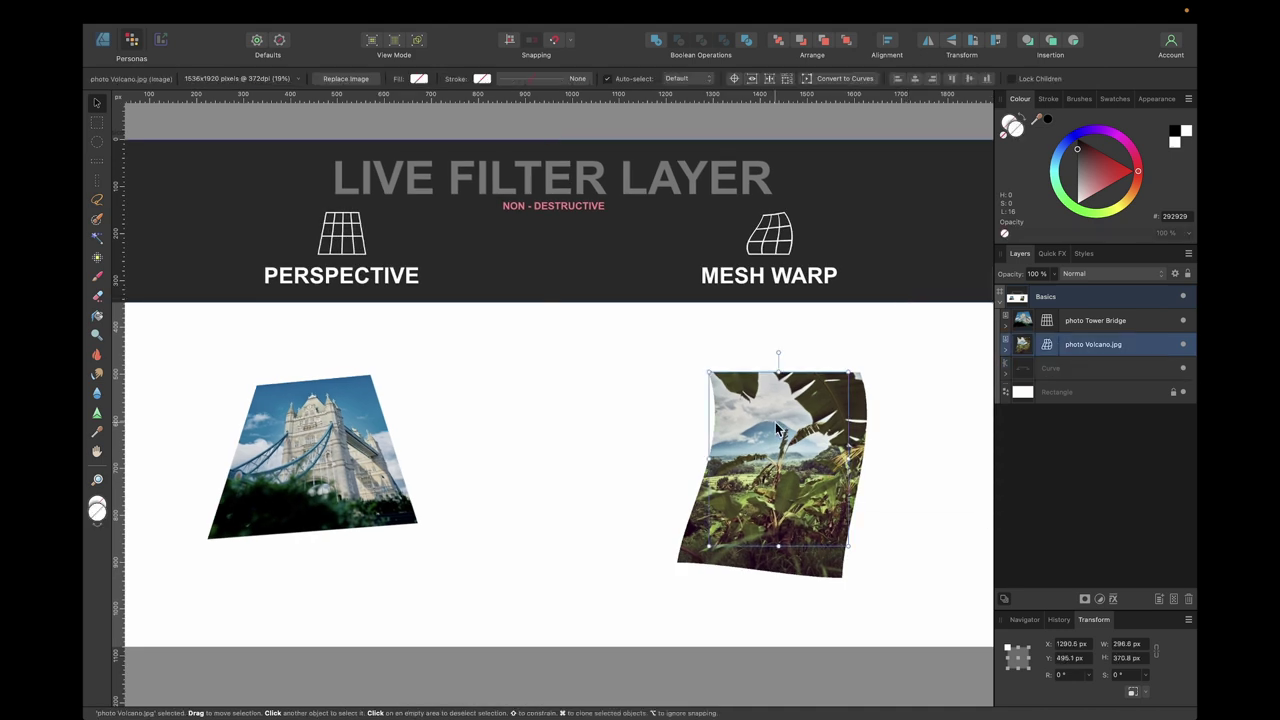
pyautogui.click(382, 425)
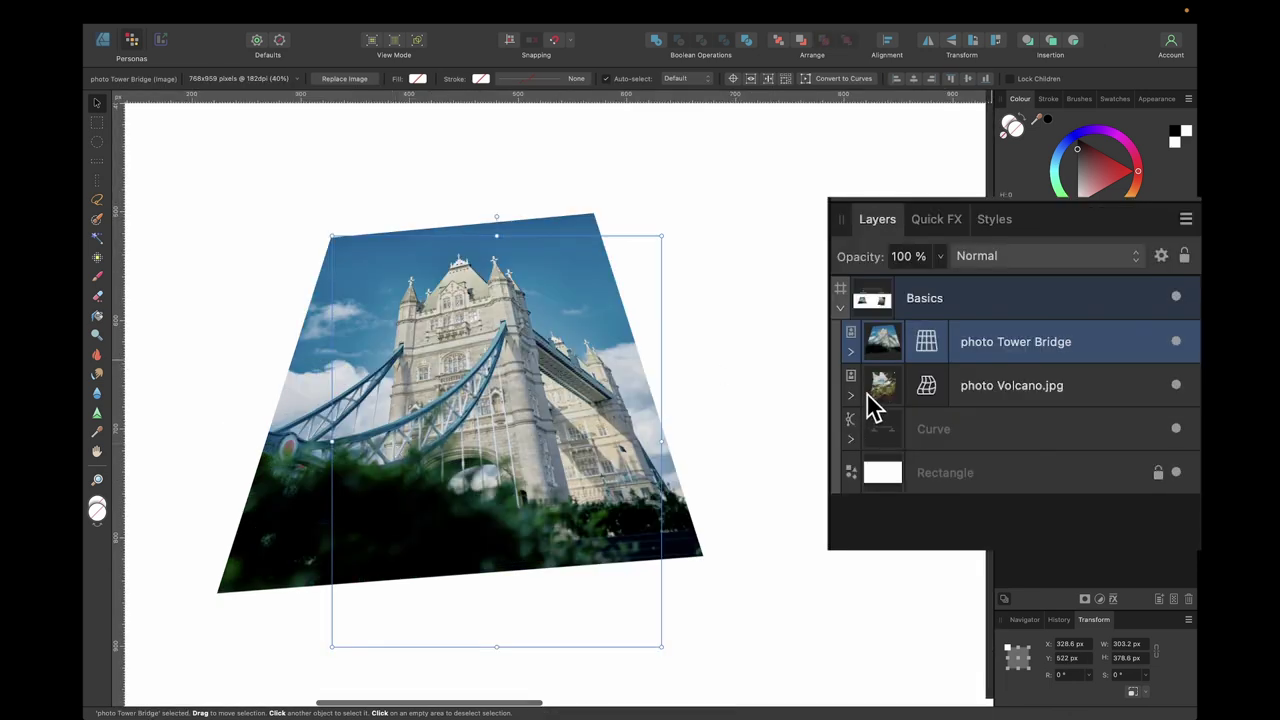
pyautogui.click(851, 352)
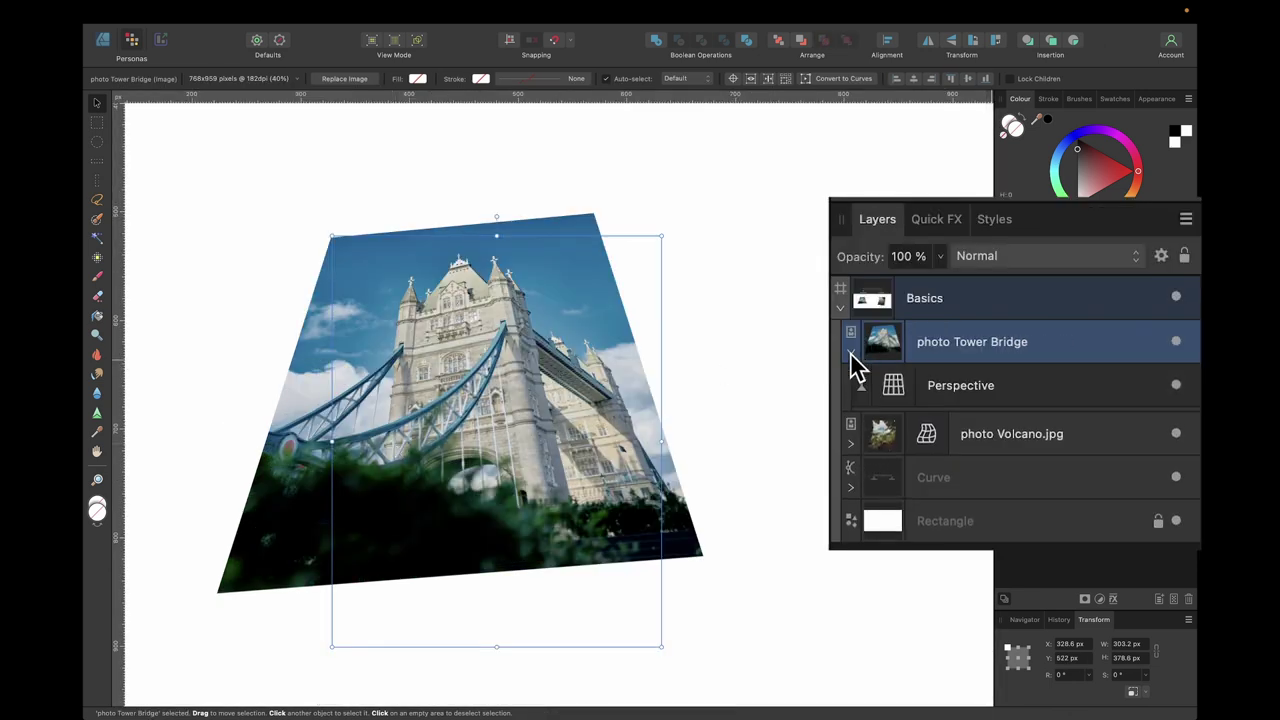
pyautogui.click(948, 392)
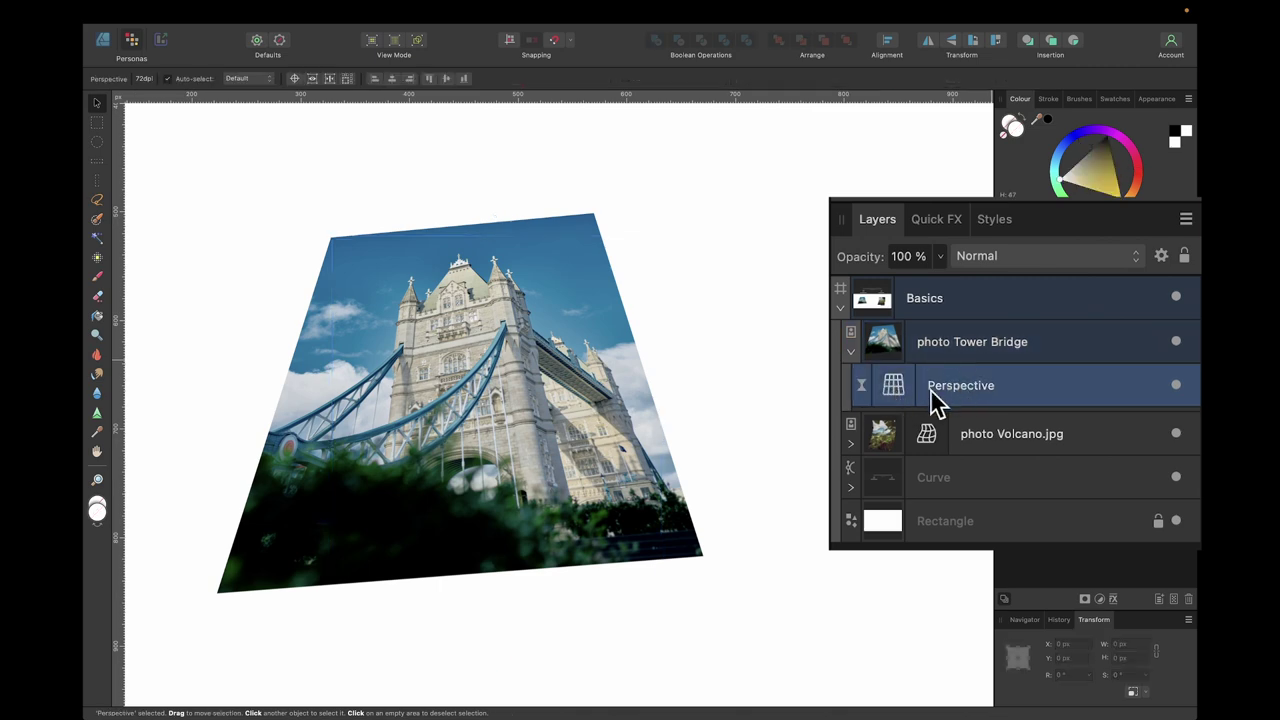
pyautogui.press('BackSpace')
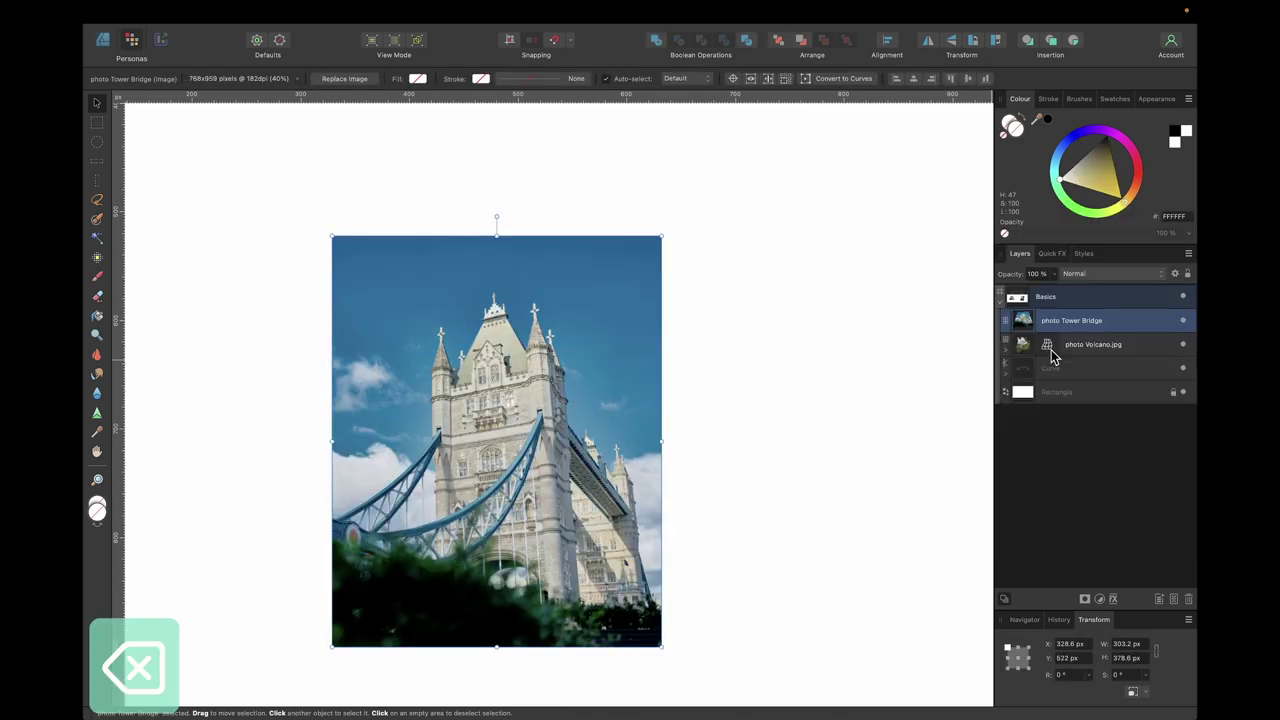
# Step: Replace the image in the mesh-warped volcano layer with photo Tower Bridge.jpg
pyautogui.scroll(-5, 809, 380)
pyautogui.hscroll(5, 809, 380)
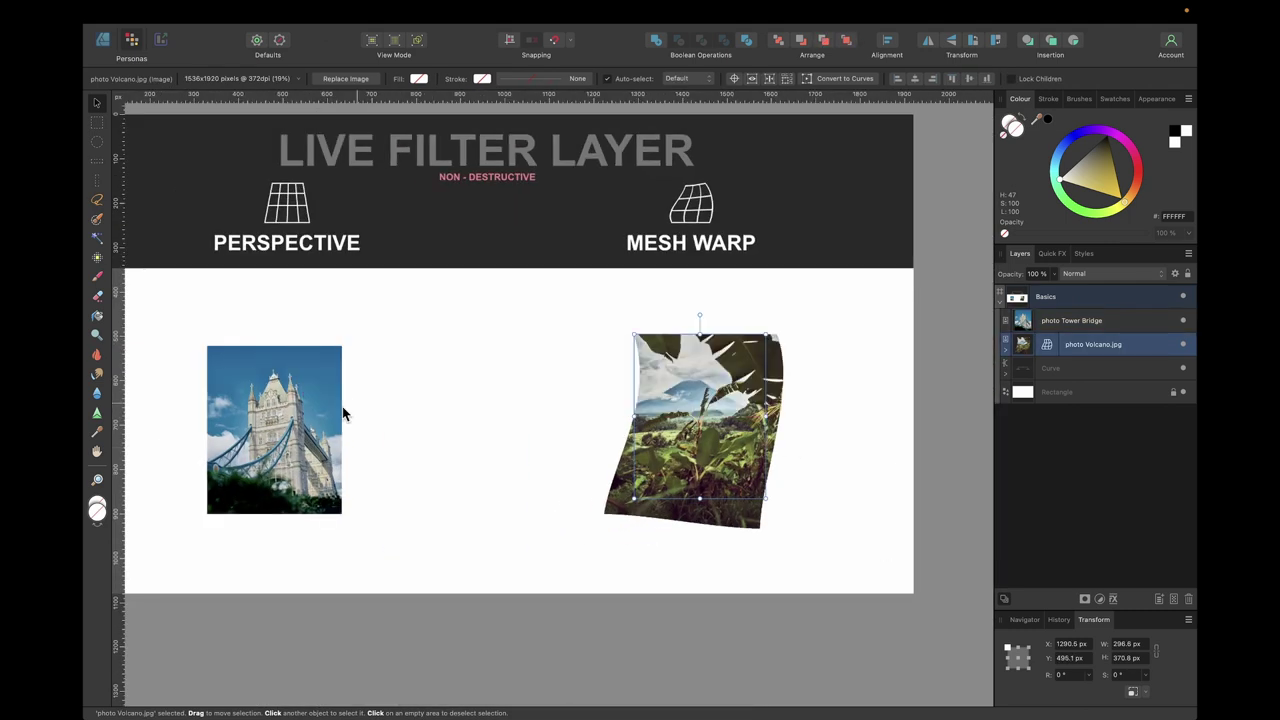
pyautogui.click(310, 420)
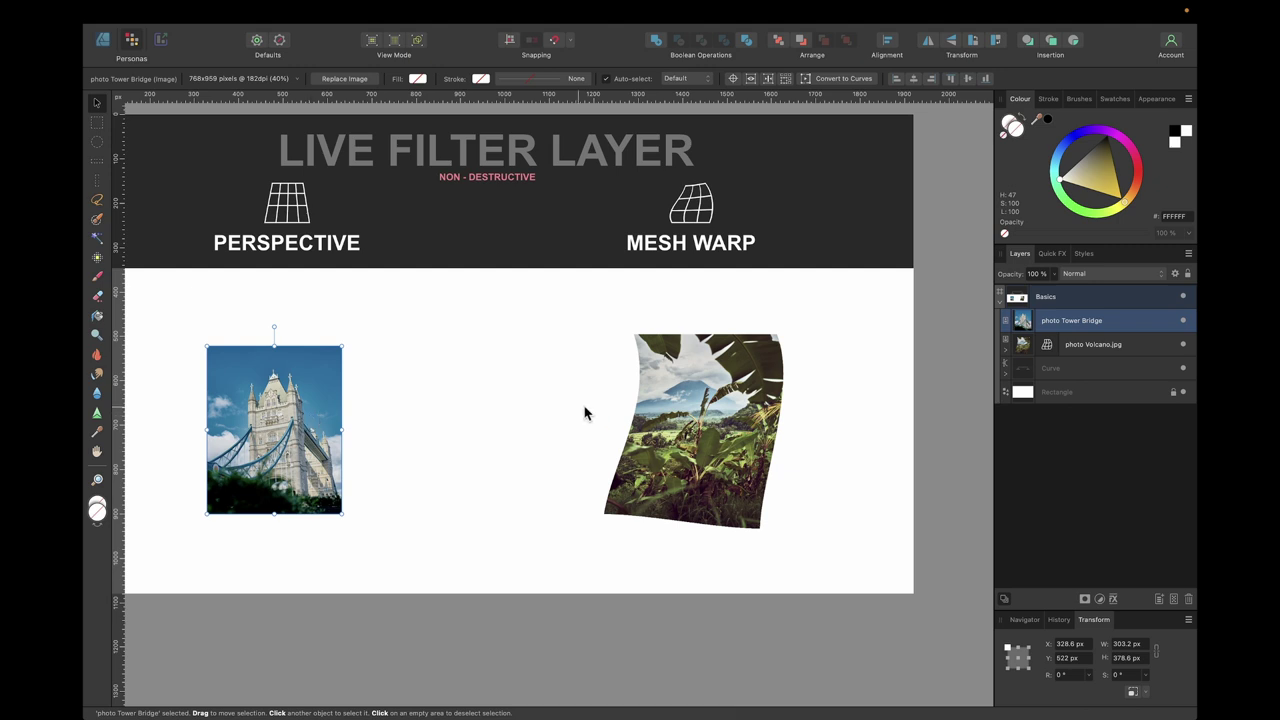
pyautogui.click(681, 410)
pyautogui.scroll(2, 681, 410)
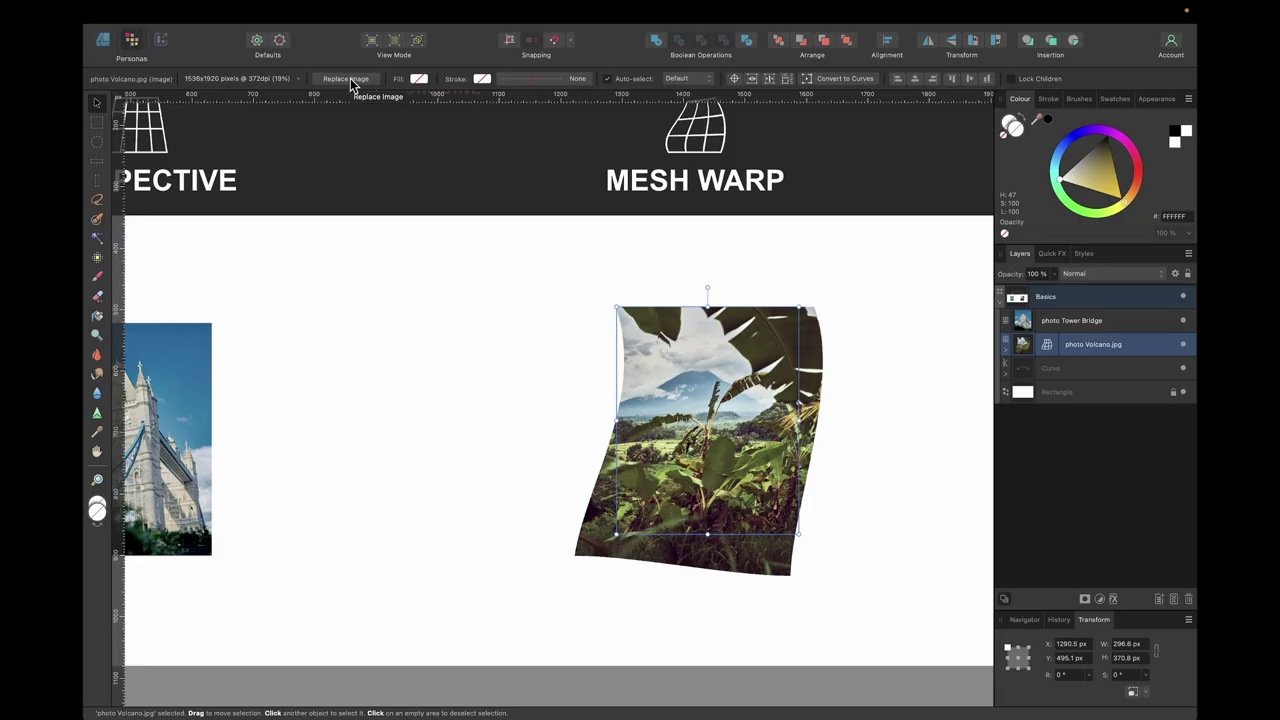
pyautogui.click(350, 85)
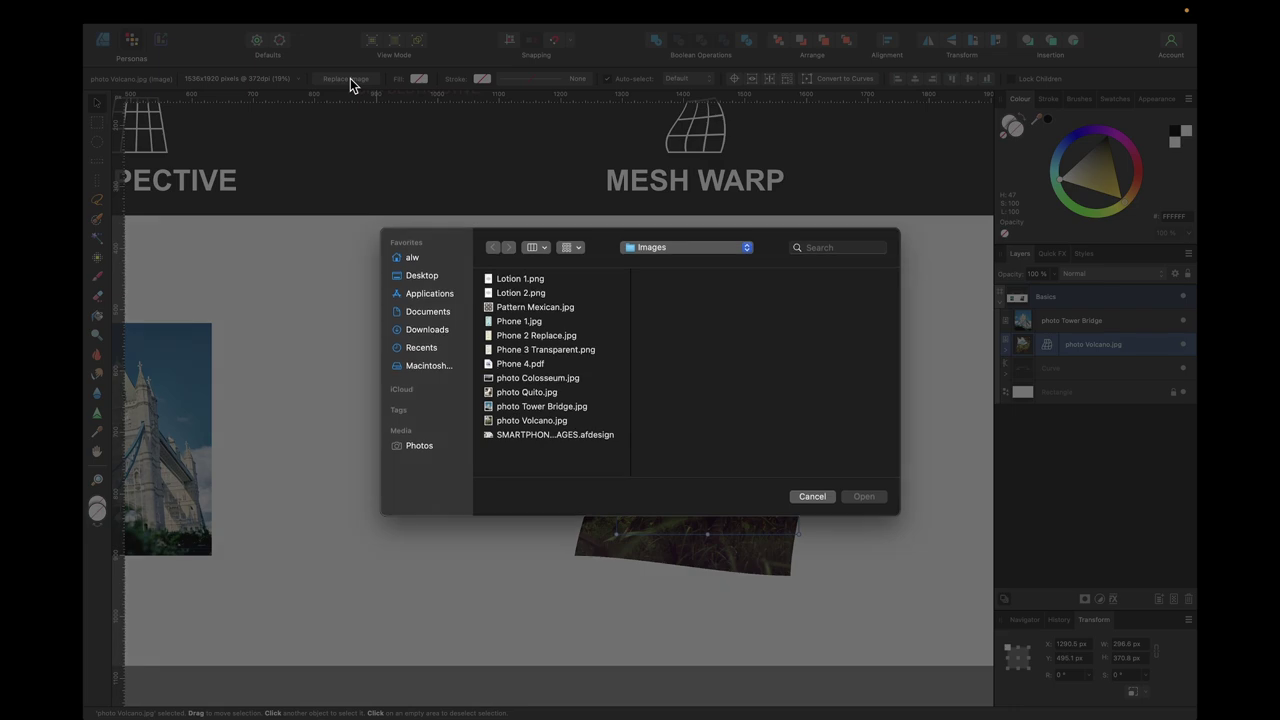
pyautogui.click(543, 407)
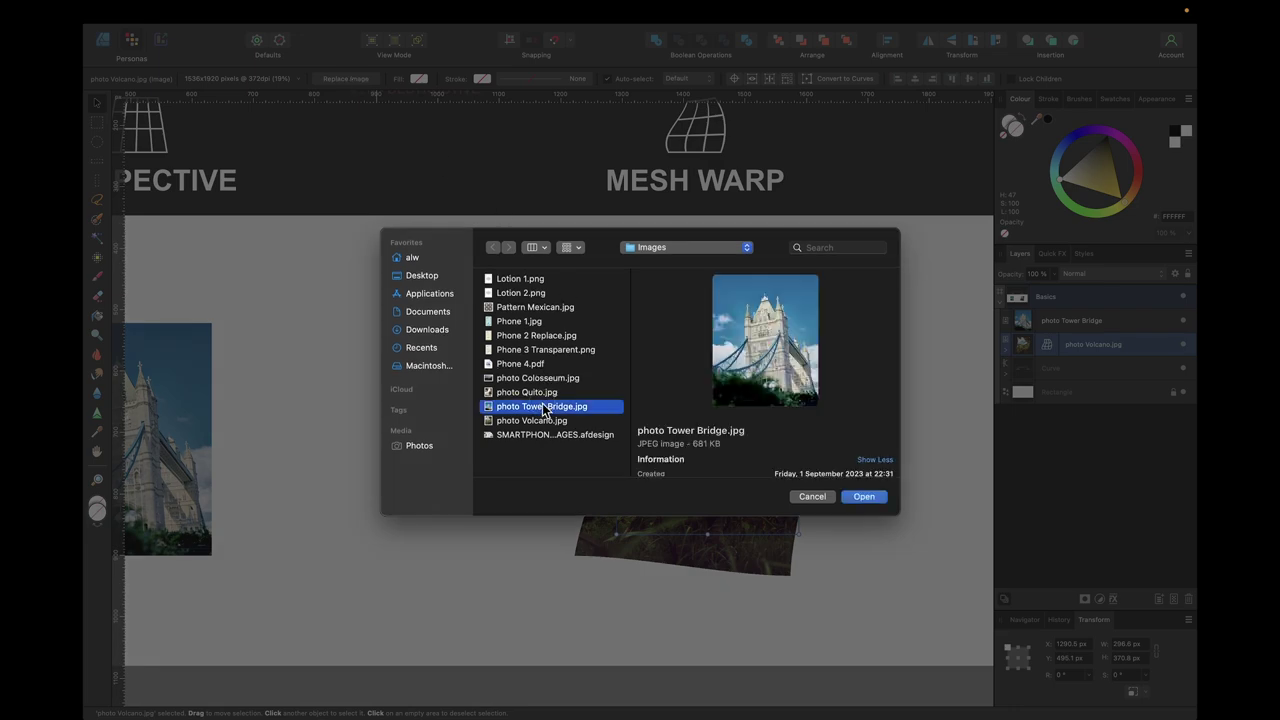
pyautogui.click(874, 497)
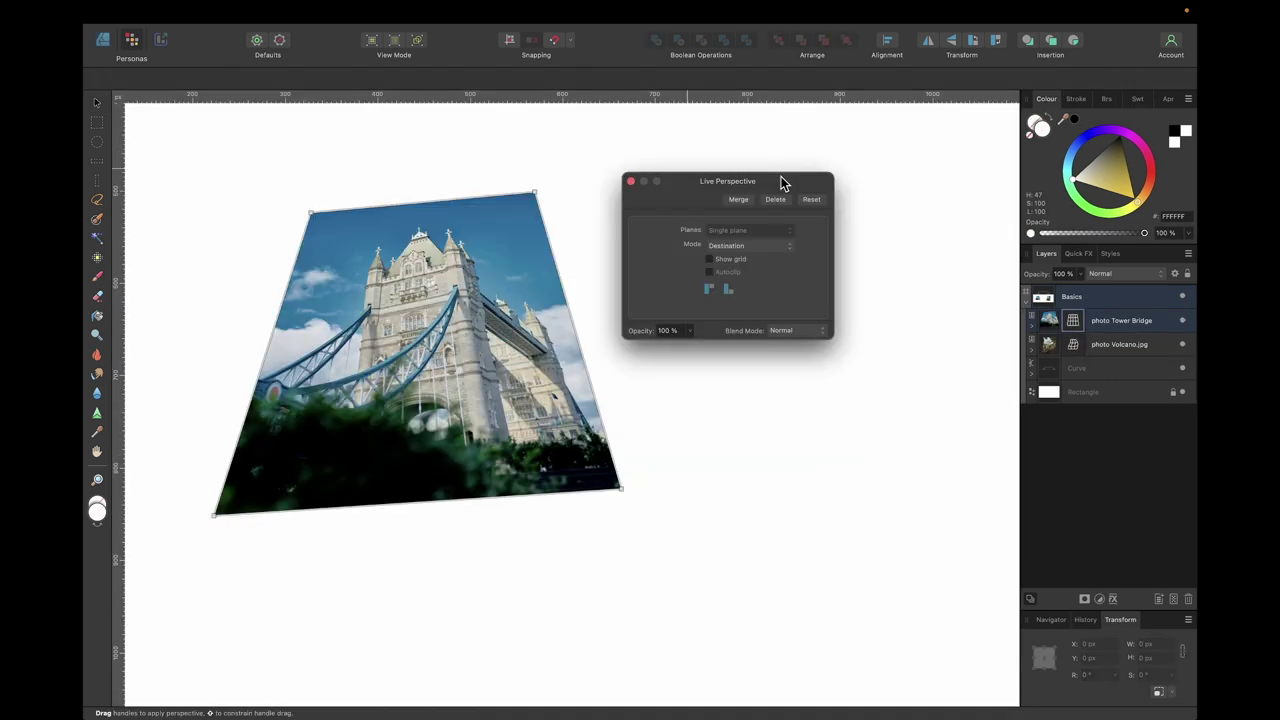
# Step: Show the Perspective filter's grid over the Tower Bridge photo and pull the photo's lower-right corner outward and upward
pyautogui.moveTo(780, 180)
pyautogui.mouseDown()
pyautogui.moveTo(794, 166)
pyautogui.moveTo(771, 166)
pyautogui.moveTo(773, 178)
pyautogui.mouseUp()
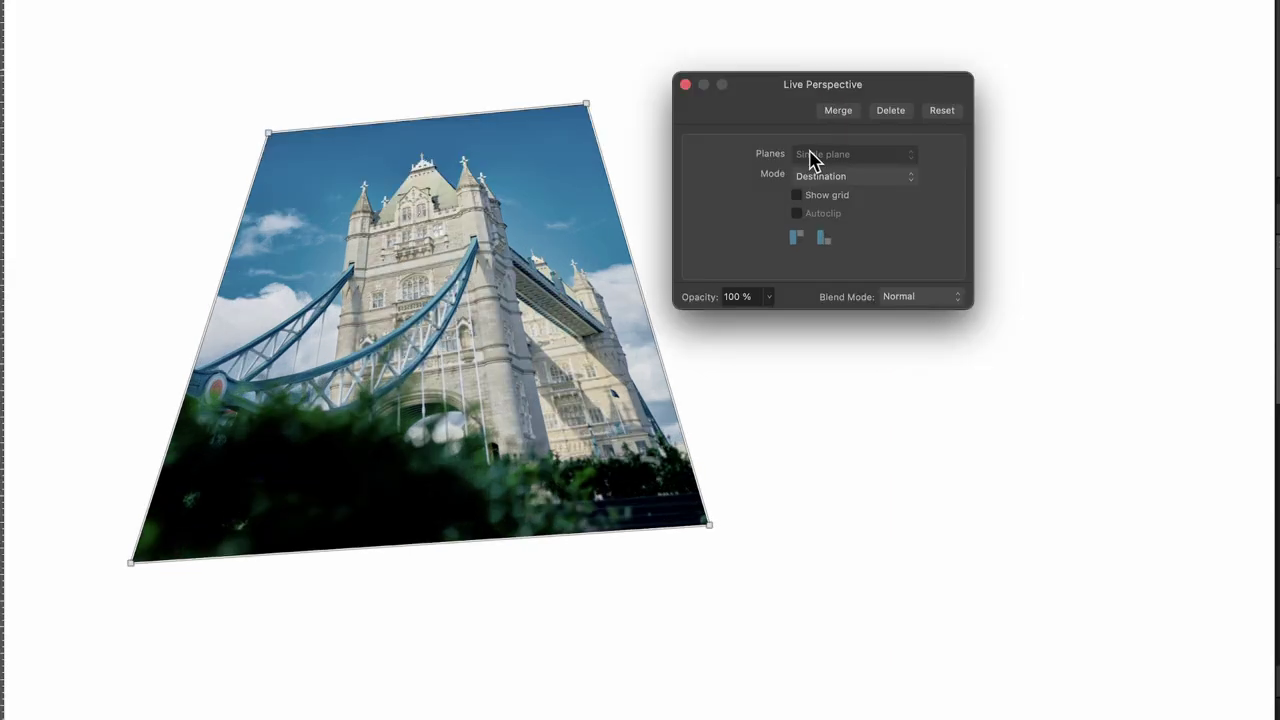
pyautogui.click(700, 255)
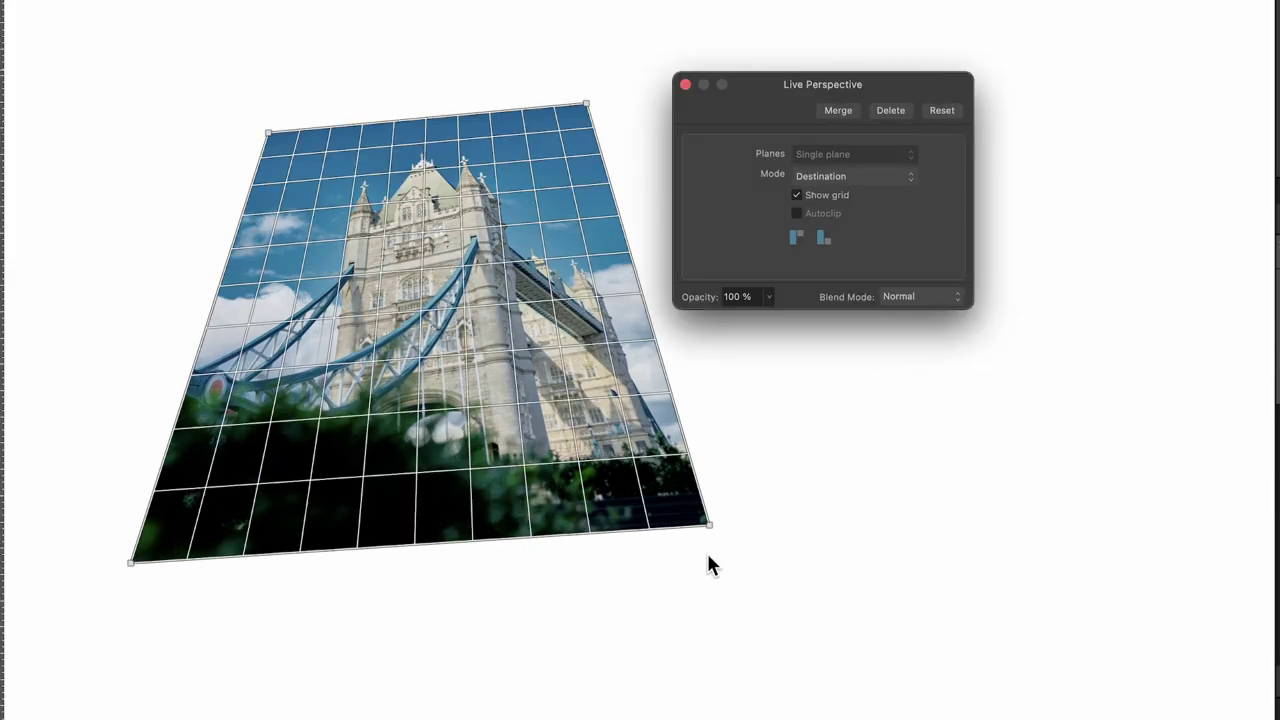
pyautogui.moveTo(709, 521); pyautogui.dragTo(747, 484)
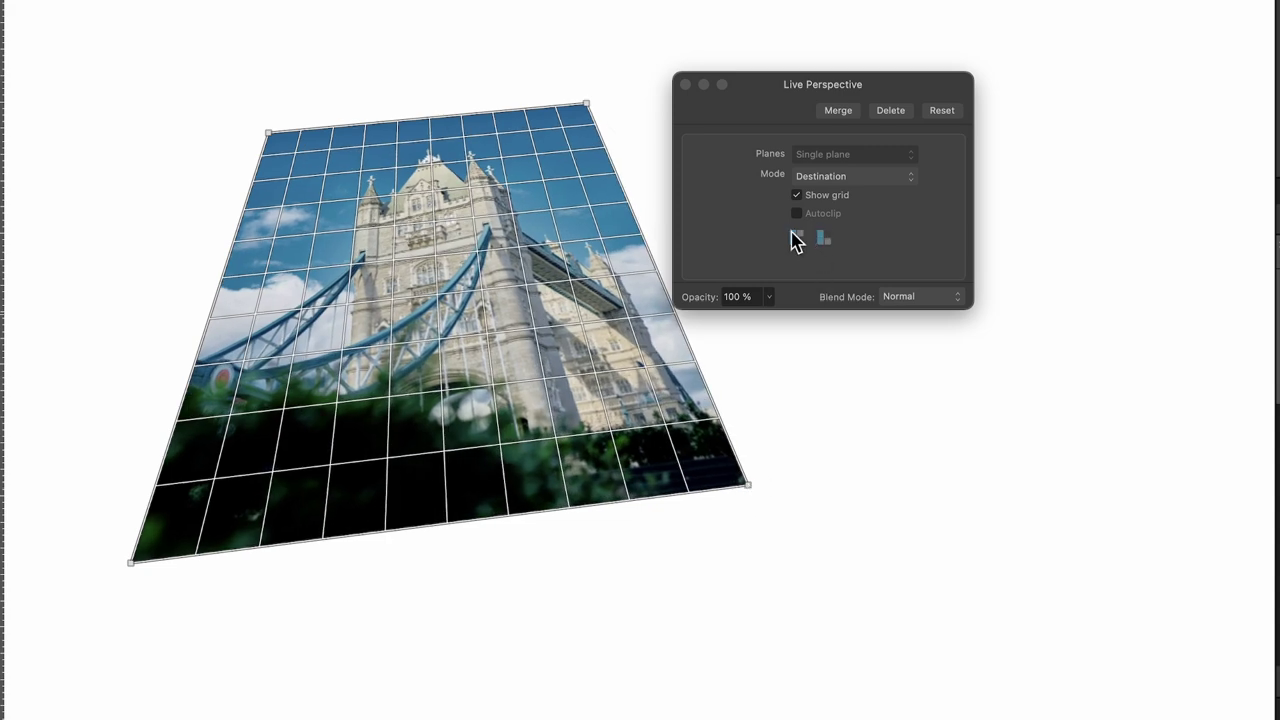
# Step: Rotate the photo inside its perspective plane clockwise twice, and rotate it back anti-clockwise twice
pyautogui.click(796, 238)
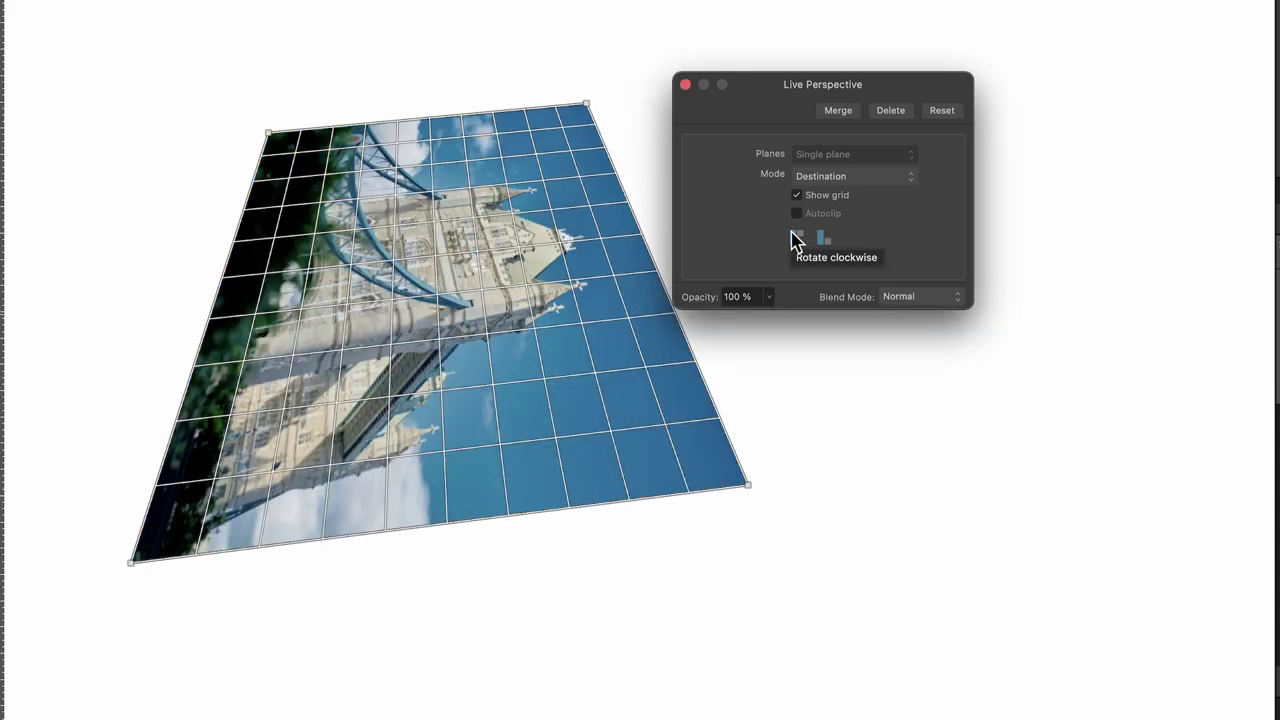
pyautogui.click(796, 240)
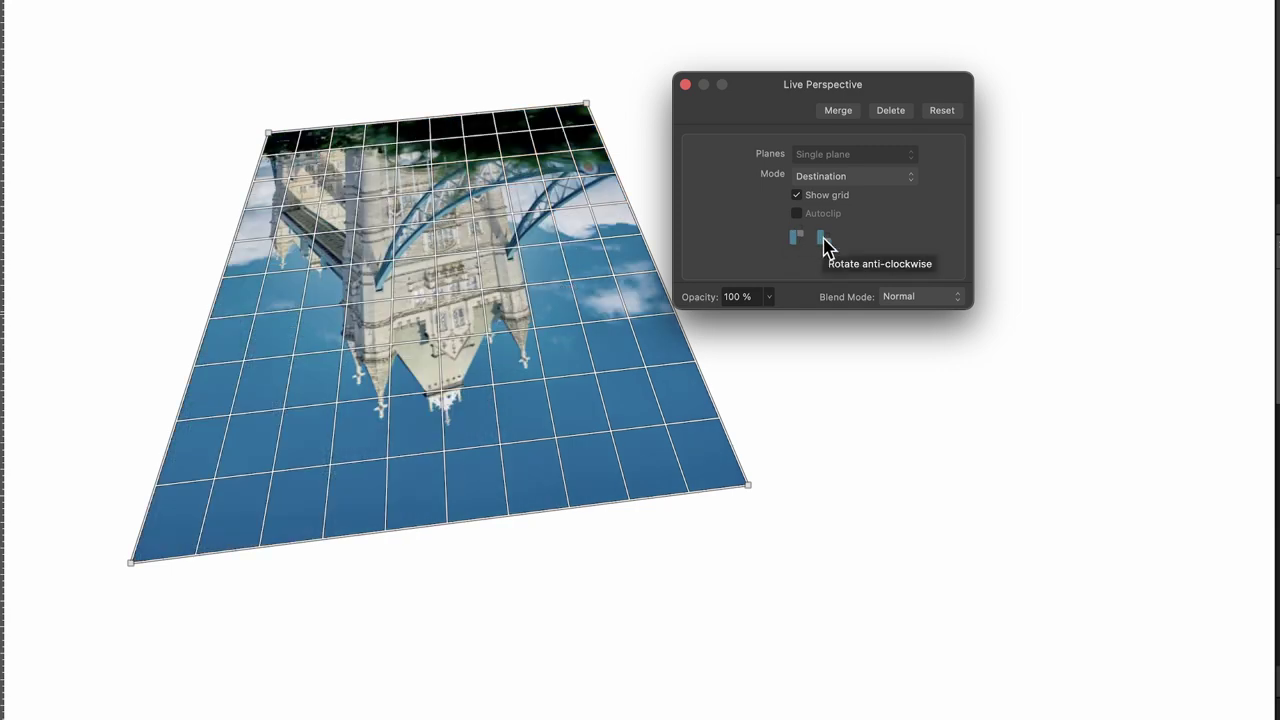
pyautogui.click(822, 242)
pyautogui.click(823, 244)
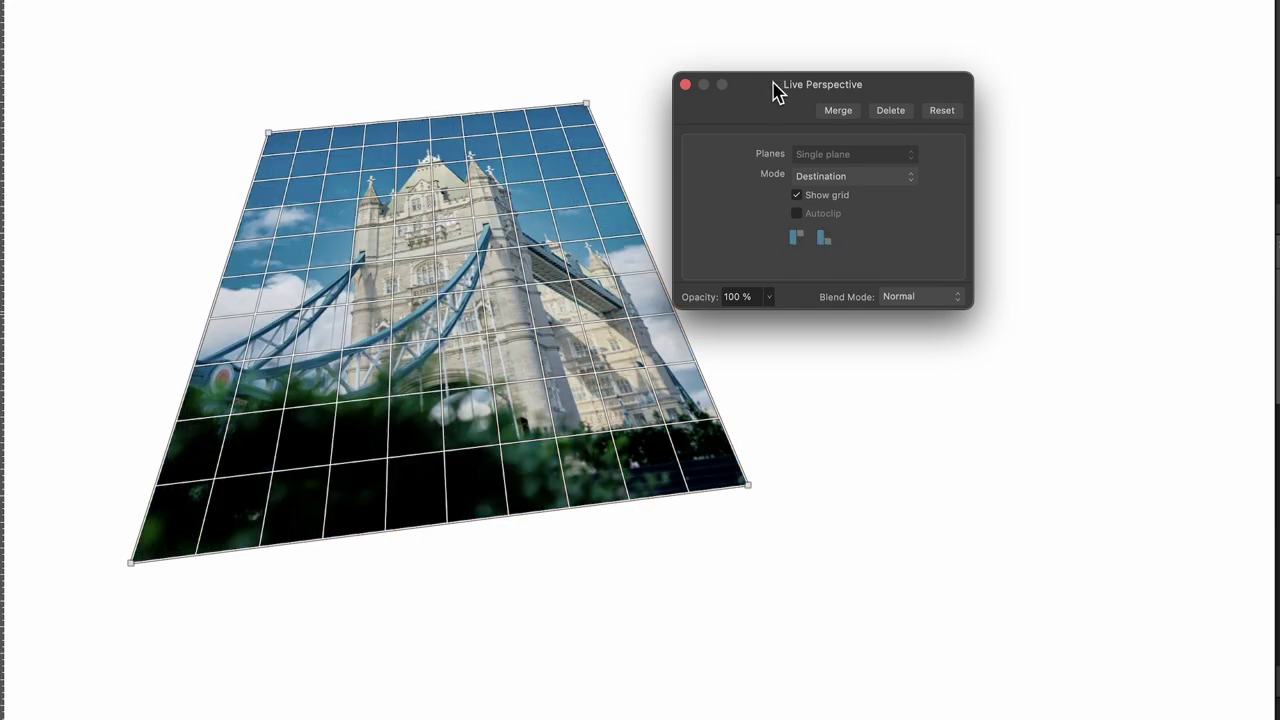
# Step: Stretch the photo's lower-right corner further outward, and delete the live Perspective filter from the Tower Bridge photo
pyautogui.moveTo(748, 486); pyautogui.dragTo(829, 485)
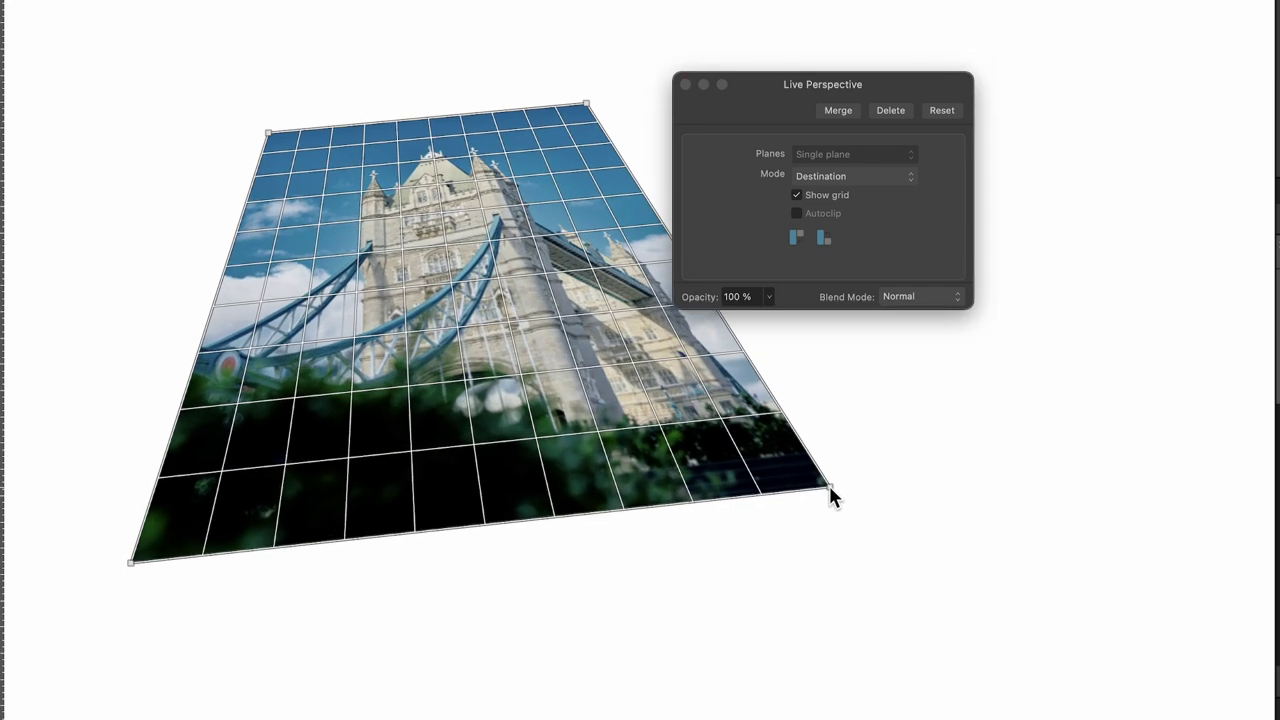
pyautogui.click(893, 110)
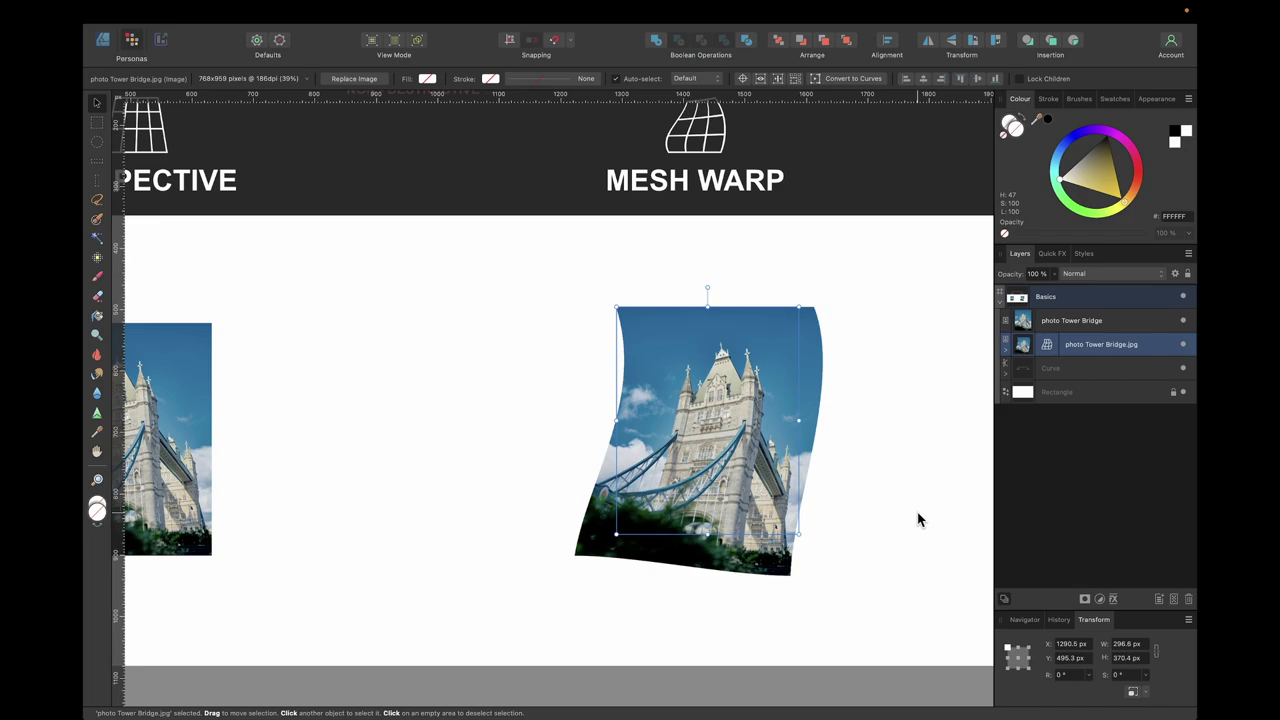
pyautogui.scroll(-5, 917, 517)
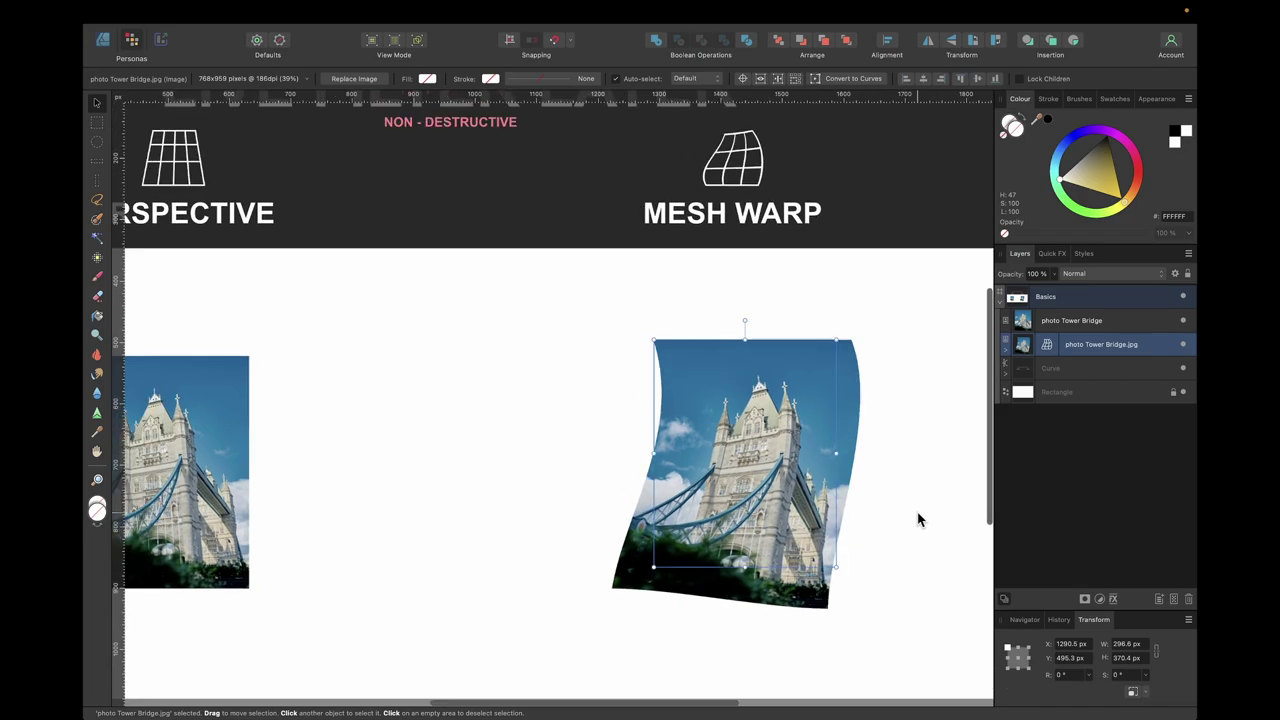
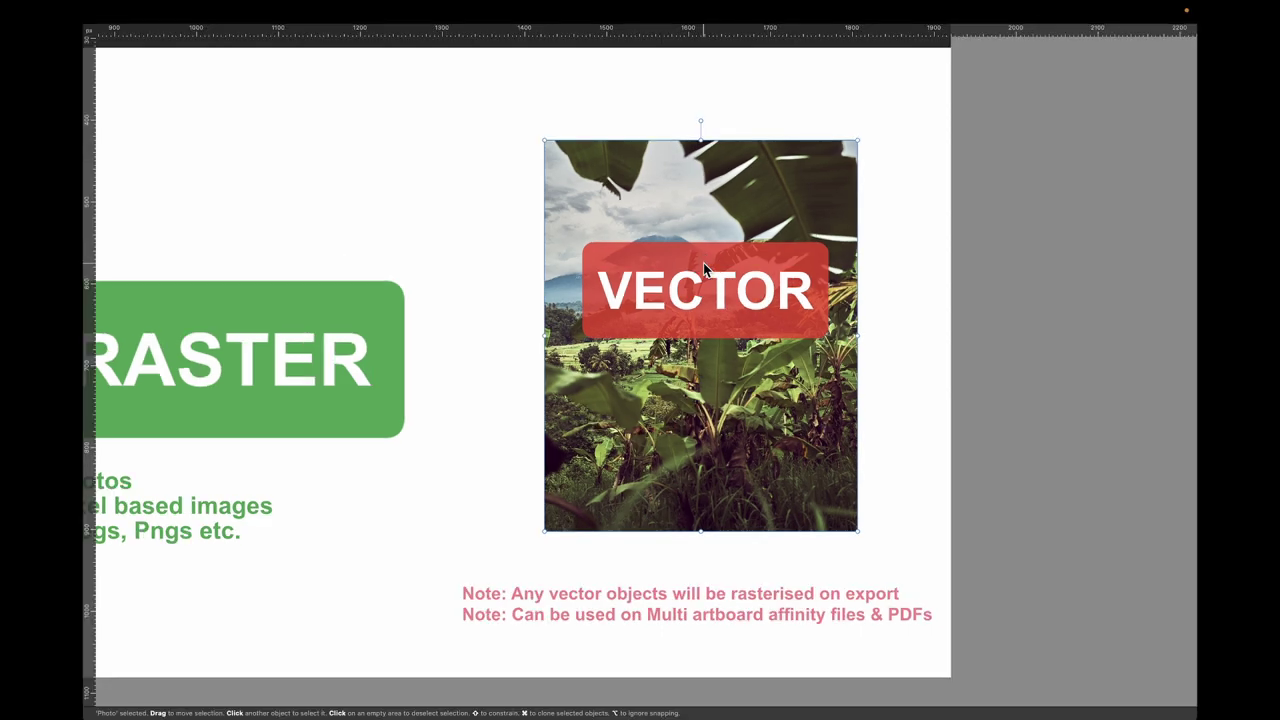
# Step: Move the red VECTOR badge partly off the photo's left edge and examine the vector and photo edges up close
pyautogui.moveTo(682, 299); pyautogui.dragTo(475, 255)
pyautogui.scroll(10, 474, 253)
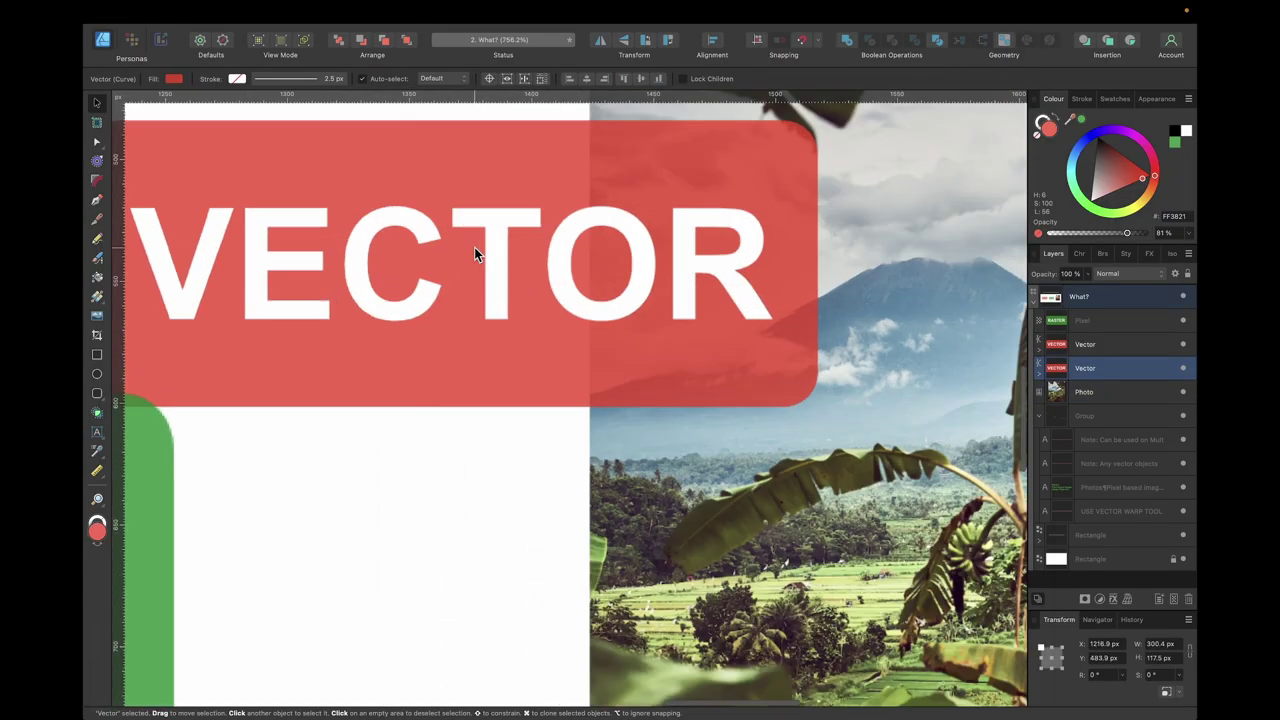
pyautogui.scroll(-8, 474, 253)
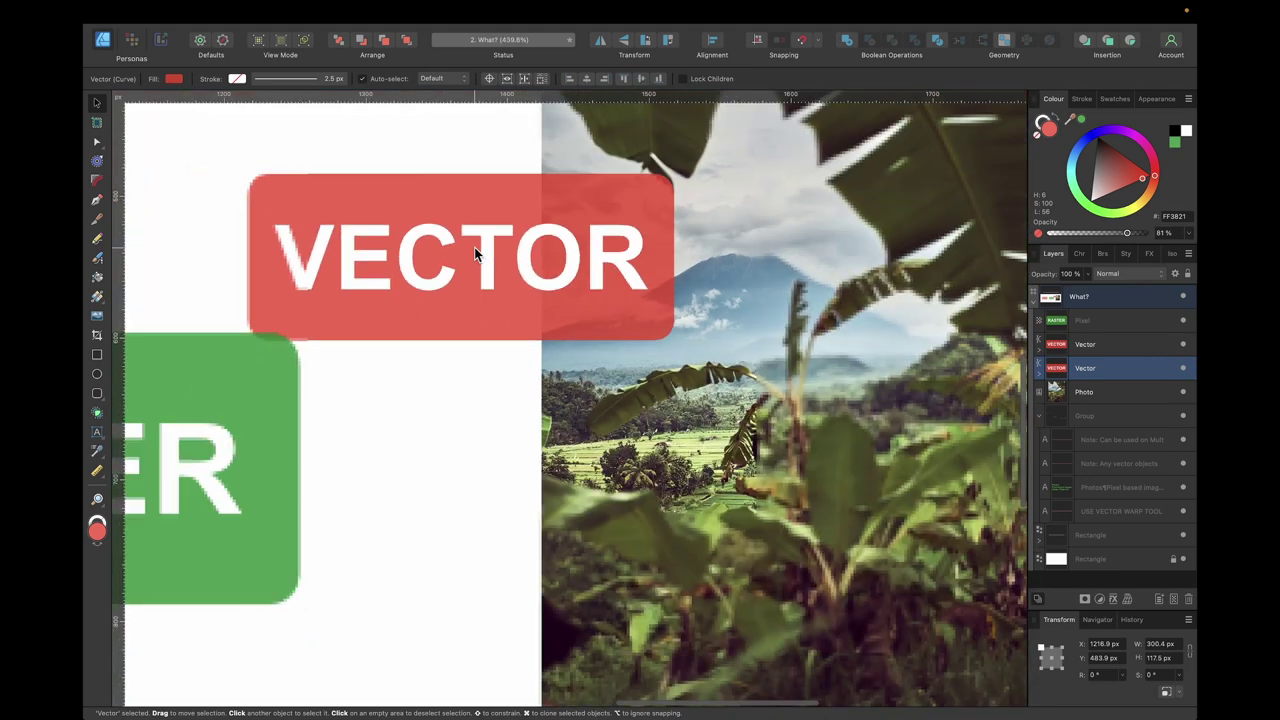
pyautogui.scroll(-2, 474, 253)
pyautogui.scroll(-1, 474, 253)
pyautogui.click(585, 265)
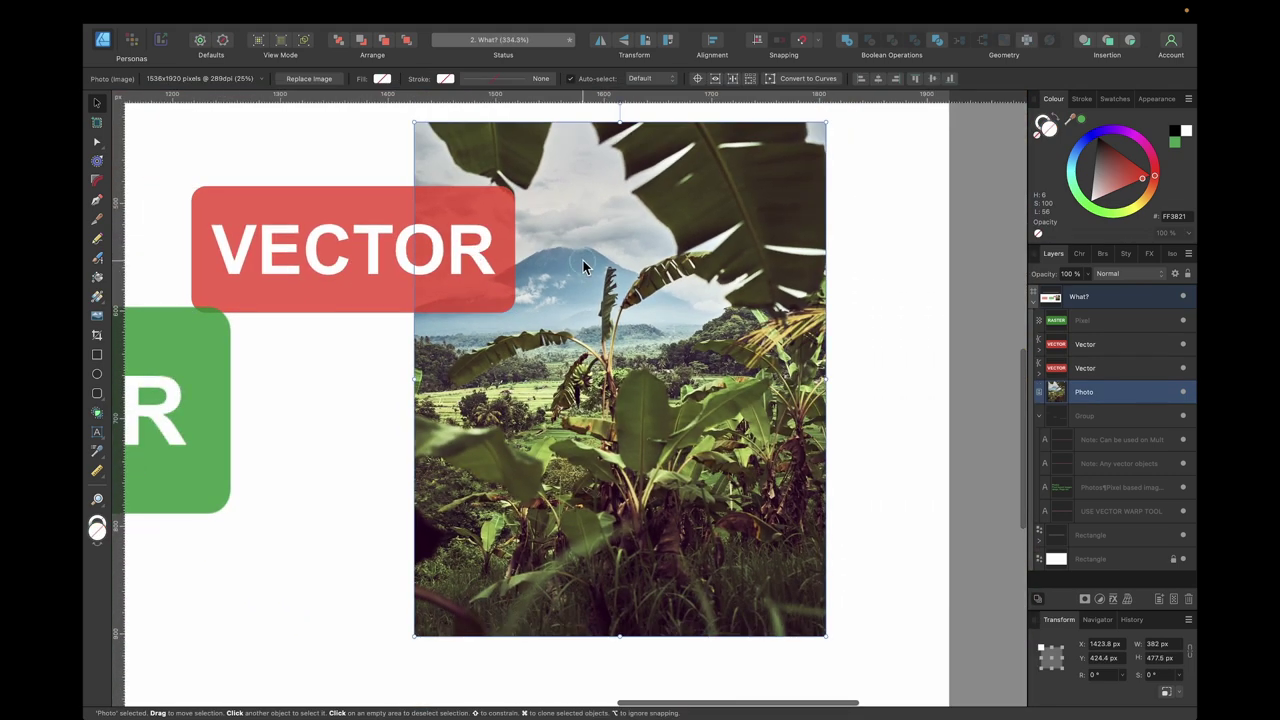
pyautogui.hscroll(-2, 600, 250)
pyautogui.scroll(-1, 600, 250)
# Step: Nest the lower Vector layer inside the Photo layer and position the badge over the upper part of the photo
pyautogui.click(421, 214)
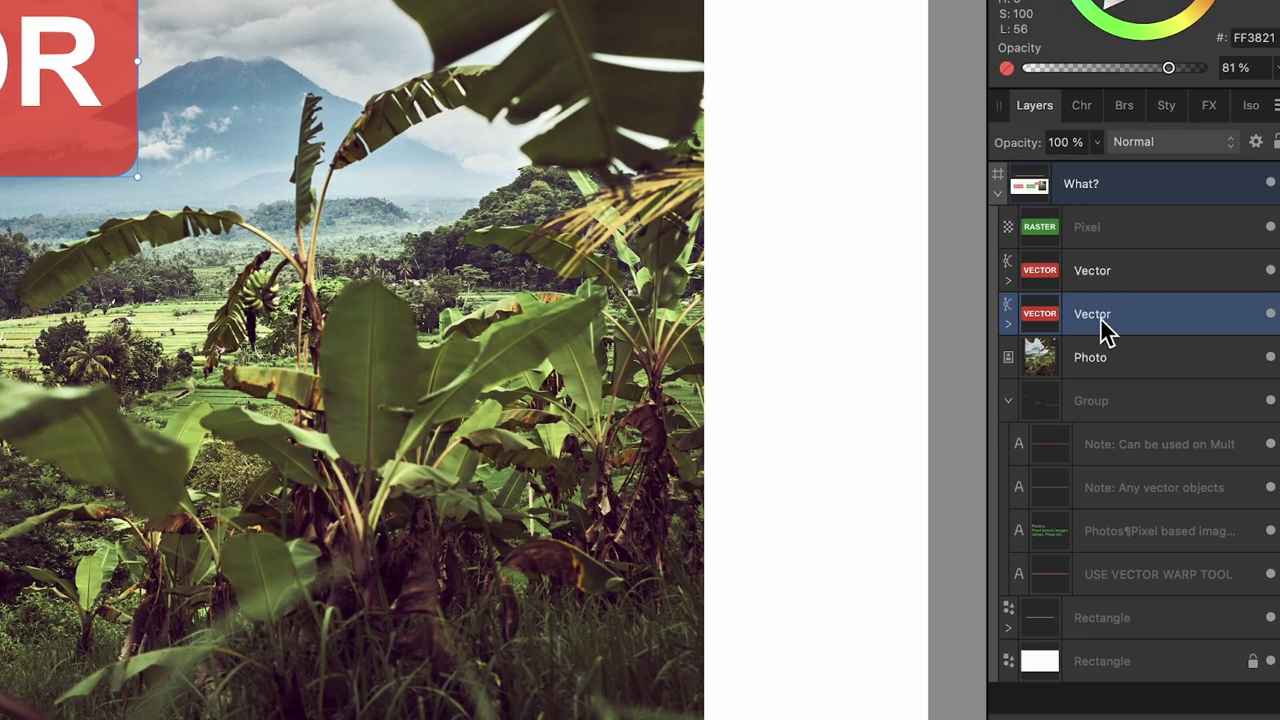
pyautogui.moveTo(1101, 321); pyautogui.dragTo(1103, 363)
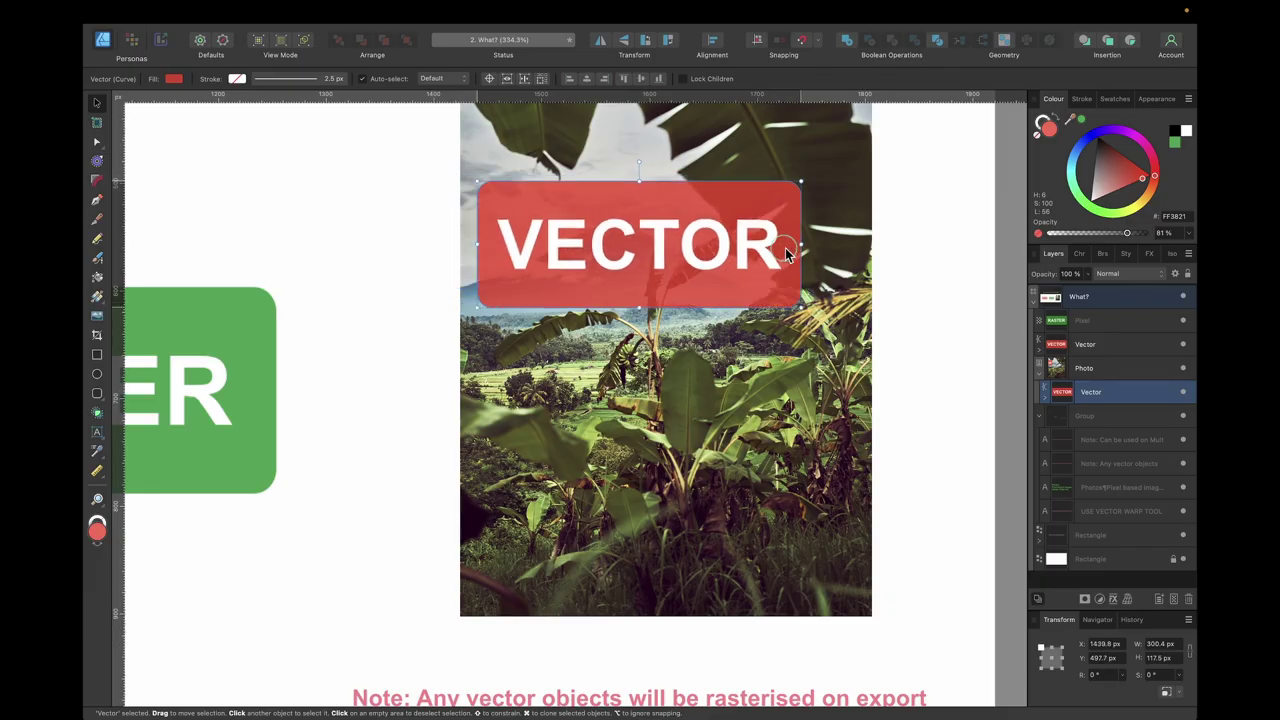
pyautogui.moveTo(791, 247); pyautogui.dragTo(815, 284)
pyautogui.scroll(-3, 815, 284)
# Step: Add a live Perspective filter to the Photo layer in the Pixel Persona
pyautogui.click(779, 250)
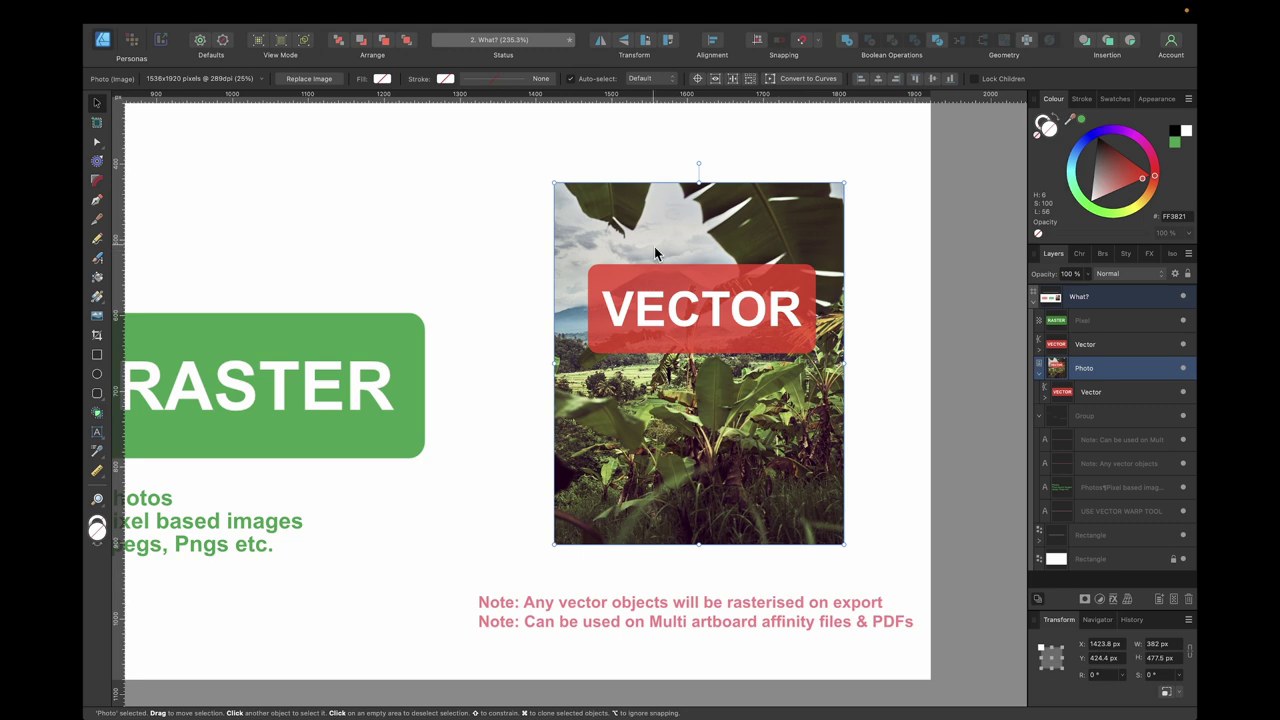
pyautogui.click(132, 42)
pyautogui.click(274, 11)
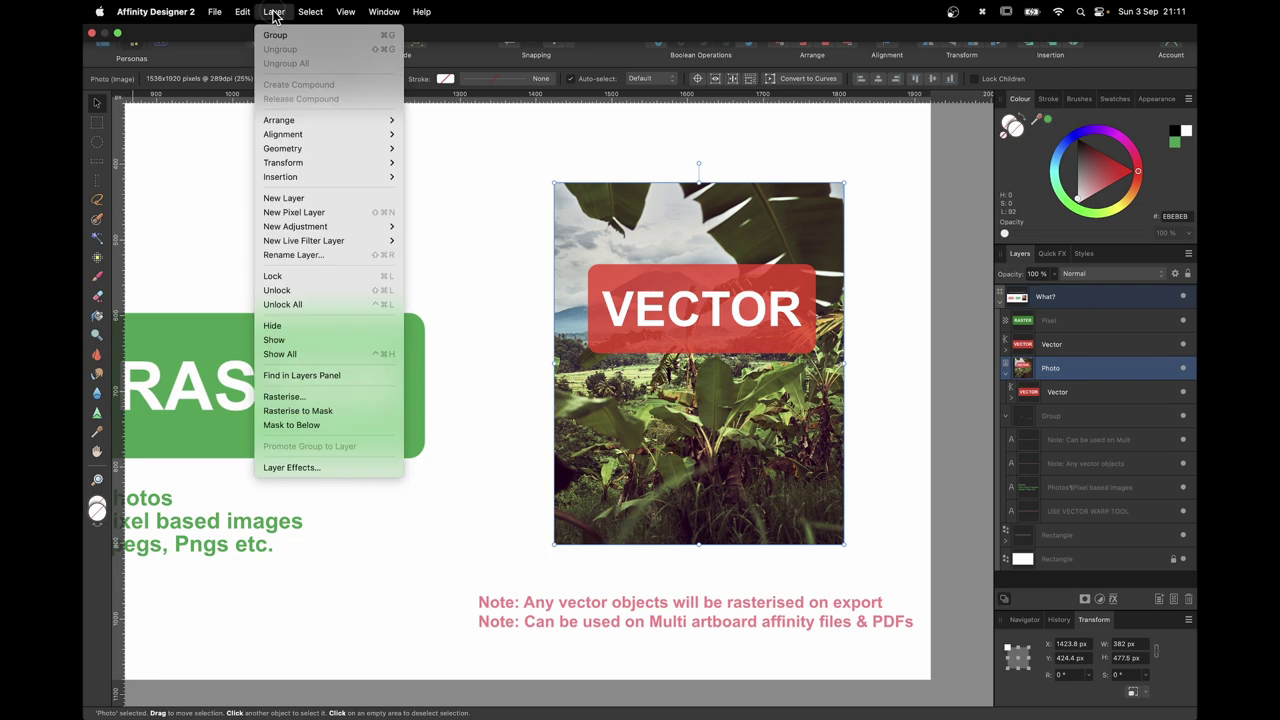
pyautogui.moveTo(322, 241)
pyautogui.click(409, 243)
# Step: Distort the photo with its nested badge by moving the lower-left corner up, the upper-right inward and the lower-right slightly upward
pyautogui.moveTo(554, 544); pyautogui.dragTo(478, 437)
pyautogui.moveTo(843, 185); pyautogui.dragTo(730, 157)
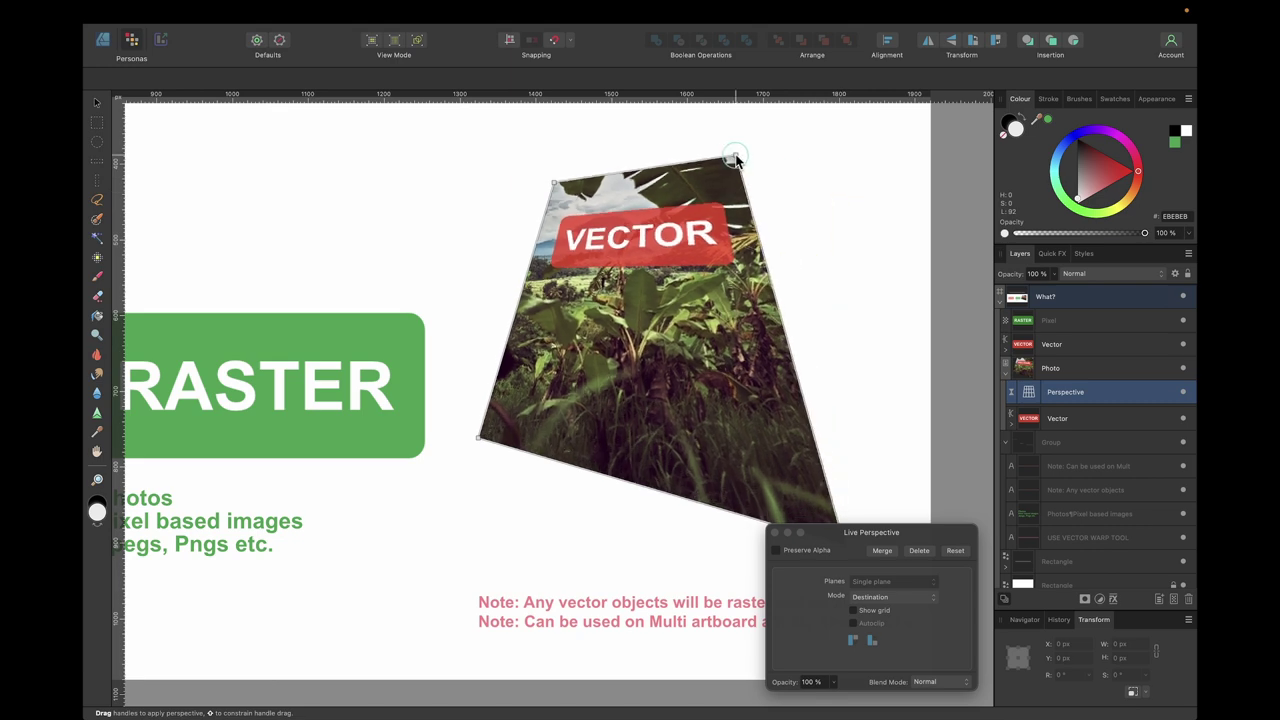
pyautogui.moveTo(843, 520); pyautogui.dragTo(856, 497)
pyautogui.moveTo(728, 158); pyautogui.dragTo(754, 160)
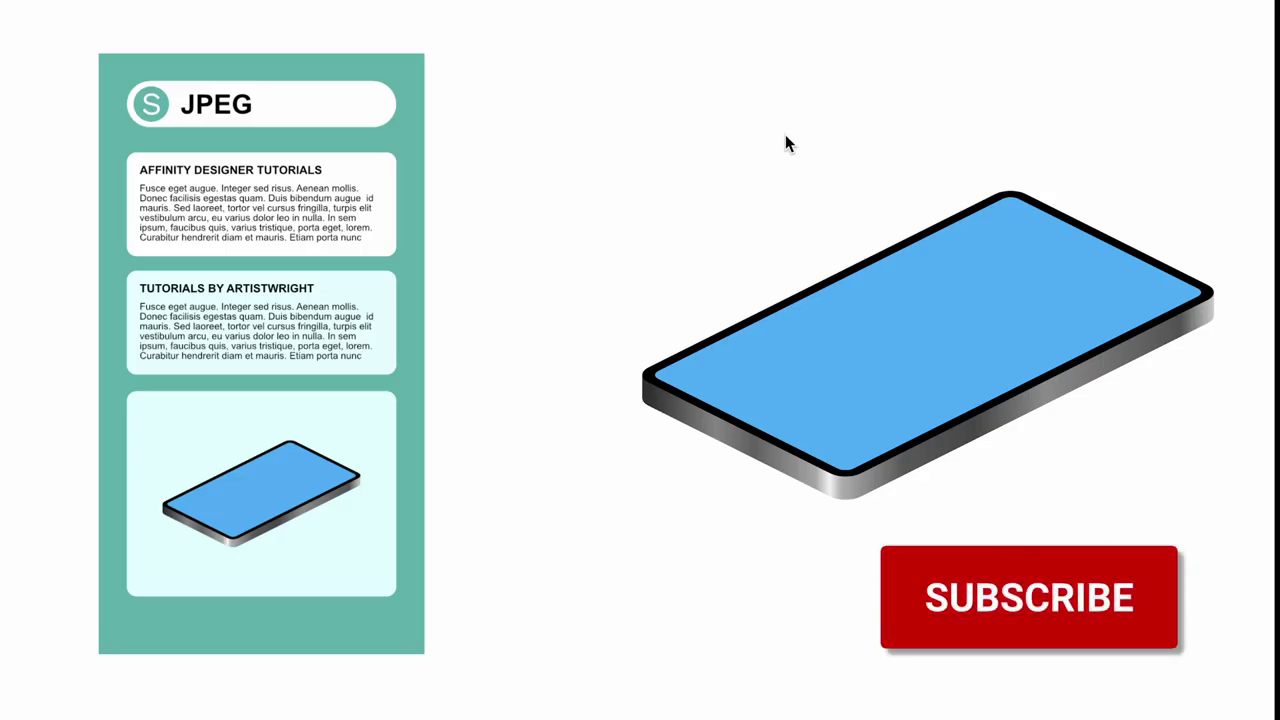
# Step: Try moving the blue screen shape up off the isometric phone, and undo the move
pyautogui.click(844, 287)
pyautogui.doubleClick(846, 296)
pyautogui.moveTo(852, 305); pyautogui.dragTo(852, 104)
pyautogui.press('super+z')
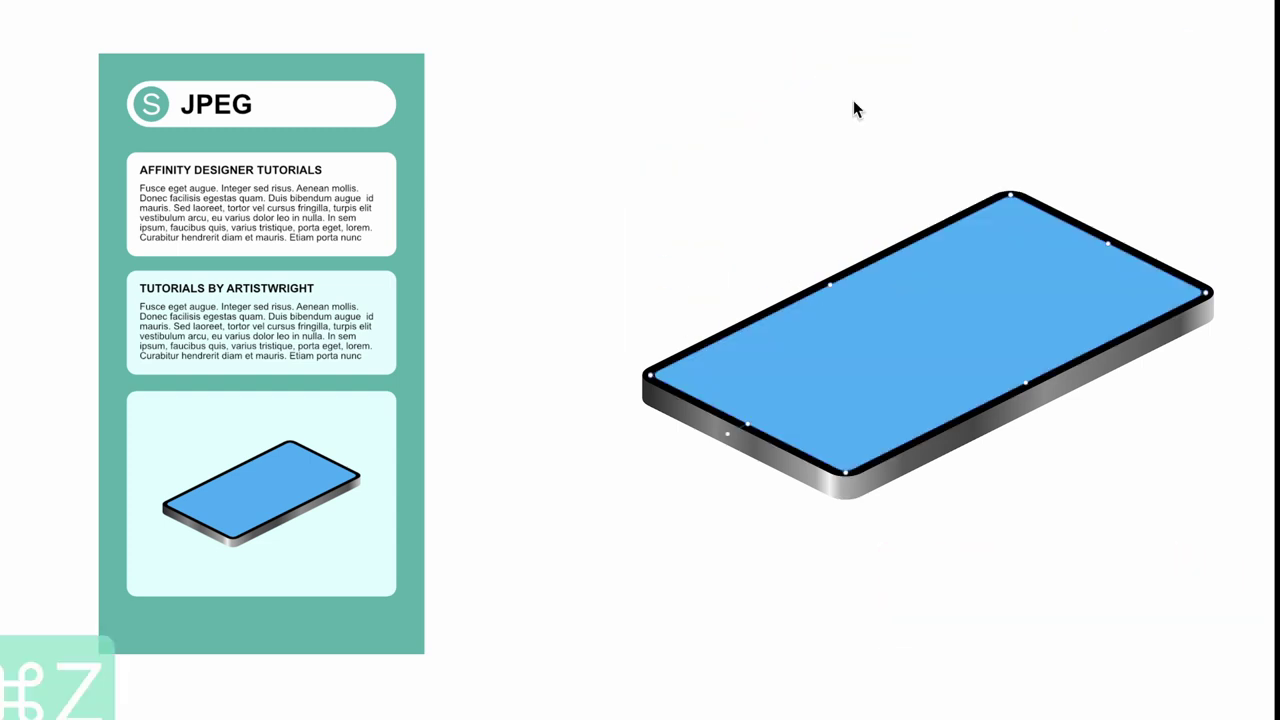
# Step: Look over the JPEG, PNG and PDF screen designs above the artboard, undoing a trial shift of the PNG design
pyautogui.click(277, 287)
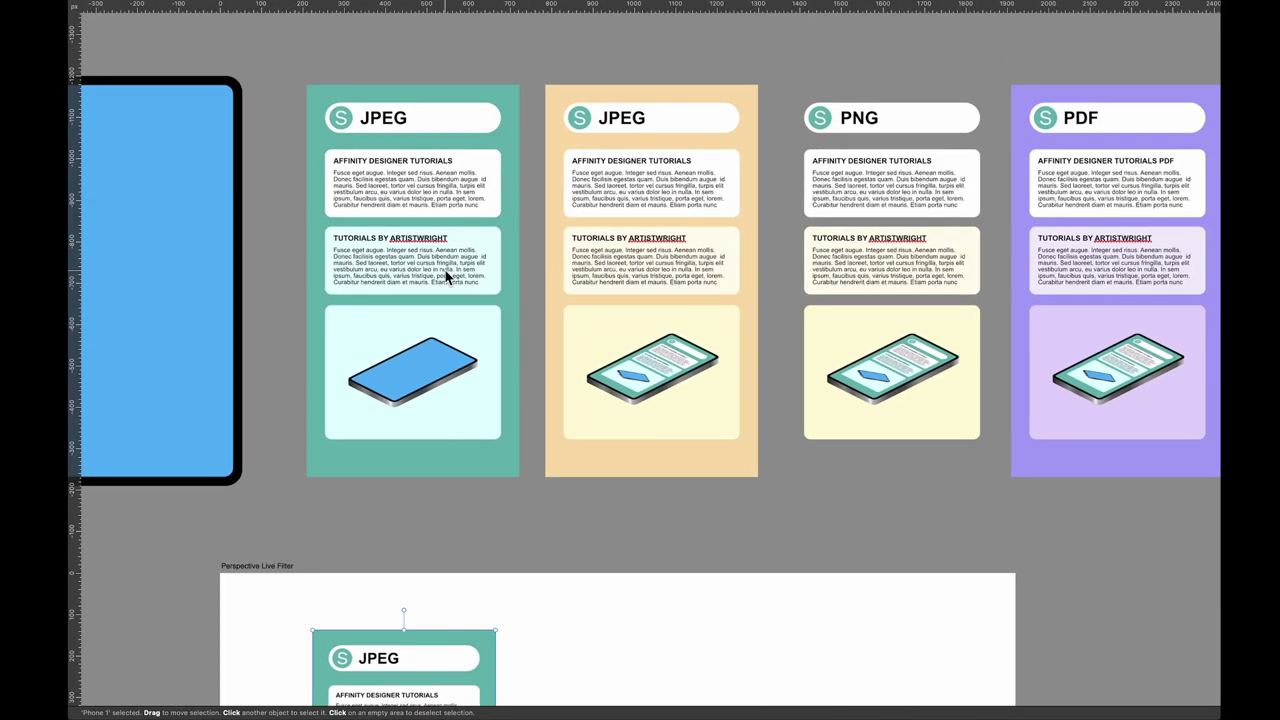
pyautogui.click(655, 250)
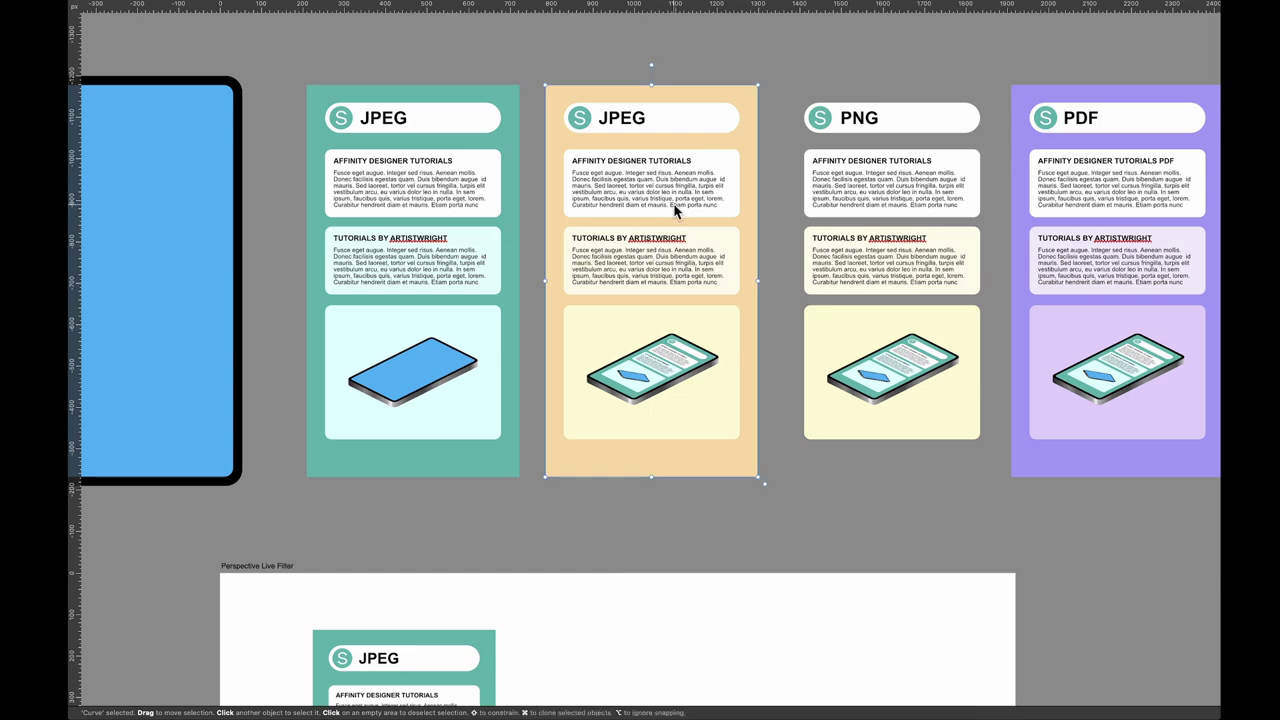
pyautogui.moveTo(910, 178); pyautogui.dragTo(812, 183)
pyautogui.press('super+z')
pyautogui.hscroll(5, 829, 177)
pyautogui.click(870, 177)
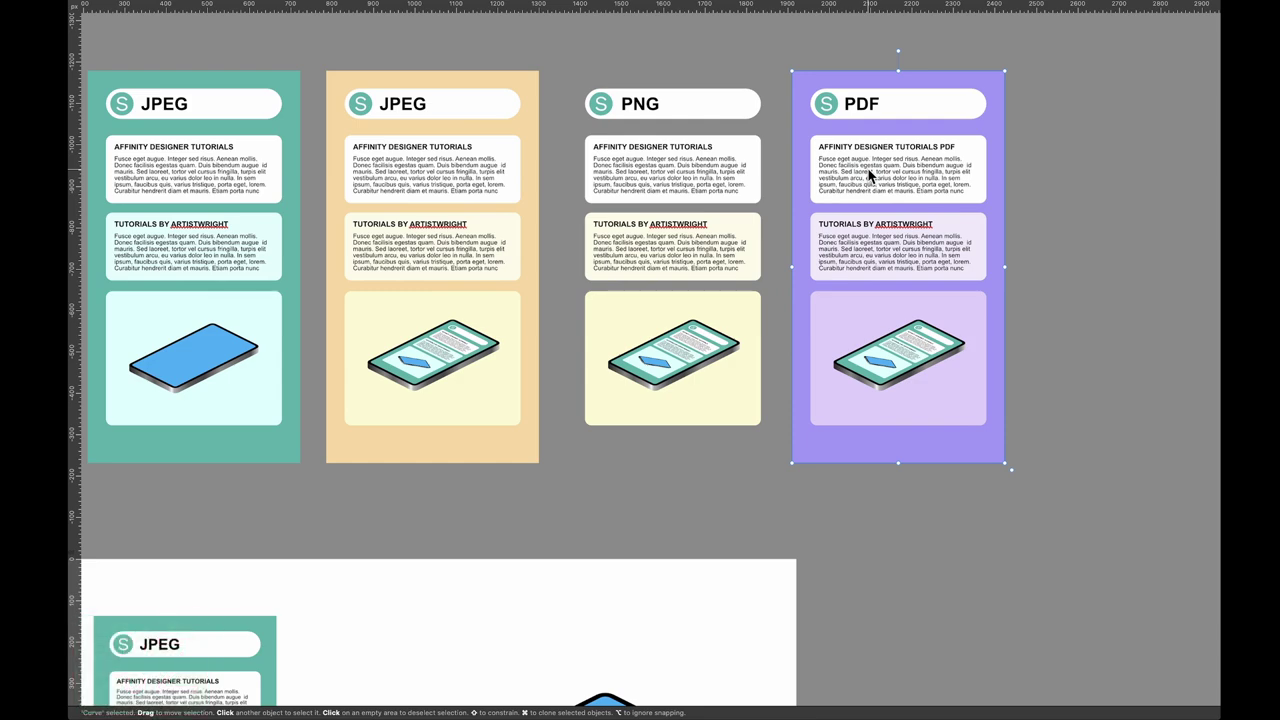
pyautogui.hscroll(-10, 870, 177)
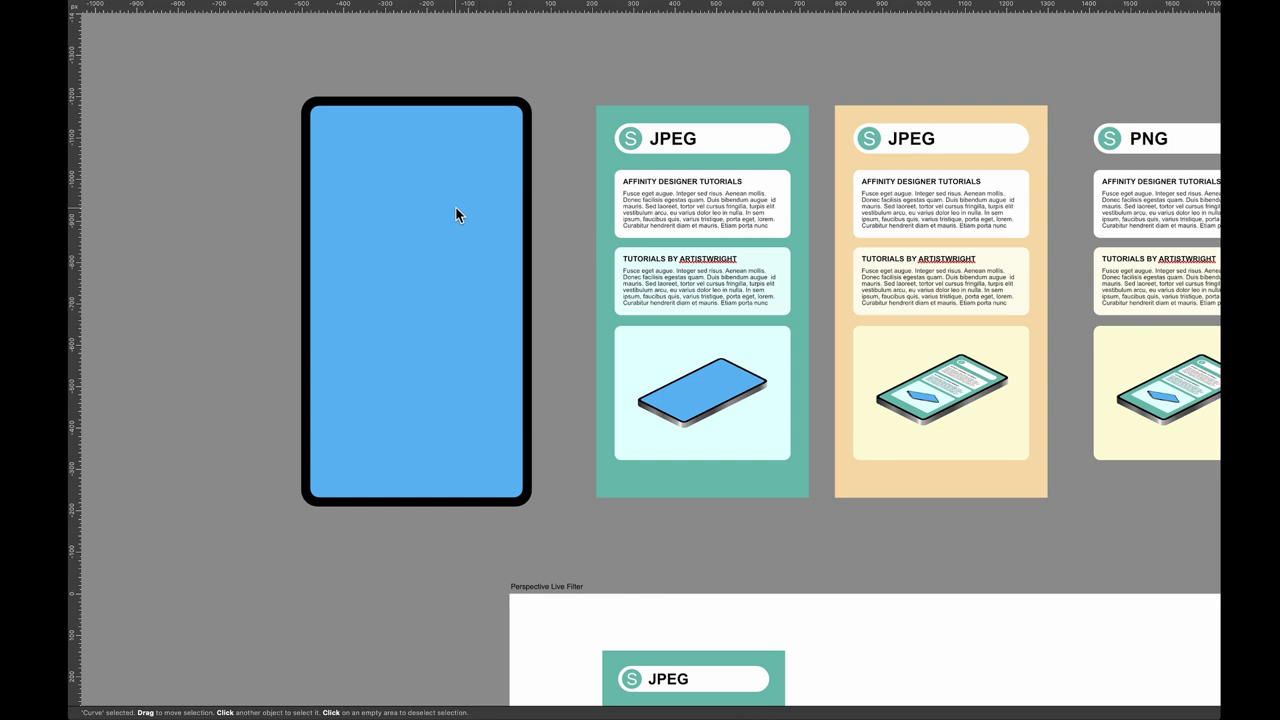
# Step: Lay the flat phone's blue screen over the green JPEG design to compare their sizes, and undo the move
pyautogui.click(455, 213)
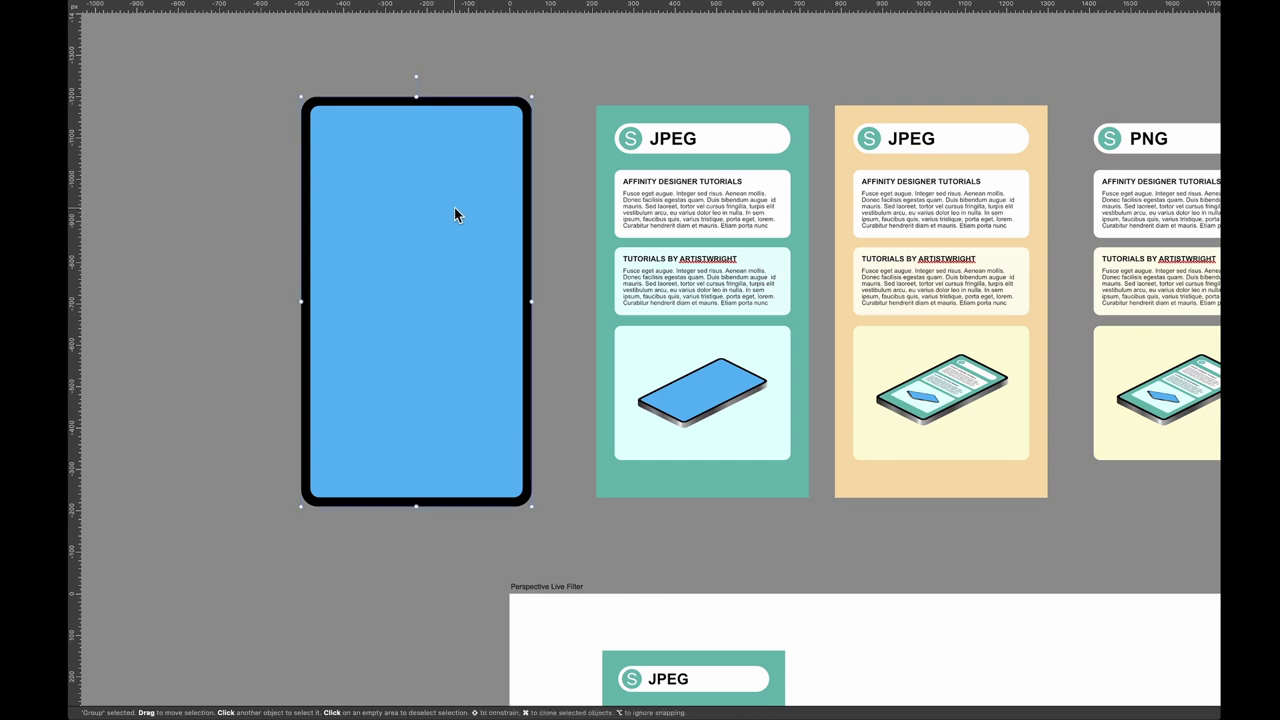
pyautogui.doubleClick(454, 208)
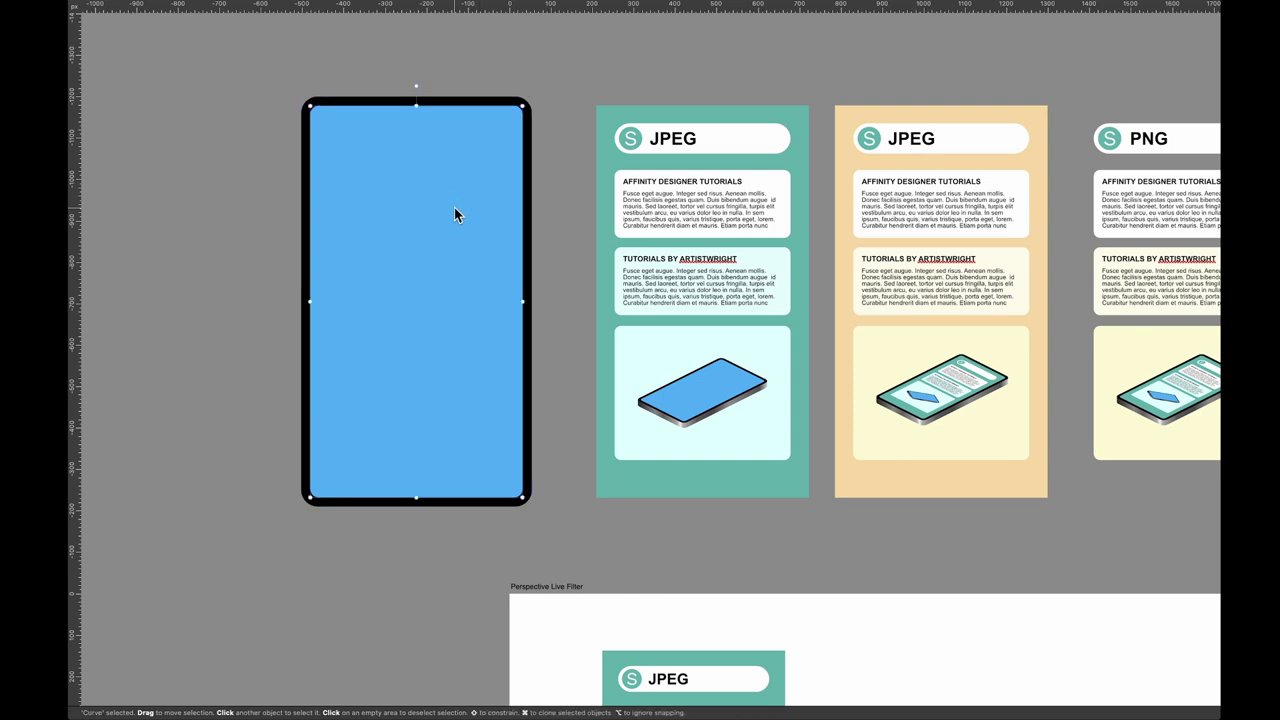
pyautogui.moveTo(454, 210); pyautogui.dragTo(724, 202)
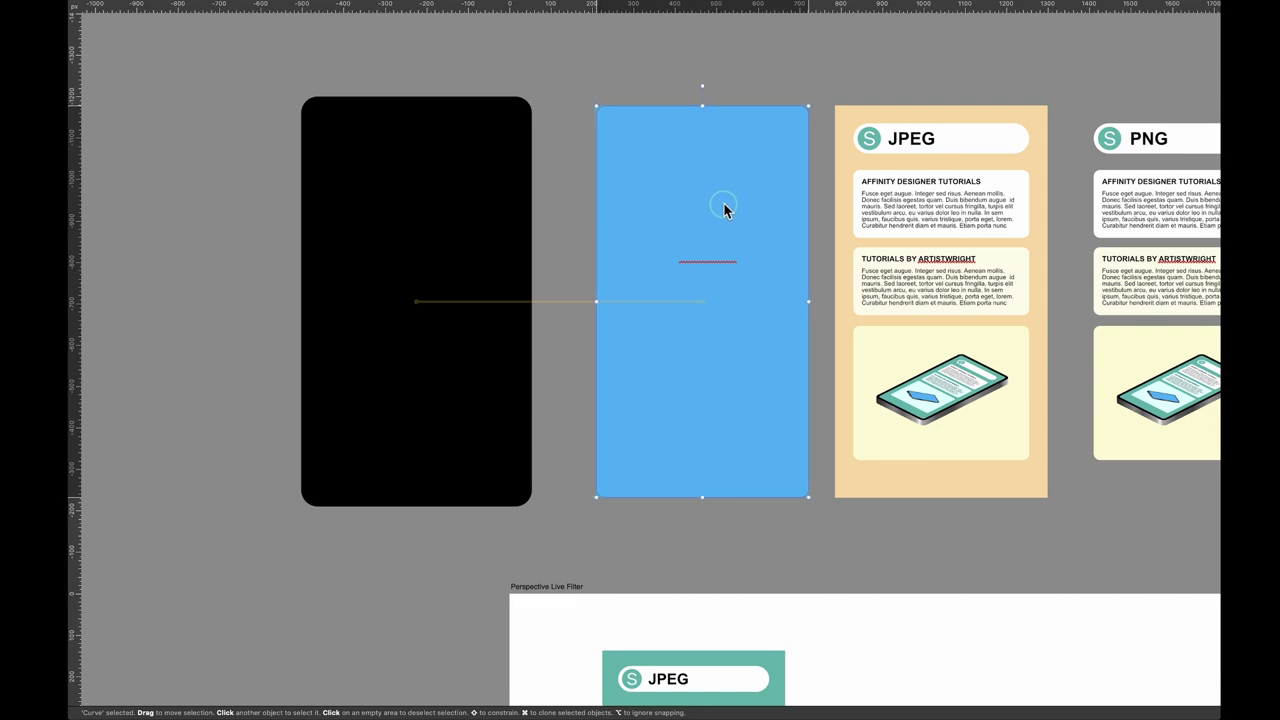
pyautogui.press('super+z')
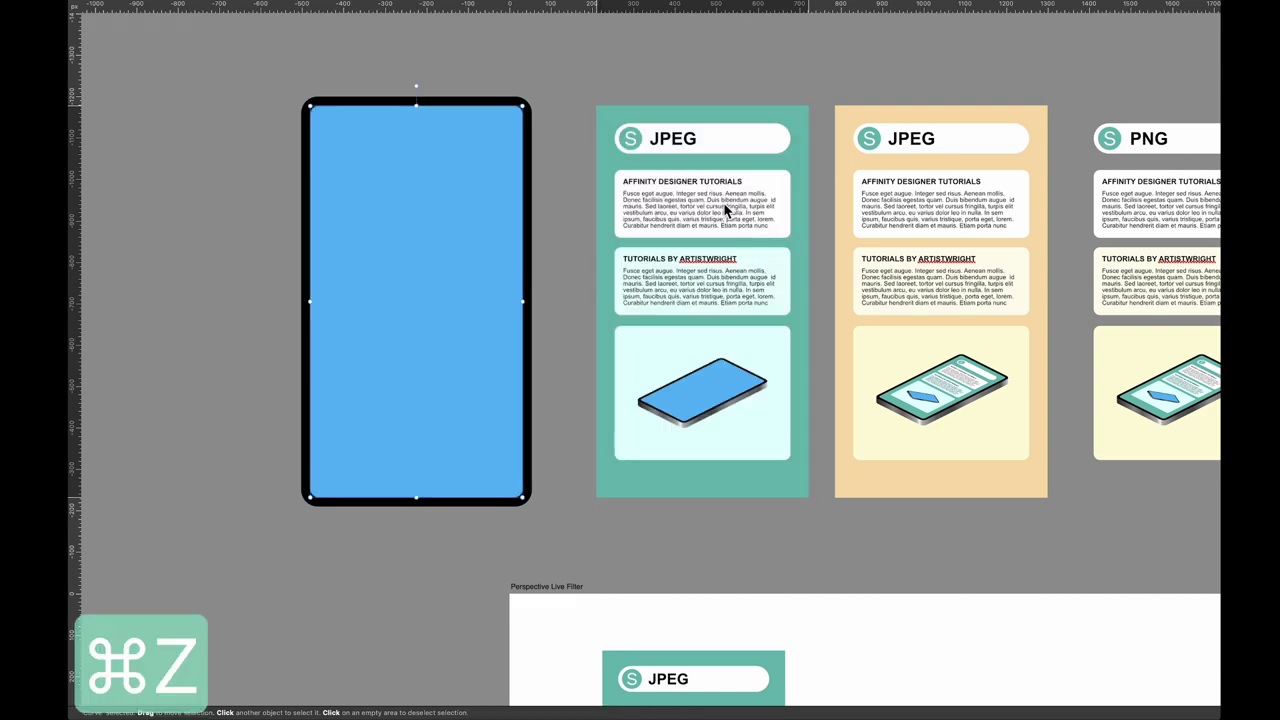
# Step: Delete the green JPEG screen image from the Perspective Live Filter artboard
pyautogui.scroll(-10, 724, 203)
pyautogui.hscroll(6, 724, 203)
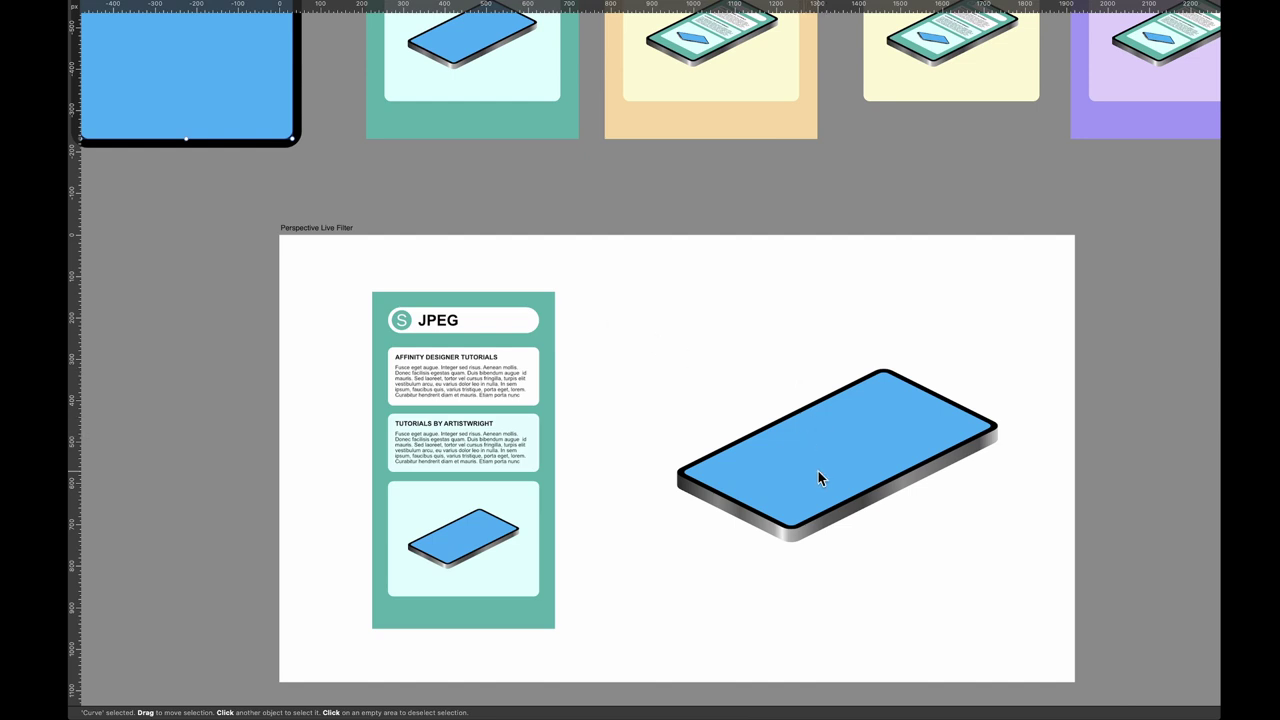
pyautogui.scroll(3, 818, 471)
pyautogui.scroll(-2, 818, 471)
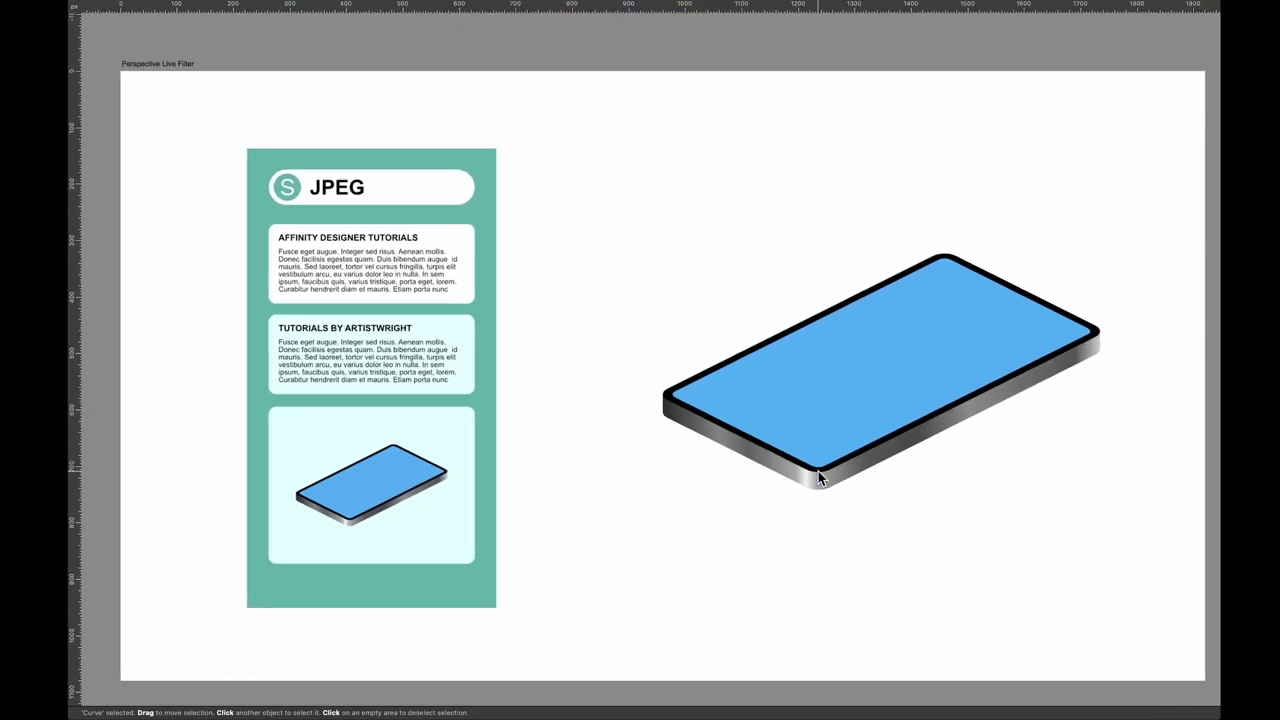
pyautogui.hscroll(3, 818, 471)
pyautogui.scroll(-1, 818, 471)
pyautogui.click(497, 398)
pyautogui.click(436, 392)
pyautogui.press('BackSpace')
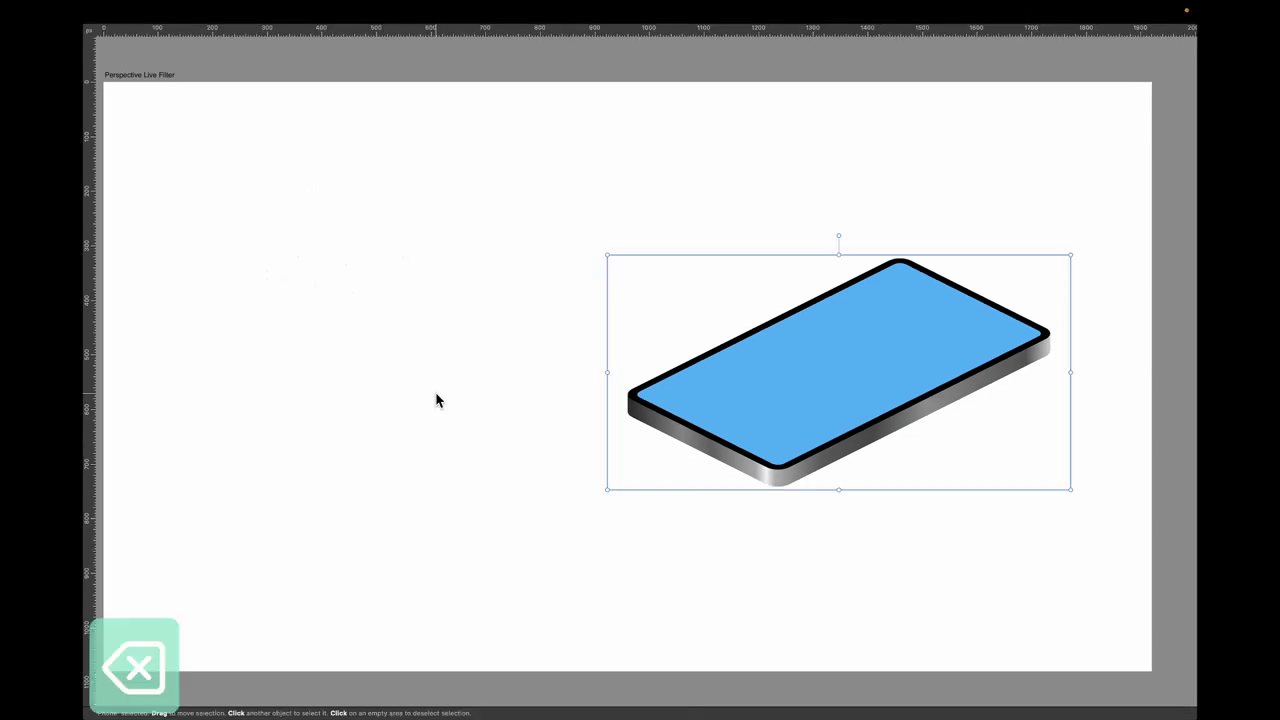
# Step: Place the image Phone 1.jpg beside the isometric phone at about 394 × 727 px
pyautogui.press('Tab')
pyautogui.hscroll(2, 436, 400)
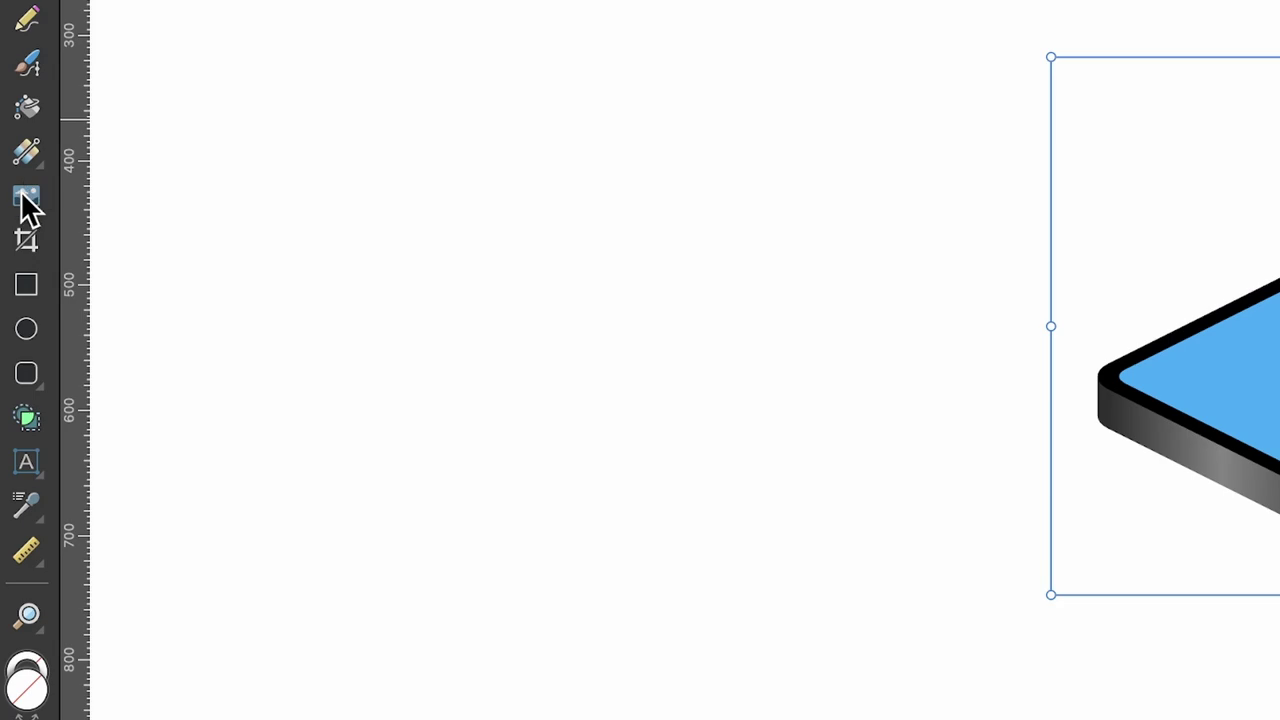
pyautogui.click(26, 203)
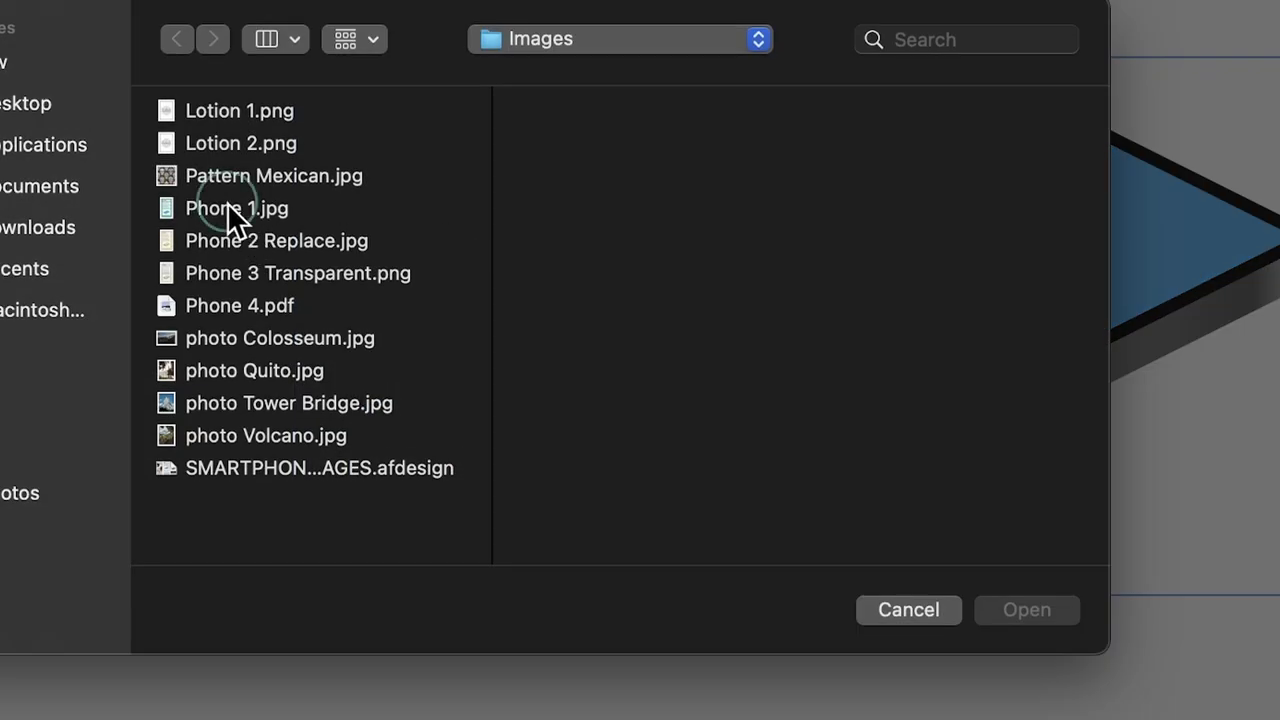
pyautogui.click(228, 206)
pyautogui.click(1035, 616)
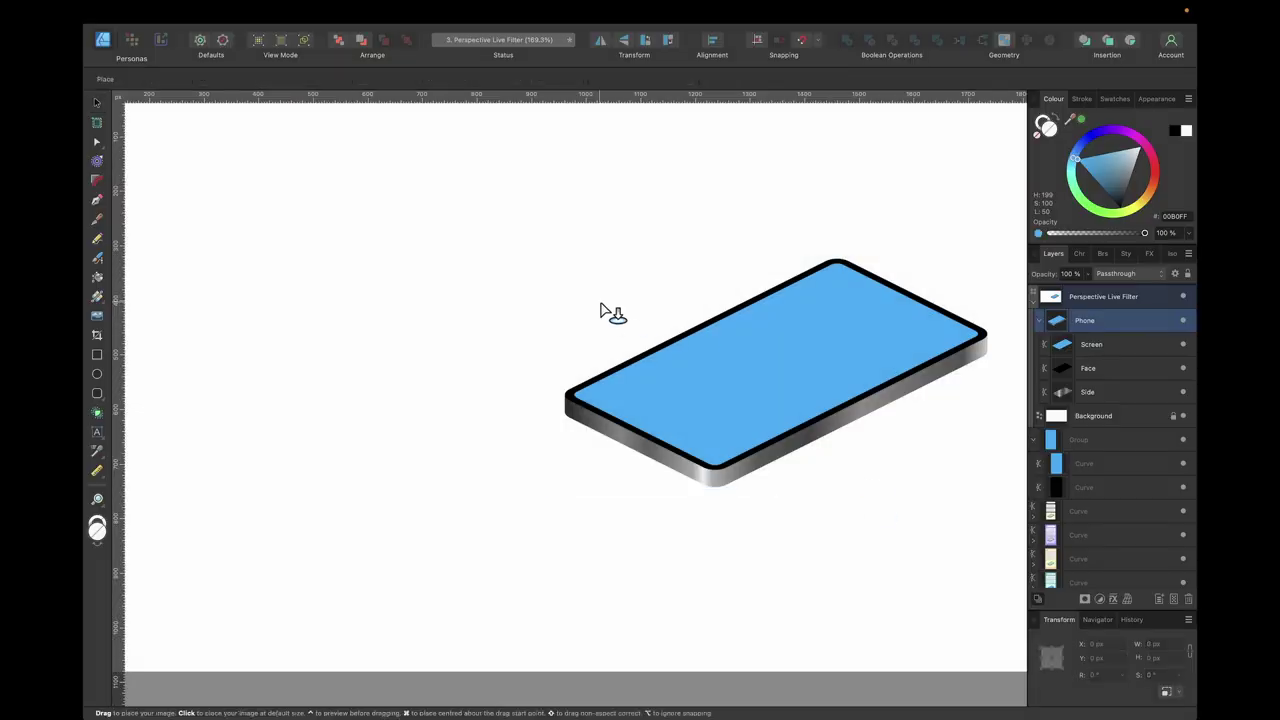
pyautogui.moveTo(426, 211); pyautogui.dragTo(685, 590)
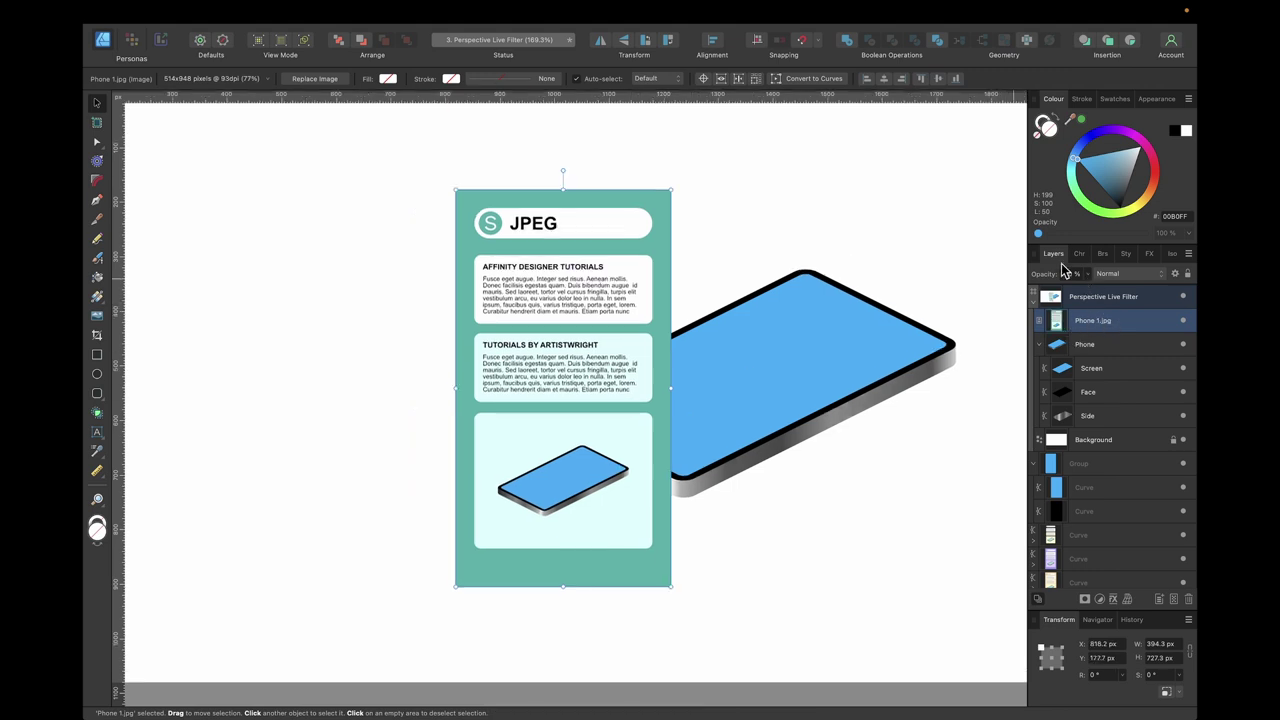
# Step: Lower the opacity of Phone 1.jpg to 57% and add a live Perspective filter to it in the Pixel Persona
pyautogui.click(1090, 279)
pyautogui.moveTo(1080, 289); pyautogui.dragTo(1043, 297)
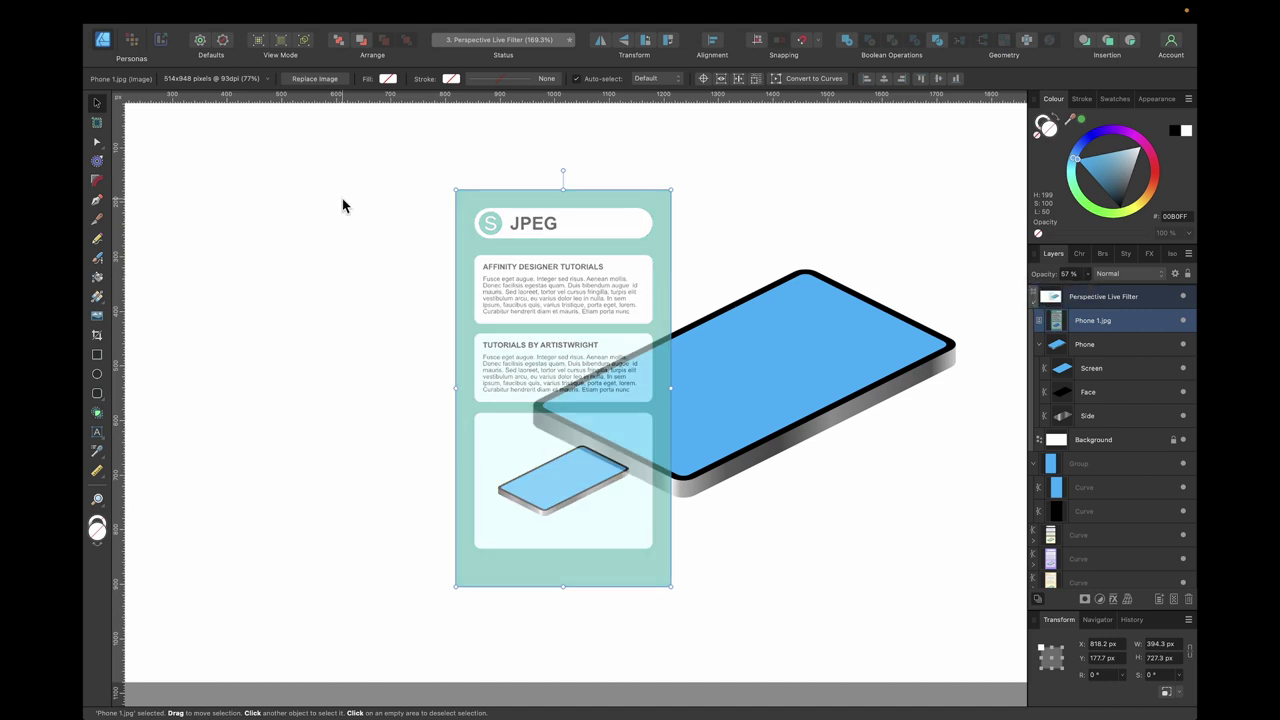
pyautogui.click(131, 40)
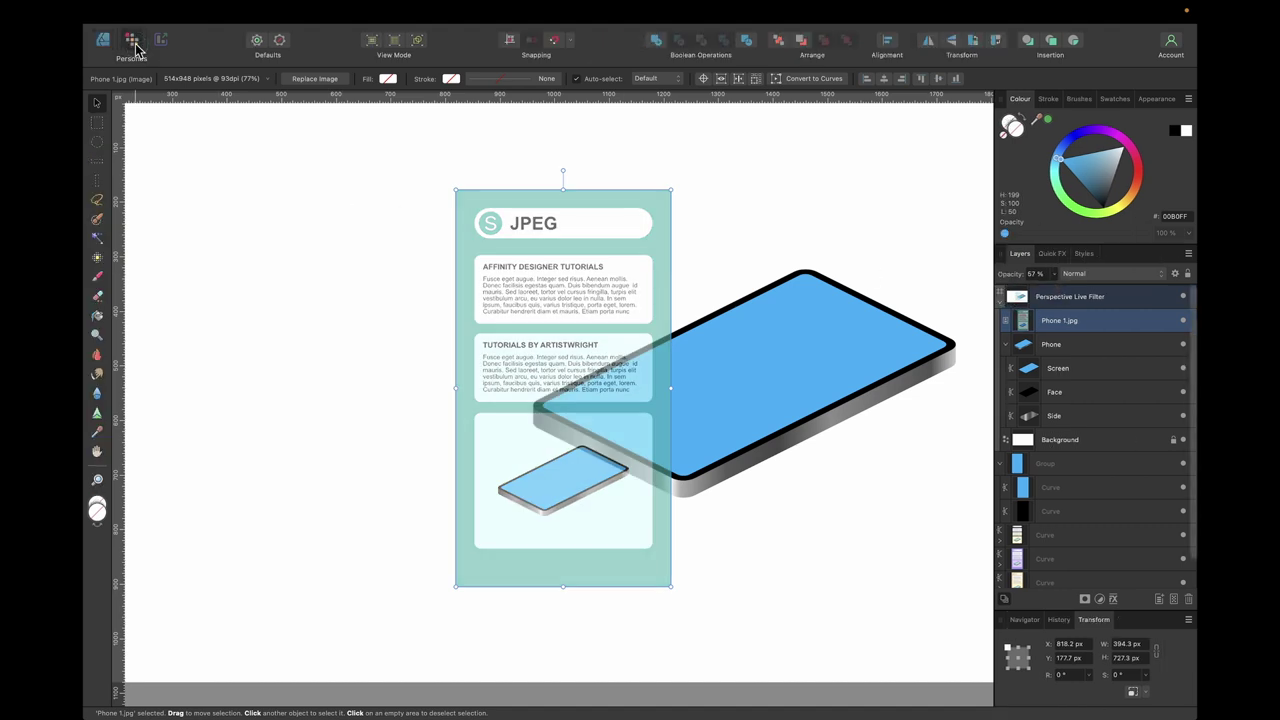
pyautogui.click(270, 12)
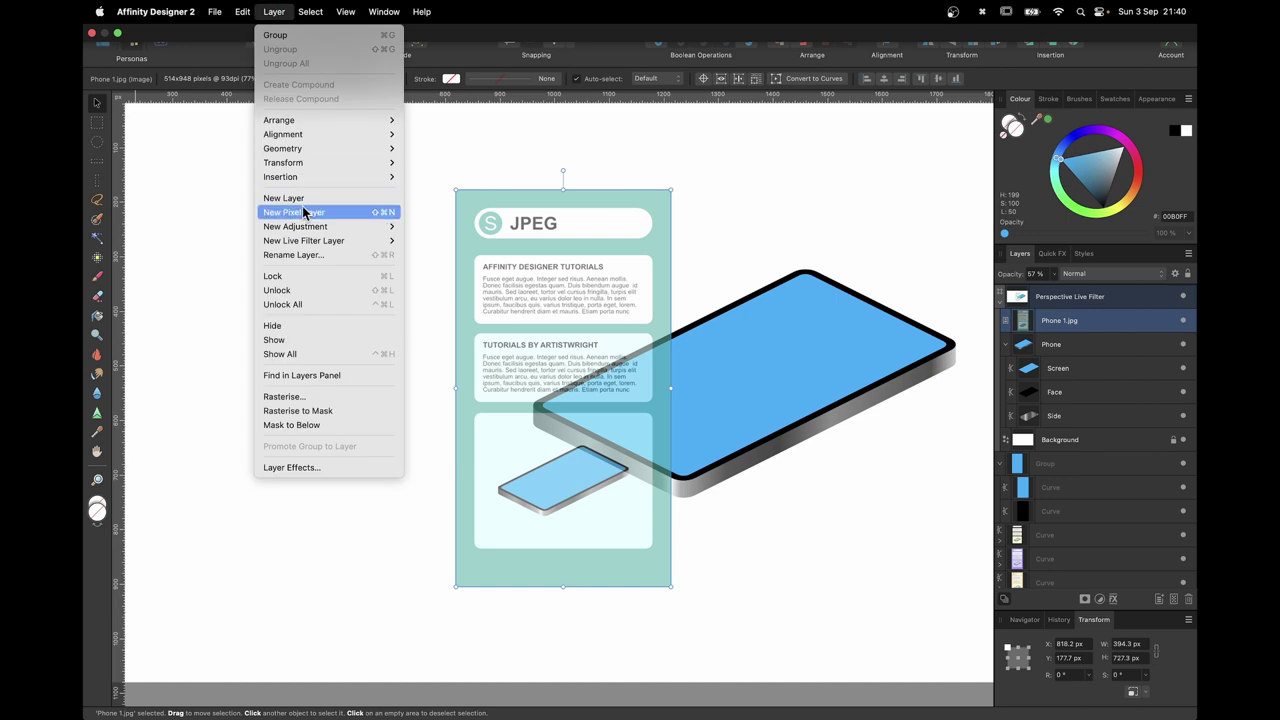
pyautogui.moveTo(308, 241)
pyautogui.click(413, 240)
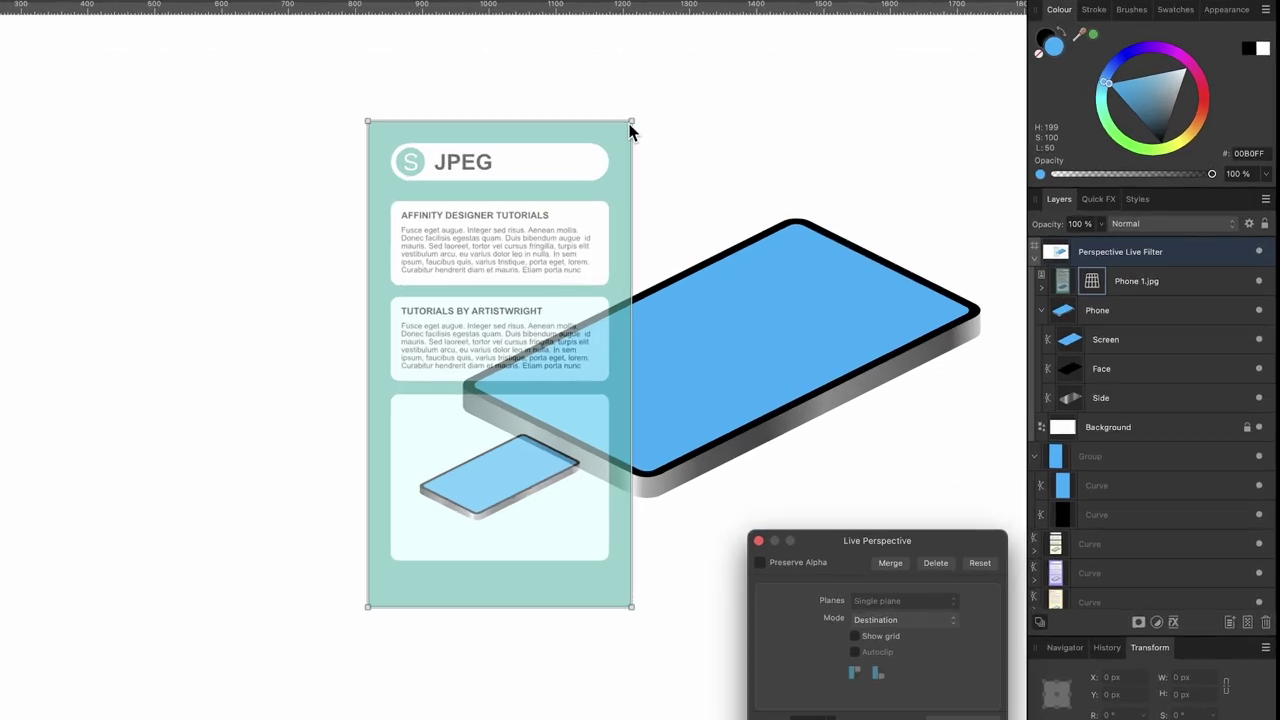
# Step: Fit the Live Perspective handles of the JPEG design to the four matching corners of the isometric phone's screen
pyautogui.moveTo(667, 196); pyautogui.dragTo(958, 347)
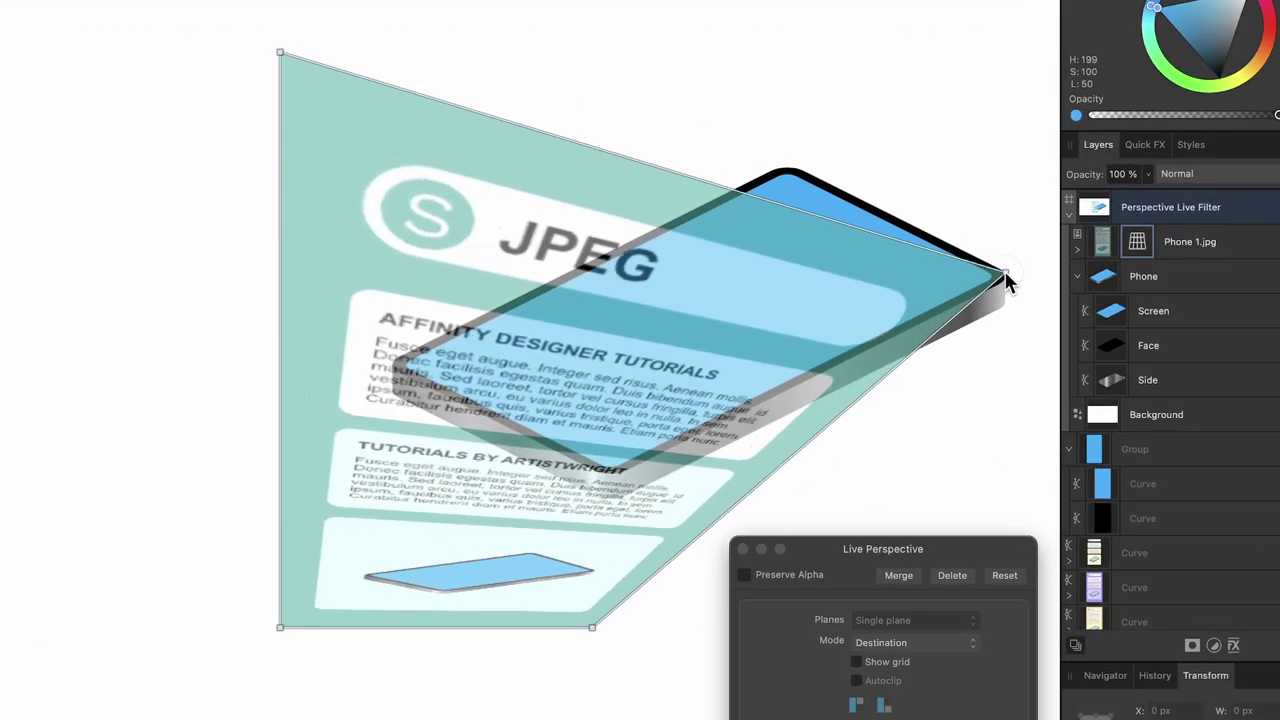
pyautogui.moveTo(275, 52); pyautogui.dragTo(788, 167)
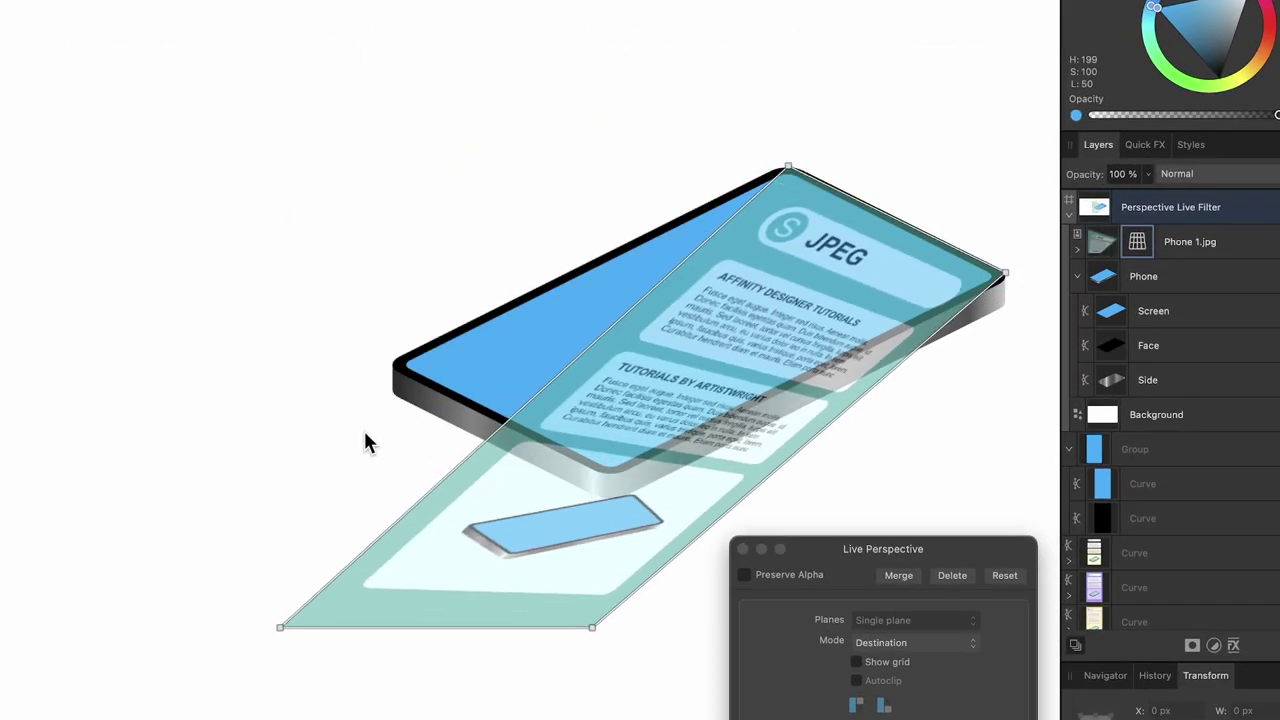
pyautogui.moveTo(280, 627); pyautogui.dragTo(400, 370)
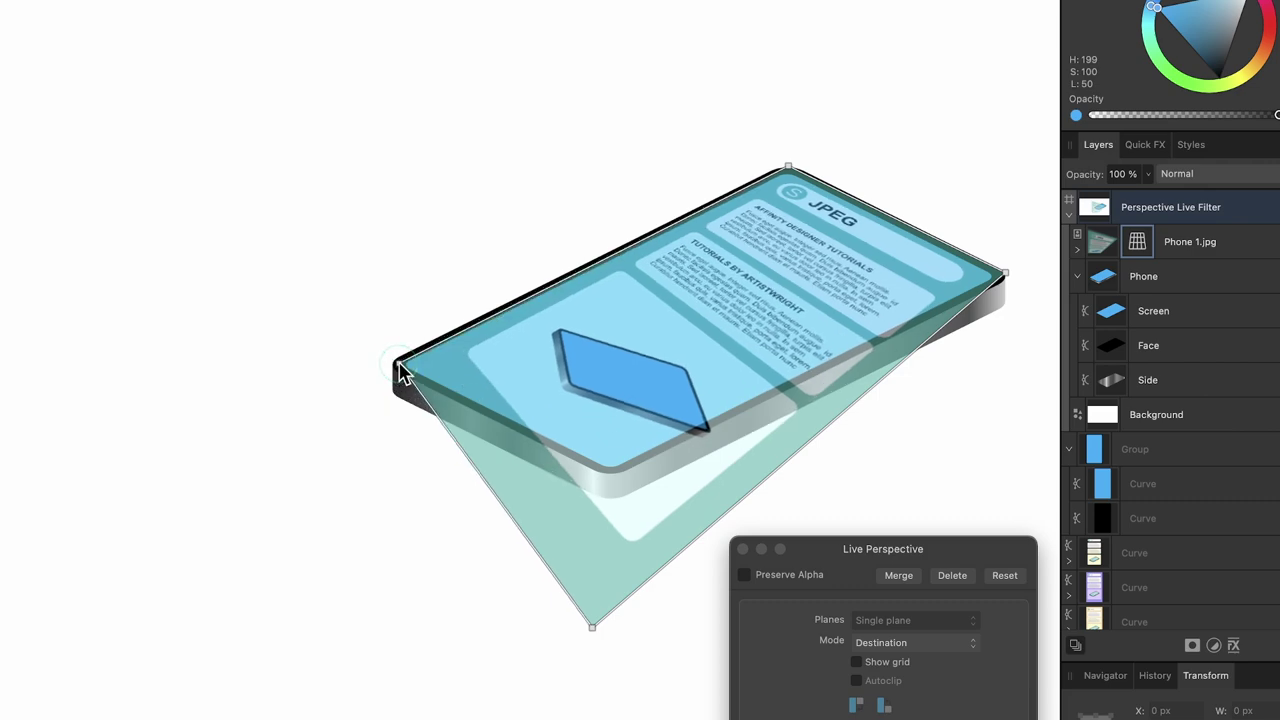
pyautogui.moveTo(594, 627); pyautogui.dragTo(601, 468)
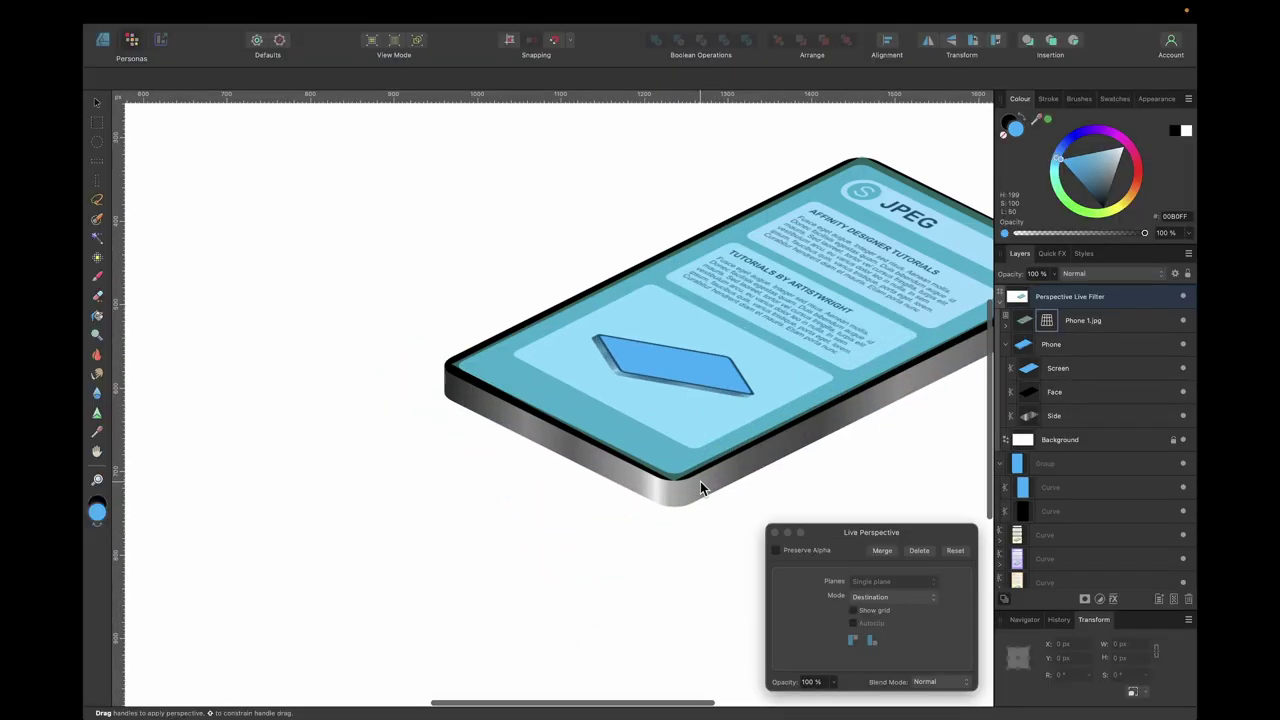
# Step: Fine-tune the perspective handle at the phone screen's leftmost corner so the image edges follow the black bezel
pyautogui.scroll(5, 700, 481)
pyautogui.scroll(3, 601, 470)
pyautogui.hscroll(-3, 601, 470)
pyautogui.scroll(-3, 601, 468)
pyautogui.hscroll(-5, 600, 420)
pyautogui.scroll(3, 597, 366)
pyautogui.scroll(1, 600, 366)
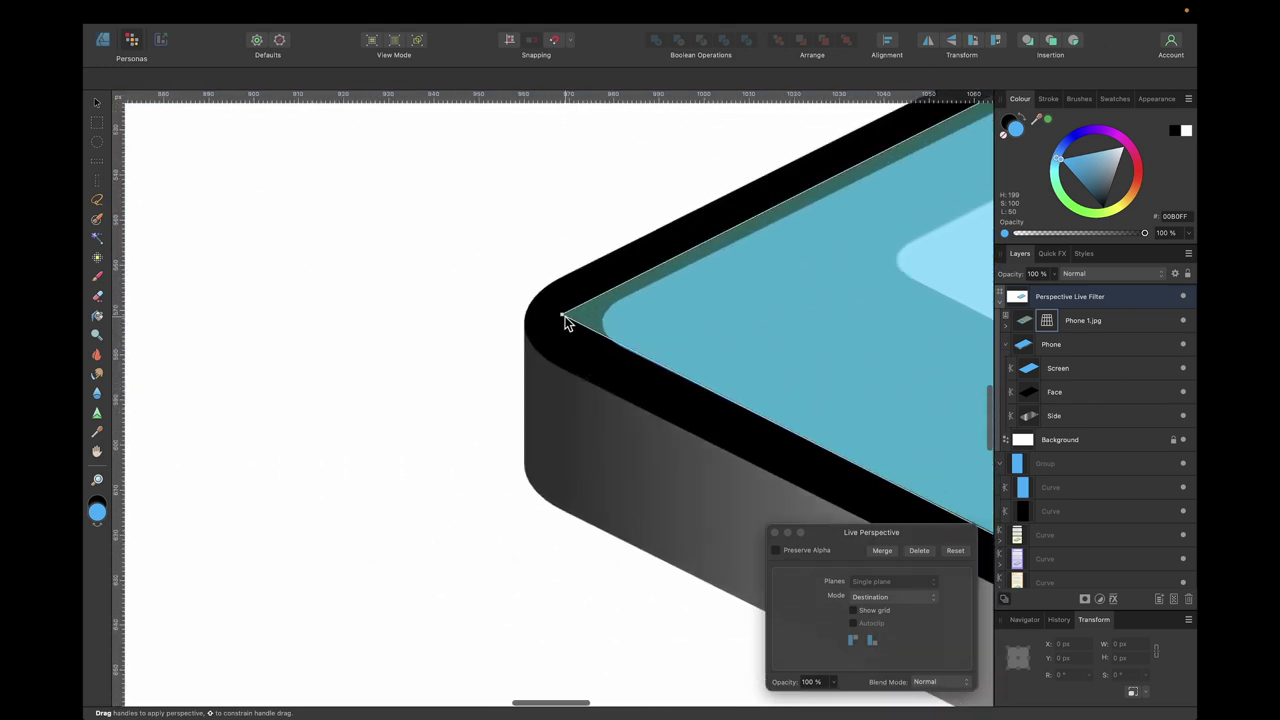
pyautogui.moveTo(563, 317); pyautogui.dragTo(569, 323)
# Step: Fine-tune the perspective handle at the phone screen's rightmost corner to line up with the inner edge of the bezel
pyautogui.scroll(6, 569, 325)
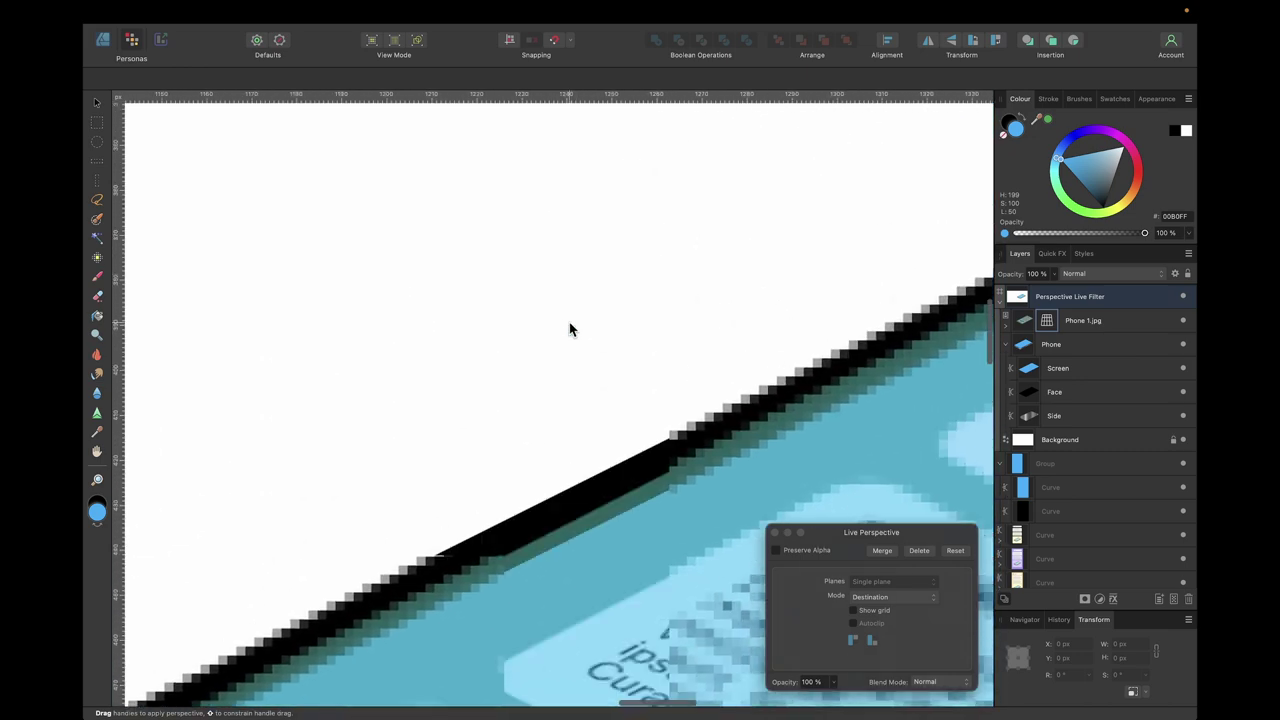
pyautogui.scroll(-3, 569, 329)
pyautogui.hscroll(5, 569, 329)
pyautogui.scroll(3, 698, 268)
pyautogui.scroll(-2, 698, 268)
pyautogui.scroll(2, 574, 284)
pyautogui.scroll(-3, 574, 276)
pyautogui.hscroll(5, 574, 276)
pyautogui.hscroll(2, 948, 305)
pyautogui.moveTo(930, 305); pyautogui.dragTo(905, 312)
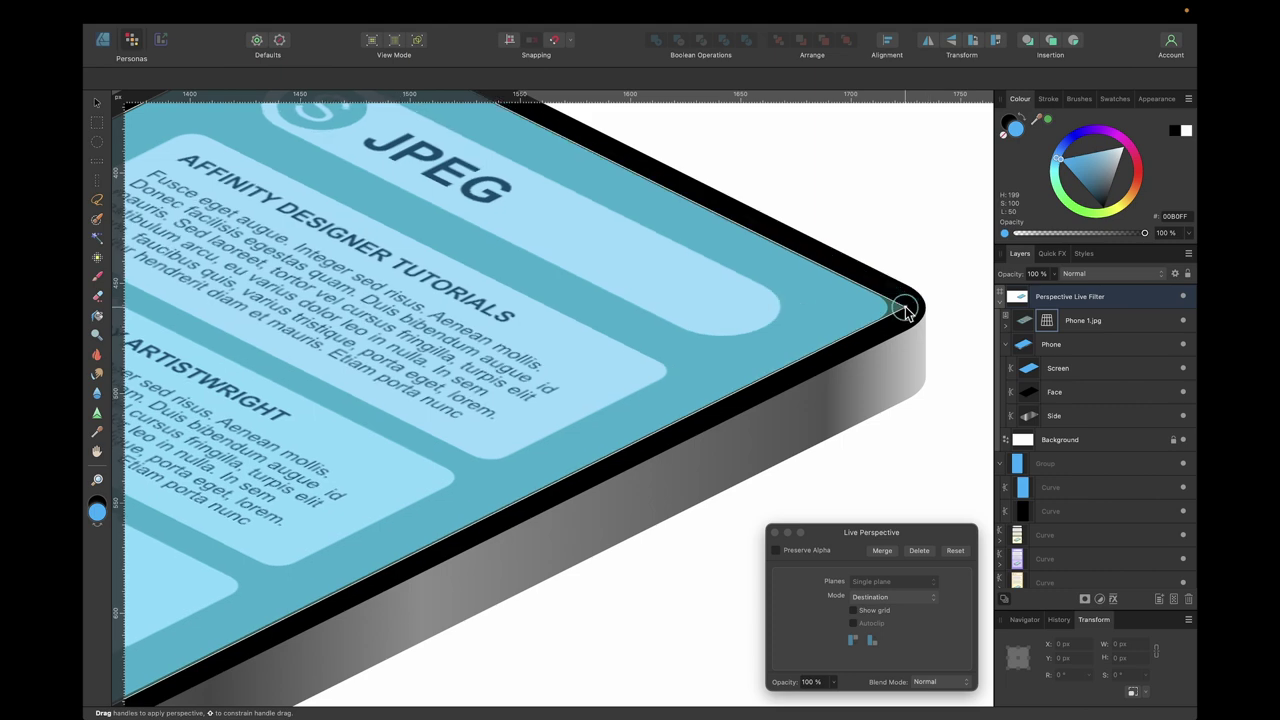
pyautogui.scroll(-5, 905, 312)
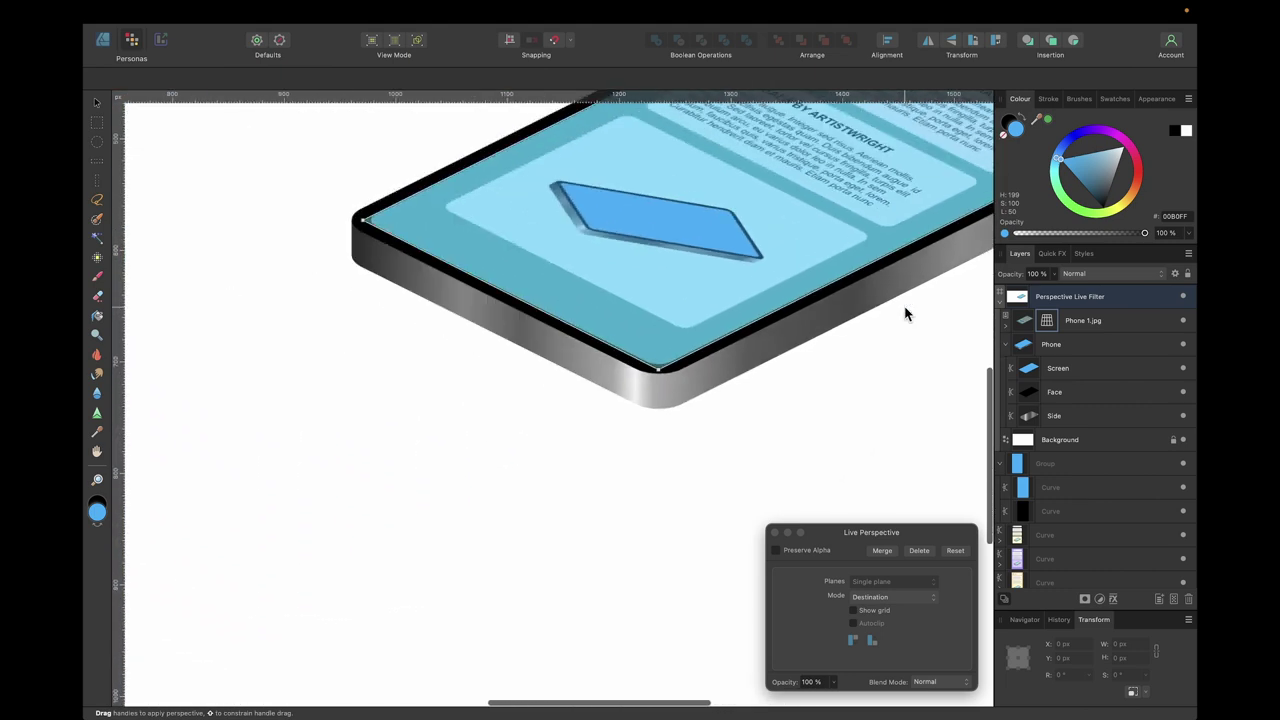
pyautogui.scroll(3, 905, 312)
pyautogui.scroll(5, 882, 369)
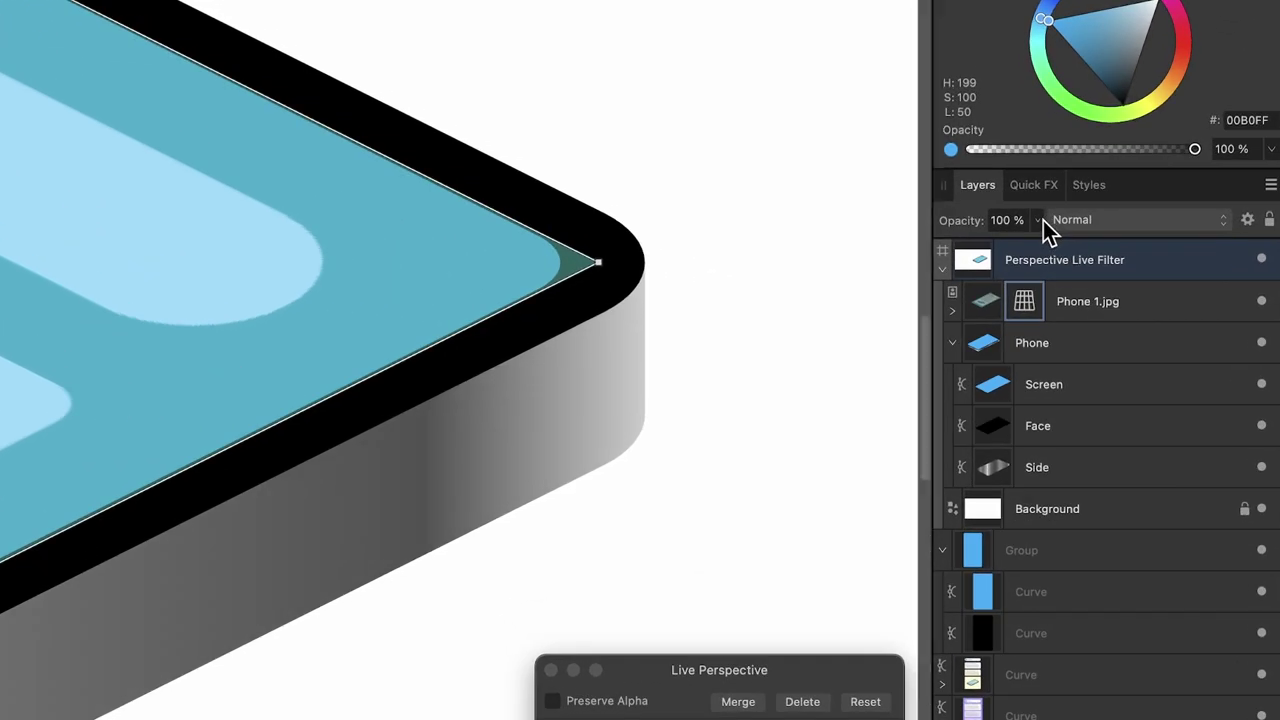
# Step: Set the opacity of the Phone 1.jpg layer to 100%
pyautogui.click(1050, 261)
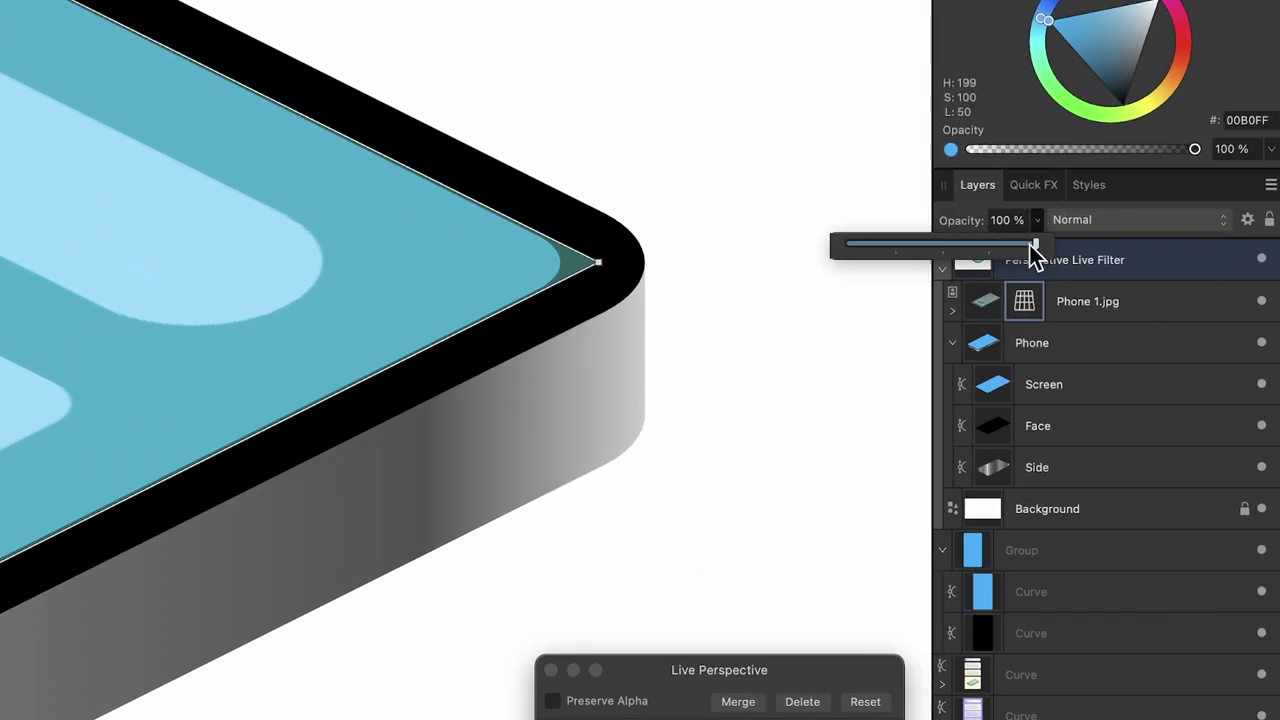
pyautogui.click(1097, 304)
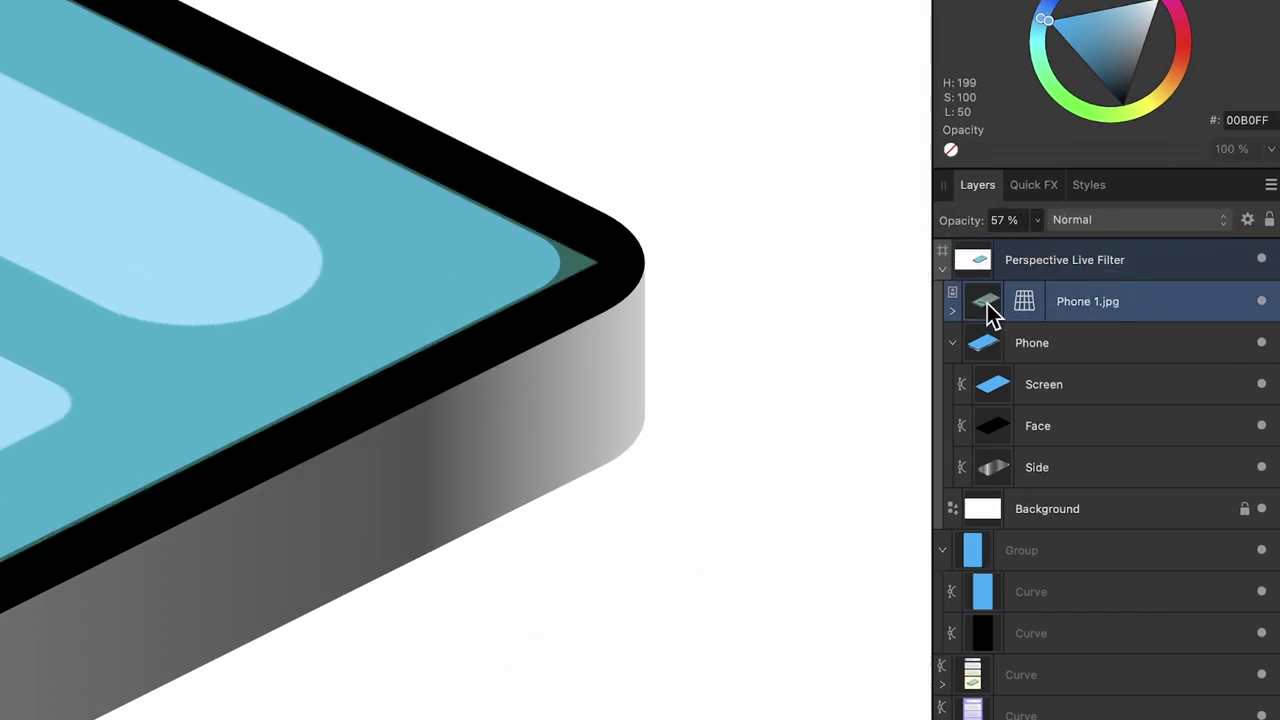
pyautogui.click(1036, 224)
pyautogui.moveTo(1037, 240); pyautogui.dragTo(1229, 254)
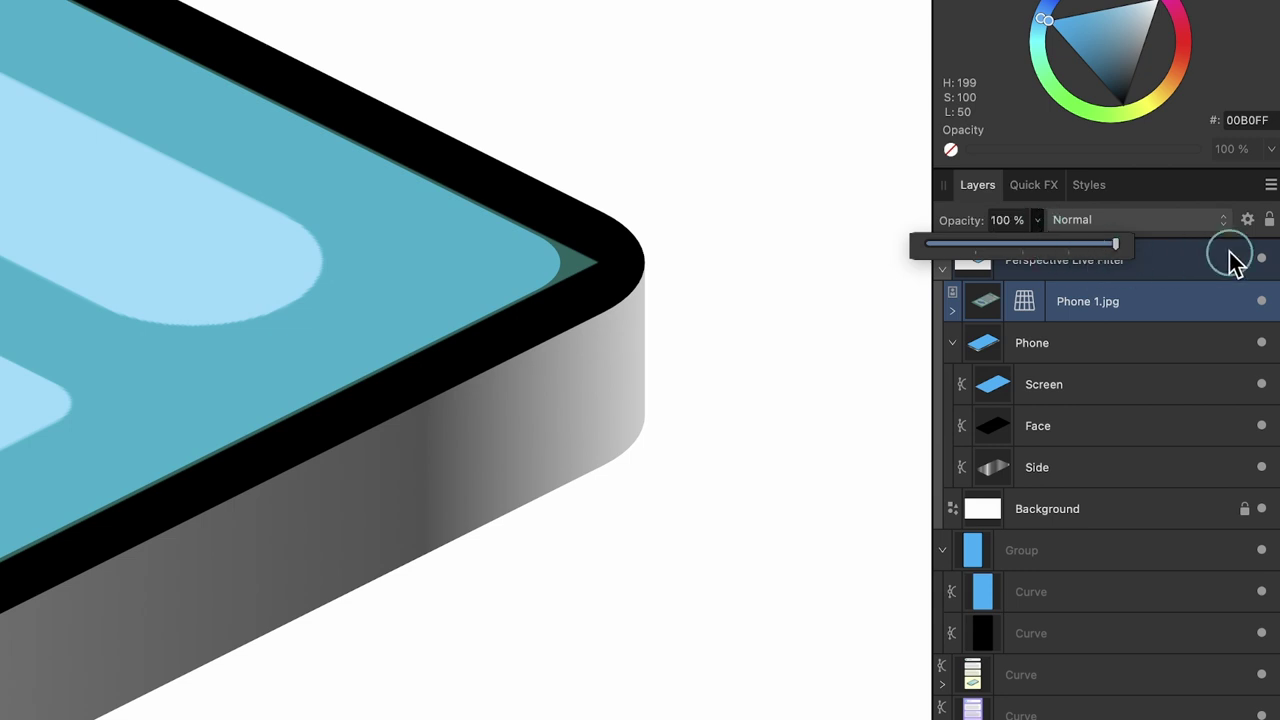
pyautogui.scroll(-3, 553, 349)
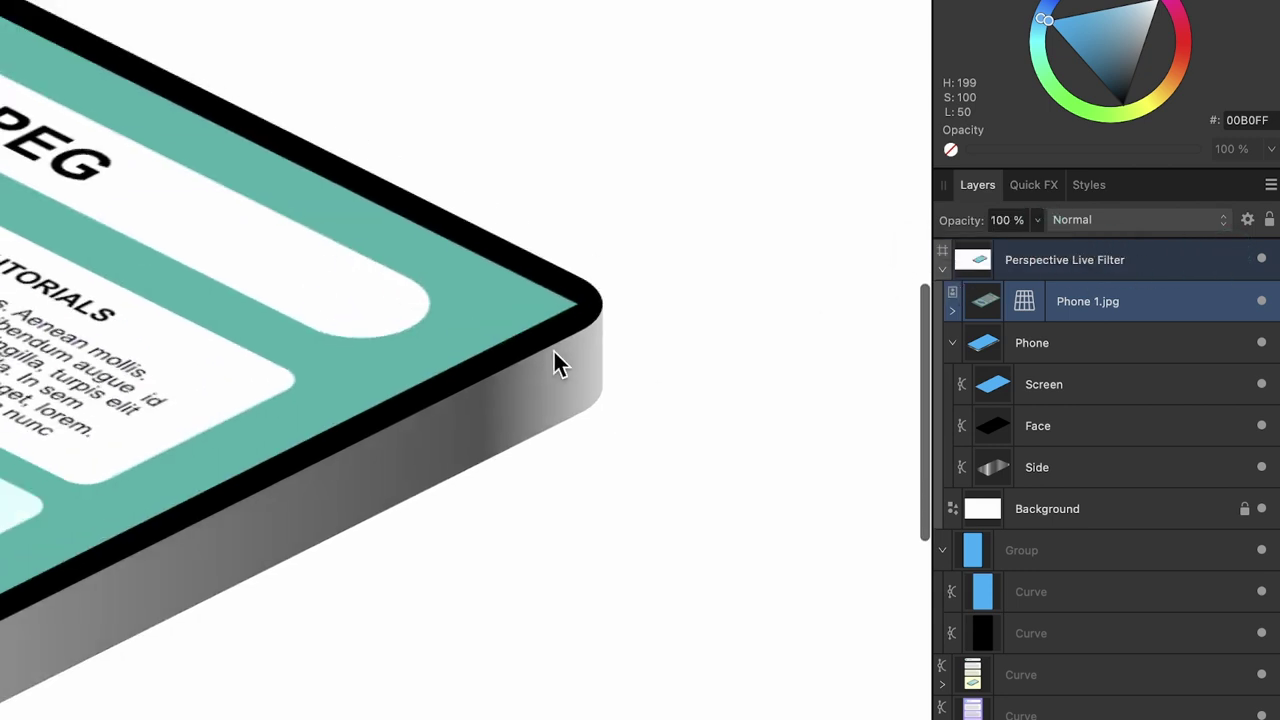
pyautogui.hscroll(-3, 631, 300)
pyautogui.hscroll(3, 631, 300)
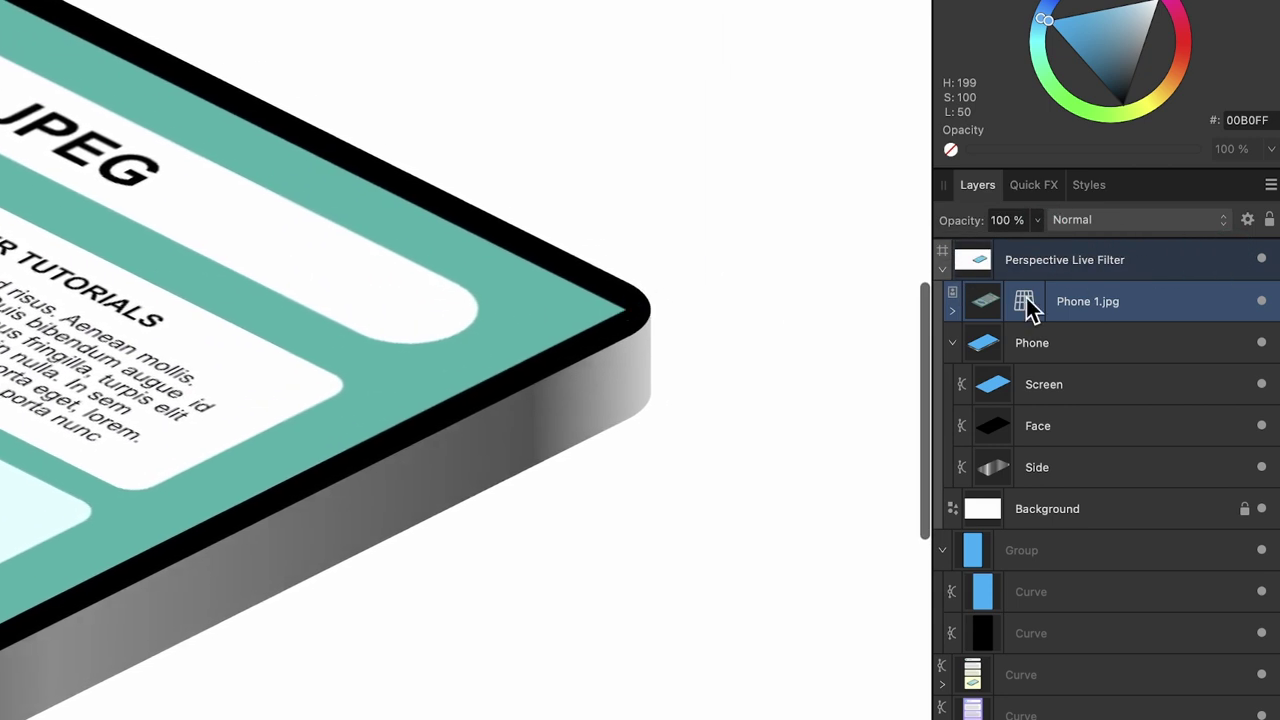
# Step: Clip Phone 1.jpg inside the Screen curve of the Phone group so its corners follow the rounded screen
pyautogui.click(1051, 356)
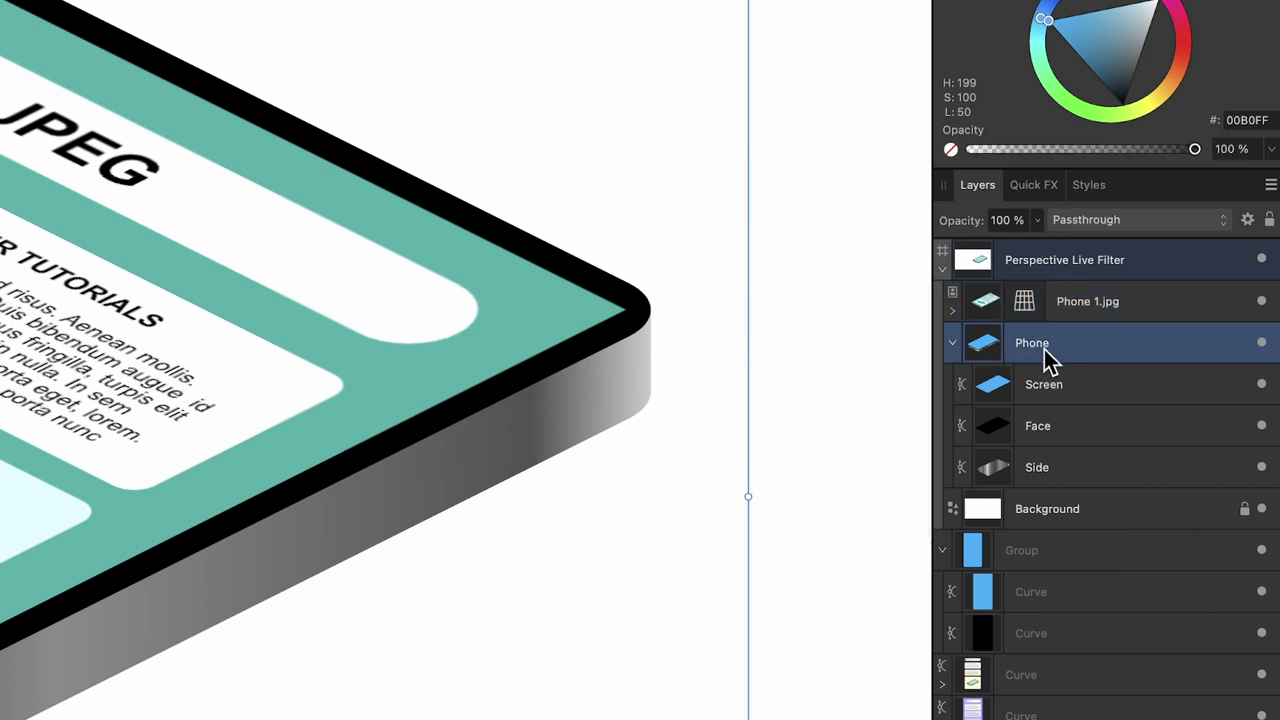
pyautogui.click(1060, 388)
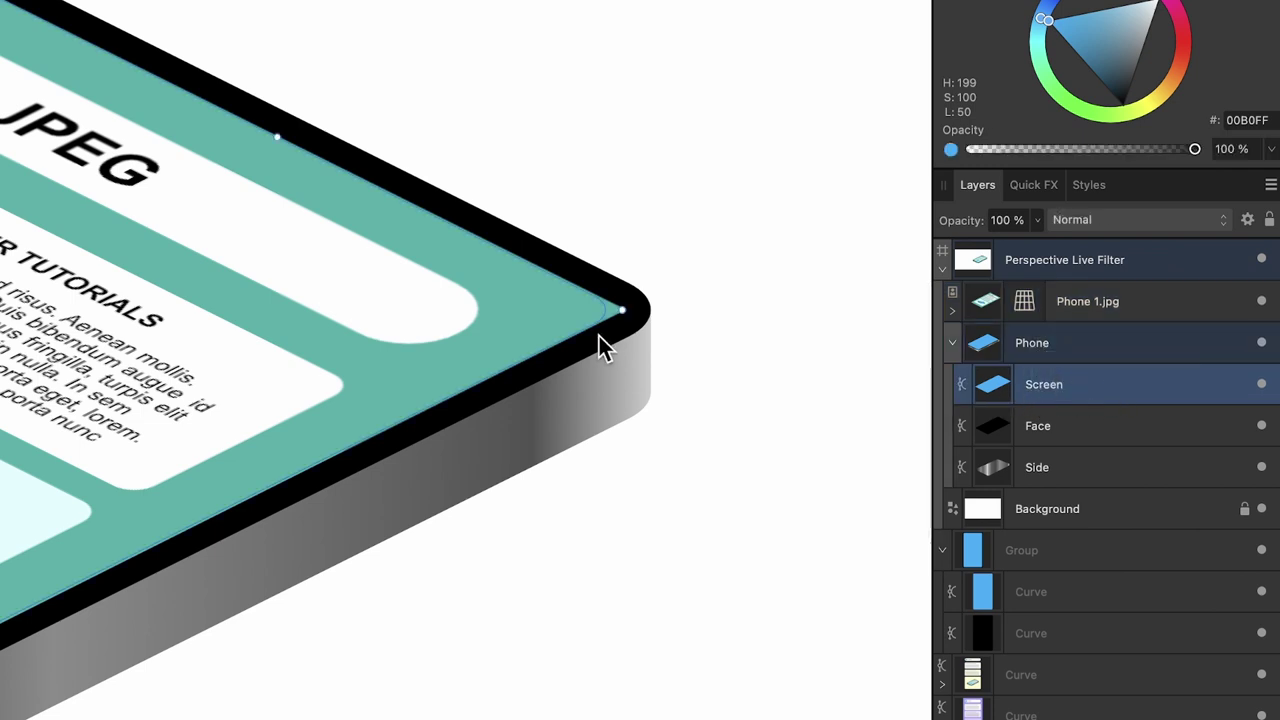
pyautogui.scroll(3, 599, 336)
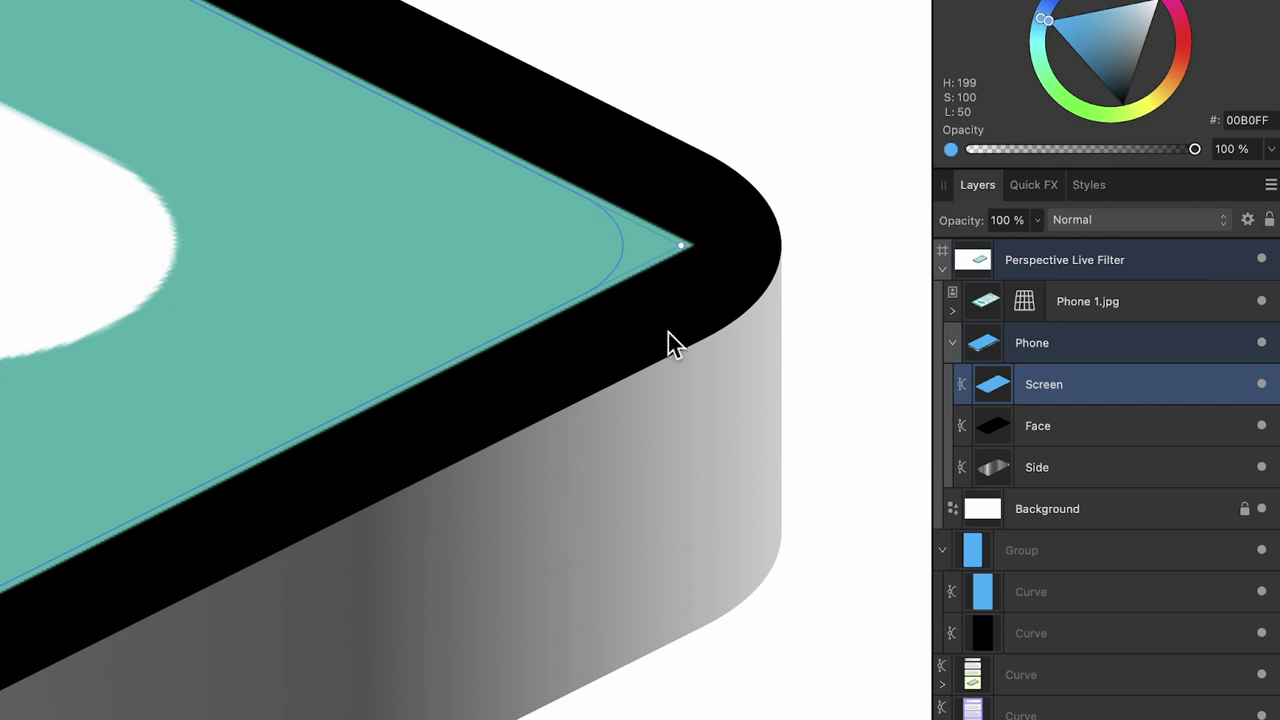
pyautogui.click(985, 303)
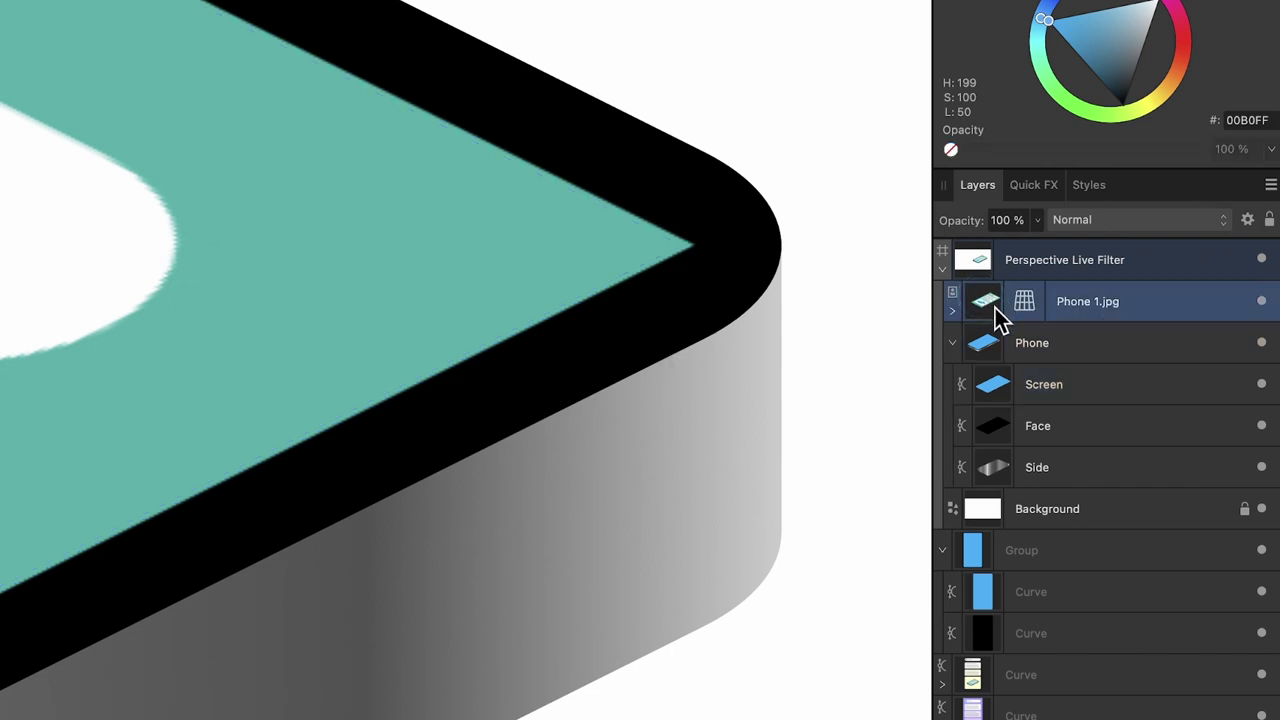
pyautogui.moveTo(993, 307); pyautogui.dragTo(1045, 392)
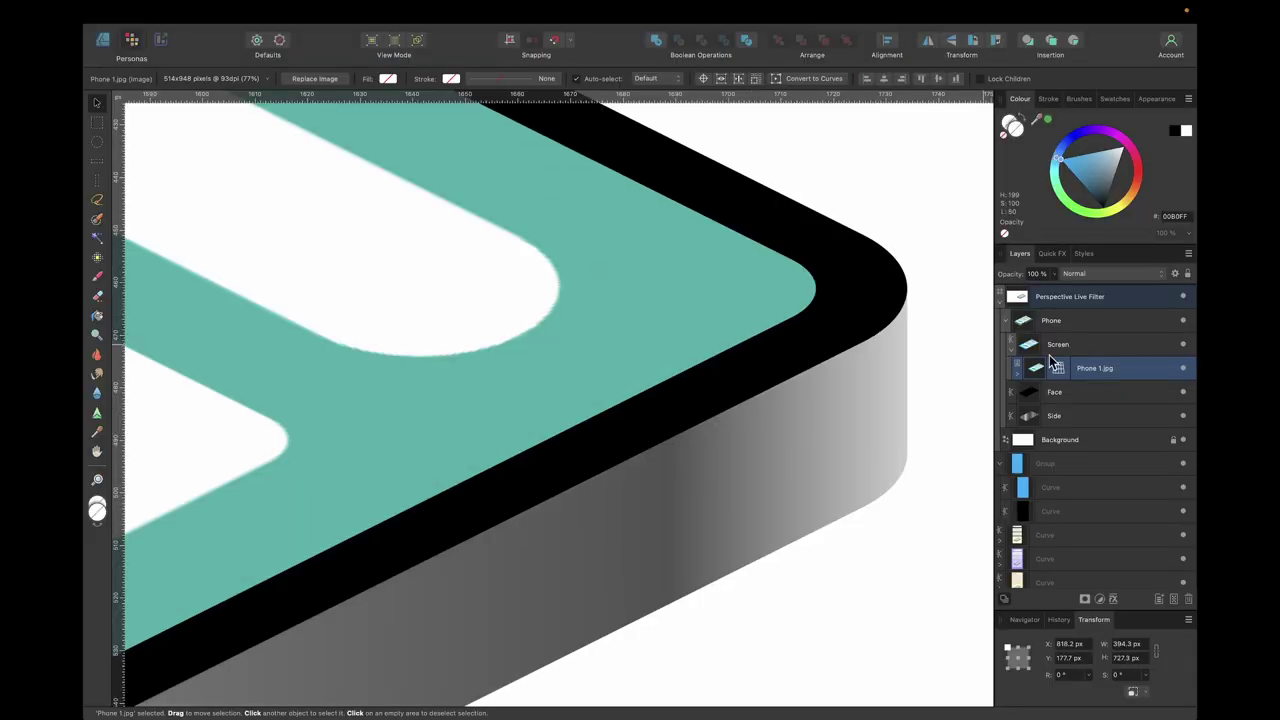
pyautogui.click(1053, 348)
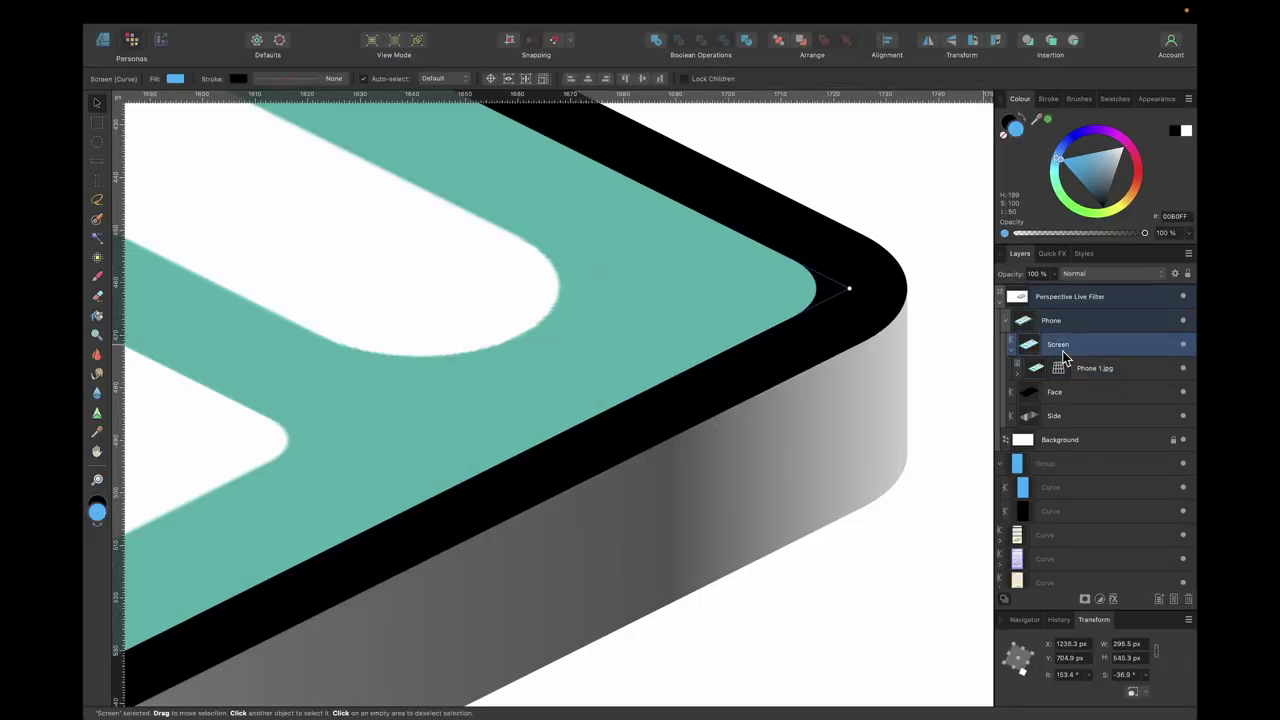
# Step: Inspect the clipped design across the whole phone and return to the Designer Persona
pyautogui.scroll(-5, 788, 290)
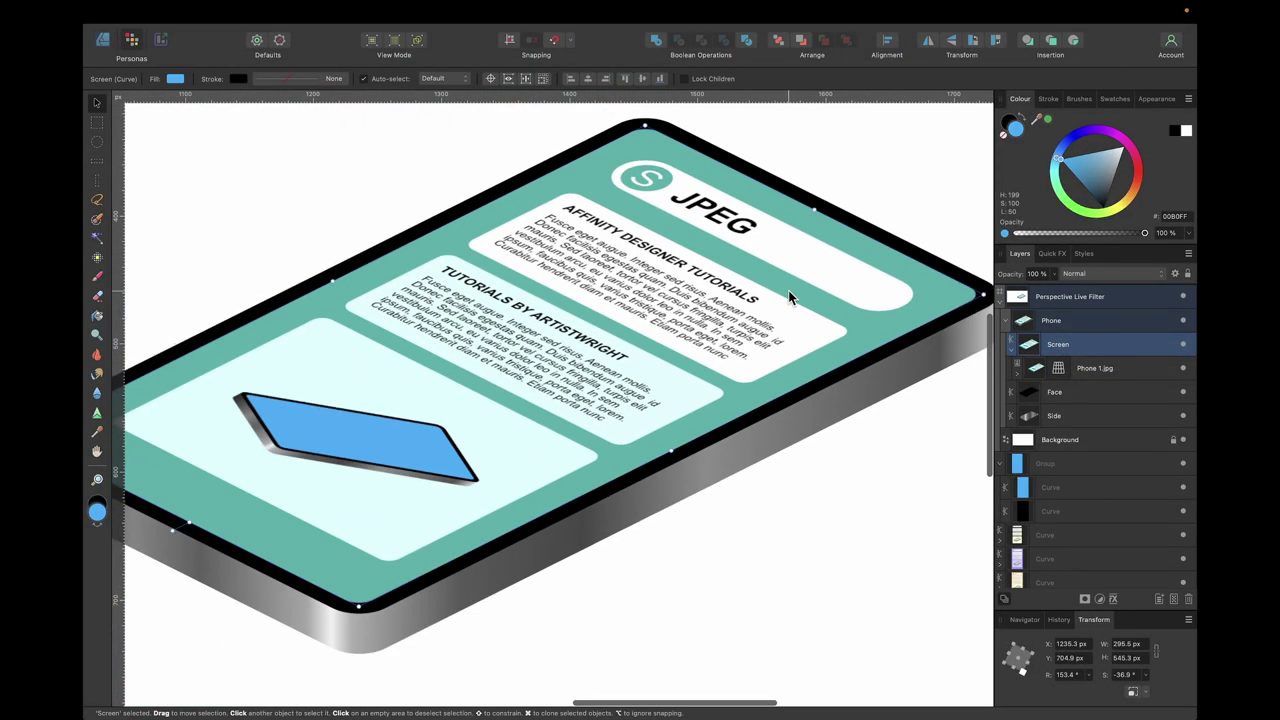
pyautogui.scroll(-3, 788, 290)
pyautogui.scroll(2, 788, 293)
pyautogui.hscroll(3, 788, 293)
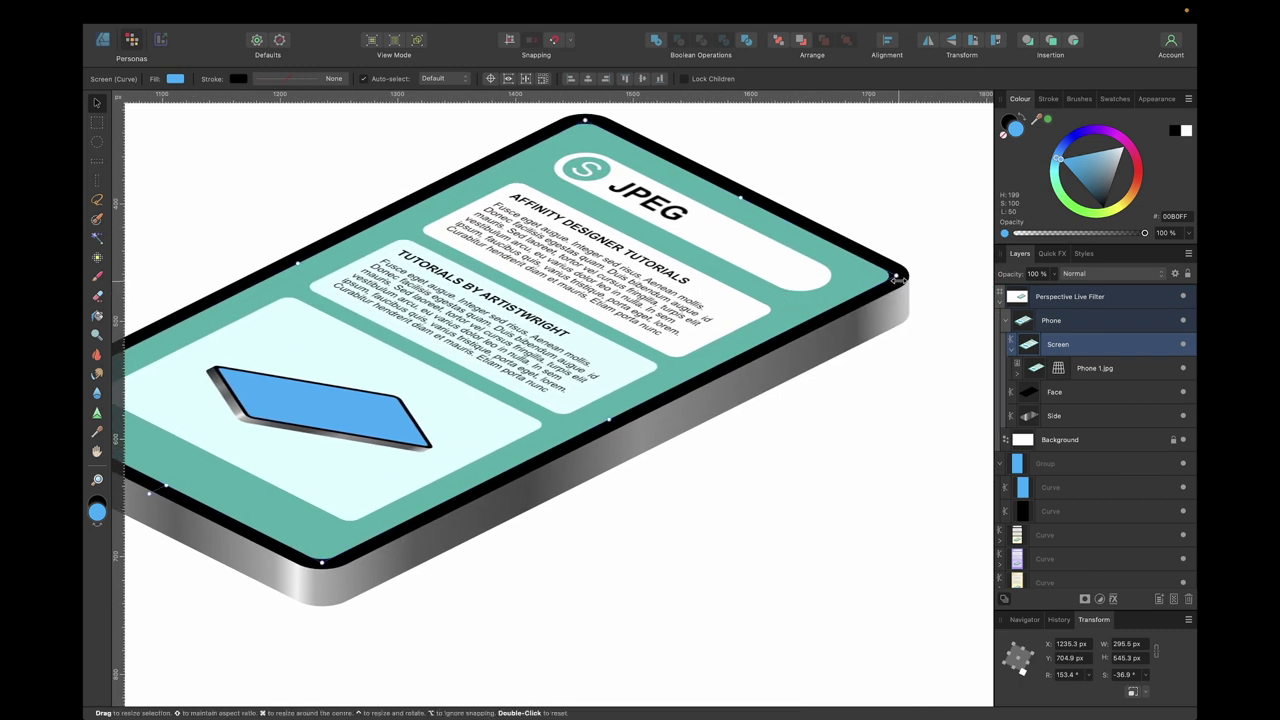
pyautogui.hscroll(-1, 882, 288)
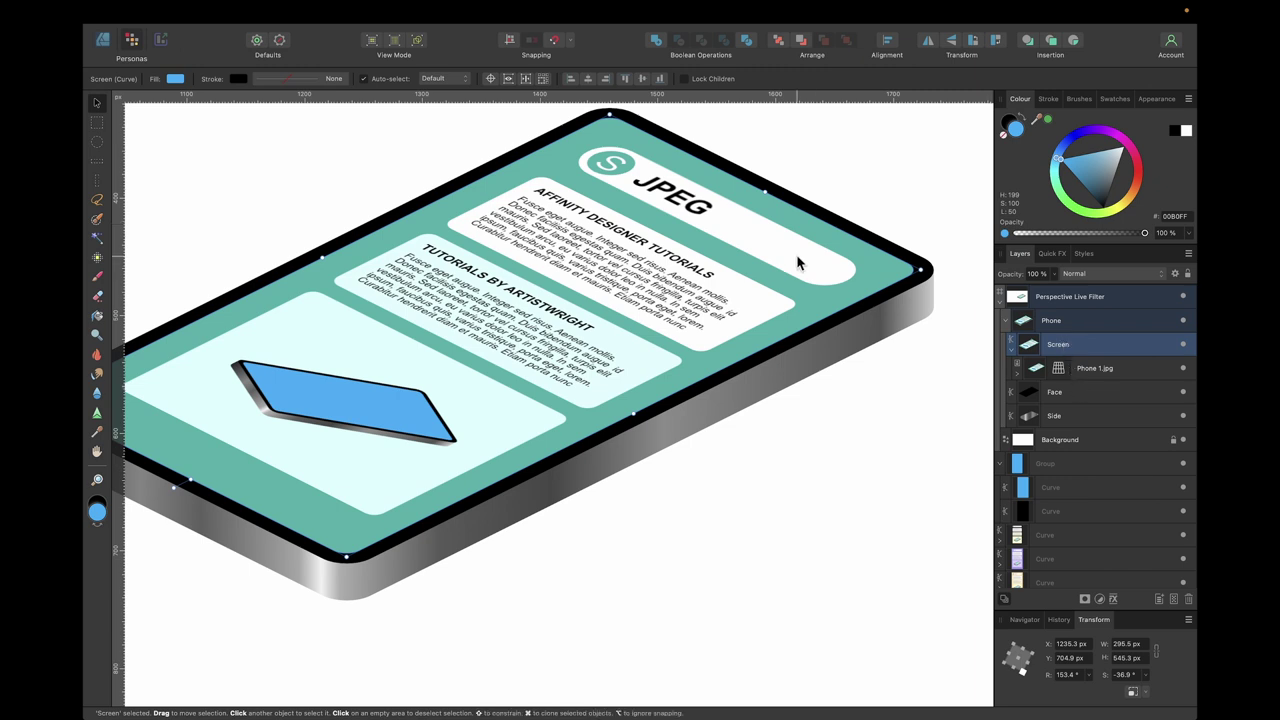
pyautogui.scroll(-4, 671, 328)
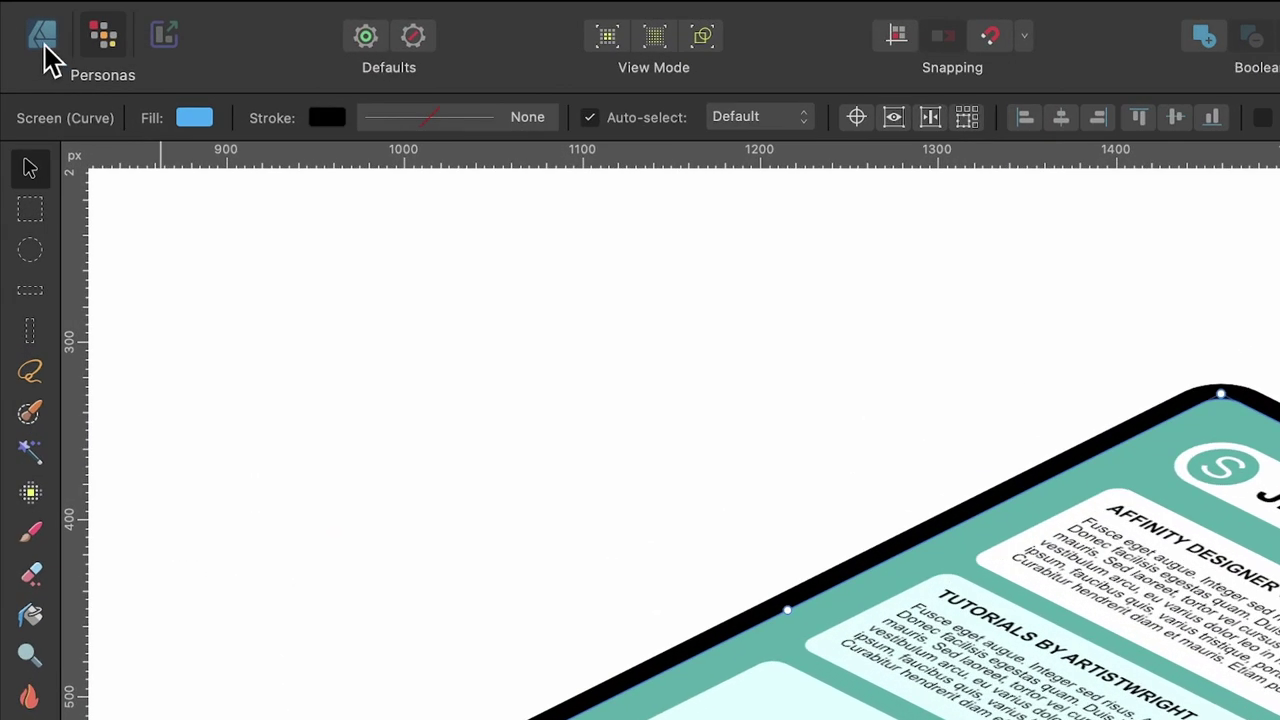
pyautogui.scroll(3, 453, 240)
pyautogui.hscroll(-2, 453, 240)
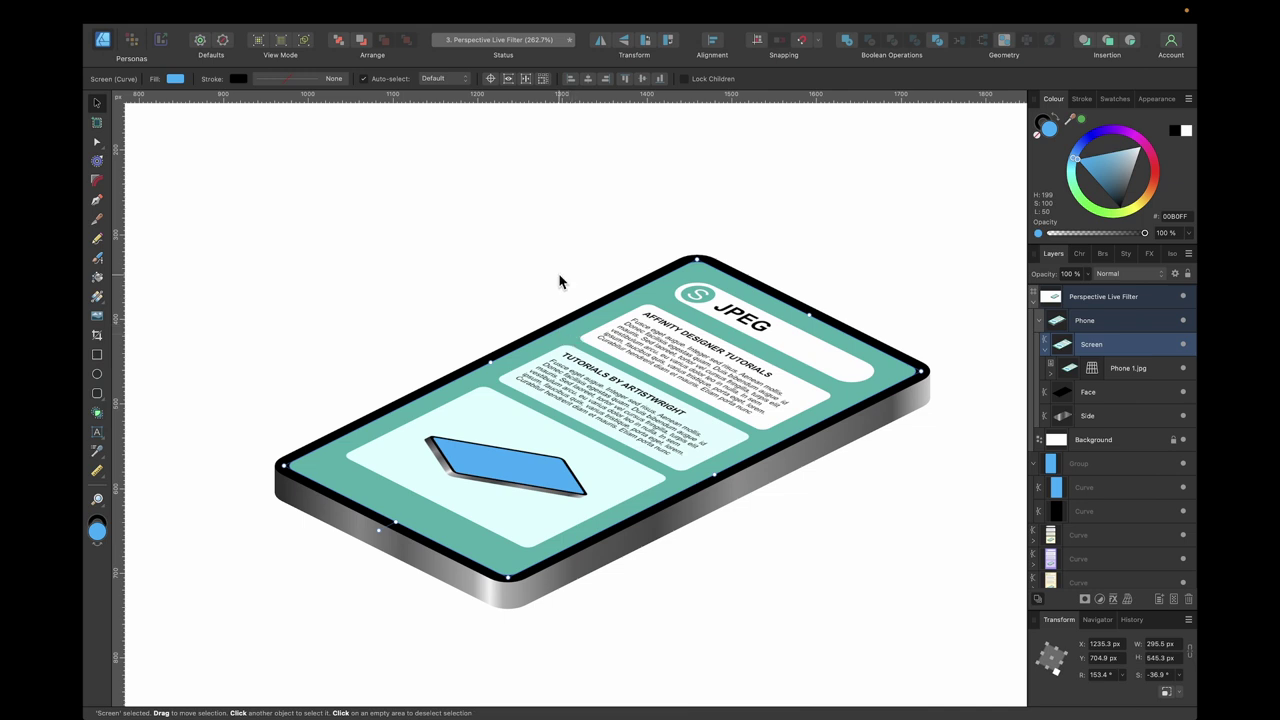
# Step: Replace the nested Phone 1.jpg image with Phone 2 Replace.jpg from the Images folder
pyautogui.click(1070, 368)
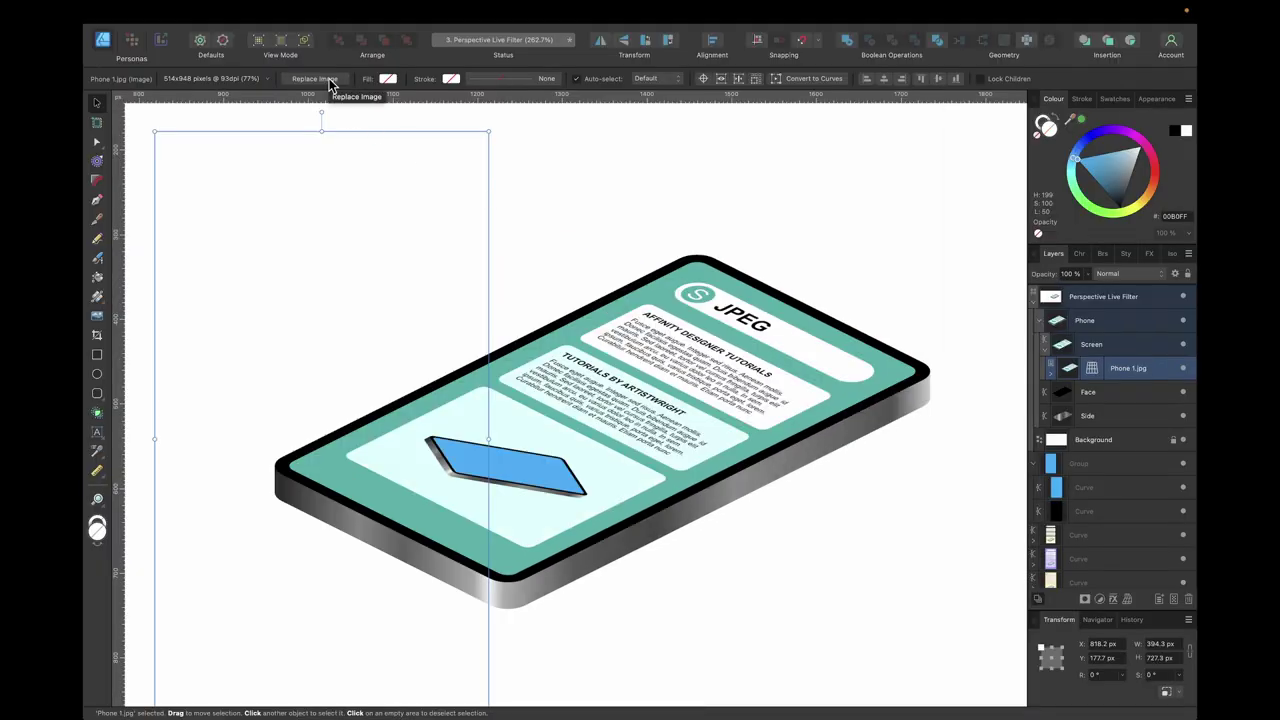
pyautogui.click(330, 84)
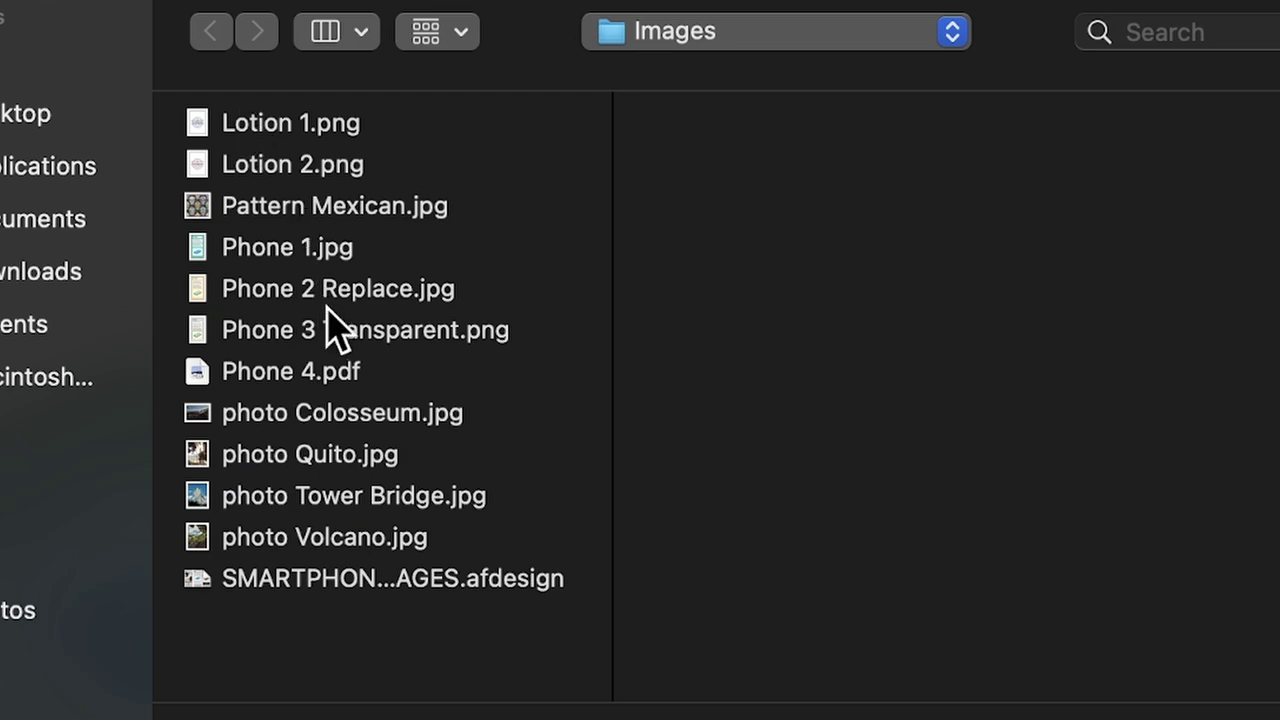
pyautogui.click(355, 298)
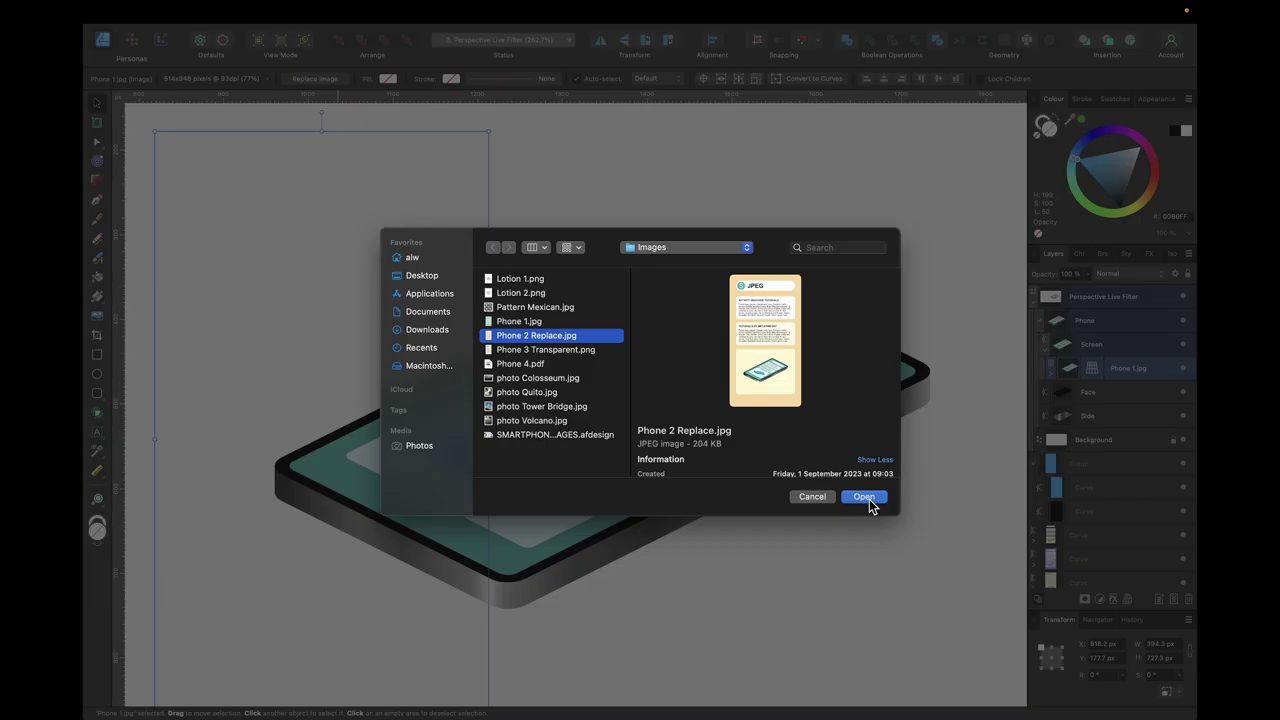
pyautogui.click(864, 497)
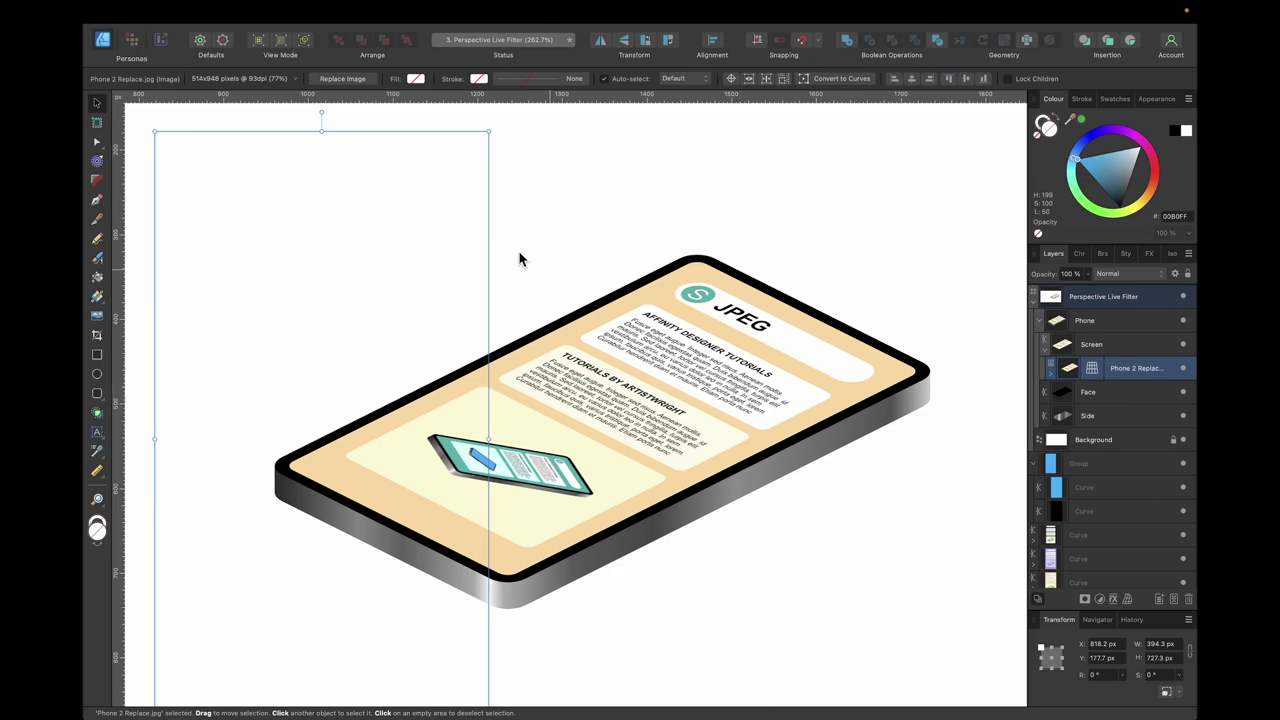
# Step: Replace the nested screen image with Phone 3 Transparent.png from the Images folder
pyautogui.click(343, 79)
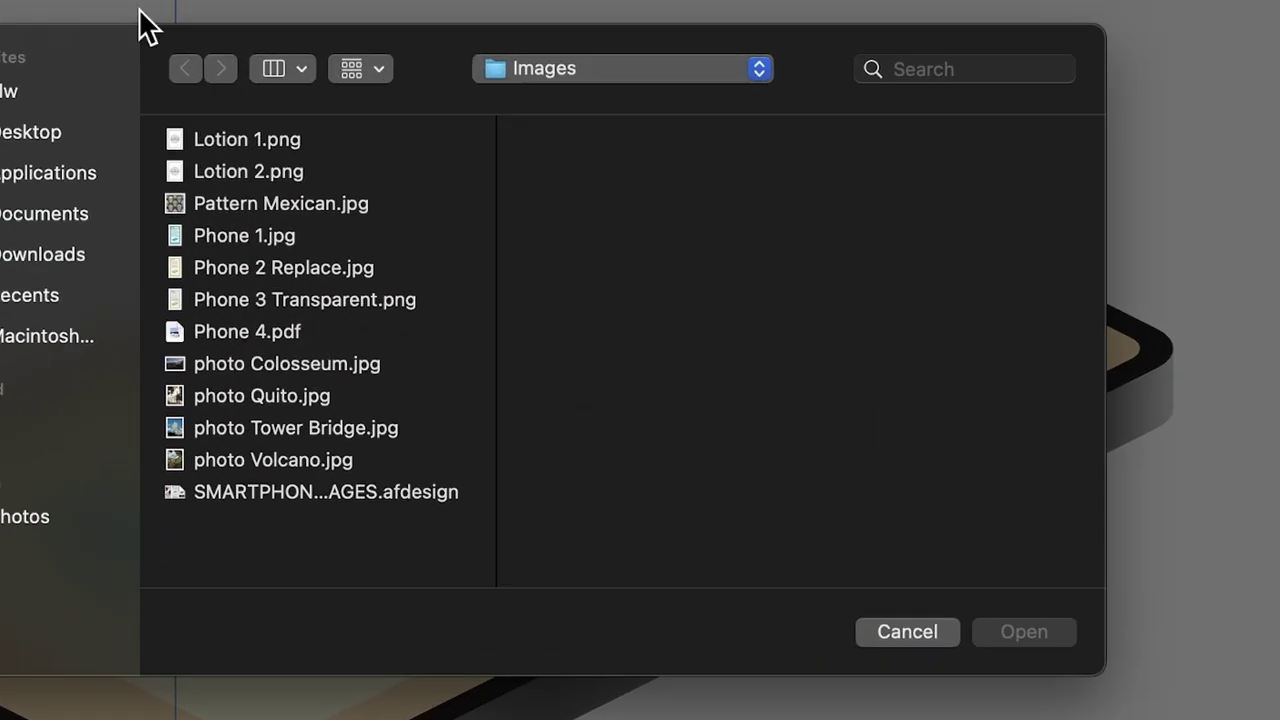
pyautogui.click(350, 300)
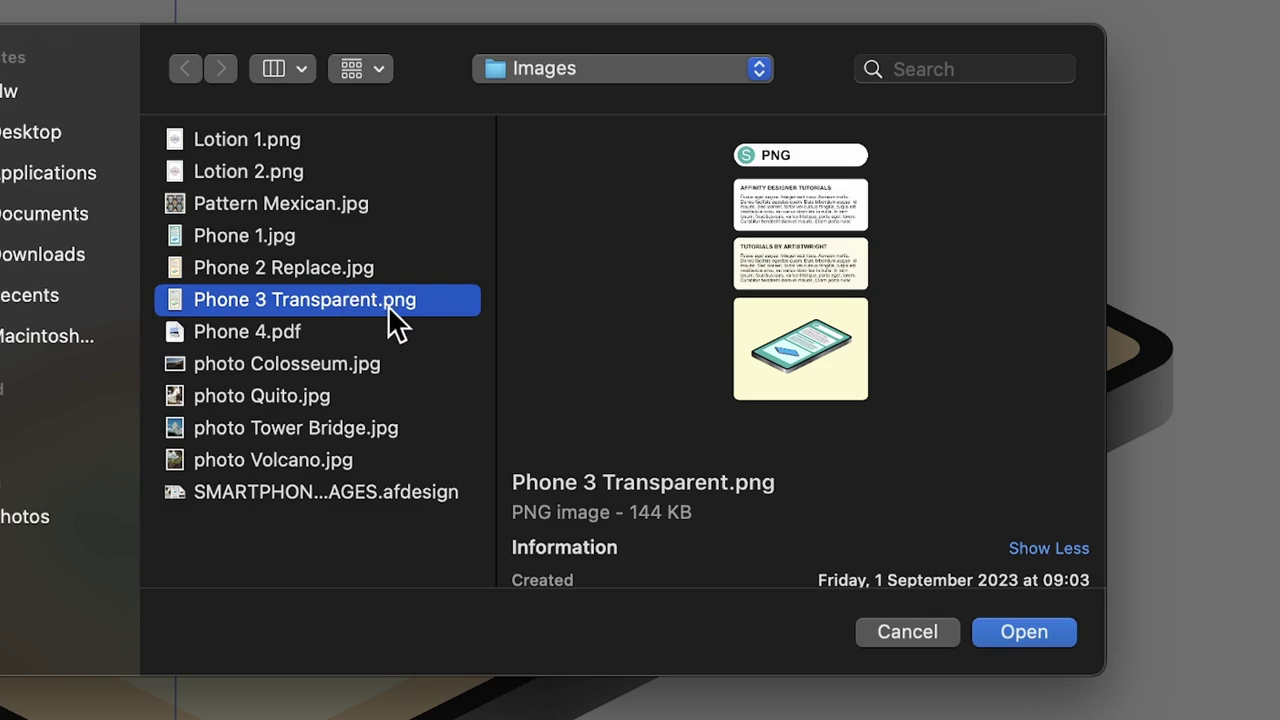
pyautogui.click(1041, 639)
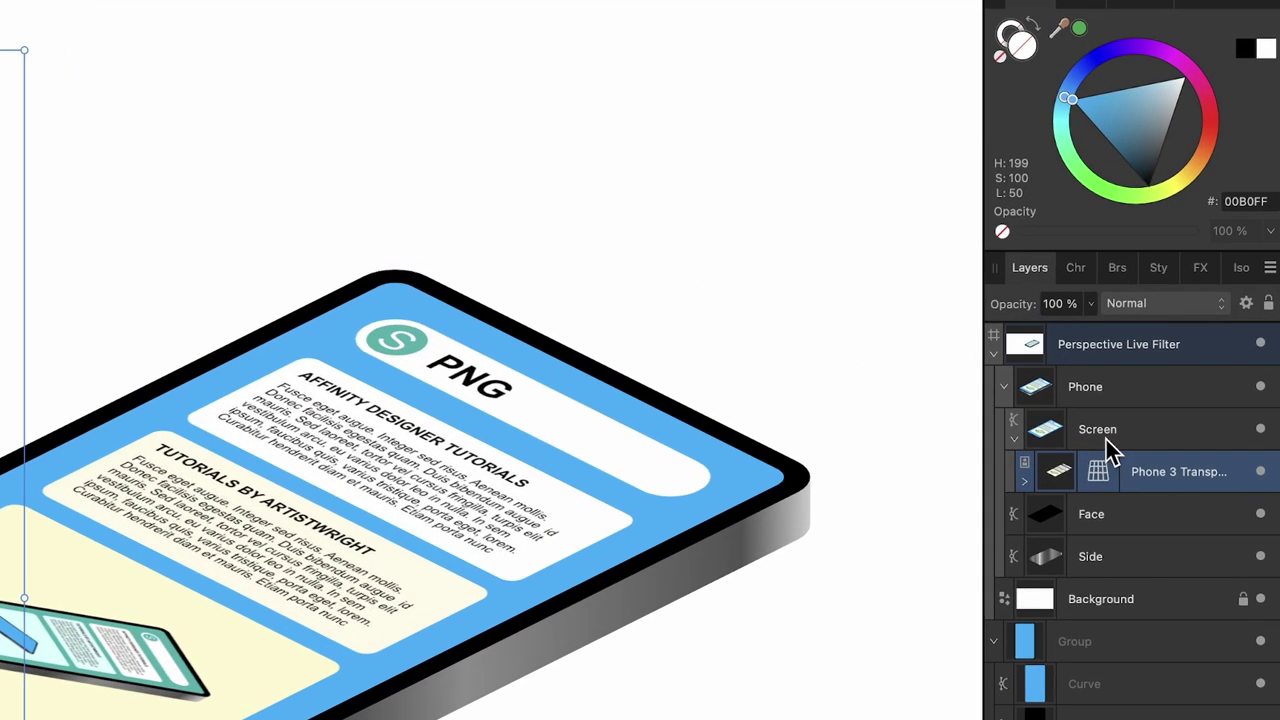
# Step: Try different fill colours, including black, on the Screen curve behind the transparent image, settling on light blue 00D7FF
pyautogui.click(1111, 433)
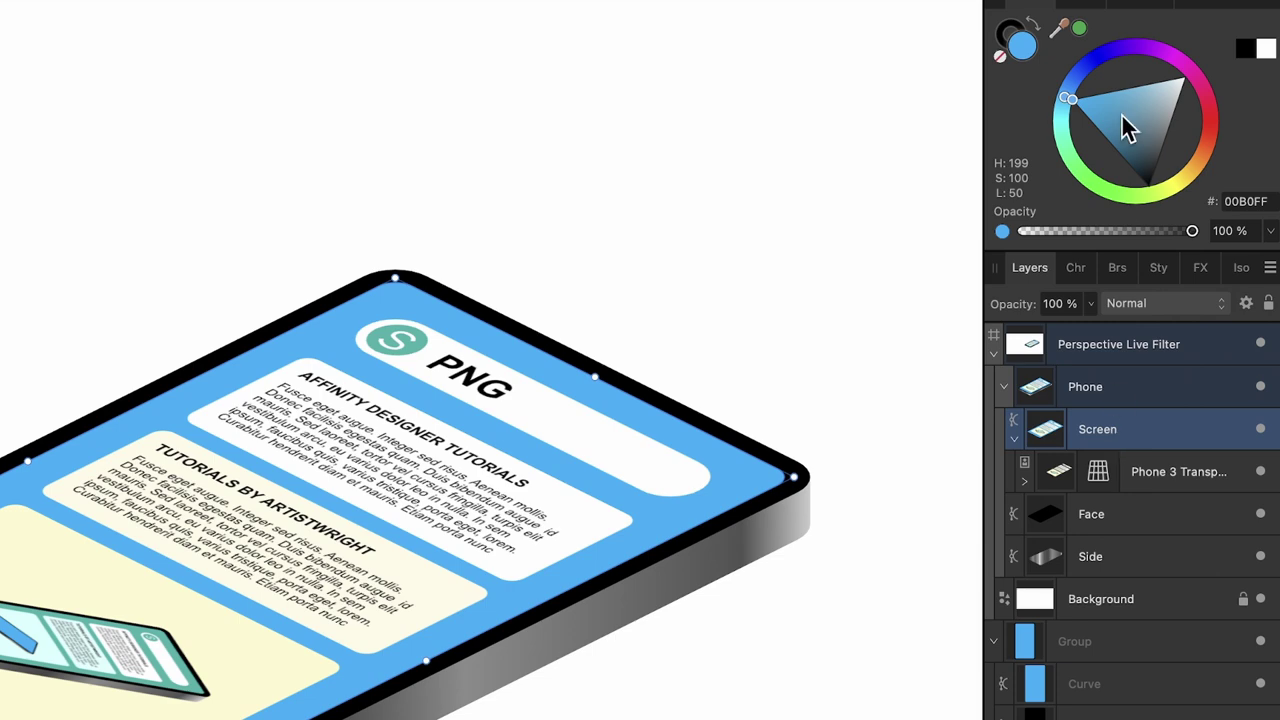
pyautogui.moveTo(1068, 100); pyautogui.dragTo(1145, 39)
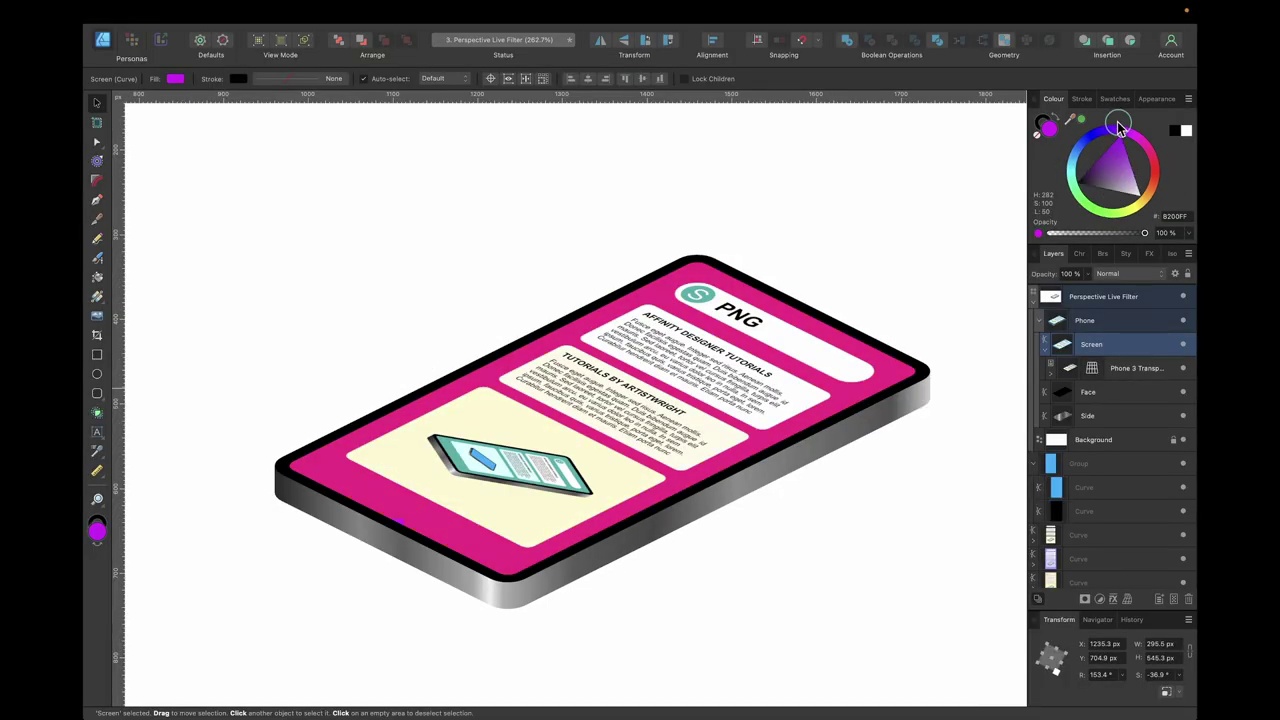
pyautogui.moveTo(1119, 124); pyautogui.dragTo(1132, 238)
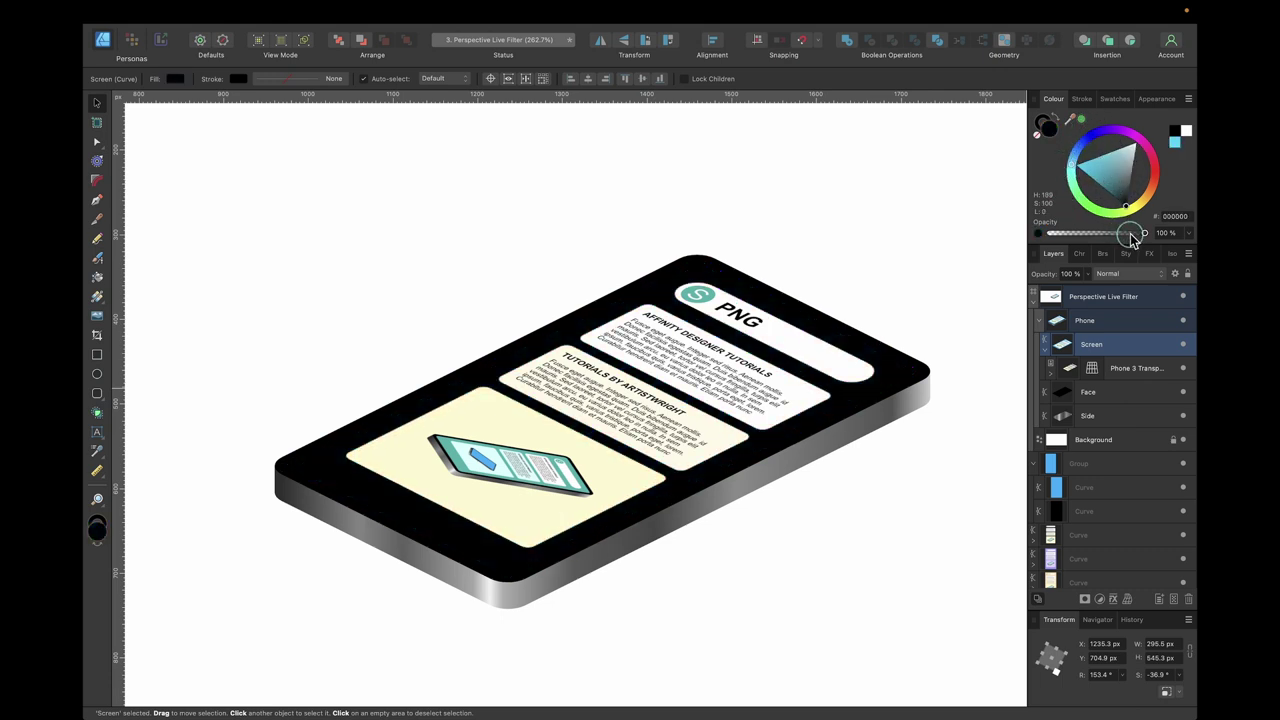
pyautogui.press('super+z')
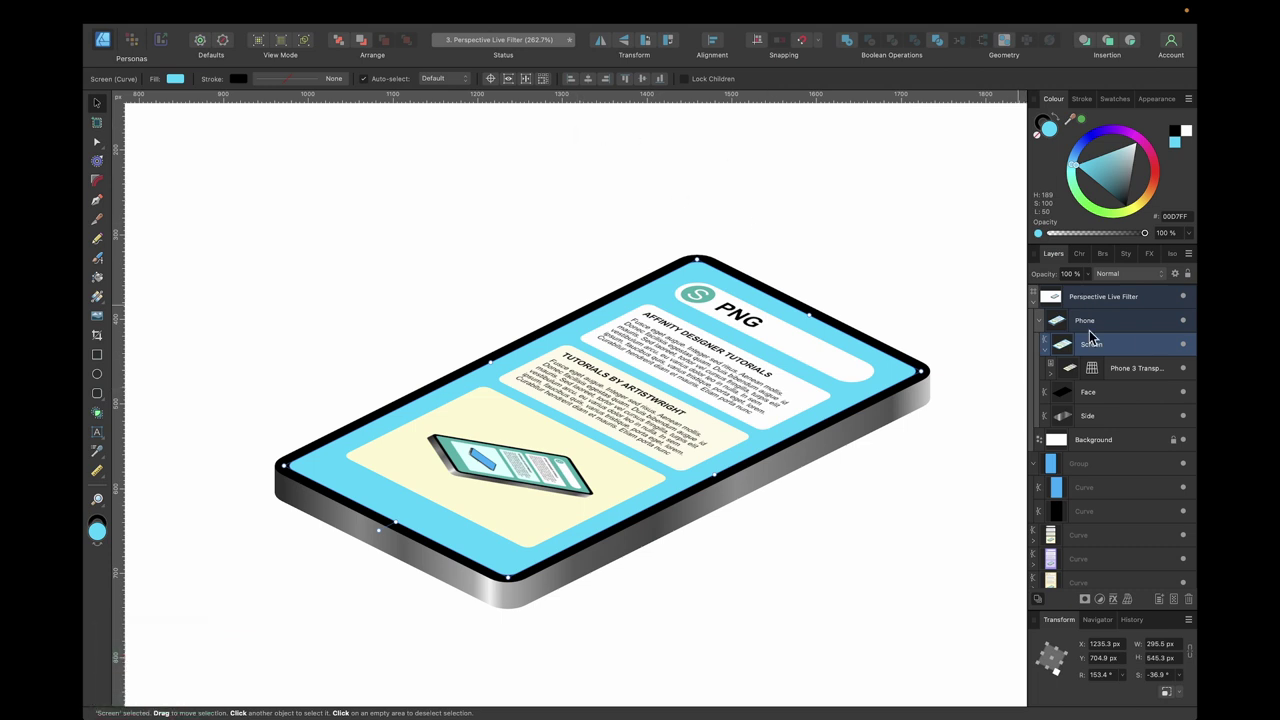
# Step: Replace the nested transparent image with Phone 4.pdf from the Images folder and keep its spread on Page 1
pyautogui.click(1071, 370)
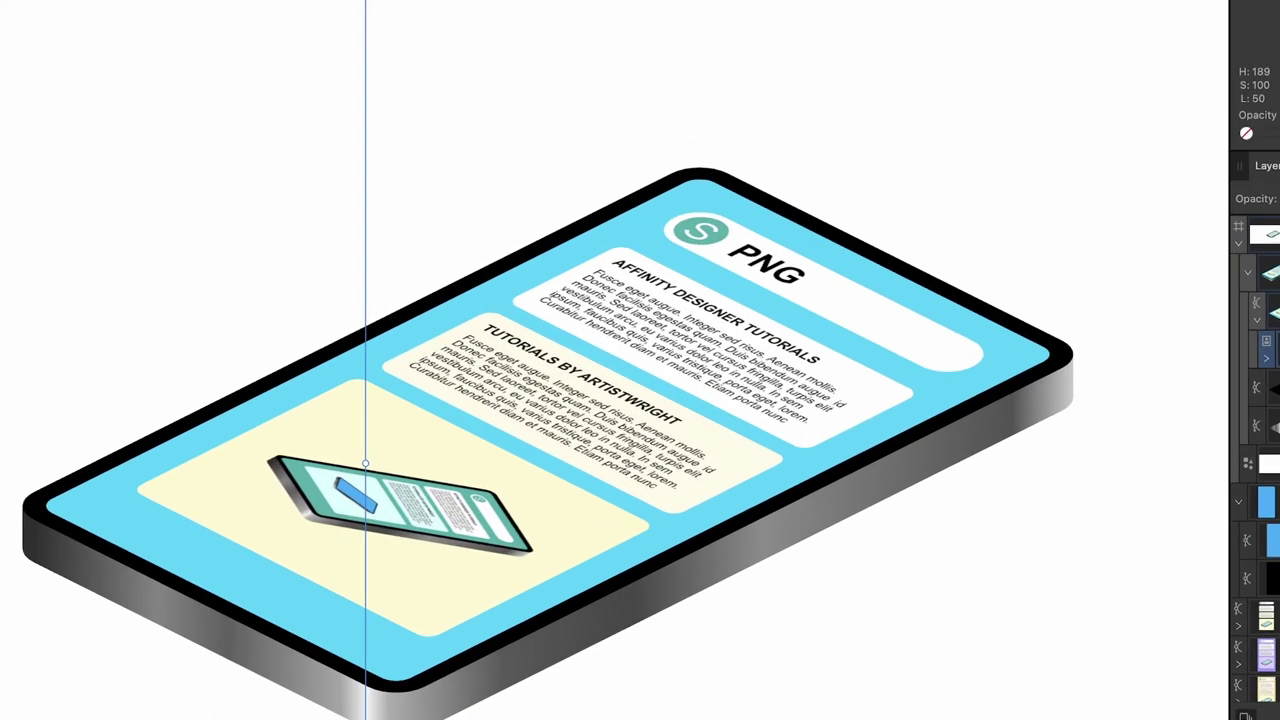
pyautogui.click(349, 78)
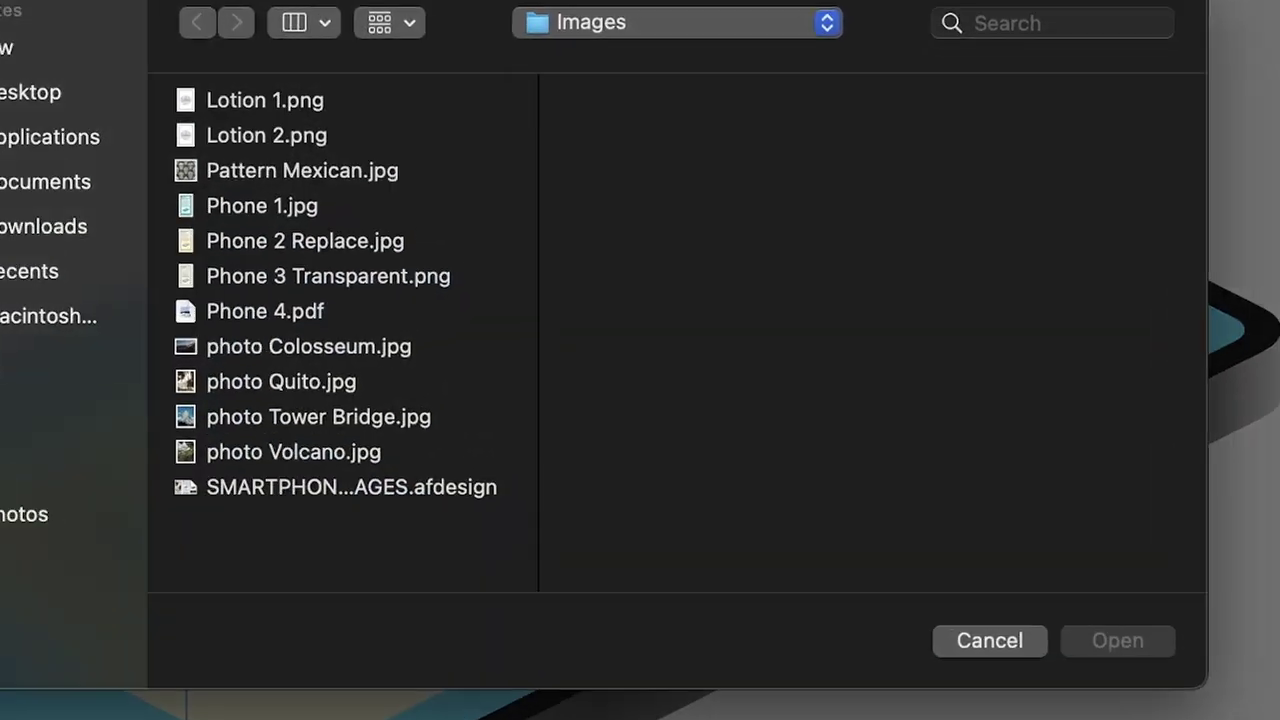
pyautogui.click(297, 309)
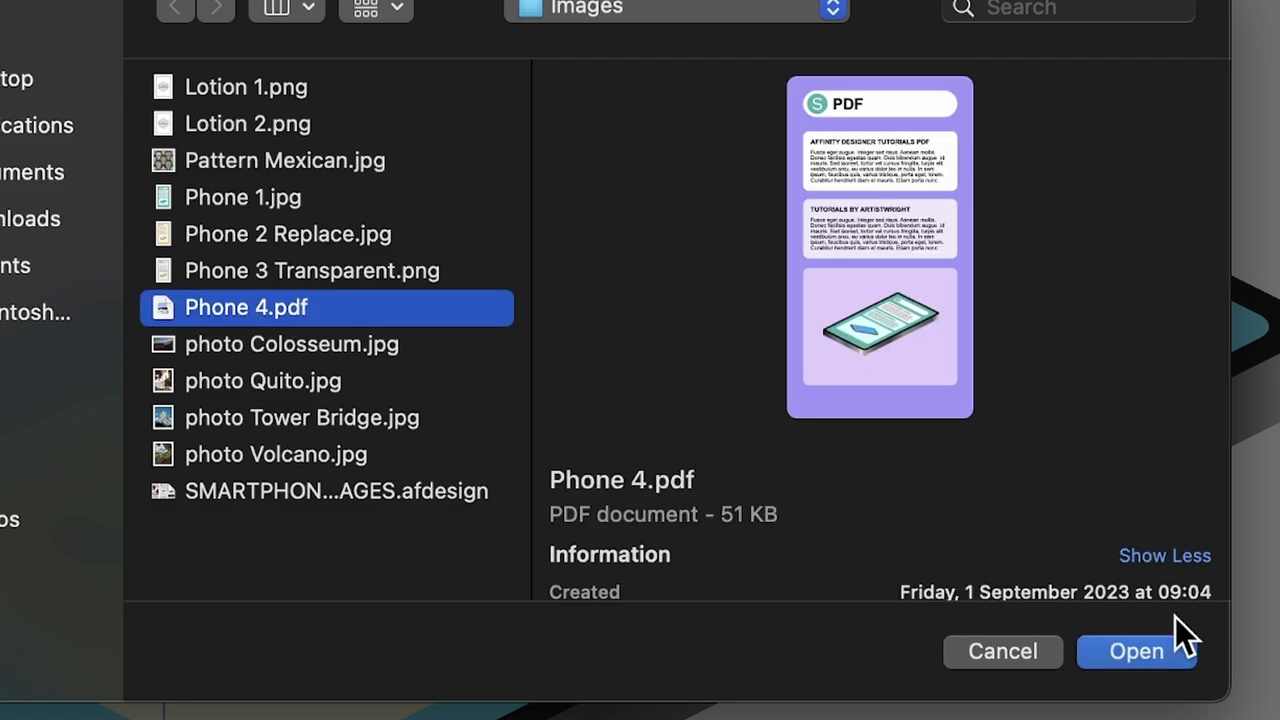
pyautogui.click(1160, 652)
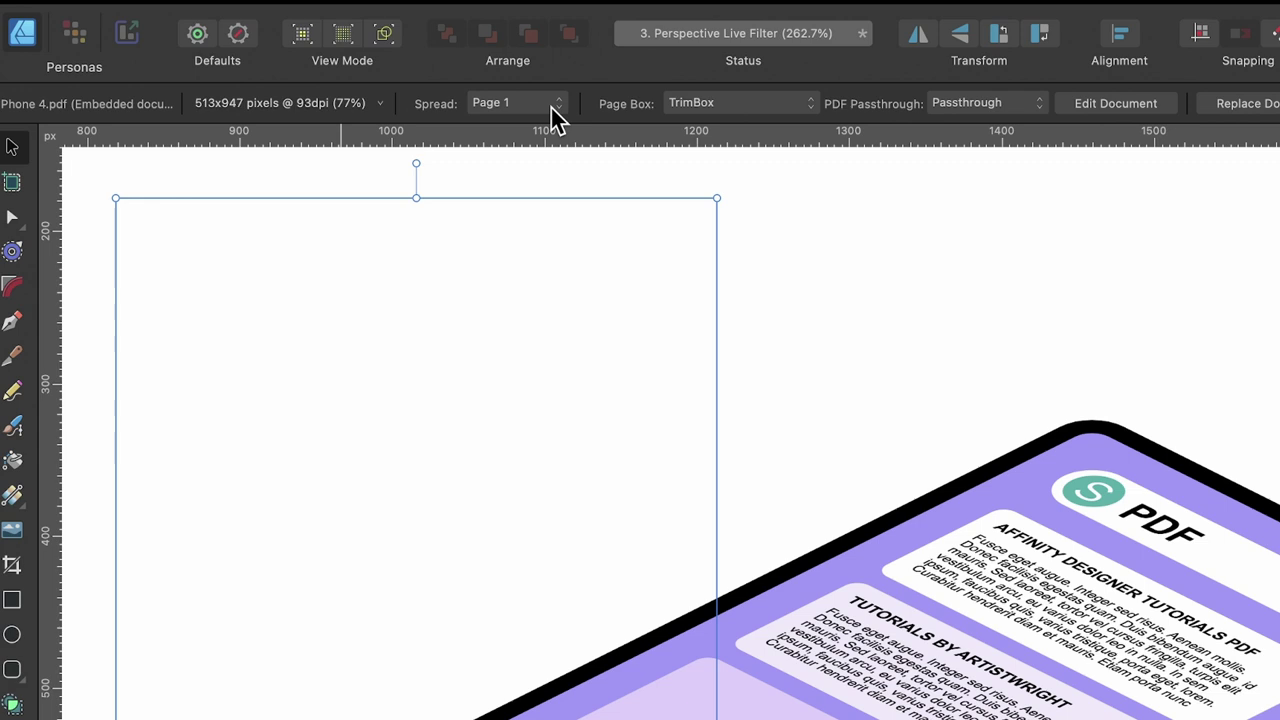
pyautogui.click(553, 106)
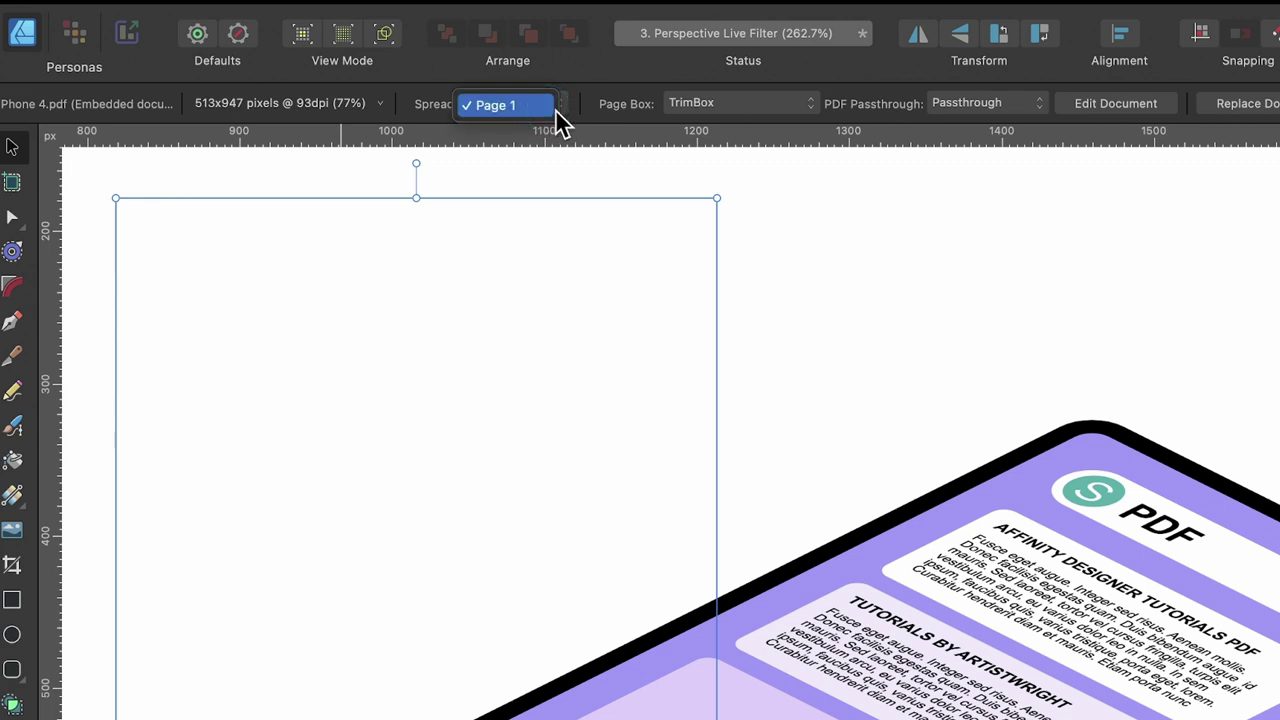
pyautogui.click(552, 108)
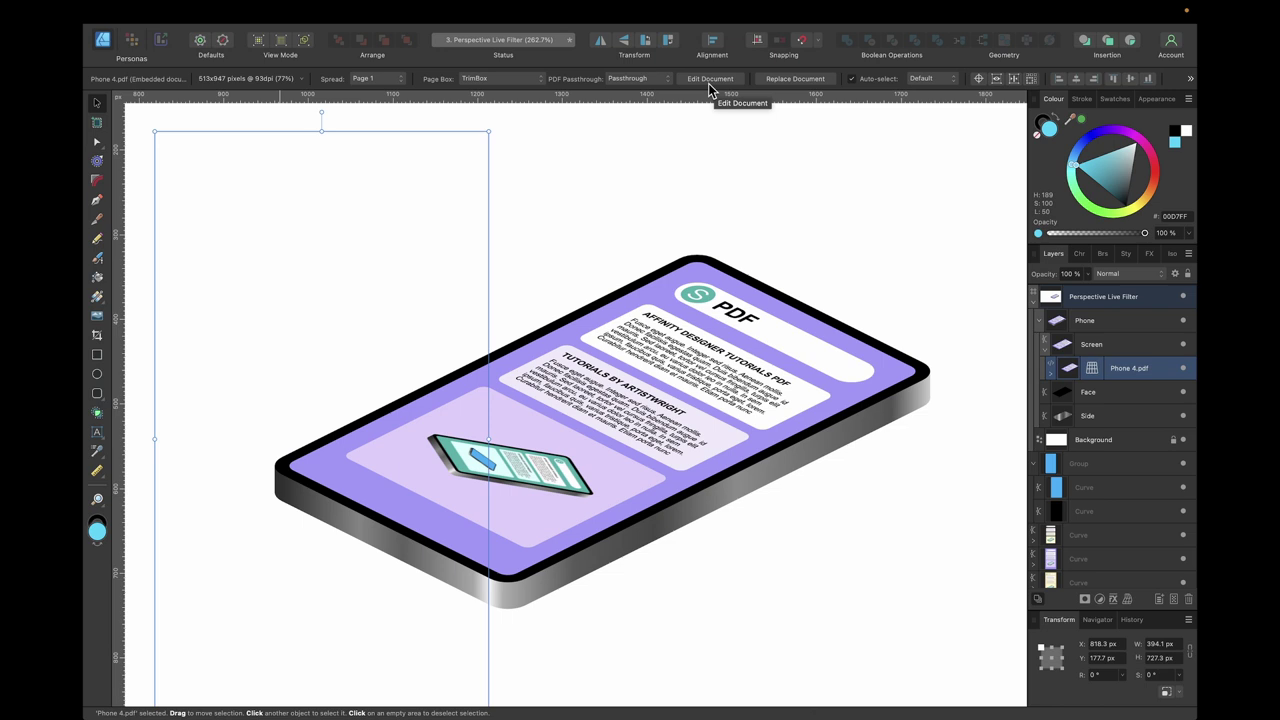
# Step: Open the embedded Phone 4.pdf for editing, fill its background rectangle with olive green BCB900, and close it to update the mockup
pyautogui.click(932, 106)
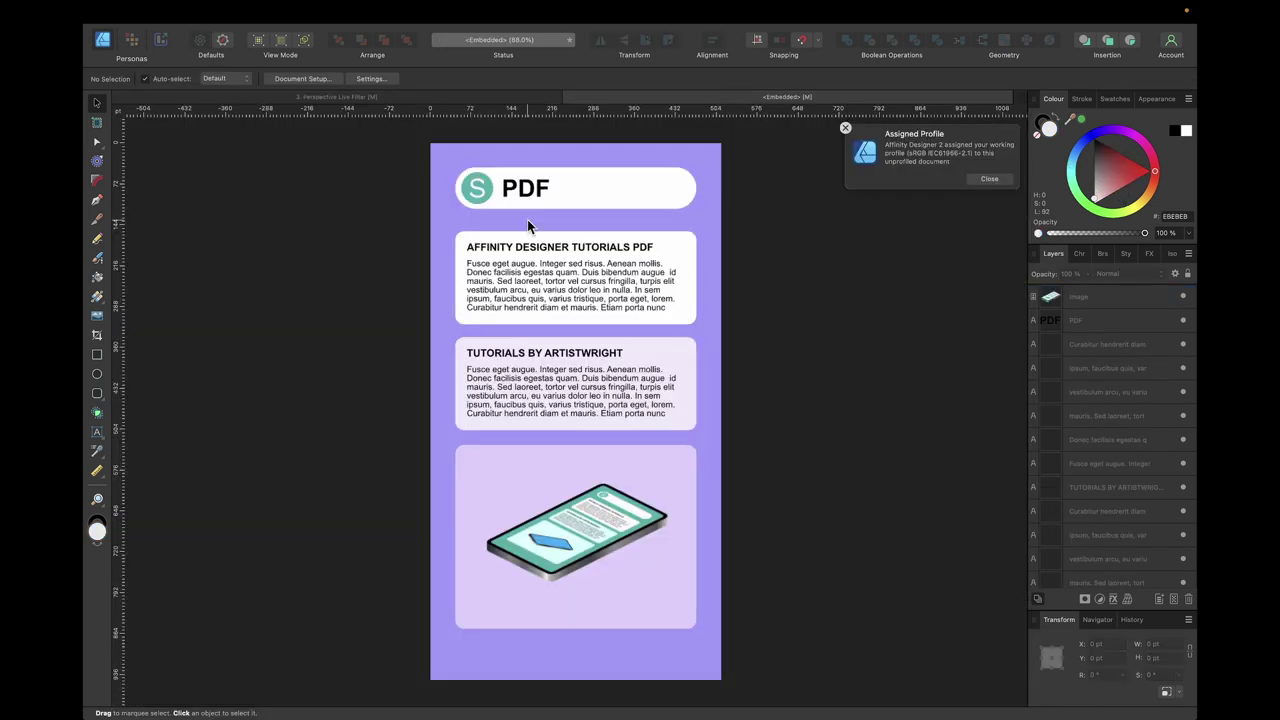
pyautogui.click(710, 206)
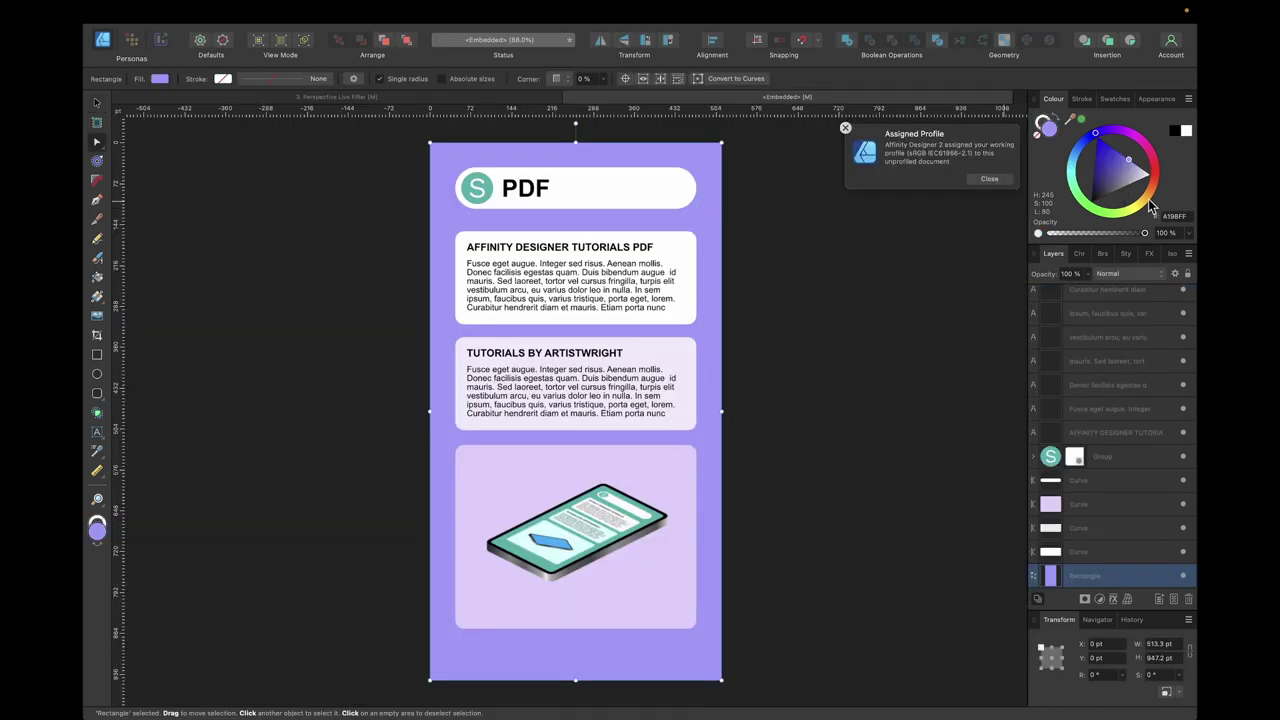
pyautogui.moveTo(1133, 122); pyautogui.dragTo(1134, 206)
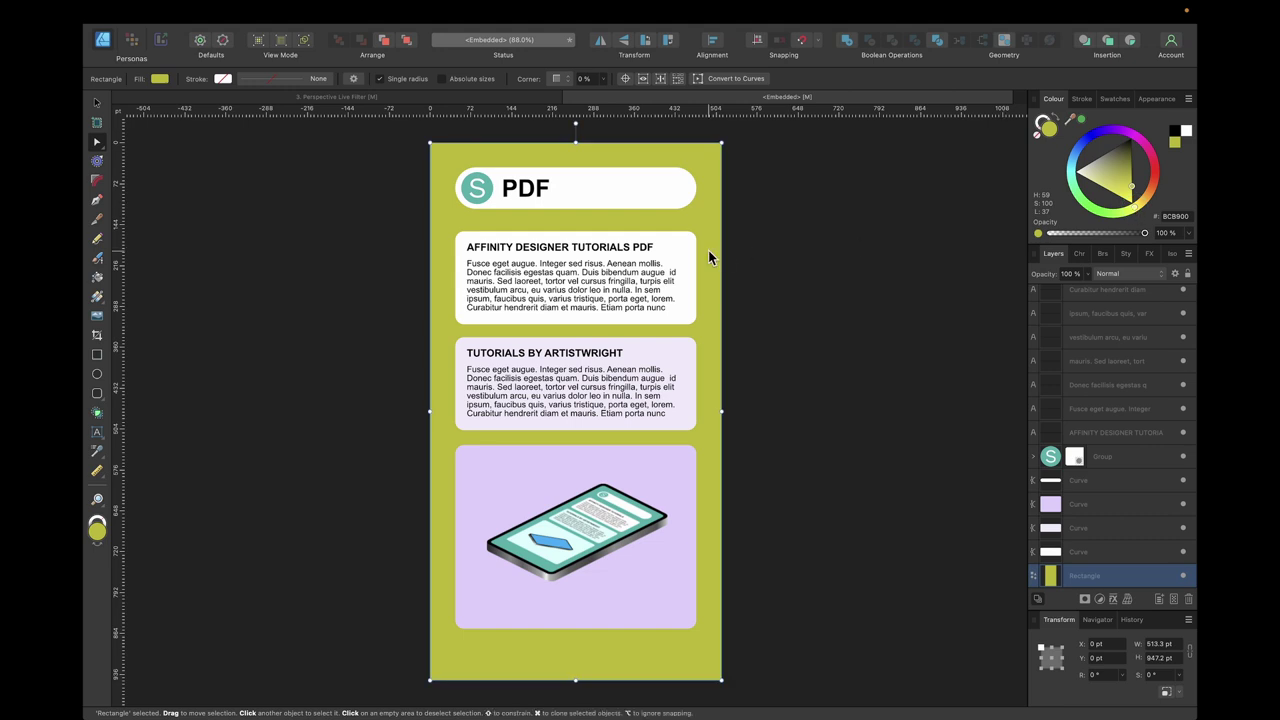
pyautogui.doubleClick(664, 462)
pyautogui.moveTo(1122, 166)
pyautogui.mouseDown()
pyautogui.moveTo(1106, 138)
pyautogui.moveTo(1118, 148)
pyautogui.mouseUp()
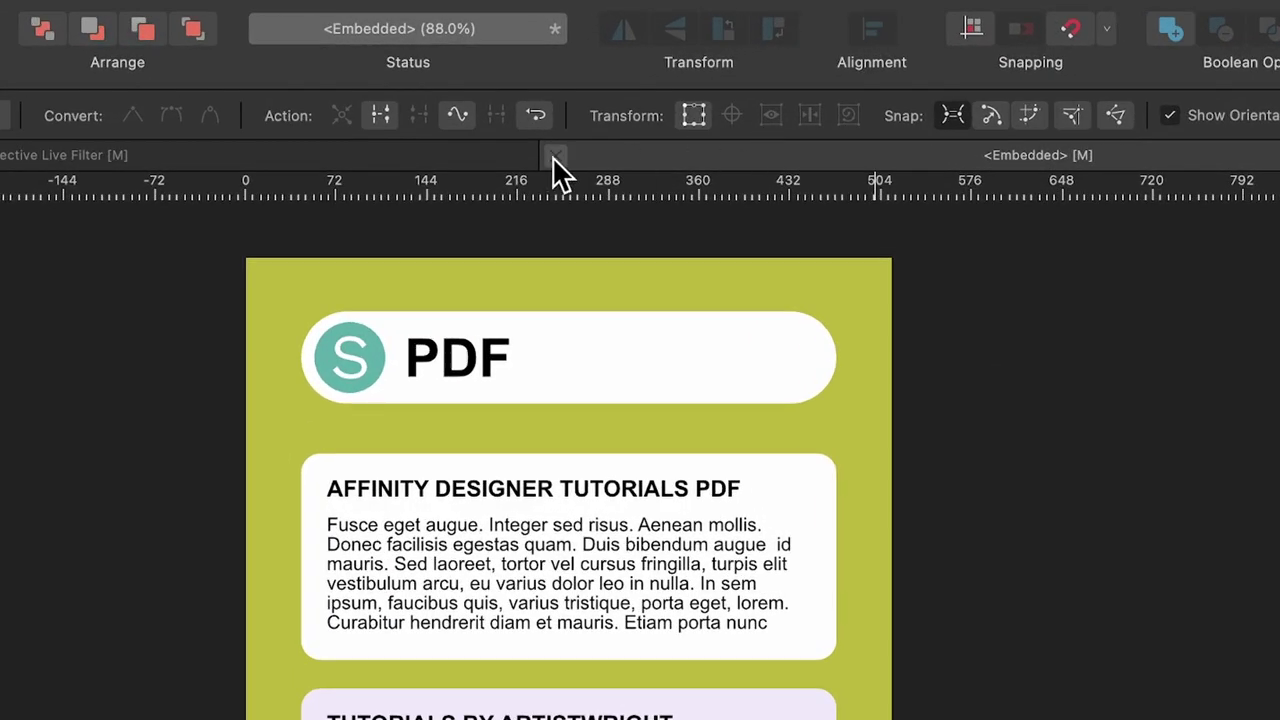
pyautogui.click(554, 157)
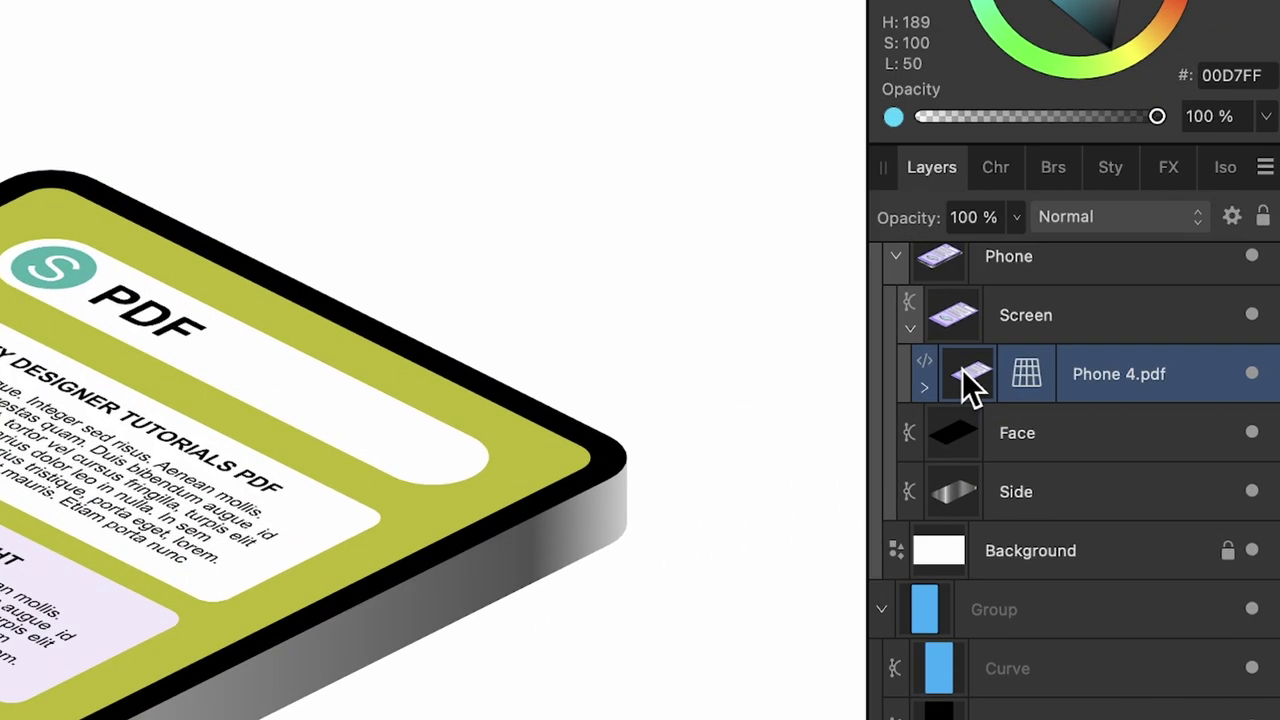
# Step: Reopen the embedded Phone 4.pdf, fill the panel behind the small phone illustration with purple 7C27FE, and return to the mockup
pyautogui.click(1238, 441)
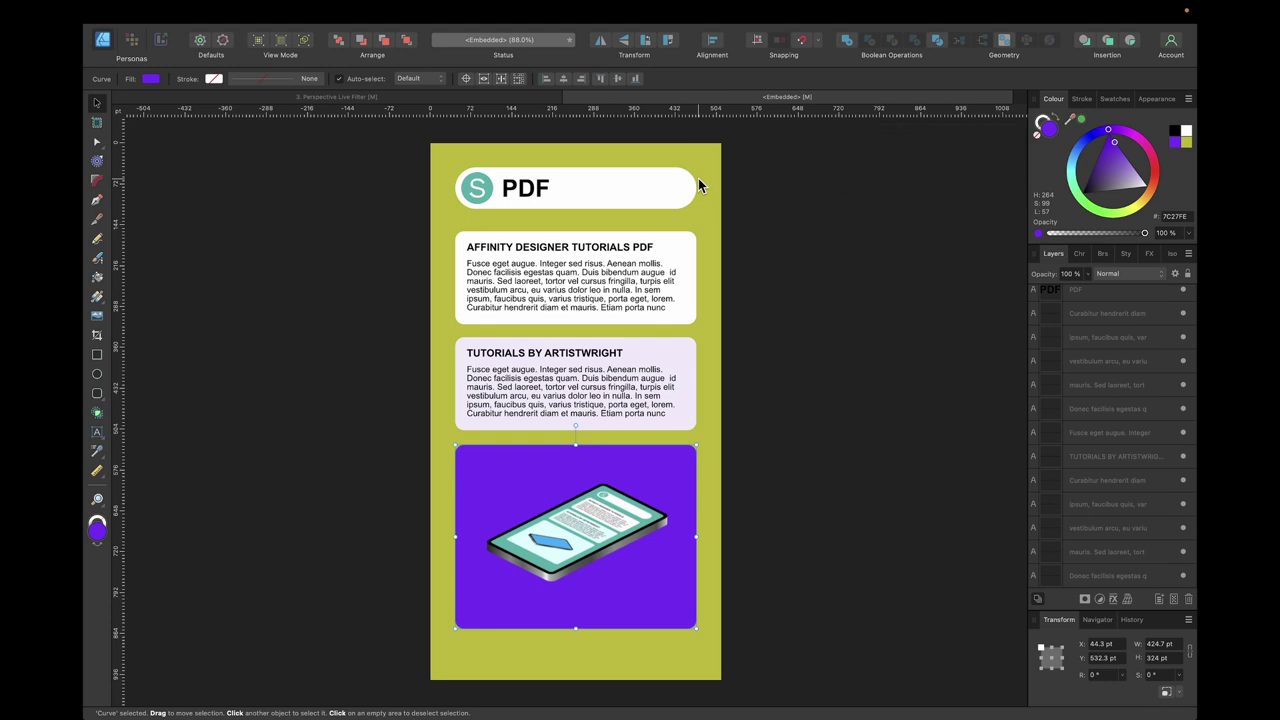
pyautogui.click(570, 96)
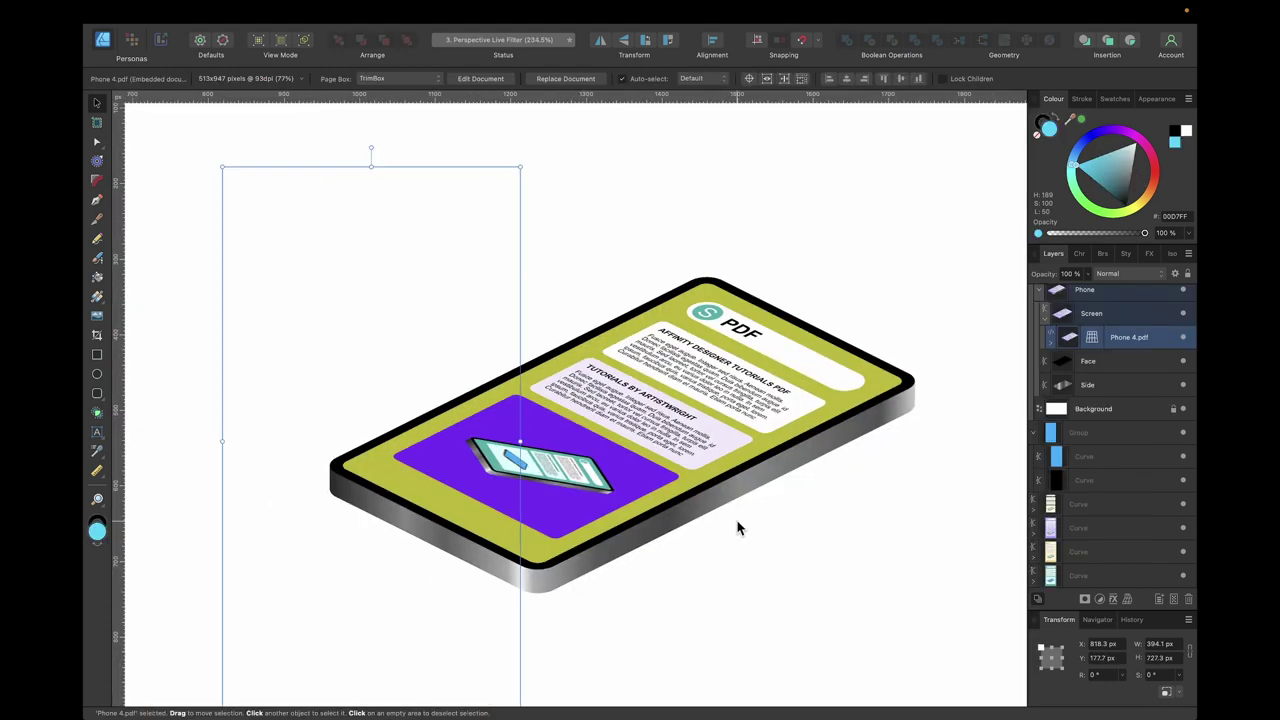
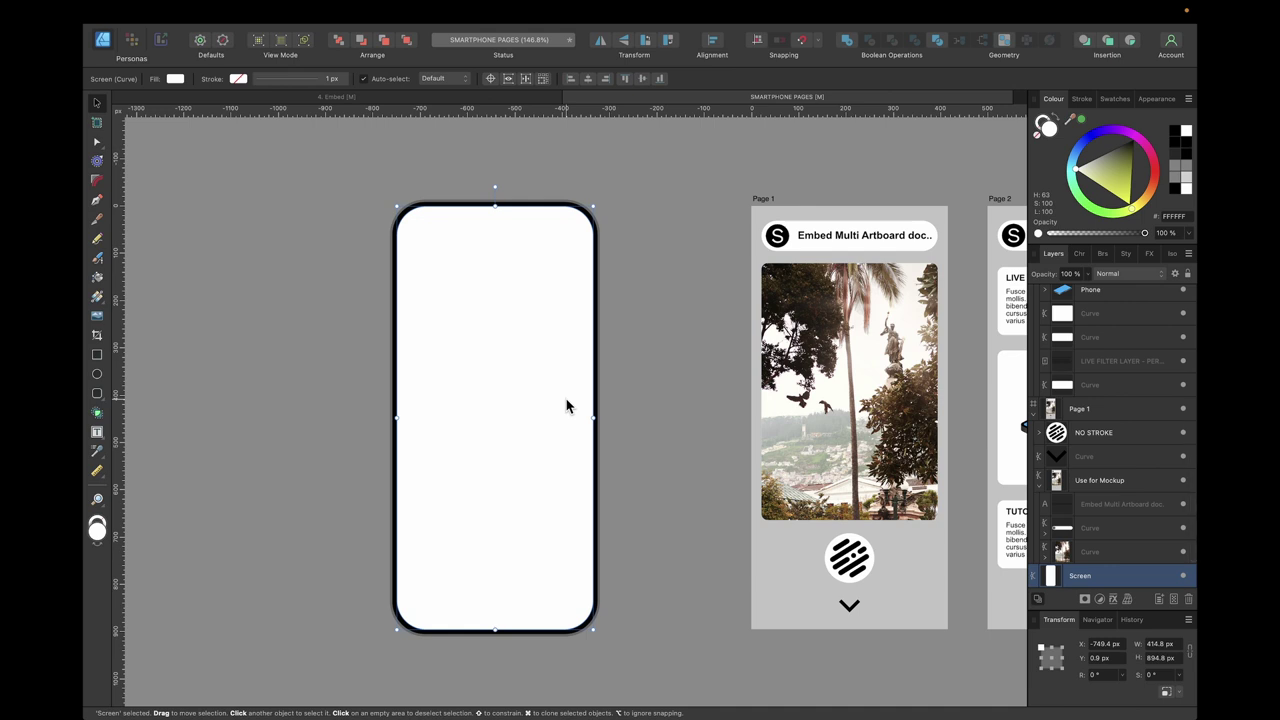
# Step: Try moving the white Screen curve onto Page 1, undo the move, and close the SMARTPHONE PAGES document to return to the Embed document
pyautogui.moveTo(566, 405); pyautogui.dragTo(920, 440)
pyautogui.press('super+z')
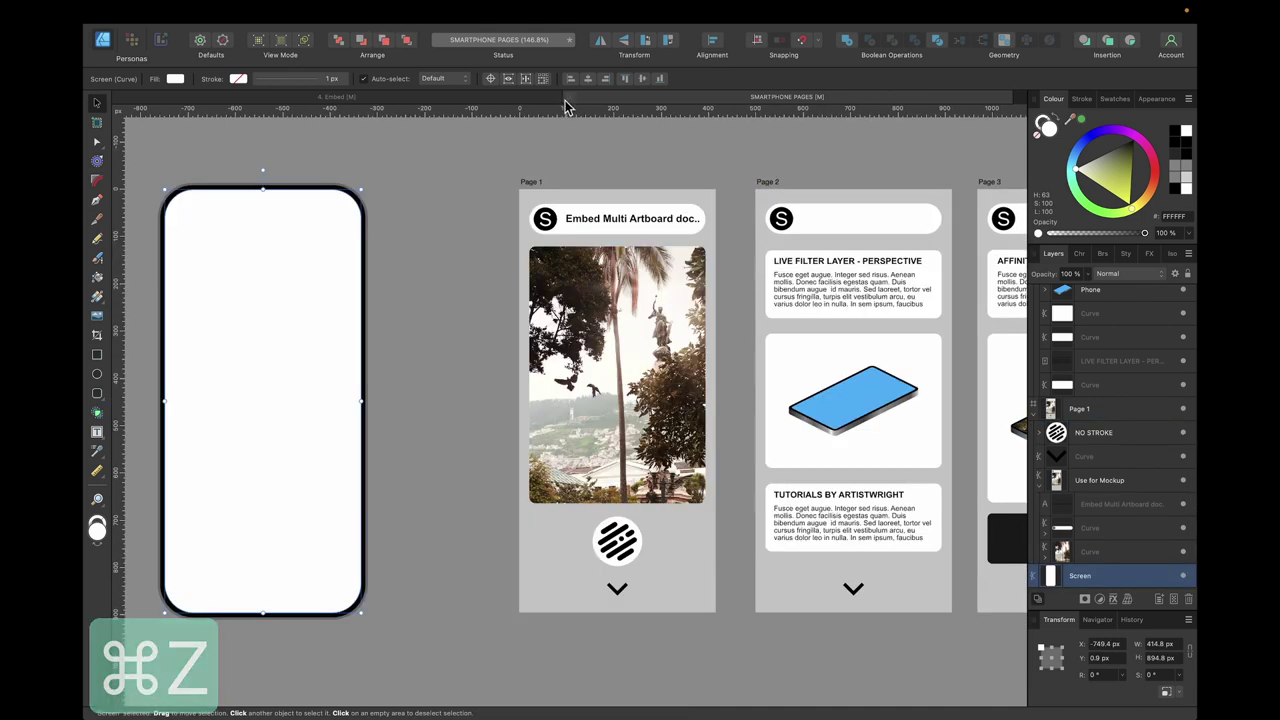
pyautogui.click(567, 98)
pyautogui.click(630, 290)
pyautogui.scroll(-2, 672, 204)
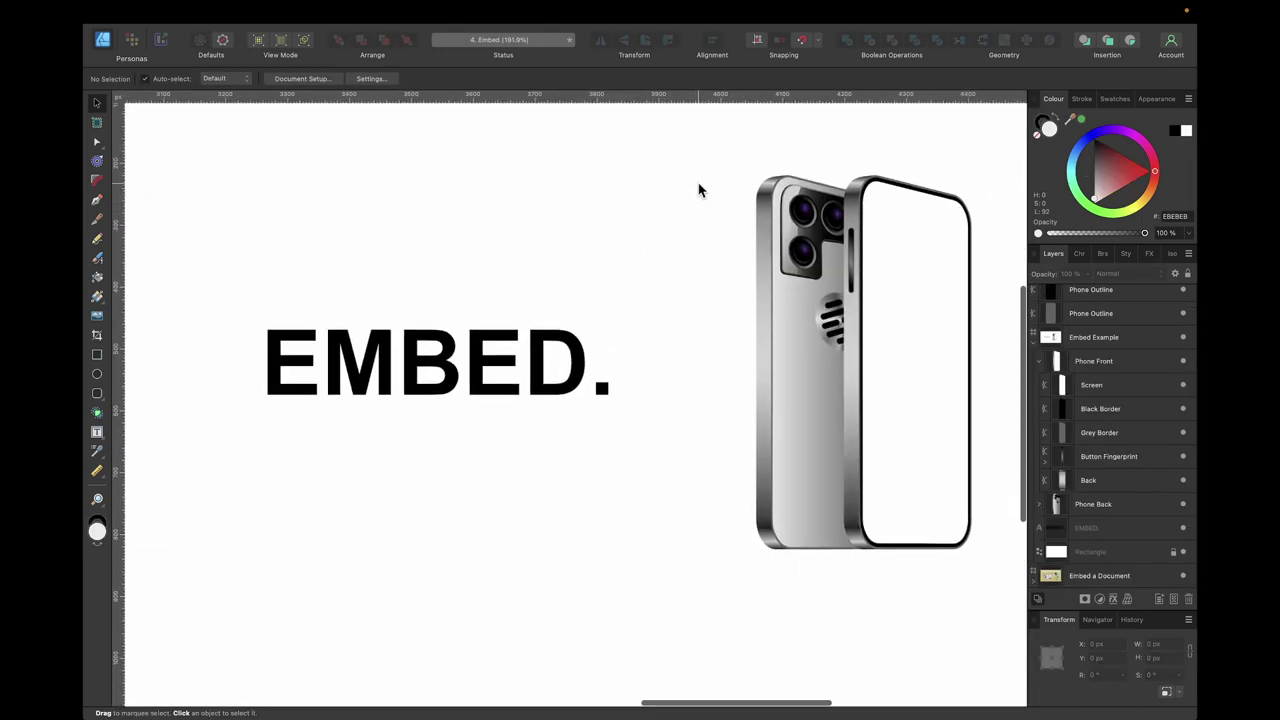
# Step: Load SMARTPHONE PAGES.afdesign from the Images folder for placing into the Embed Example artboard
pyautogui.click(920, 320)
pyautogui.hscroll(5, 920, 320)
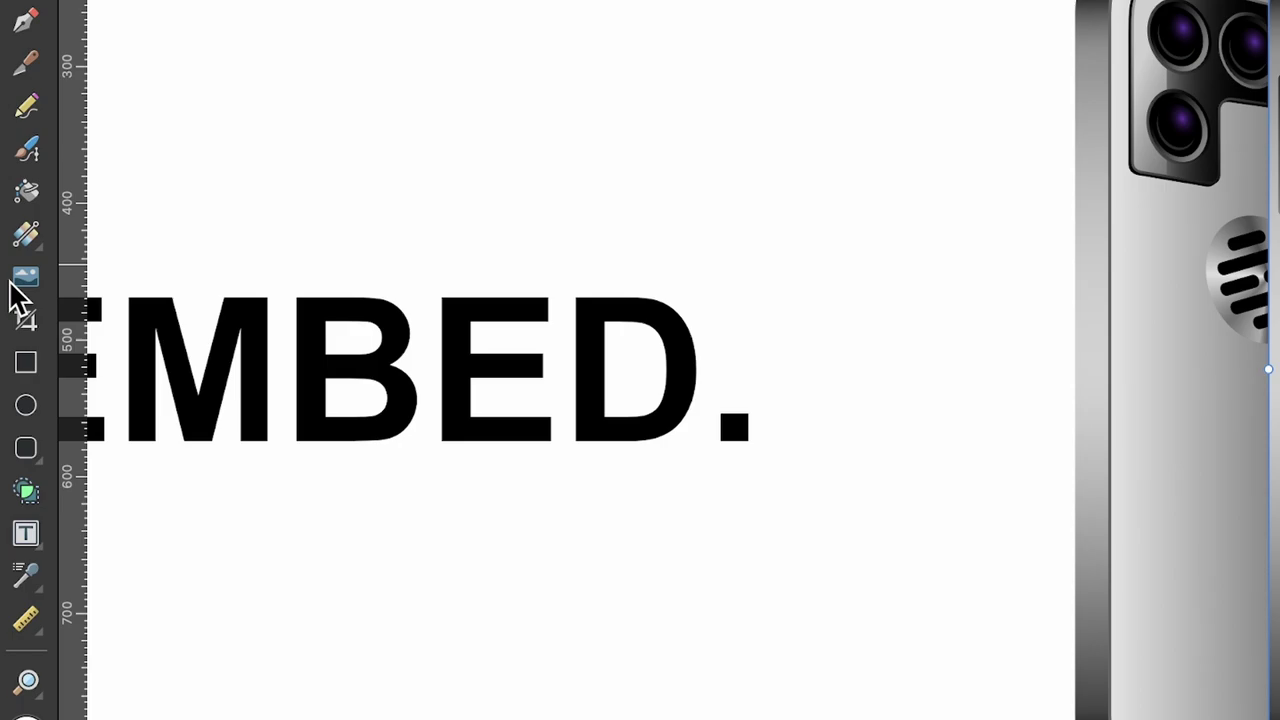
pyautogui.click(25, 280)
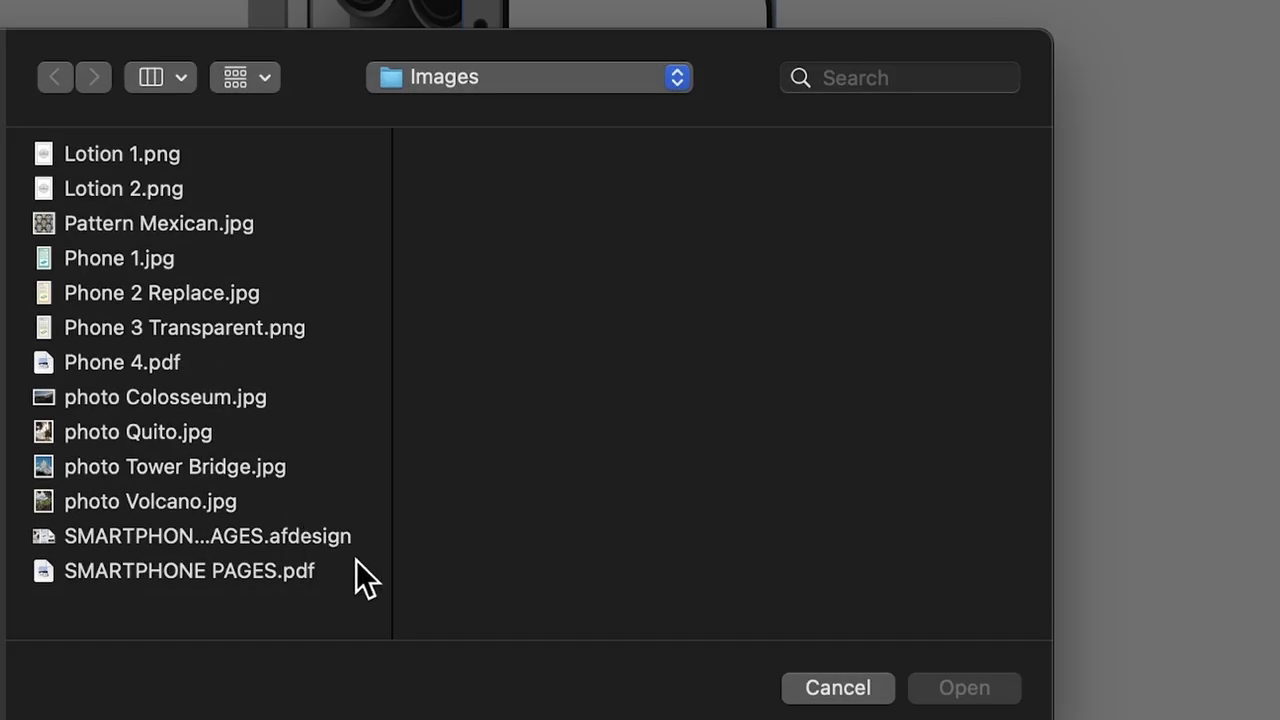
pyautogui.doubleClick(397, 583)
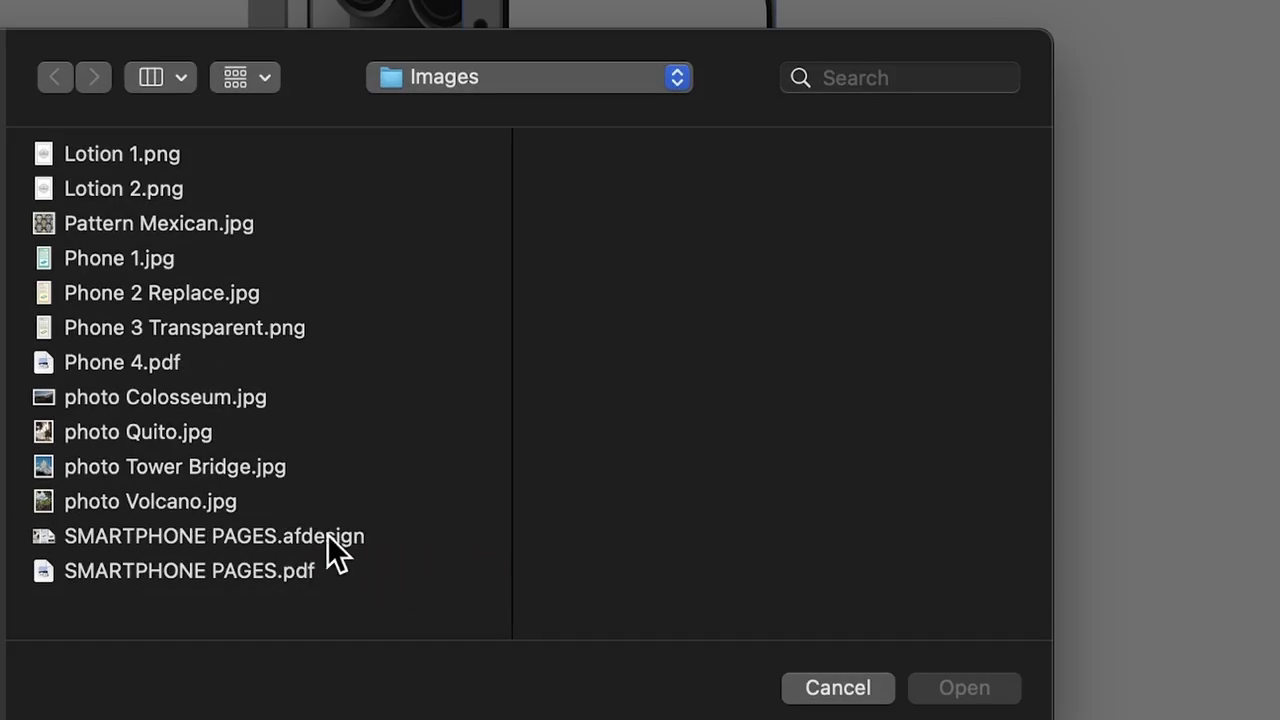
pyautogui.click(250, 537)
pyautogui.click(925, 690)
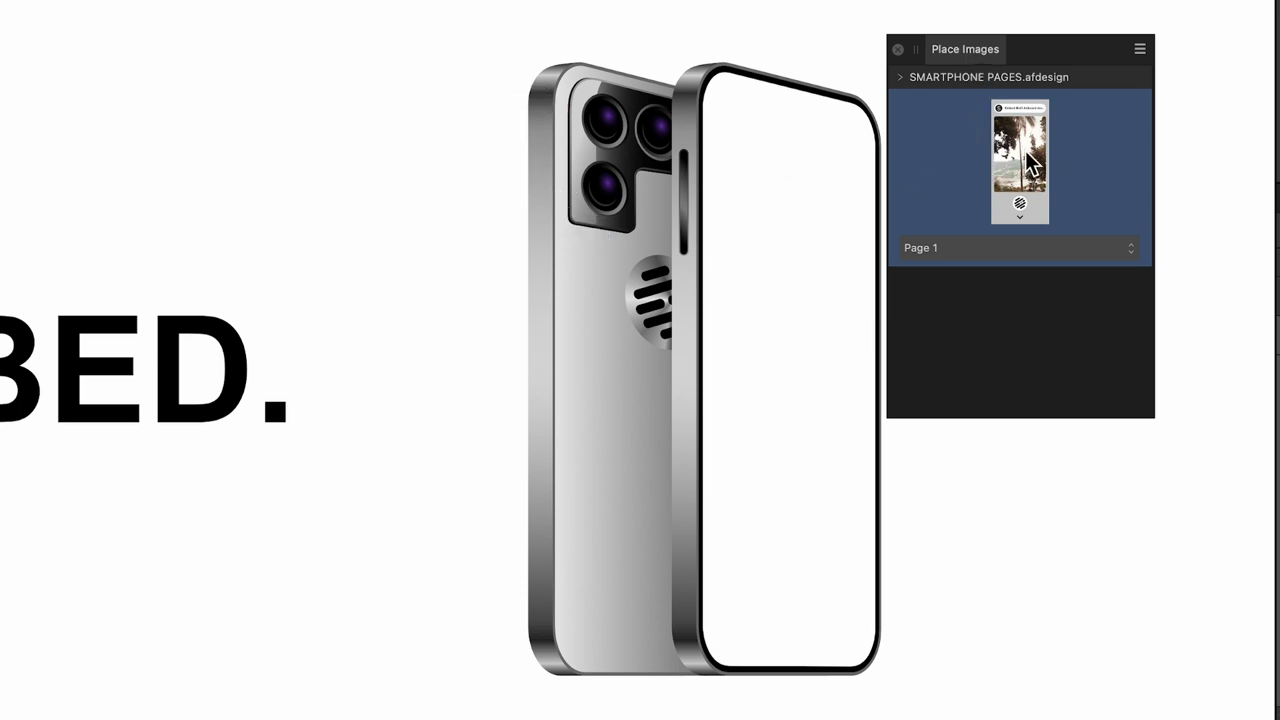
# Step: Choose Page 1 of SMARTPHONE PAGES.afdesign and place it near the phones at about 285 × 615 px
pyautogui.click(990, 258)
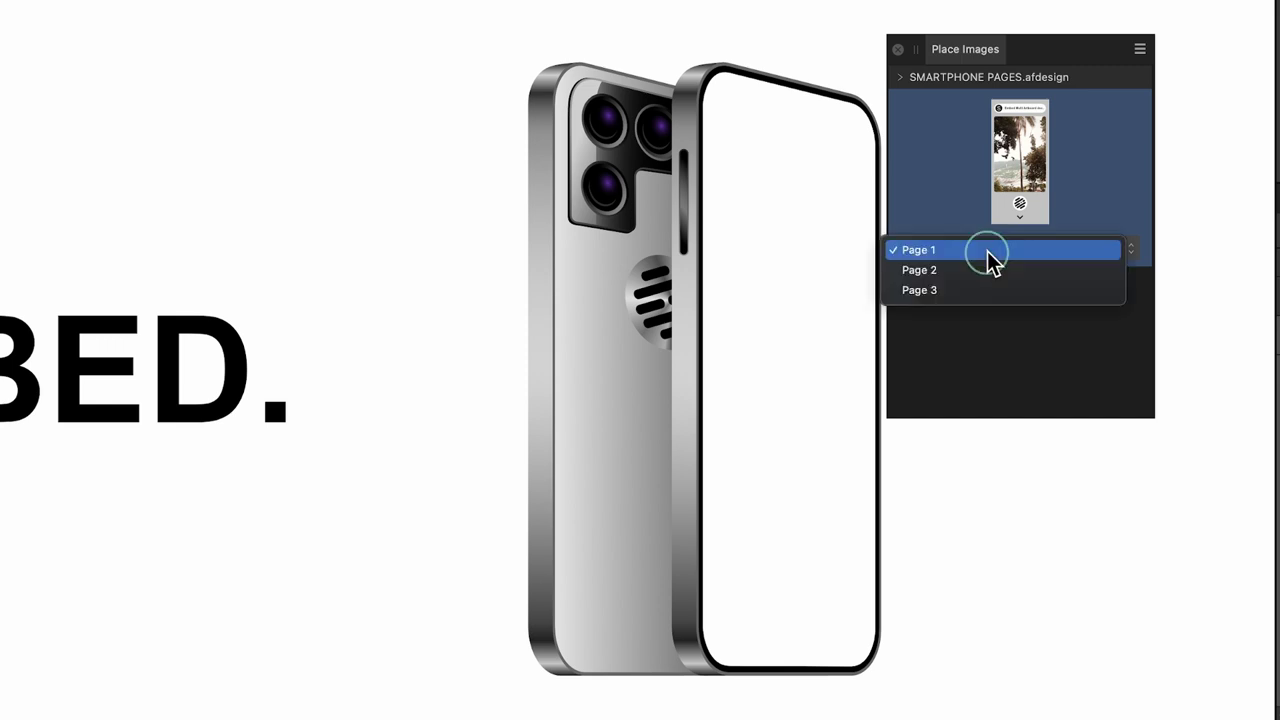
pyautogui.click(997, 260)
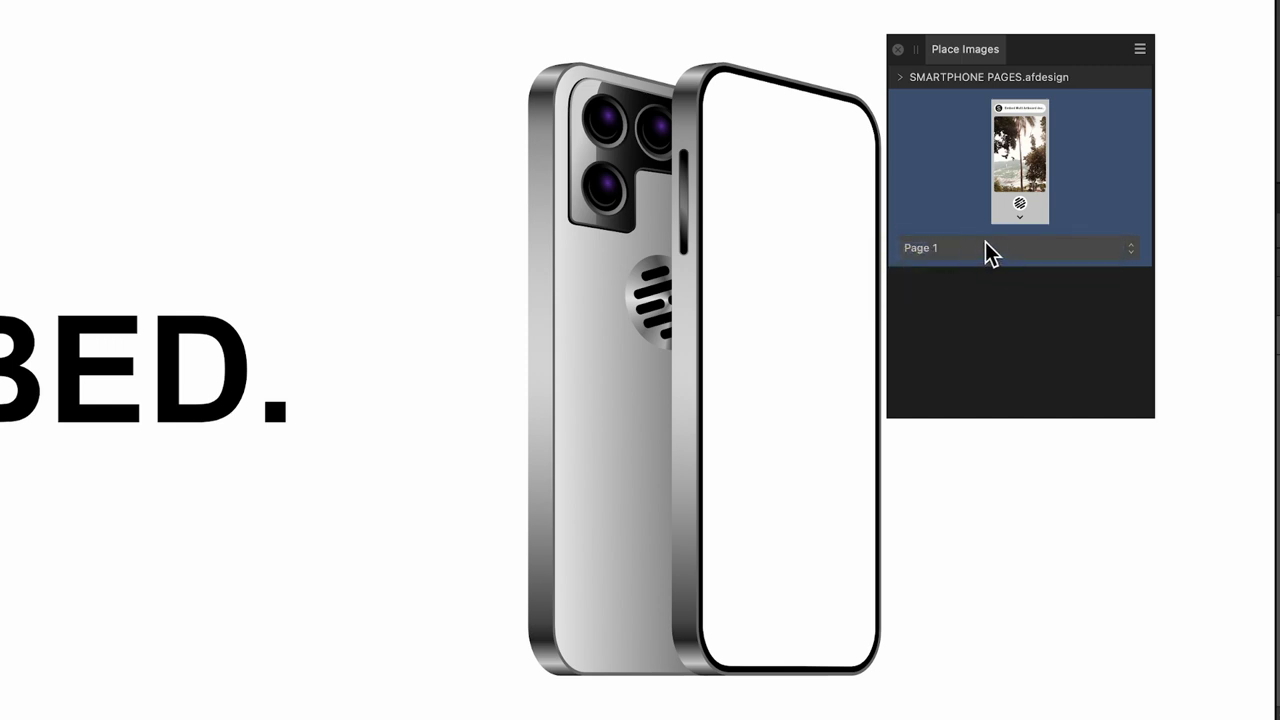
pyautogui.moveTo(362, 74); pyautogui.dragTo(729, 671)
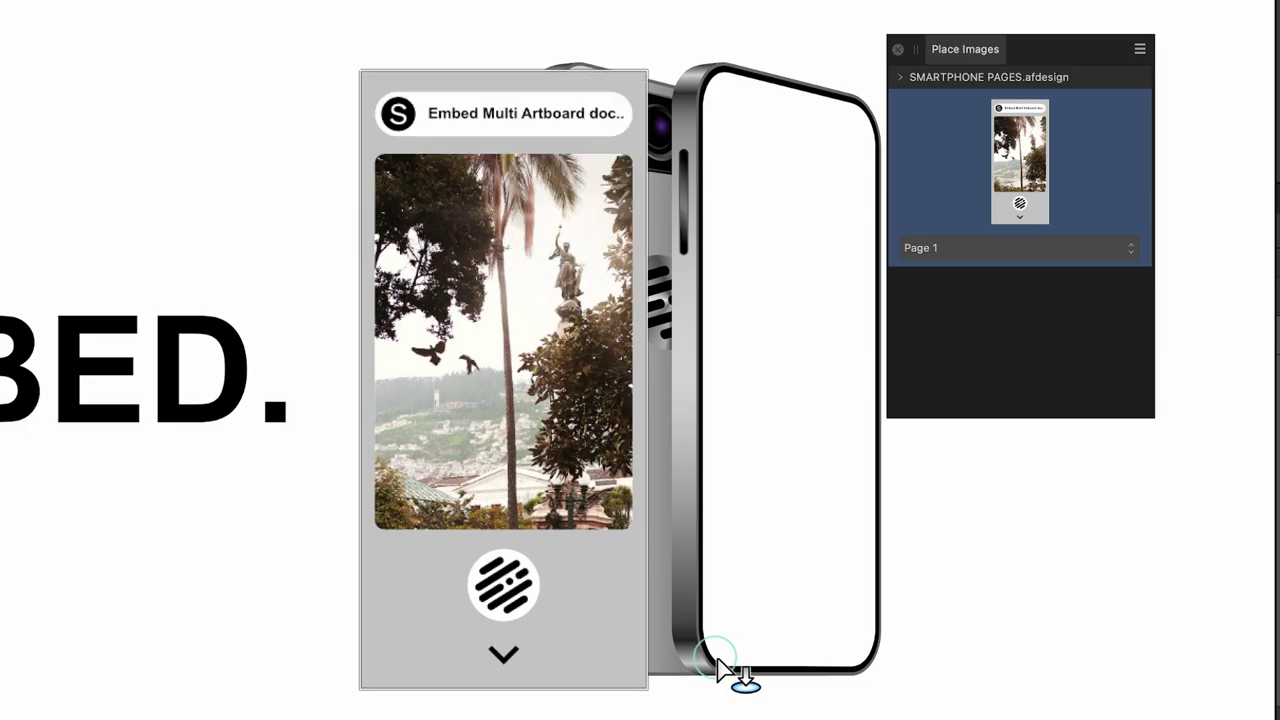
# Step: Position the embedded page over the front phone's screen, reduce its opacity, and scale it down slightly to match the screen
pyautogui.moveTo(539, 497); pyautogui.dragTo(896, 494)
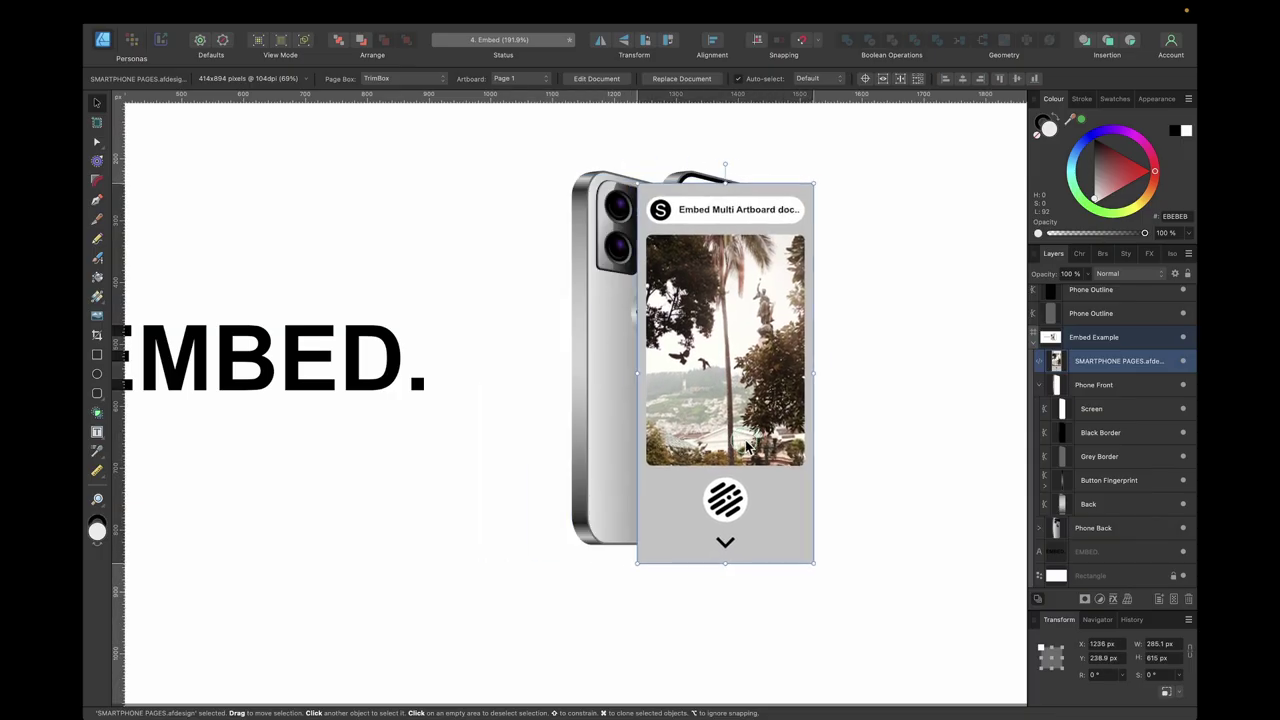
pyautogui.moveTo(797, 432); pyautogui.dragTo(785, 432)
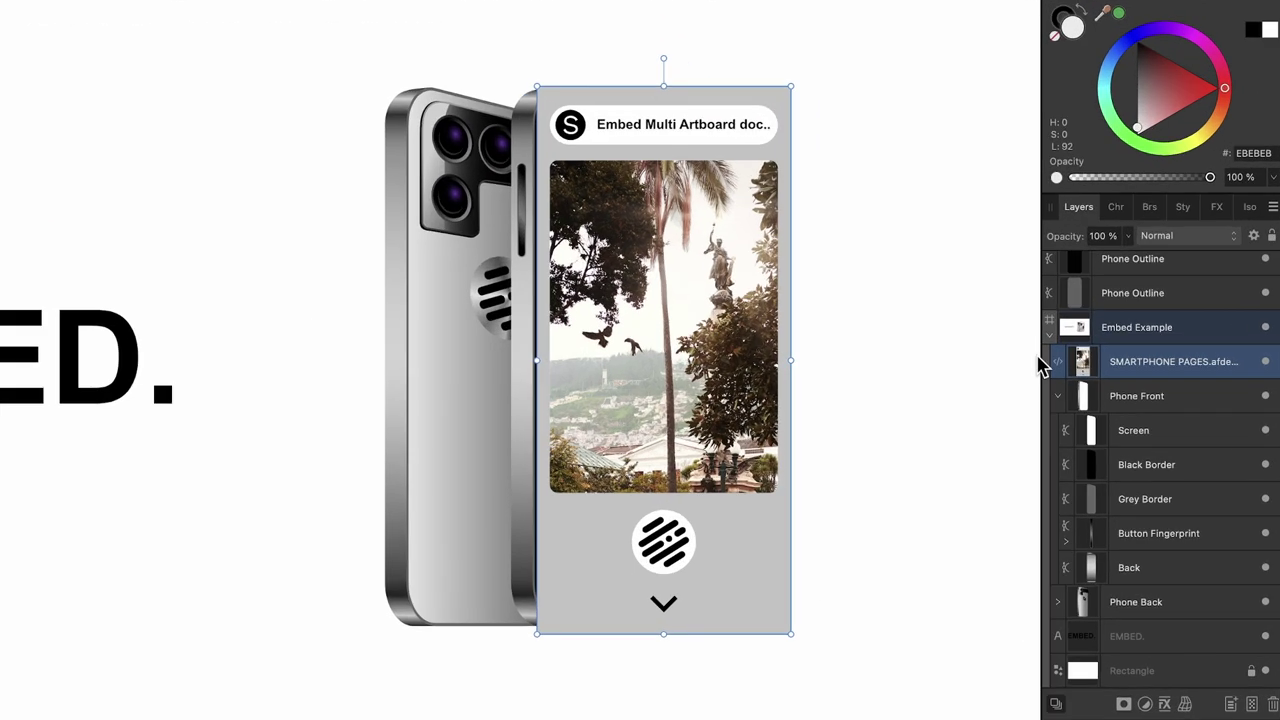
pyautogui.moveTo(1133, 238); pyautogui.dragTo(1046, 283)
pyautogui.moveTo(791, 632); pyautogui.dragTo(772, 624)
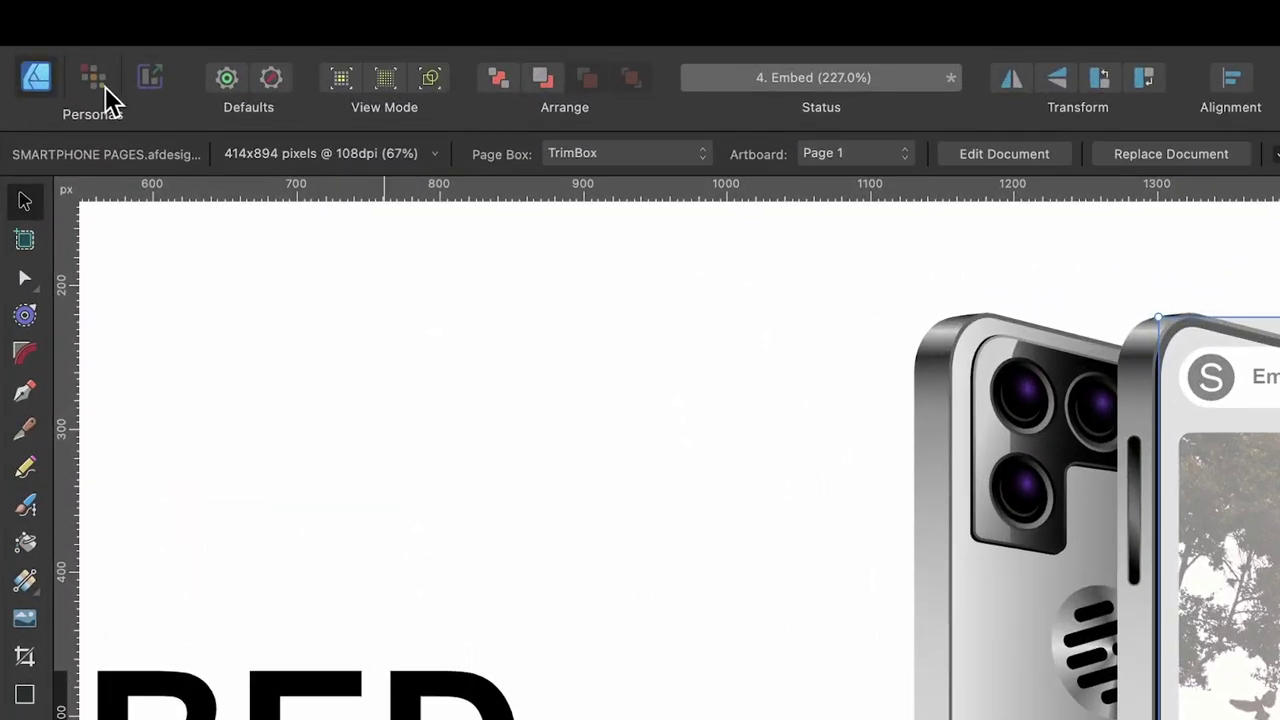
# Step: Add a live Perspective filter to the embedded SMARTPHONE PAGES.afdesign layer in the Pixel Persona
pyautogui.click(100, 82)
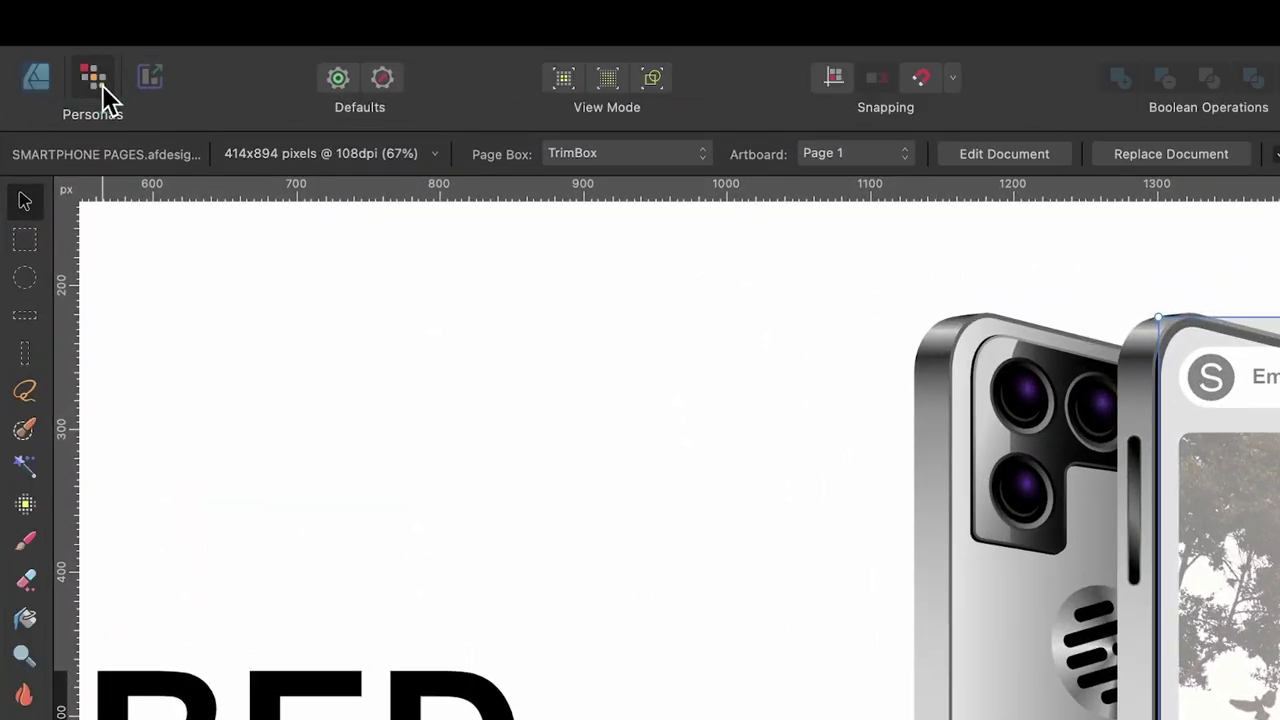
pyautogui.click(372, 22)
pyautogui.moveTo(430, 470)
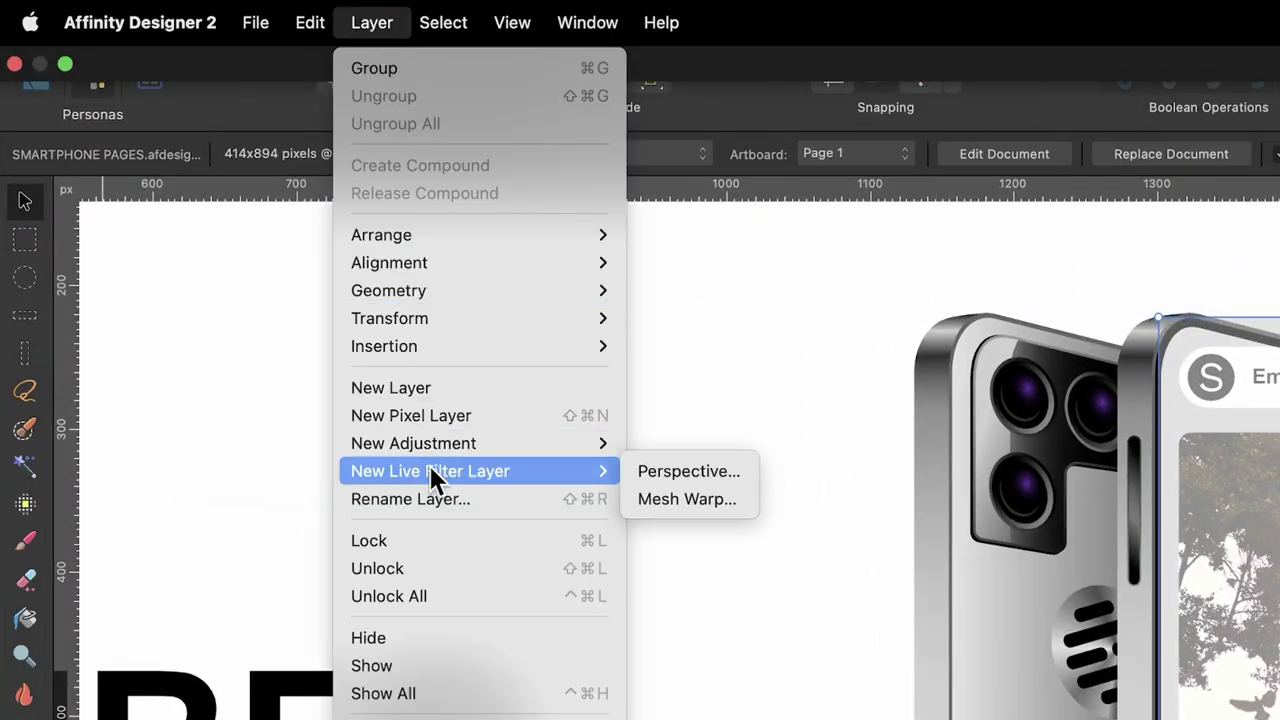
pyautogui.click(663, 472)
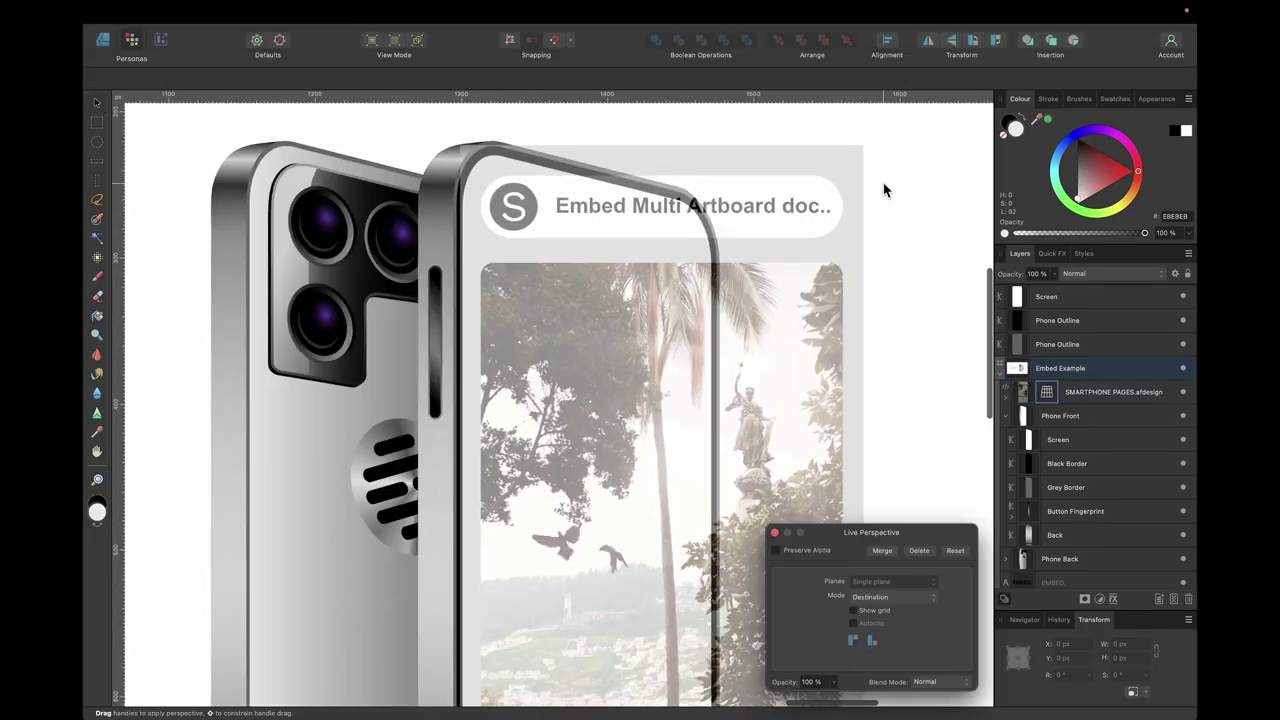
# Step: Pull the embedded page's two right-hand perspective corners inward onto the right edge of the front phone's screen
pyautogui.hscroll(3, 884, 190)
pyautogui.scroll(1, 782, 180)
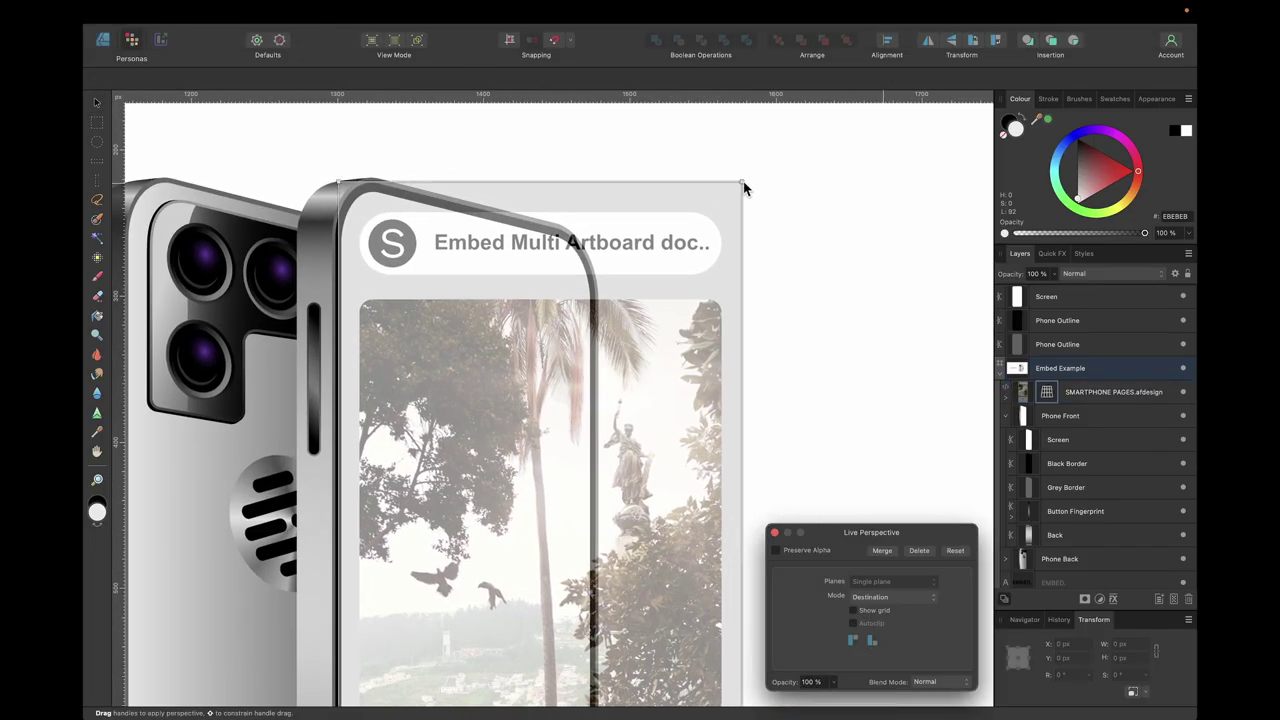
pyautogui.moveTo(743, 182); pyautogui.dragTo(586, 242)
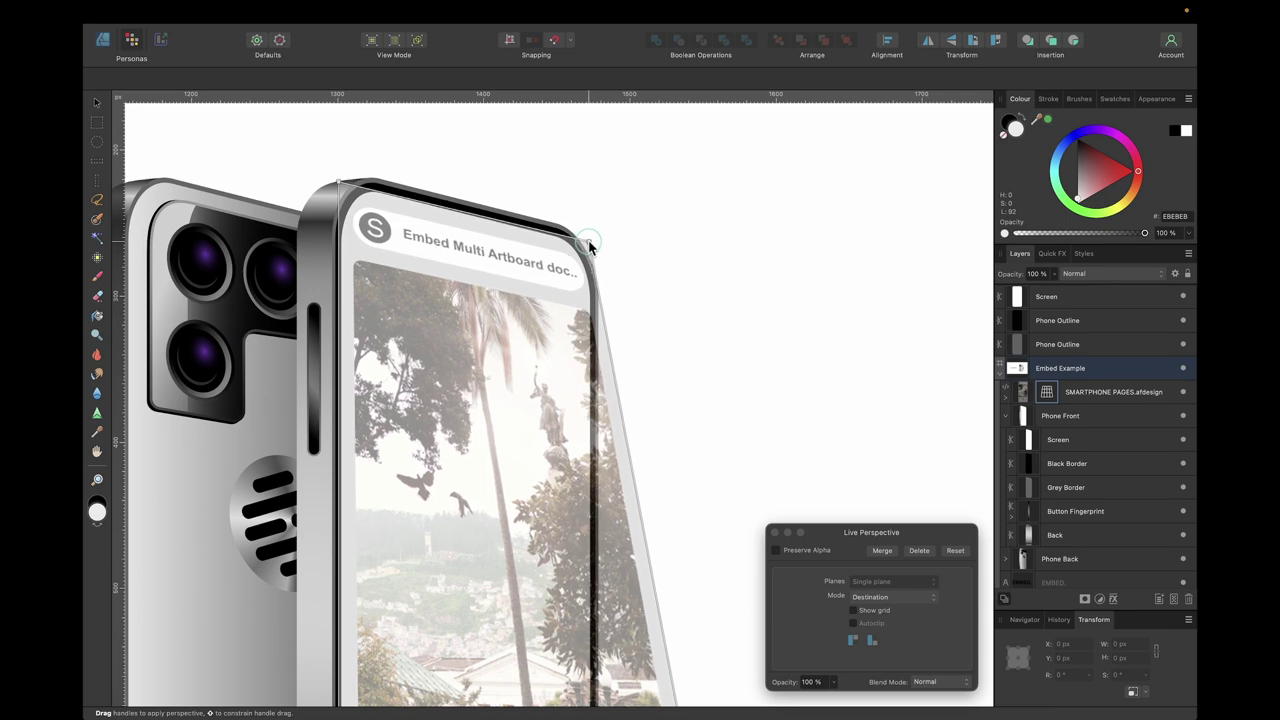
pyautogui.scroll(-6, 600, 450)
pyautogui.moveTo(713, 673); pyautogui.dragTo(586, 674)
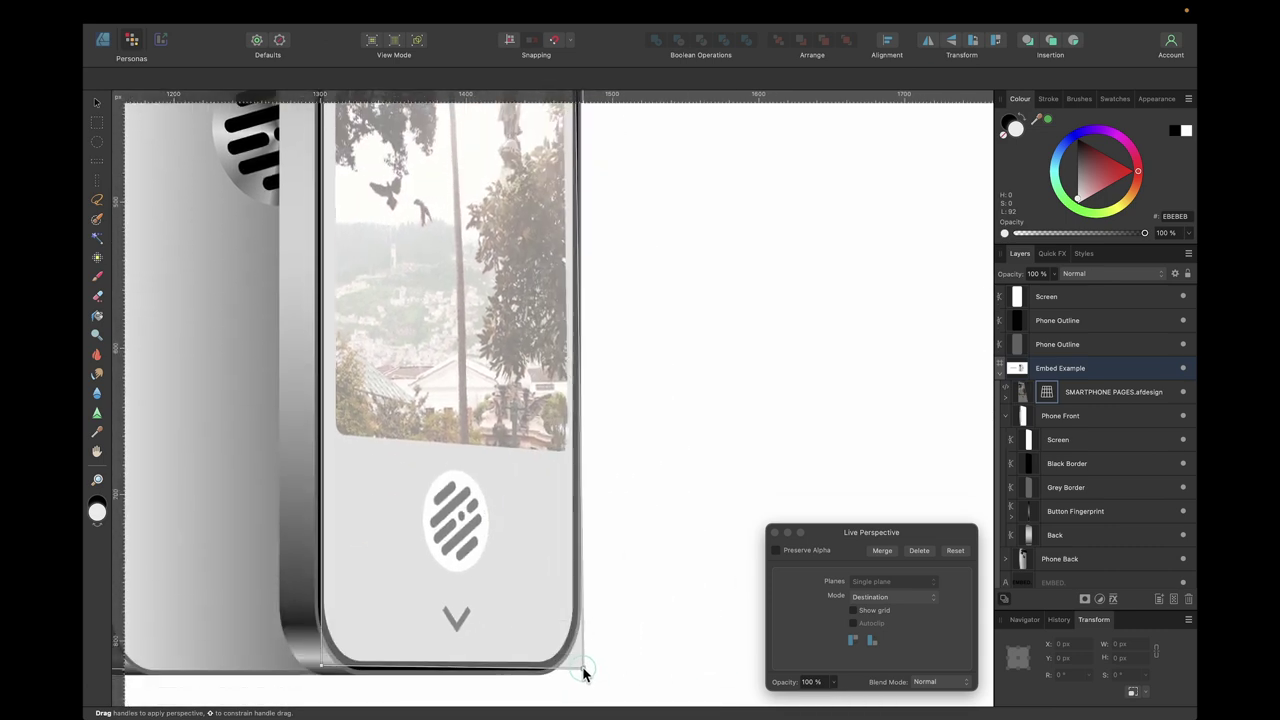
pyautogui.scroll(3, 321, 670)
pyautogui.scroll(3, 321, 670)
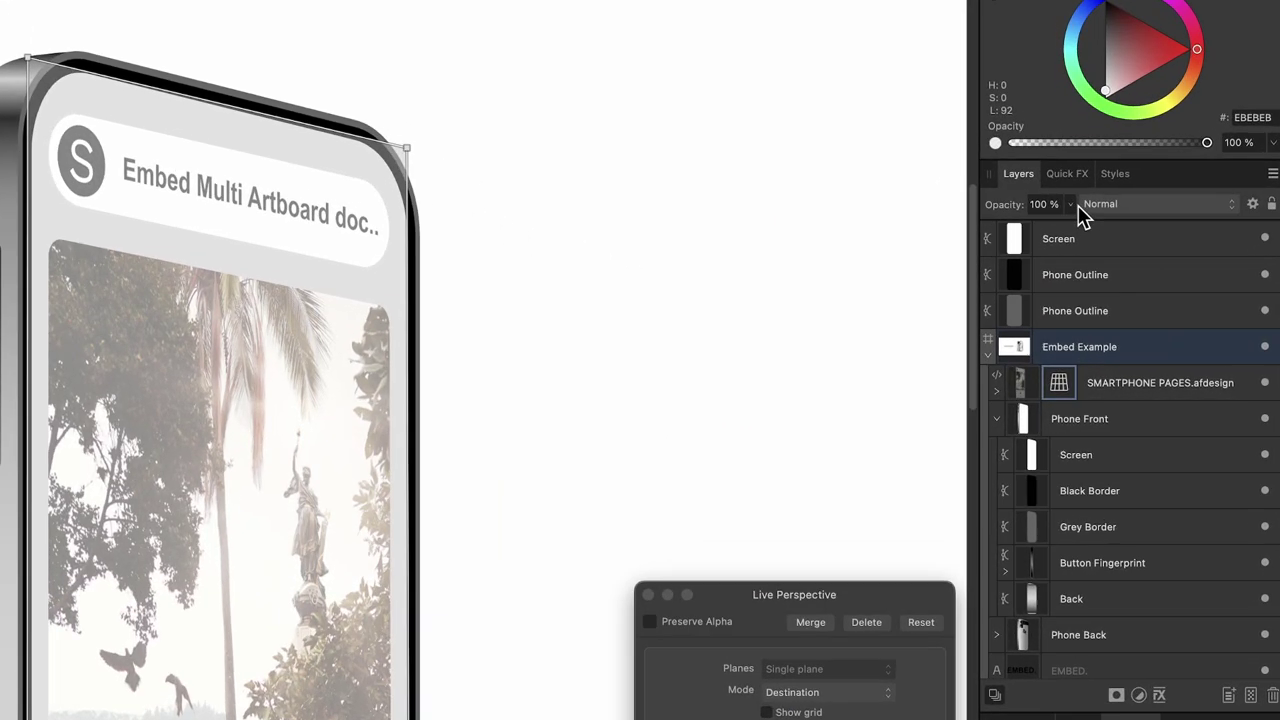
# Step: Set the embedded SMARTPHONE PAGES.afdesign layer's opacity to 100%
pyautogui.click(1048, 256)
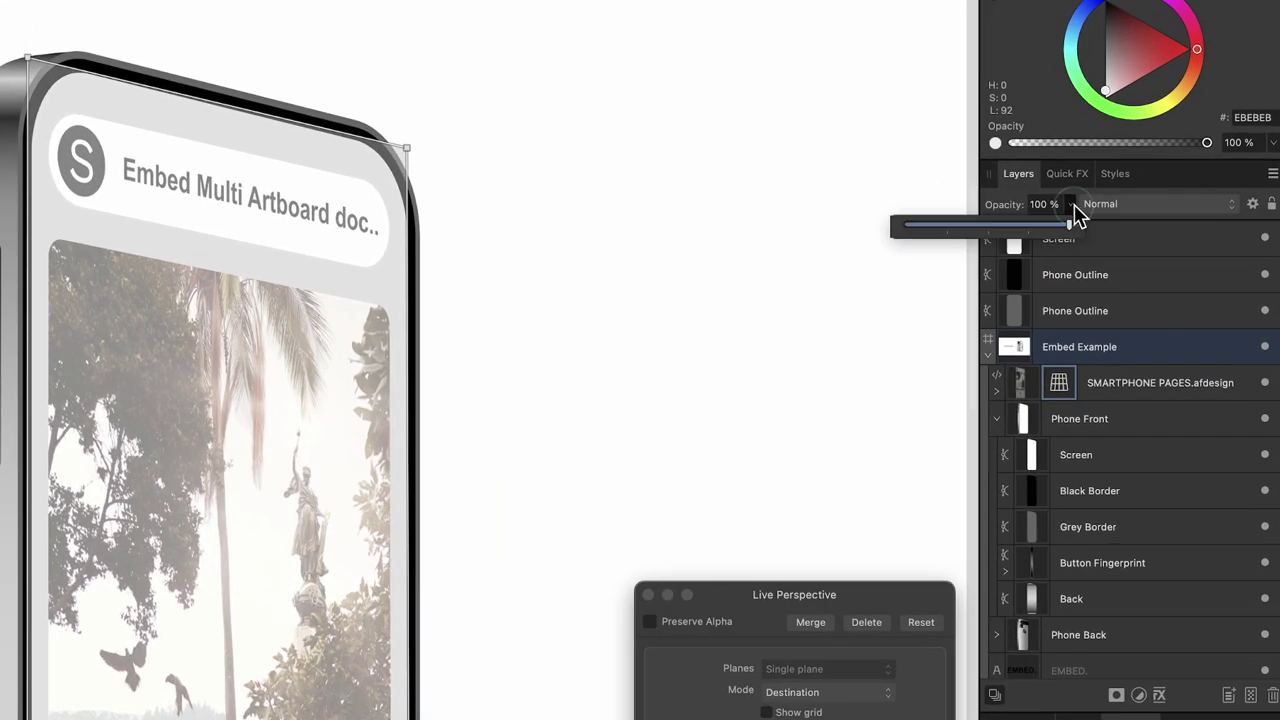
pyautogui.click(1025, 383)
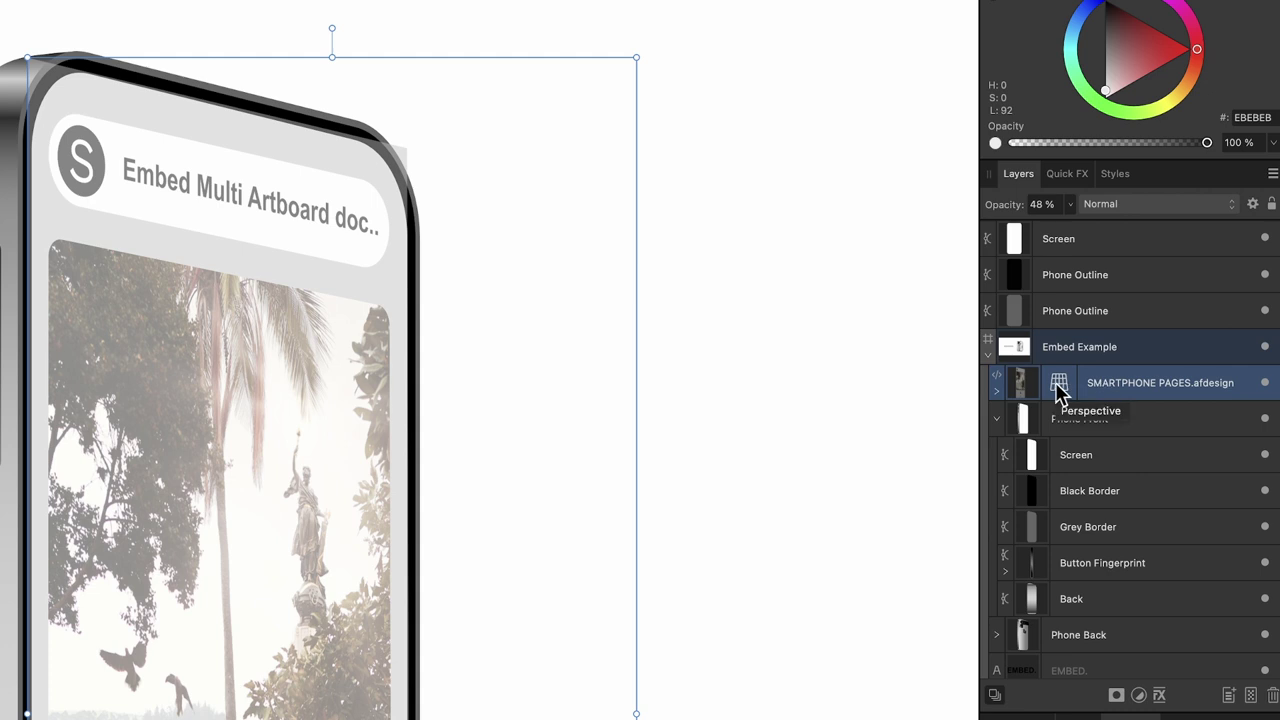
pyautogui.click(1066, 213)
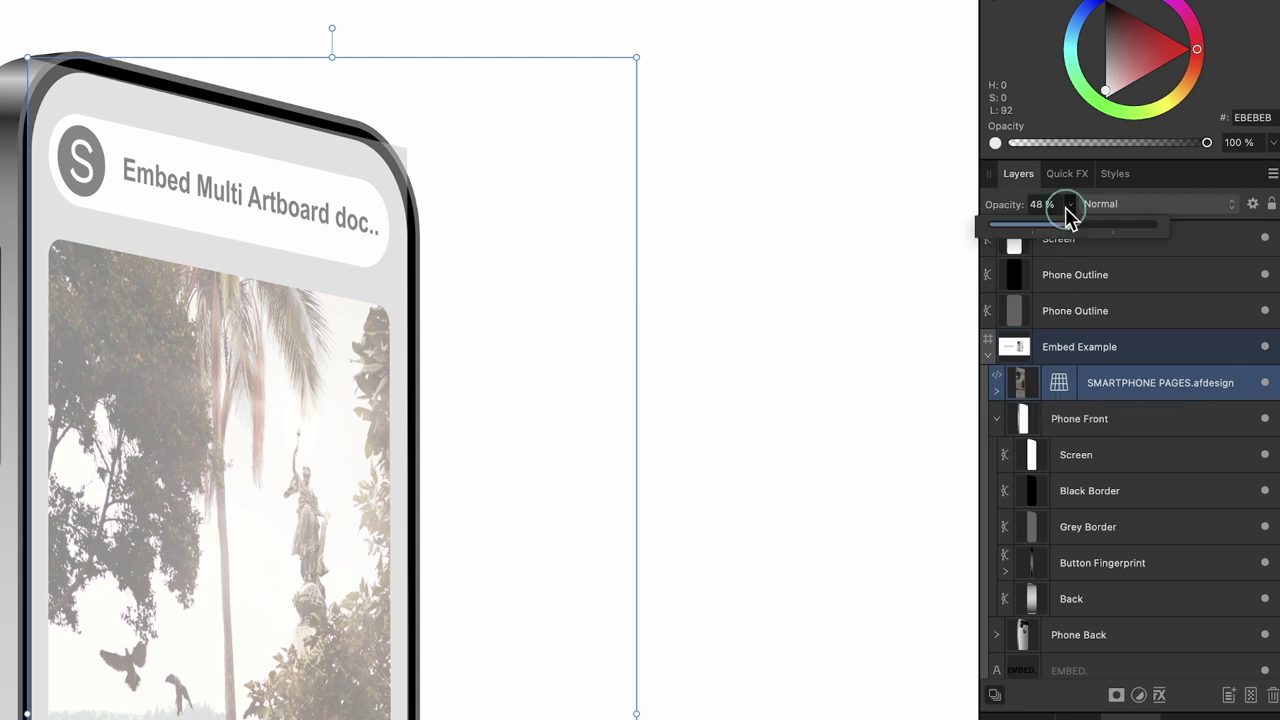
pyautogui.moveTo(1066, 213); pyautogui.dragTo(1197, 229)
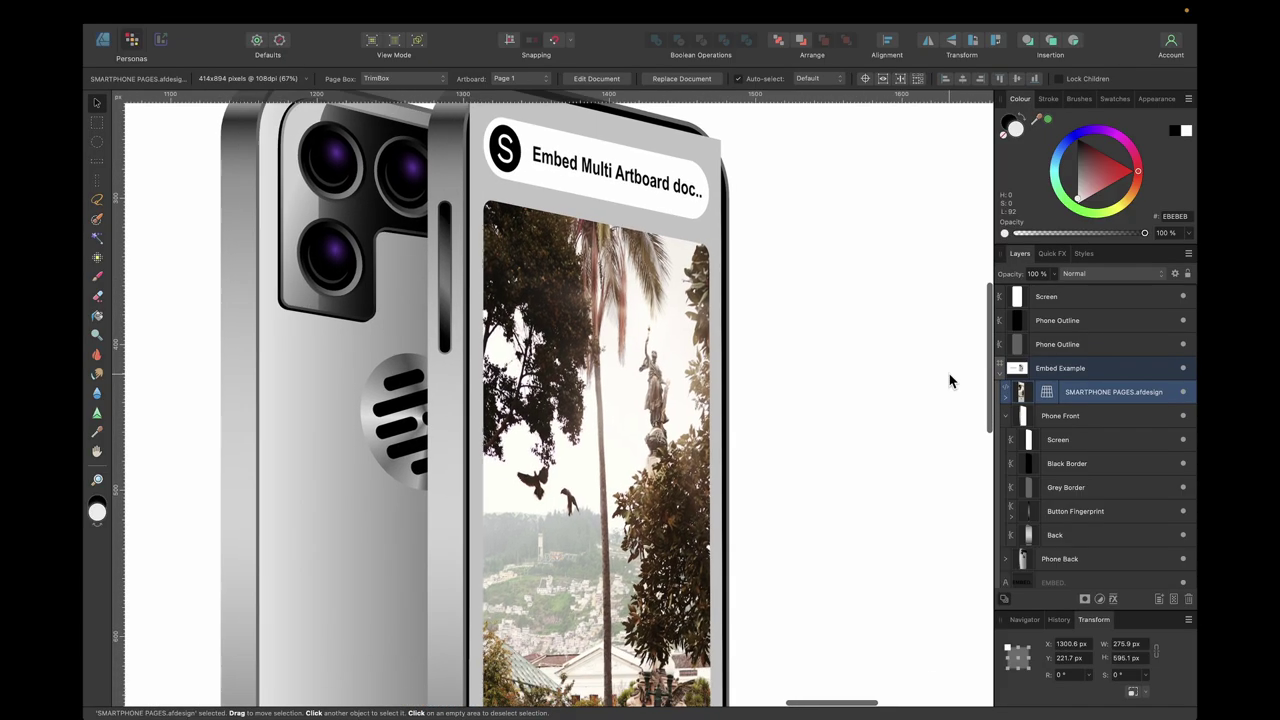
# Step: Nest the embedded SMARTPHONE PAGES.afdesign layer inside the Phone Front group's Screen curve, clipping it to the rounded screen shape
pyautogui.hscroll(-3, 917, 361)
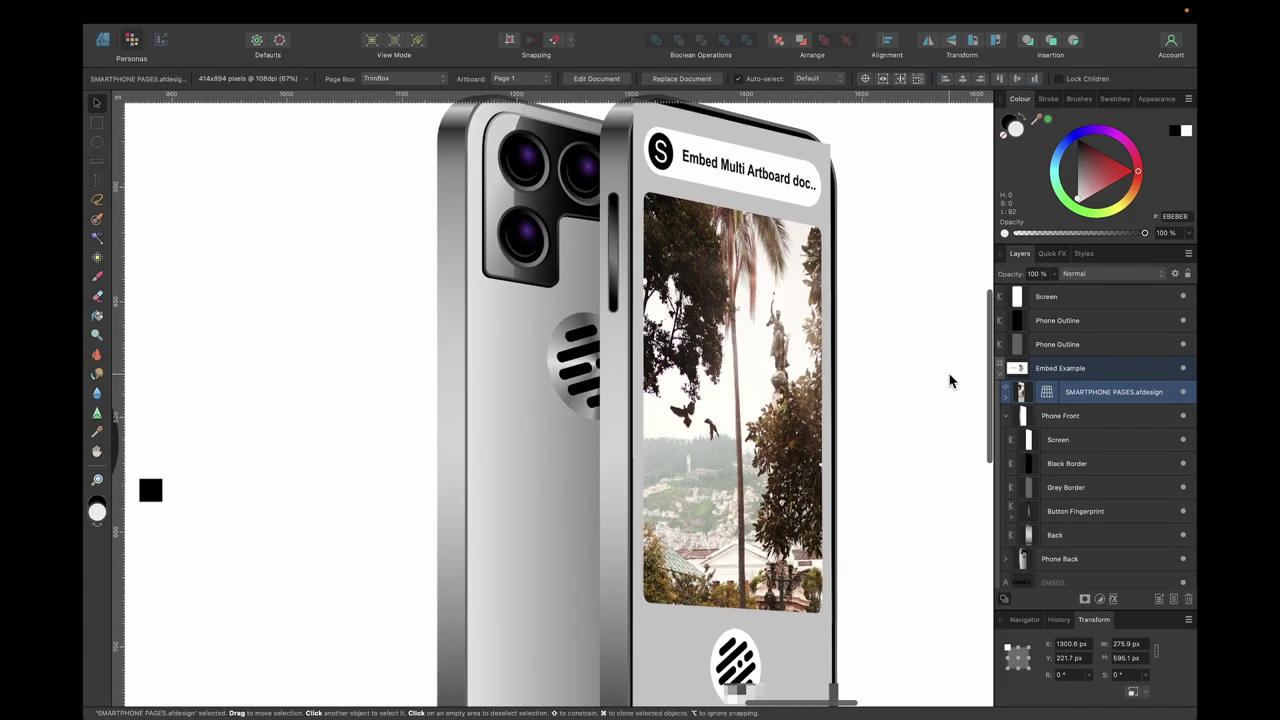
pyautogui.scroll(-8, 917, 361)
pyautogui.scroll(4, 671, 618)
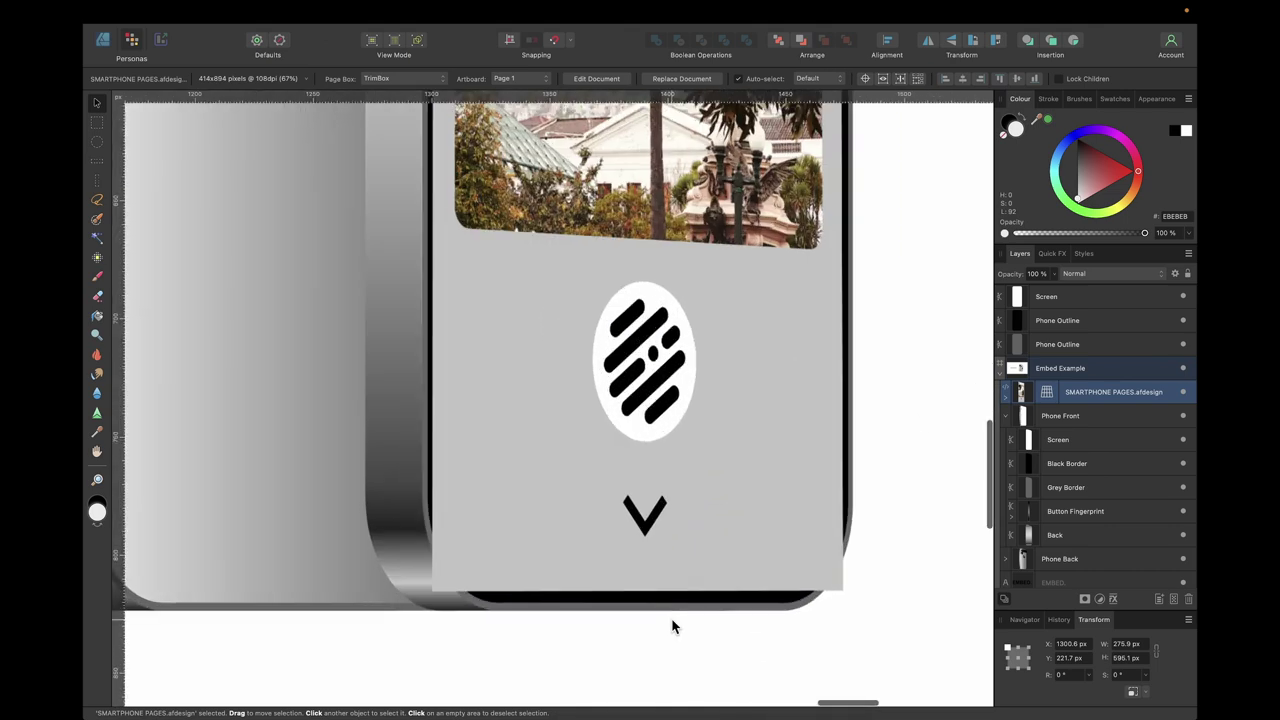
pyautogui.scroll(-2, 672, 626)
pyautogui.scroll(10, 672, 626)
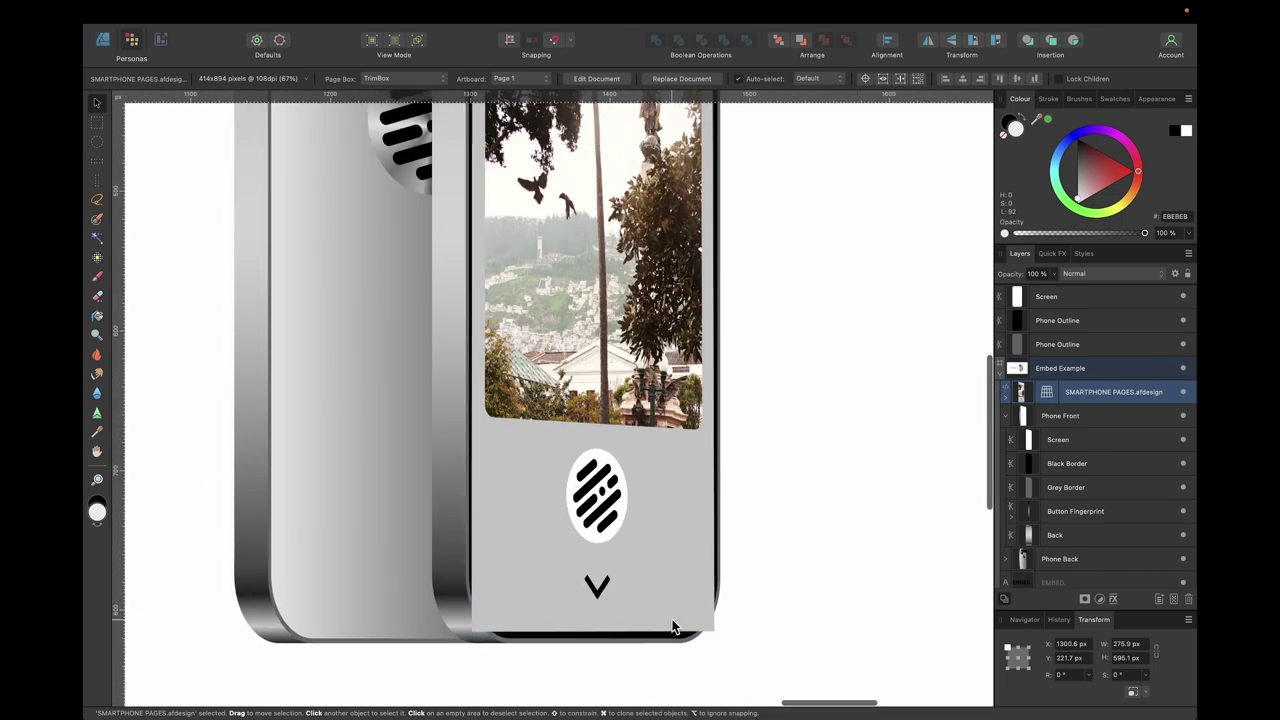
pyautogui.scroll(2, 672, 626)
pyautogui.scroll(-3, 672, 623)
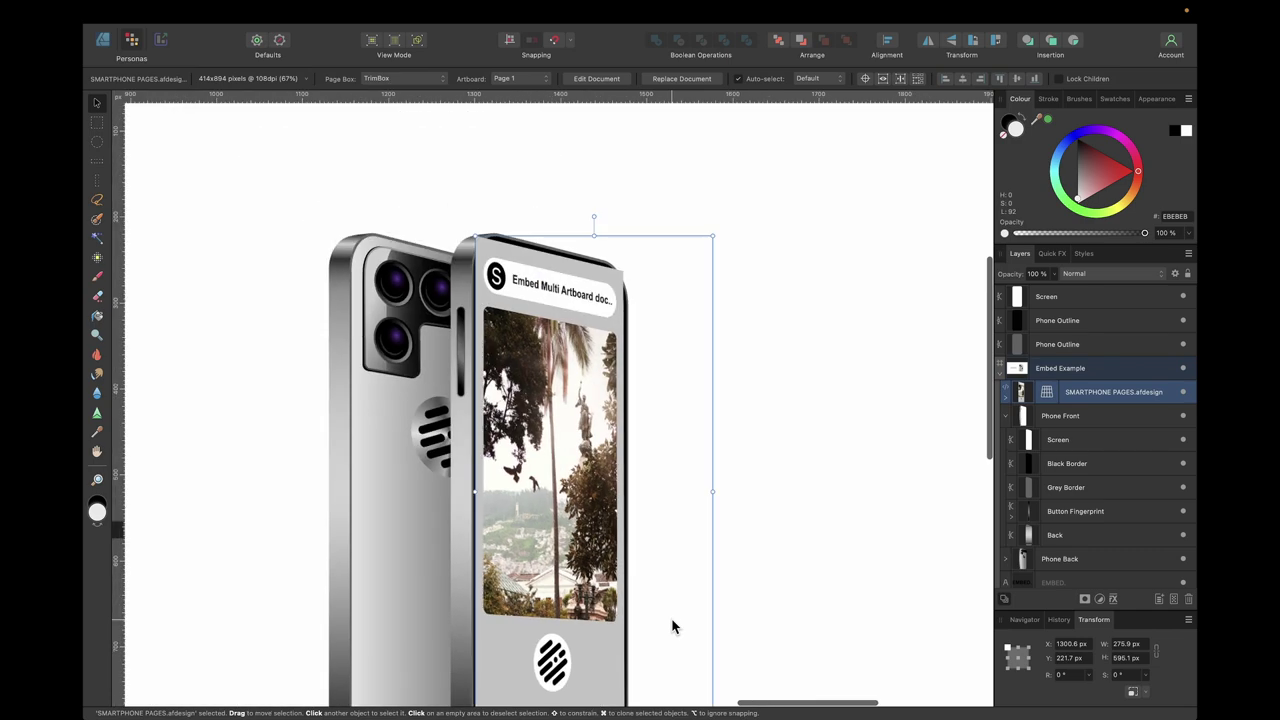
pyautogui.click(1066, 416)
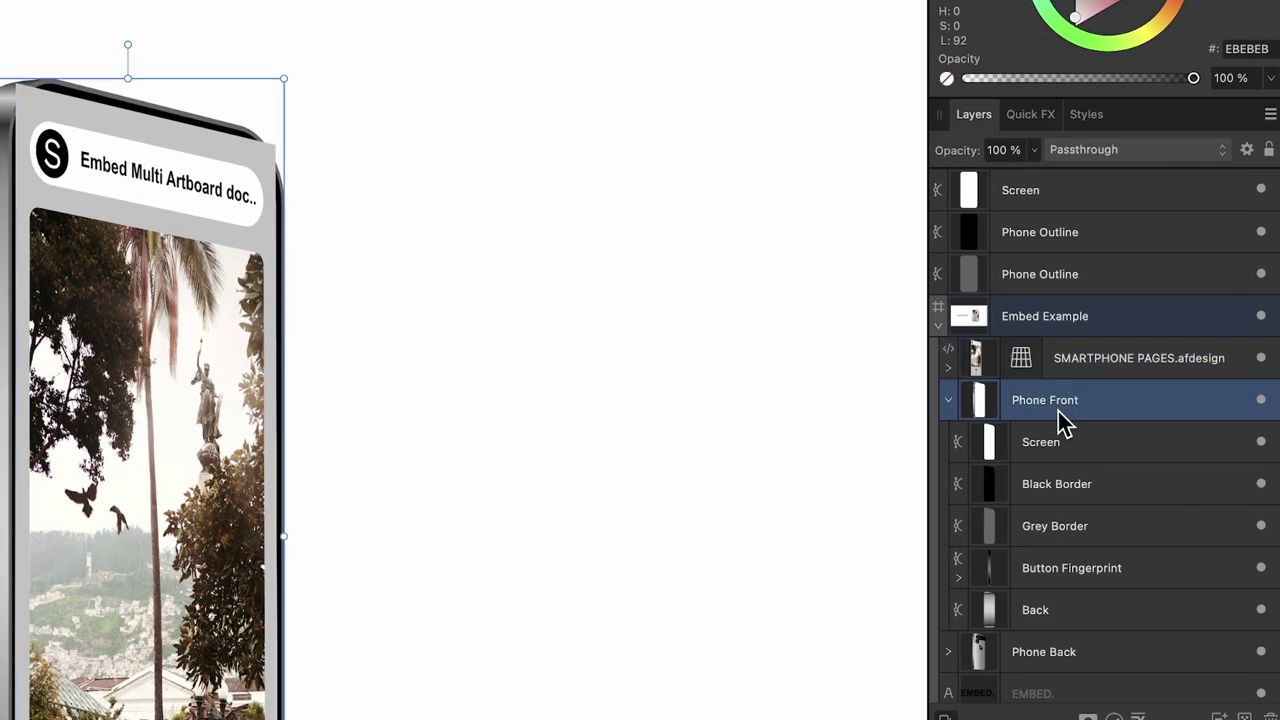
pyautogui.click(1040, 447)
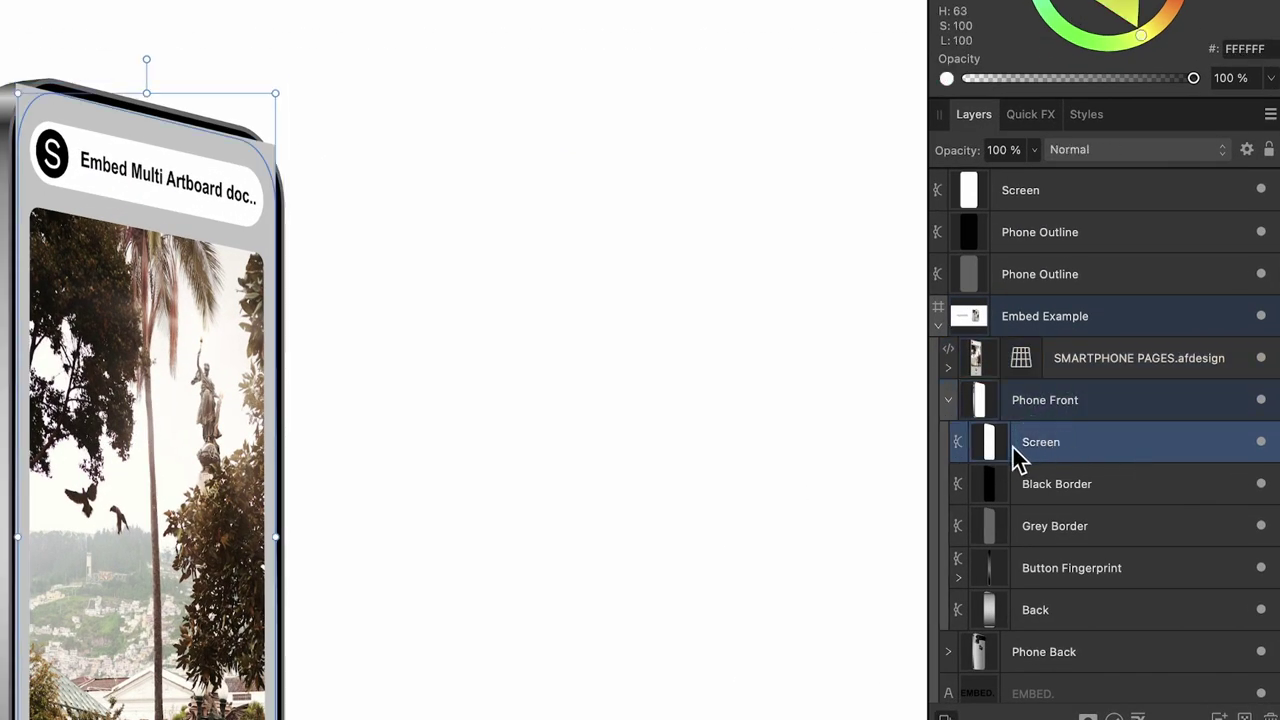
pyautogui.click(1064, 409)
pyautogui.click(1050, 444)
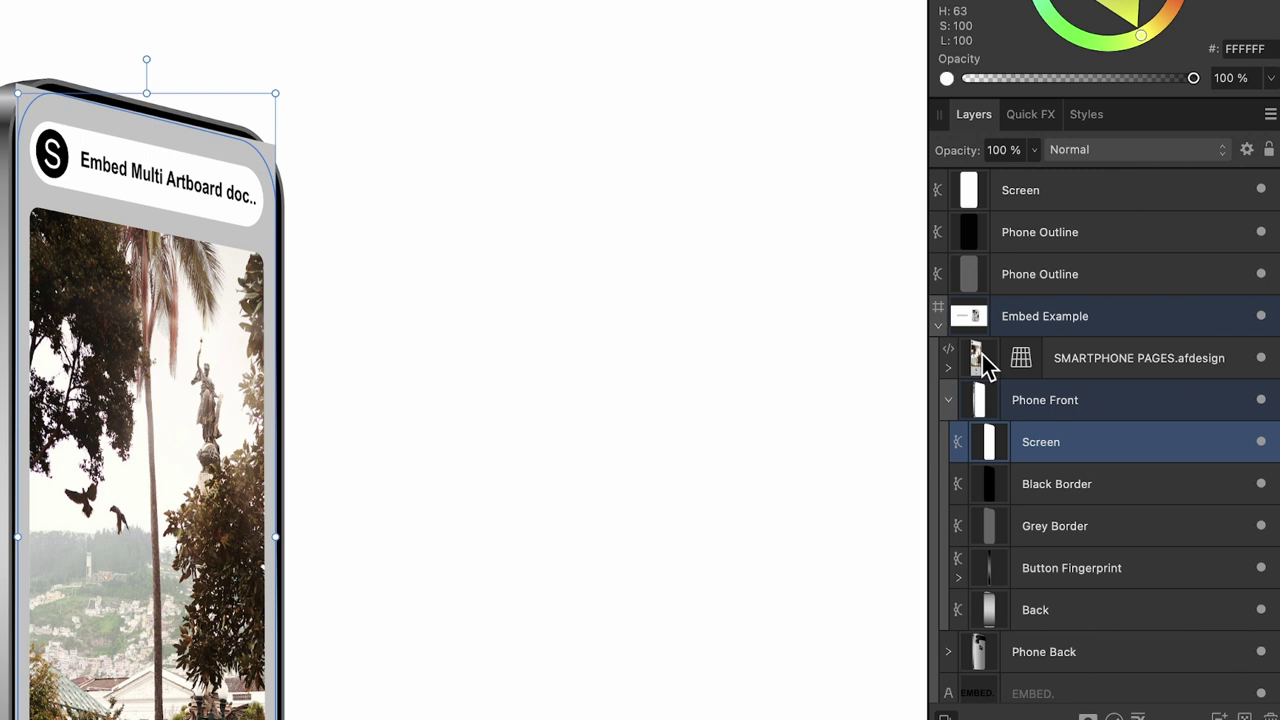
pyautogui.moveTo(981, 358); pyautogui.dragTo(1037, 446)
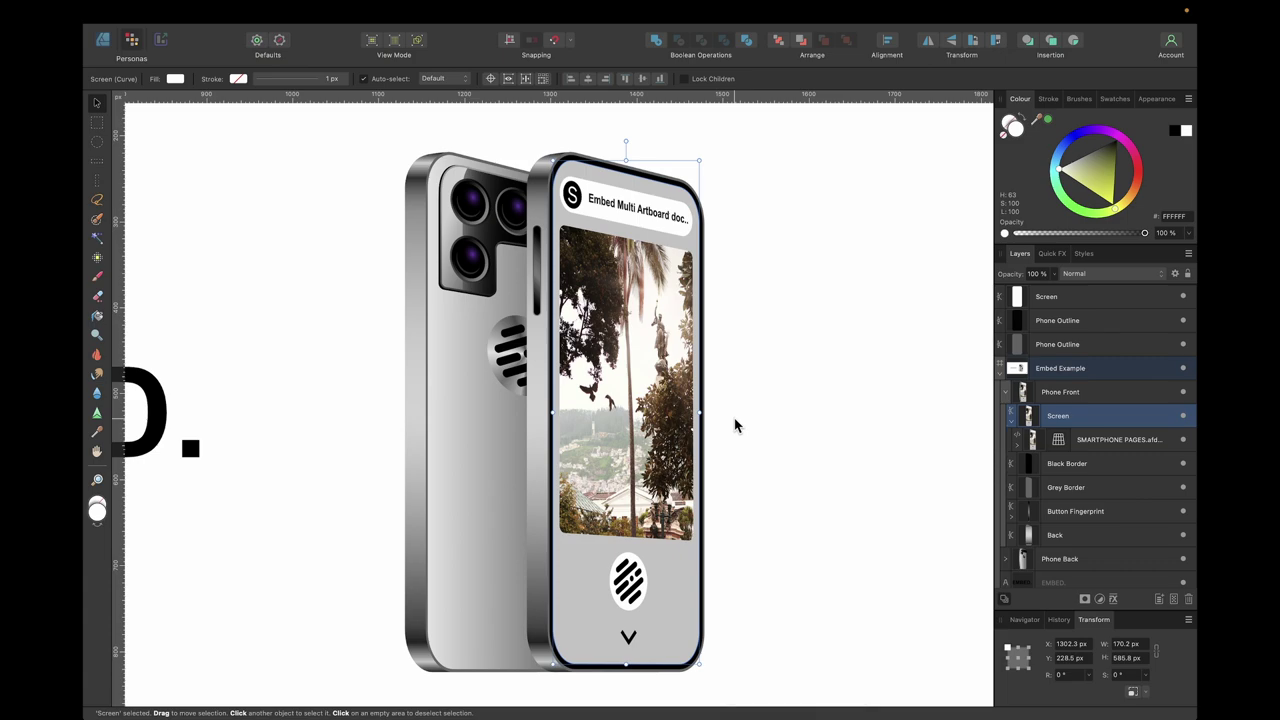
# Step: Switch the embedded document's displayed artboard through Page 2 and Page 3, and return it to Page 1
pyautogui.press('Tab')
pyautogui.press('Tab')
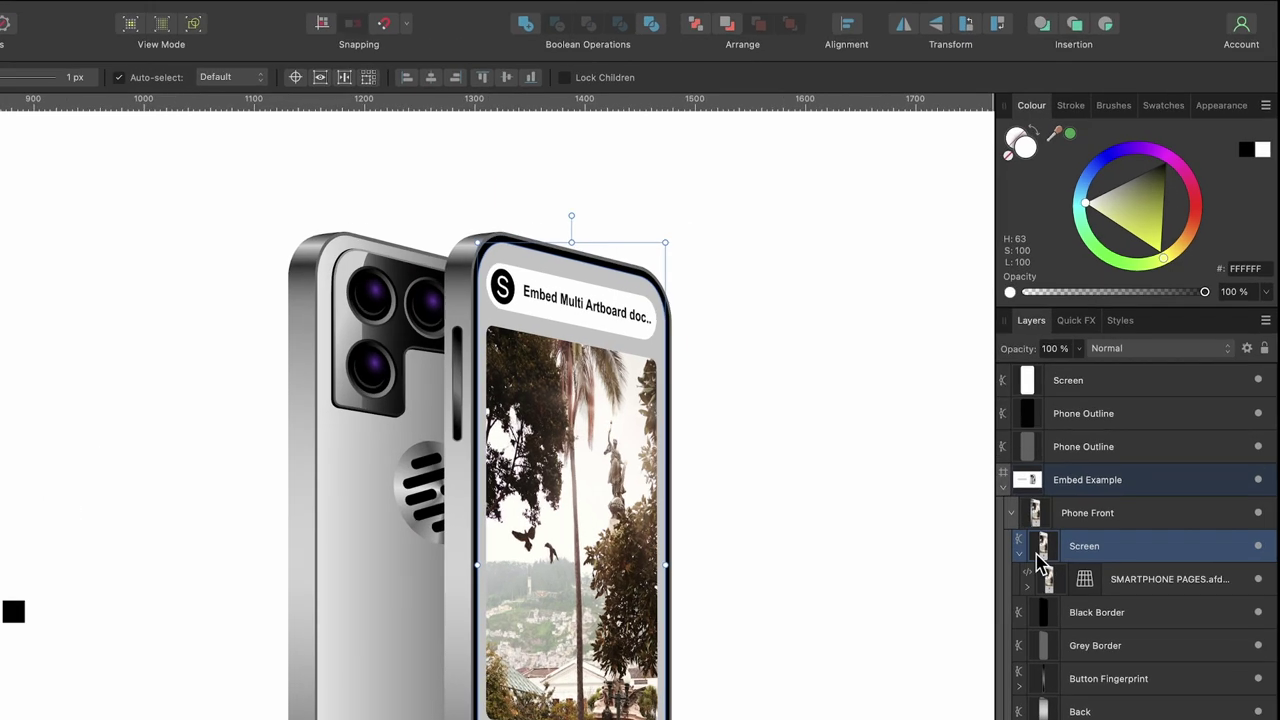
pyautogui.click(1050, 583)
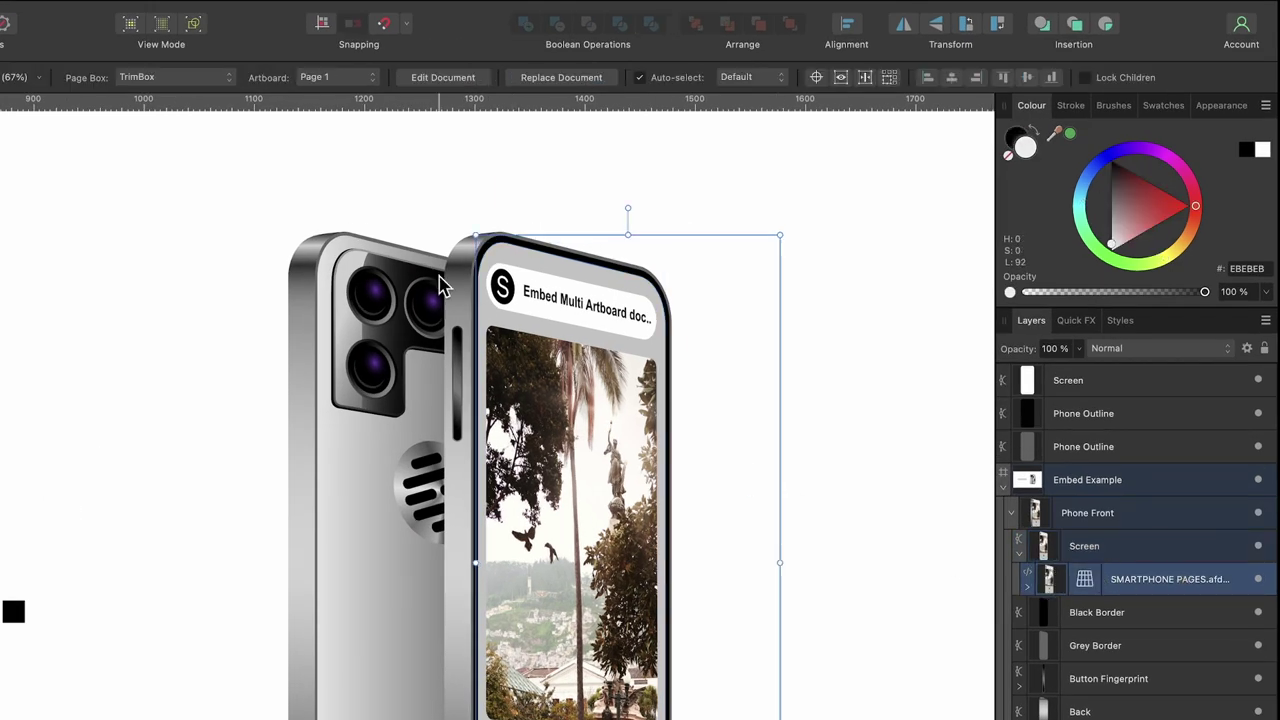
pyautogui.click(342, 80)
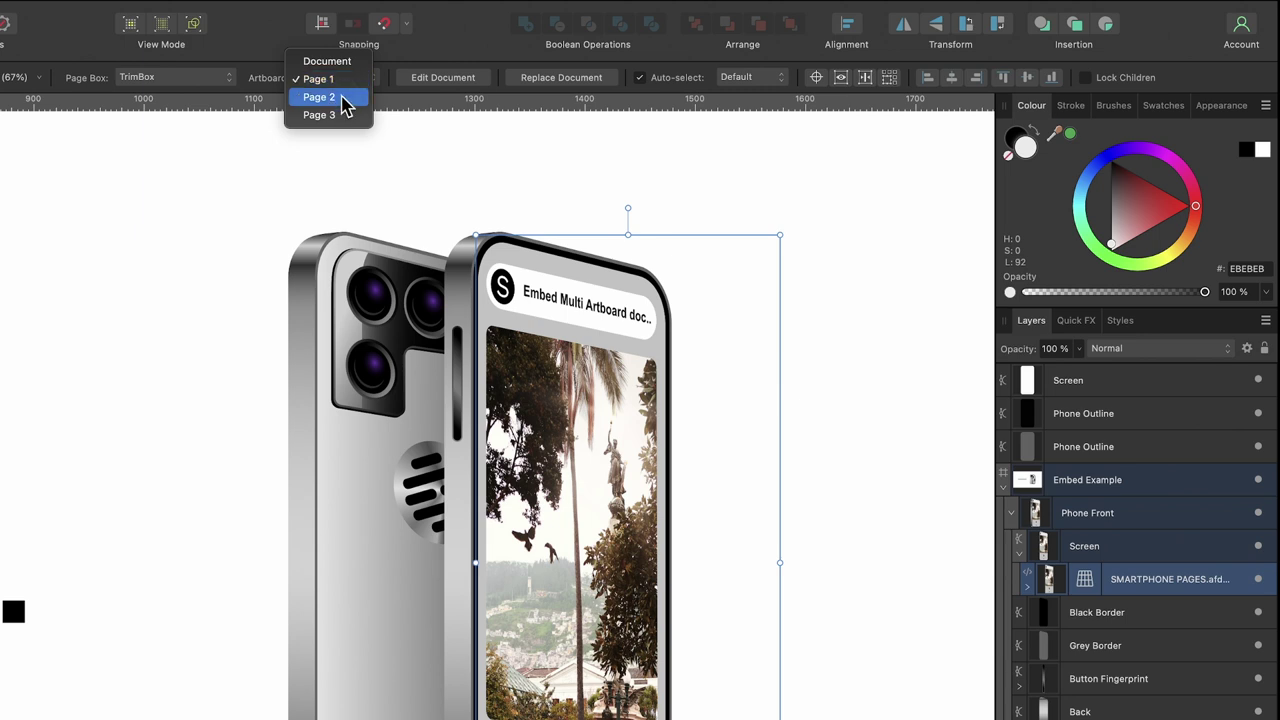
pyautogui.click(320, 97)
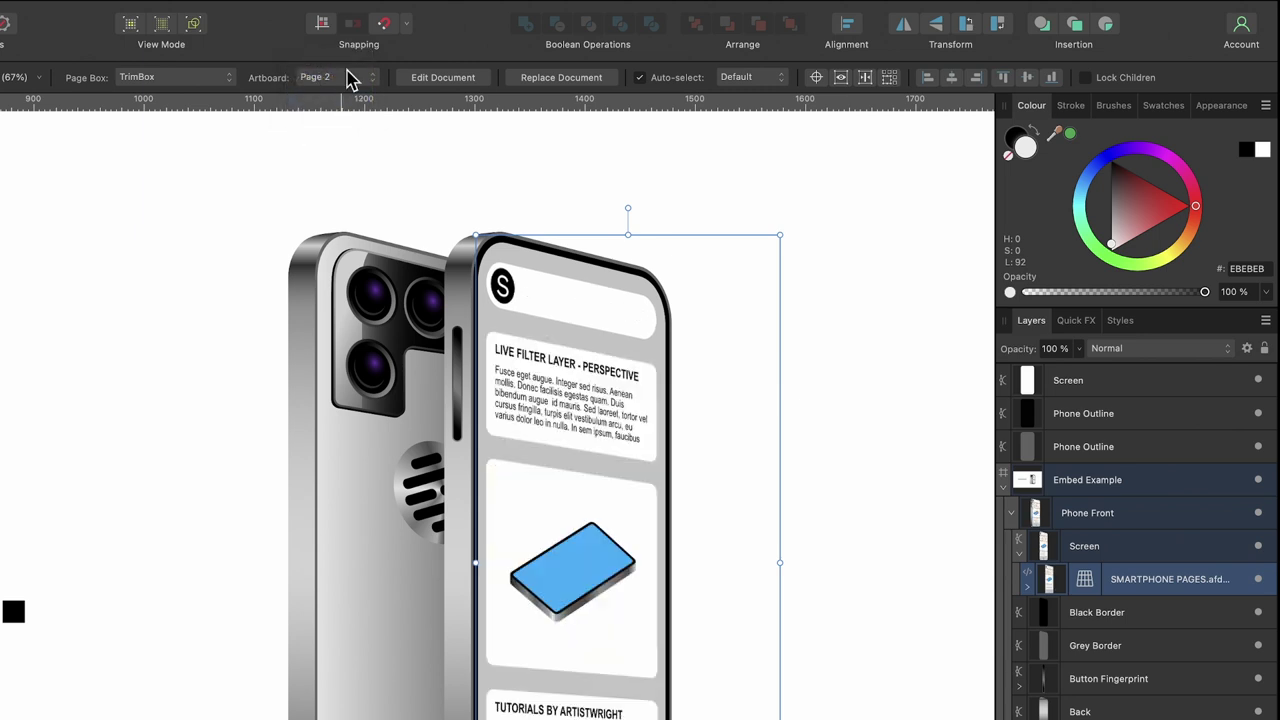
pyautogui.click(350, 80)
pyautogui.click(346, 95)
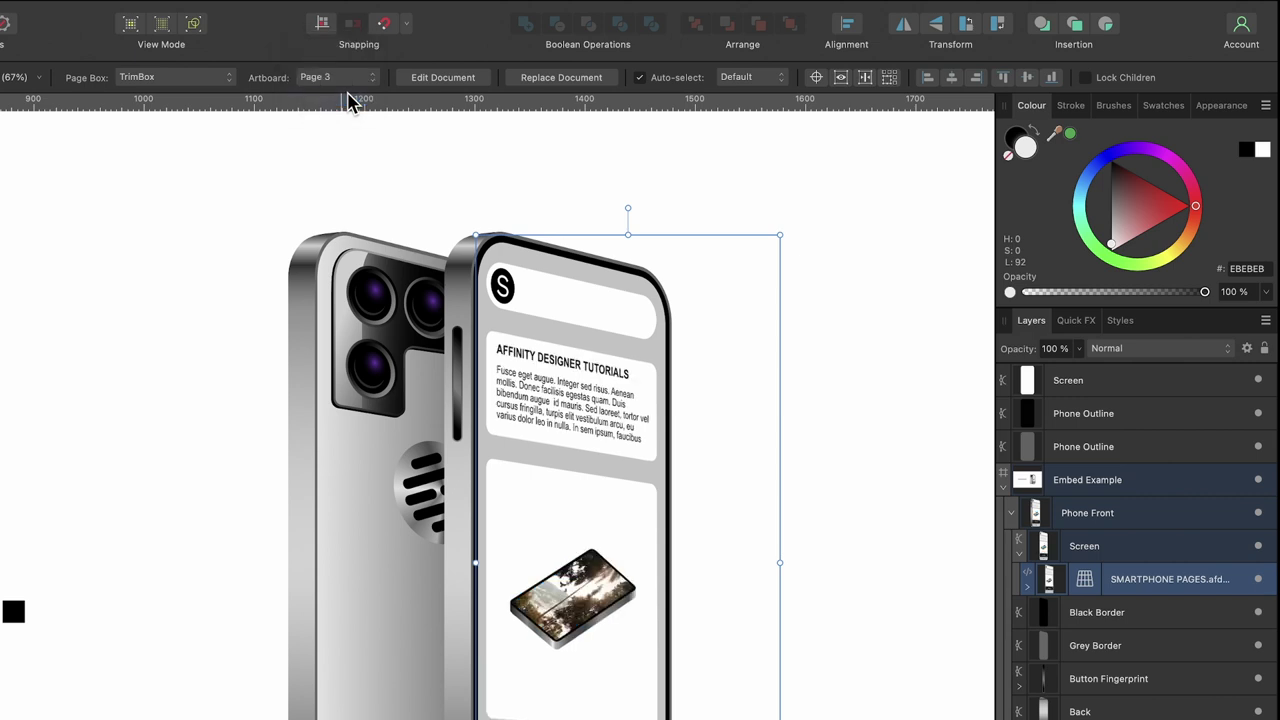
pyautogui.click(348, 86)
pyautogui.click(337, 43)
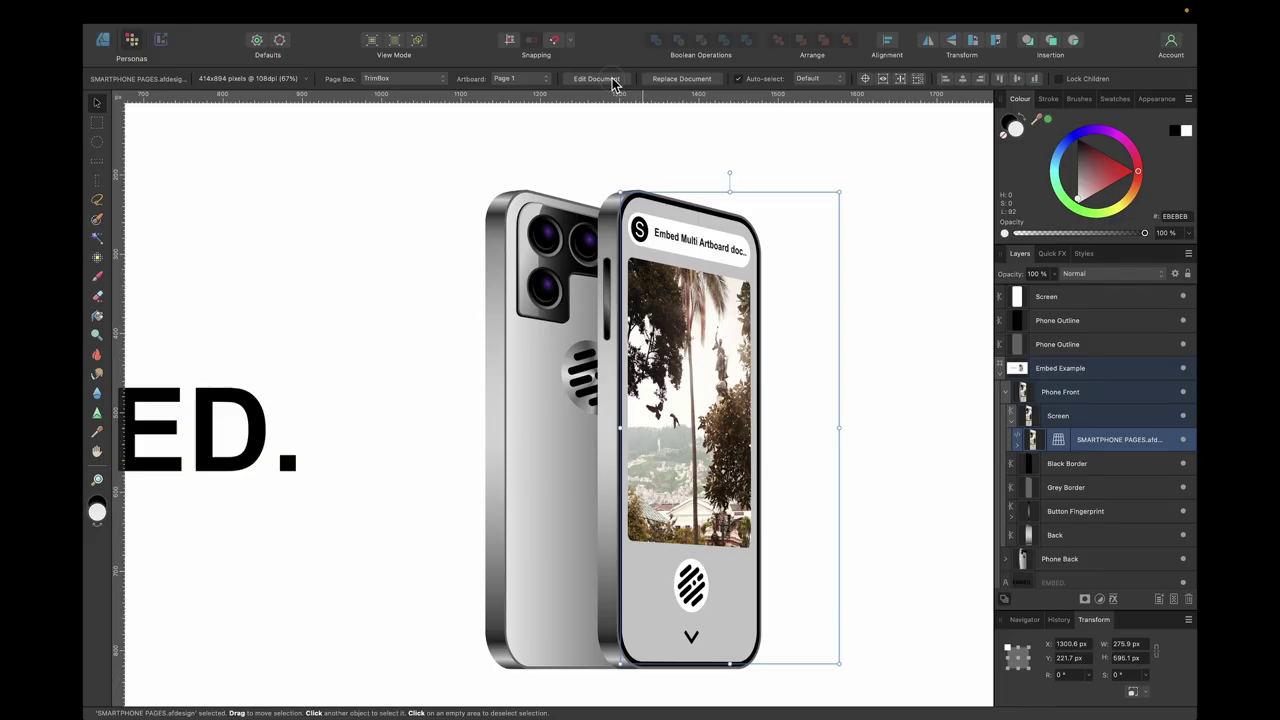
# Step: Open the embedded document for editing in a floating window and resize it into a narrow, tall view beside the phones
pyautogui.click(647, 131)
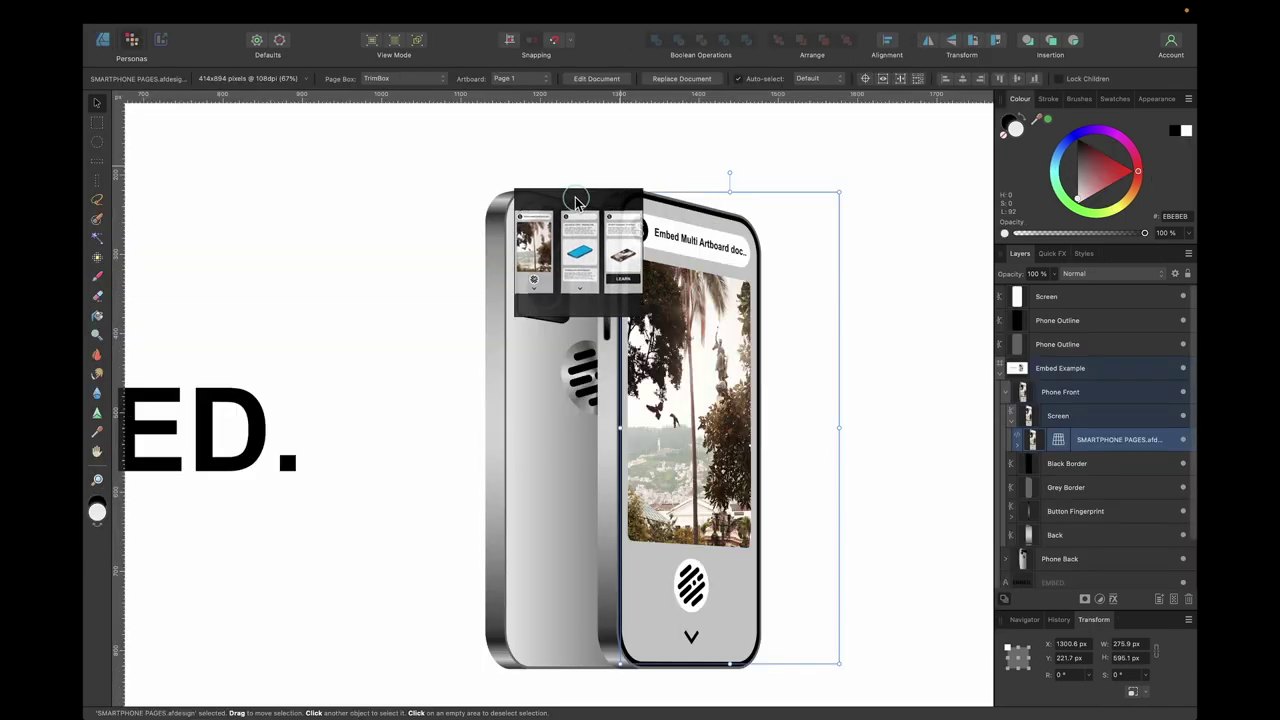
pyautogui.moveTo(520, 205); pyautogui.dragTo(417, 213)
pyautogui.click(417, 213)
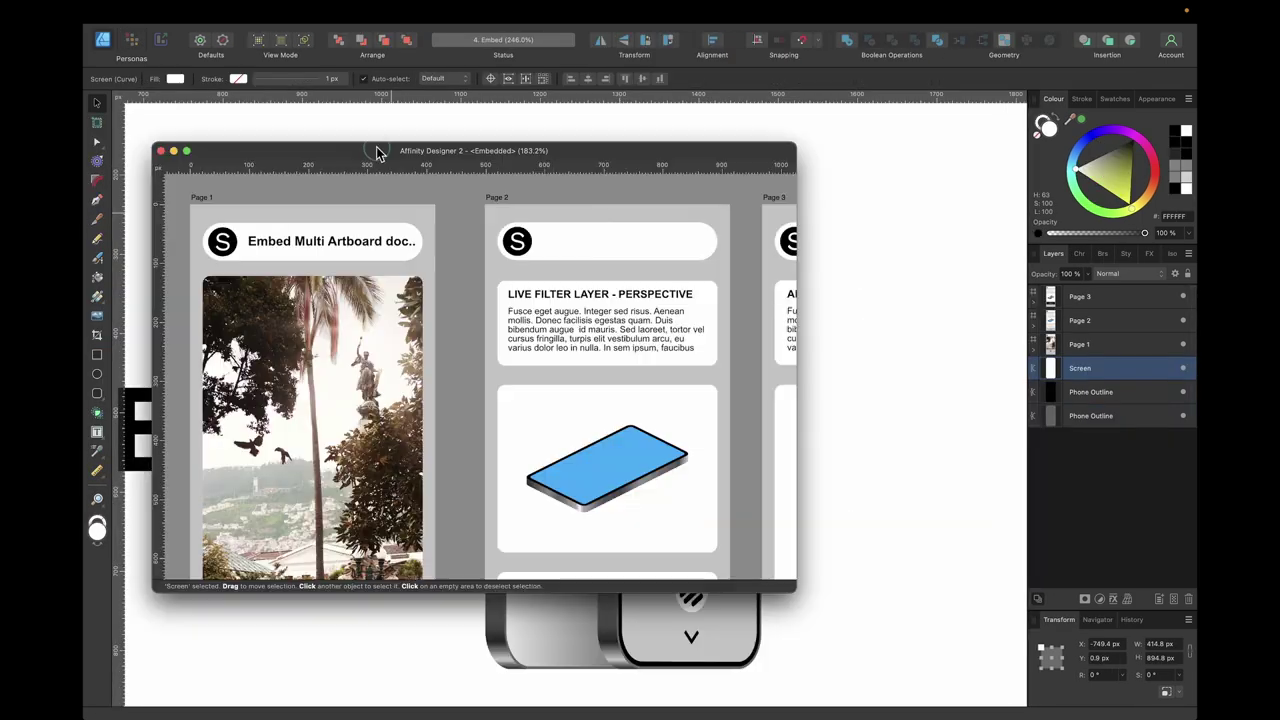
pyautogui.moveTo(797, 321); pyautogui.dragTo(461, 322)
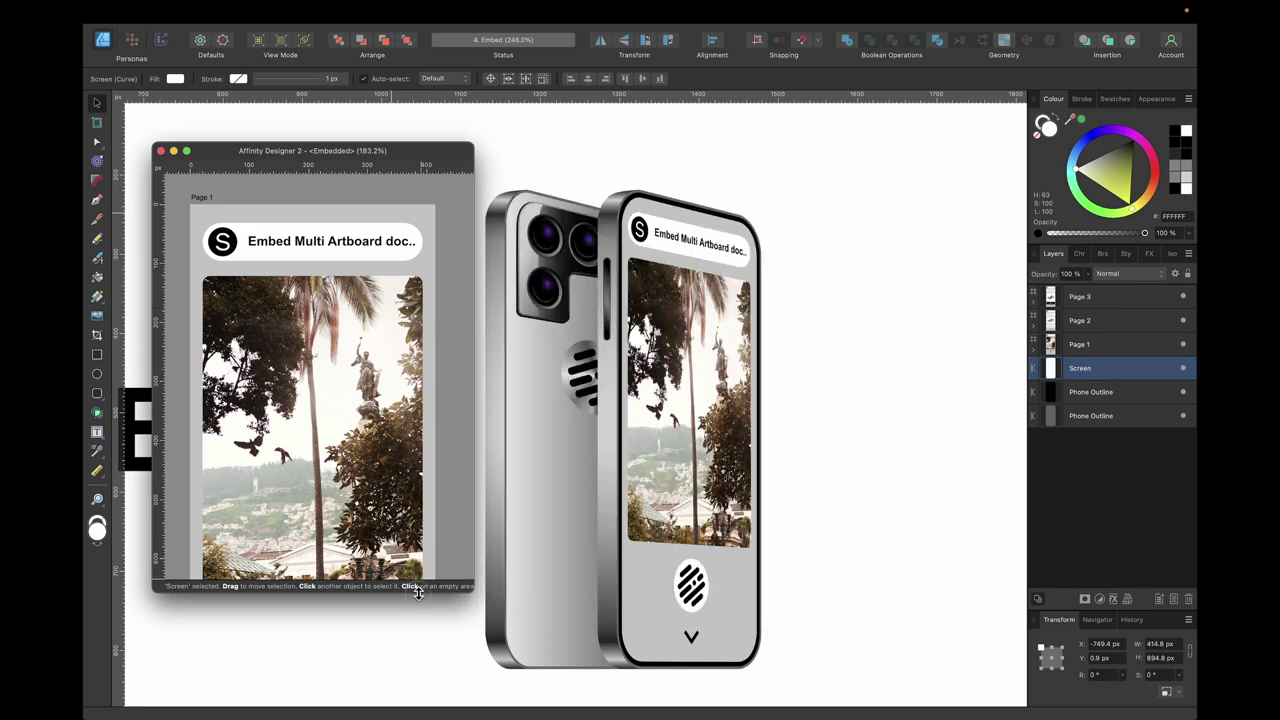
pyautogui.moveTo(418, 592); pyautogui.dragTo(414, 677)
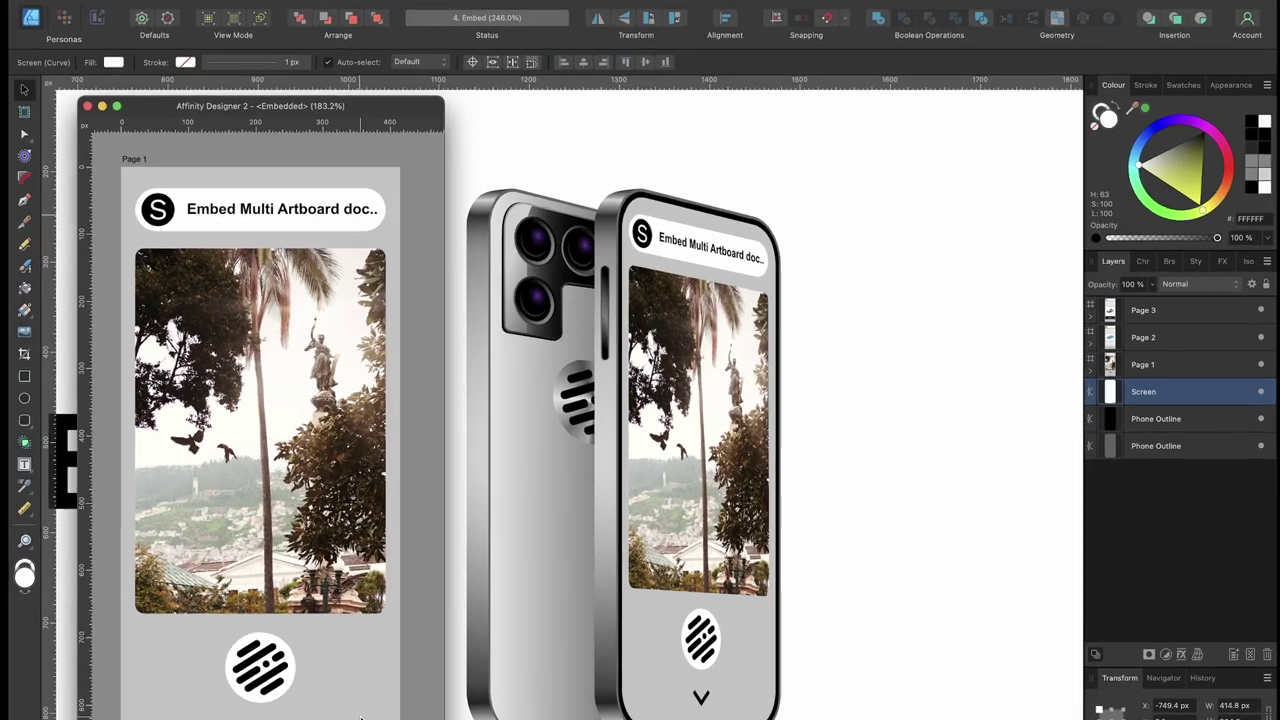
# Step: Recolour the Use for Mockup background curve on Page 1 of the embedded document to red FF5147
pyautogui.click(363, 655)
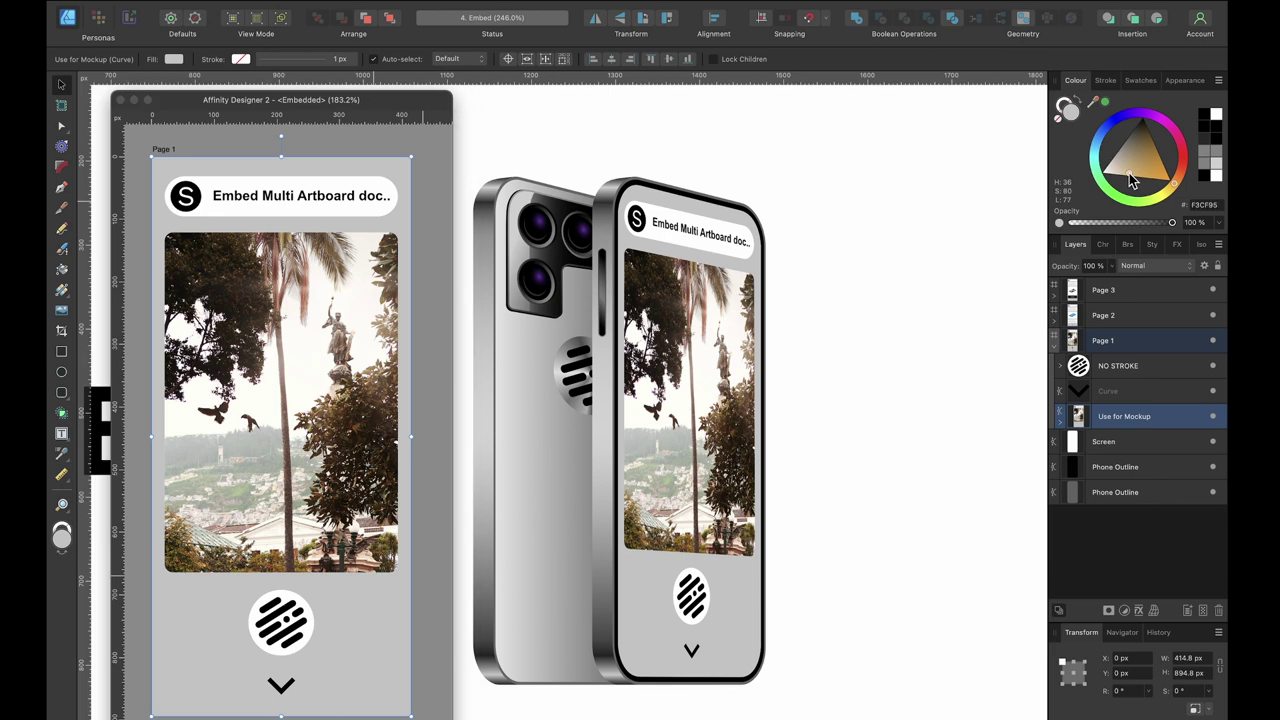
pyautogui.moveTo(1133, 180); pyautogui.dragTo(1163, 148)
pyautogui.moveTo(1081, 186); pyautogui.dragTo(1187, 159)
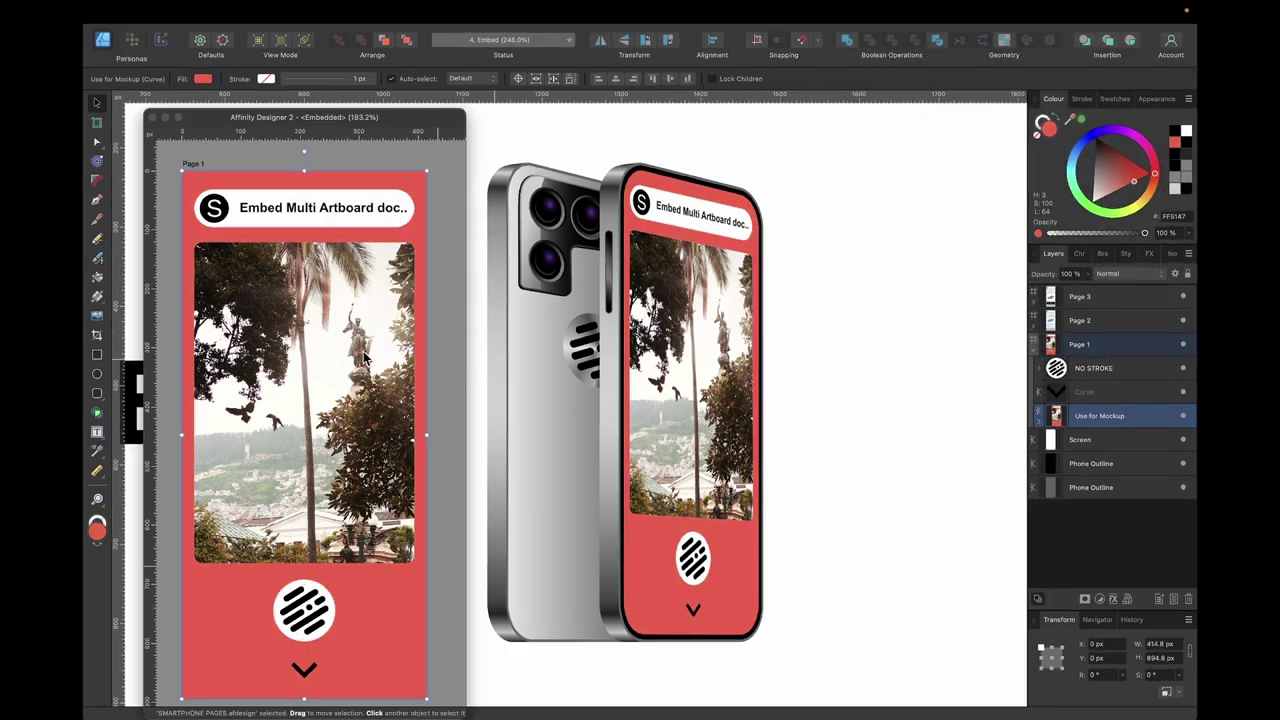
# Step: Select the embedded page on the front phone and set its displayed artboard to Page 2
pyautogui.hscroll(10, 363, 358)
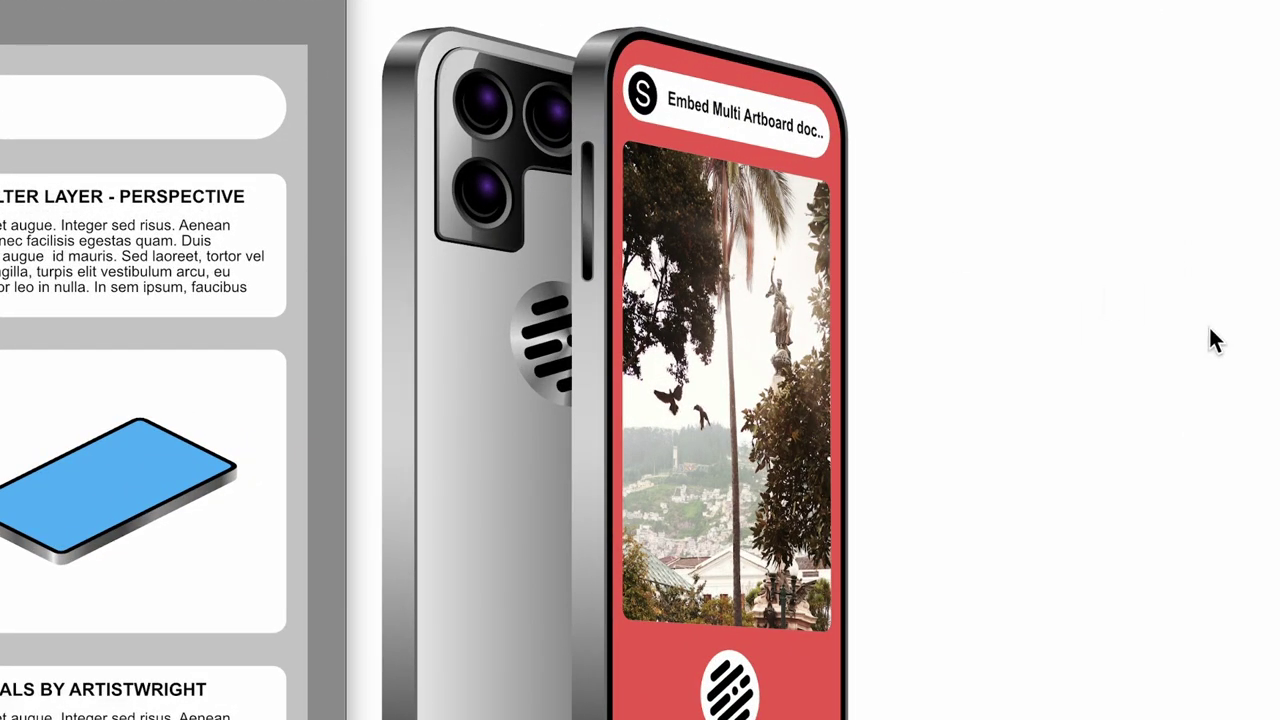
pyautogui.click(771, 177)
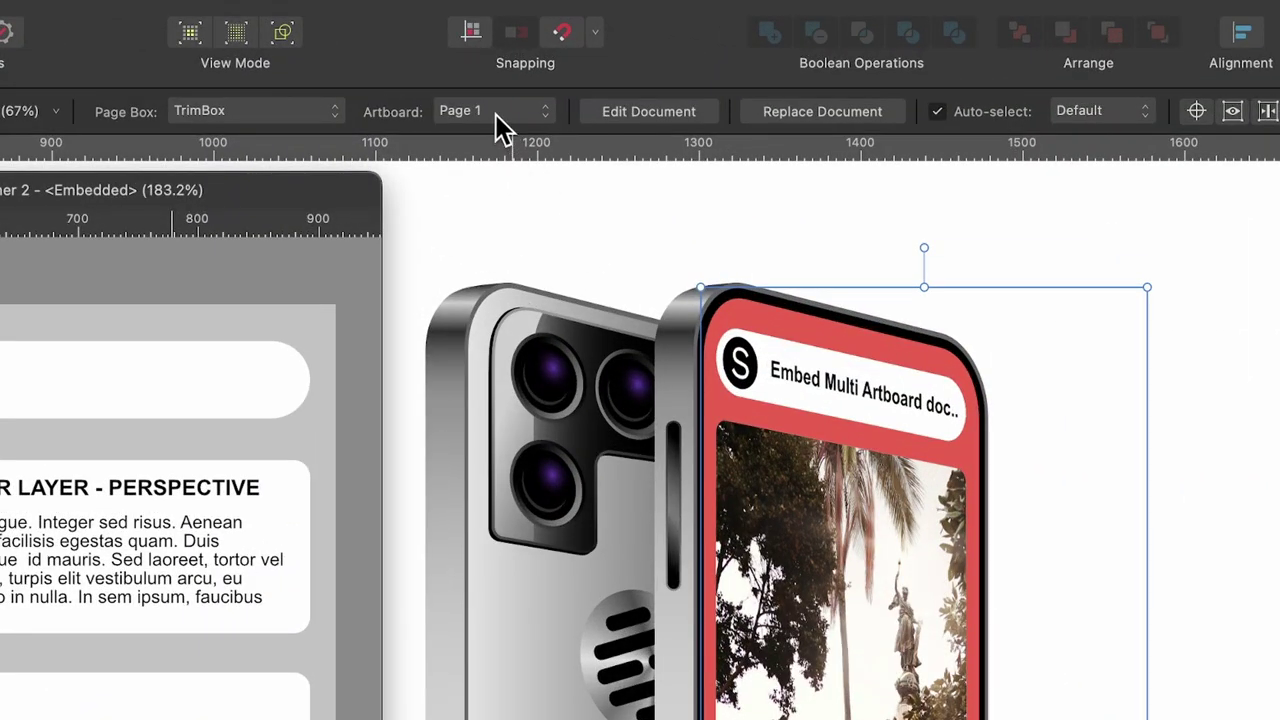
pyautogui.click(495, 114)
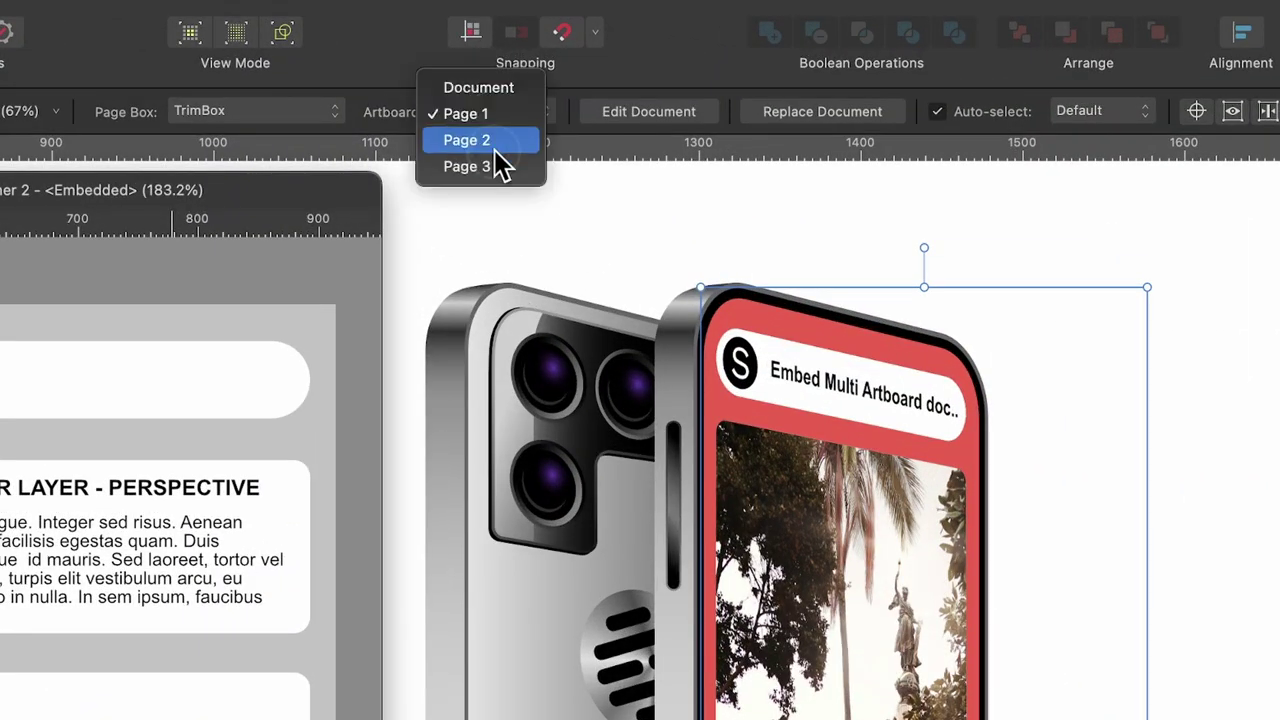
pyautogui.click(492, 146)
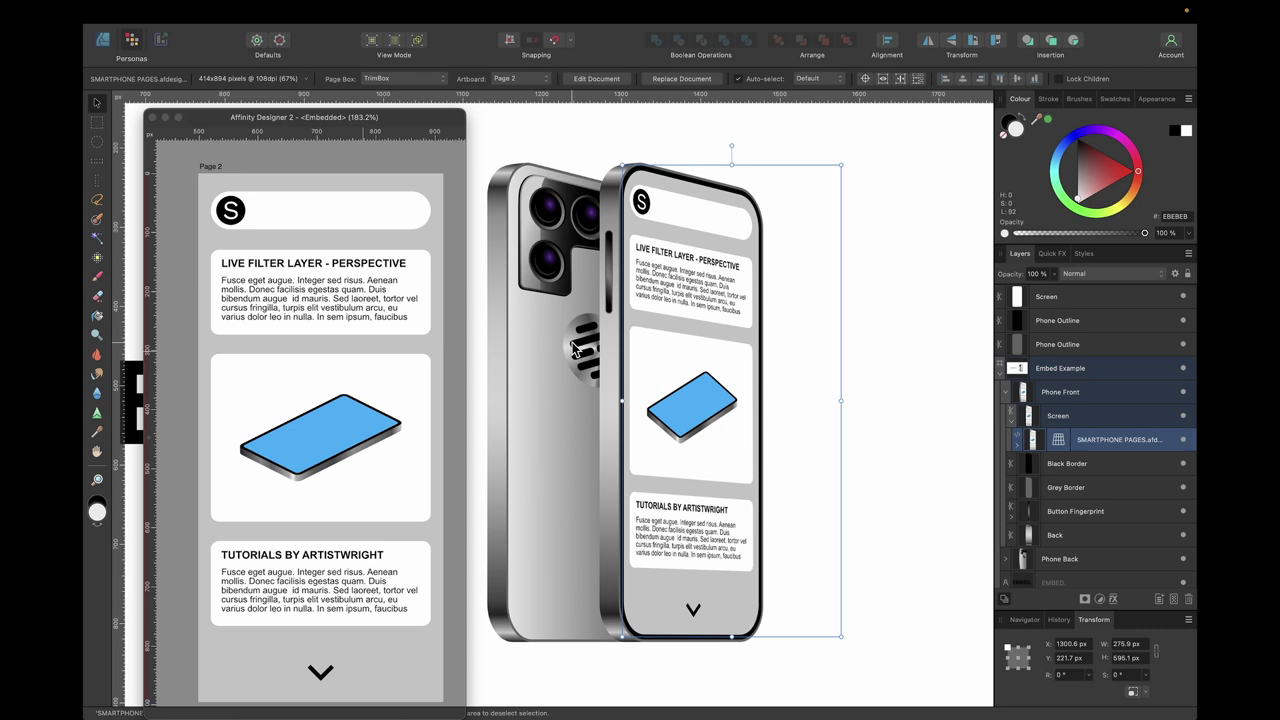
# Step: Close the embedded document's floating window and replace the embedded document on the phone screen with SMARTPHONE PAGES.pdf
pyautogui.click(154, 118)
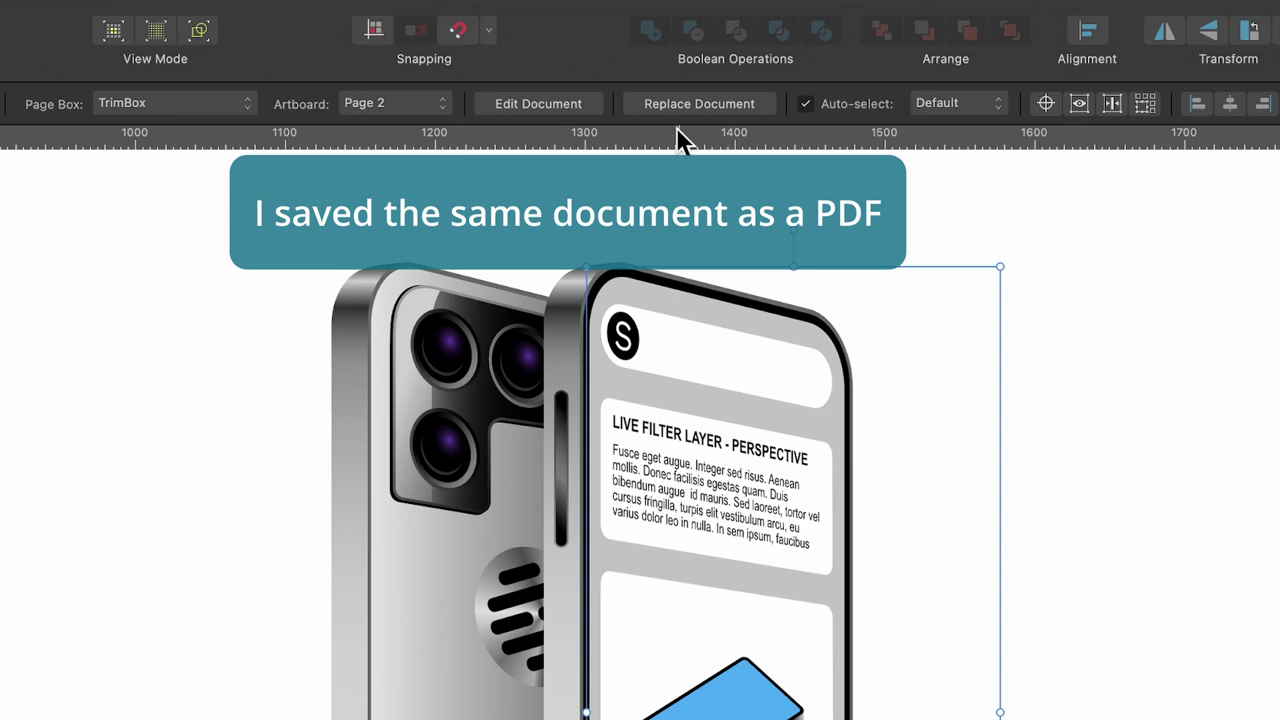
pyautogui.click(660, 104)
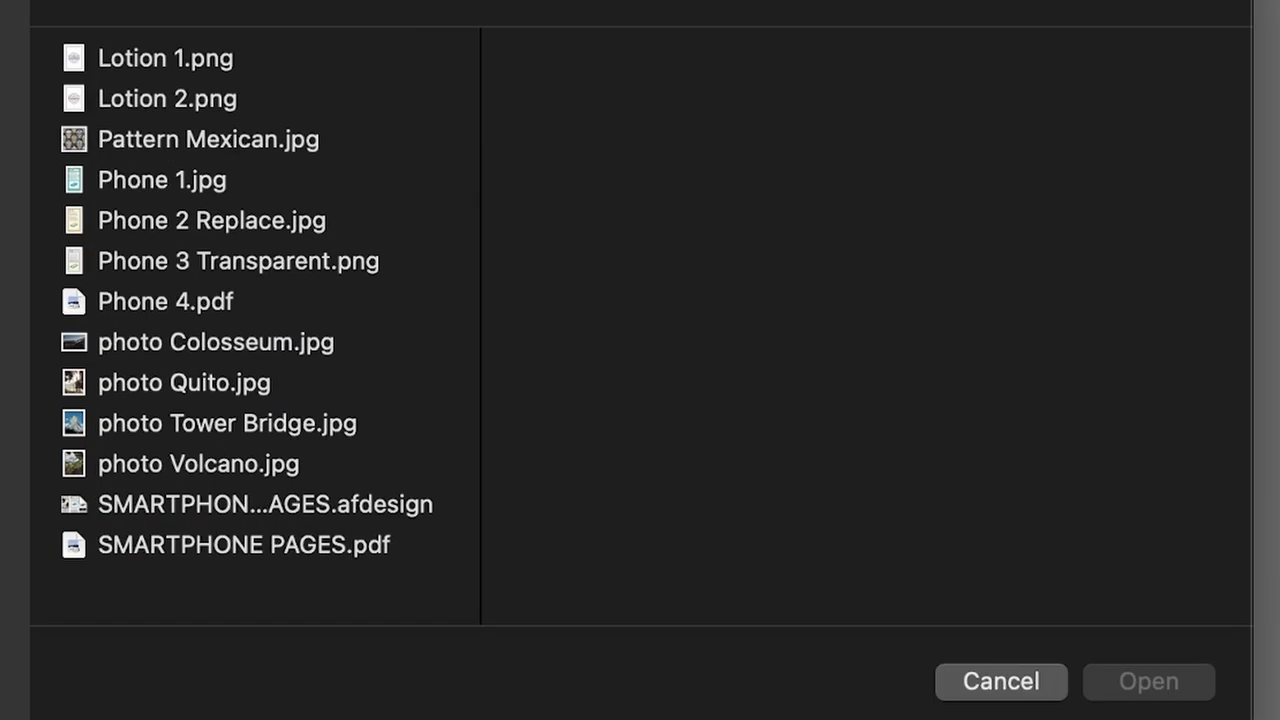
pyautogui.moveTo(480, 537); pyautogui.dragTo(650, 540)
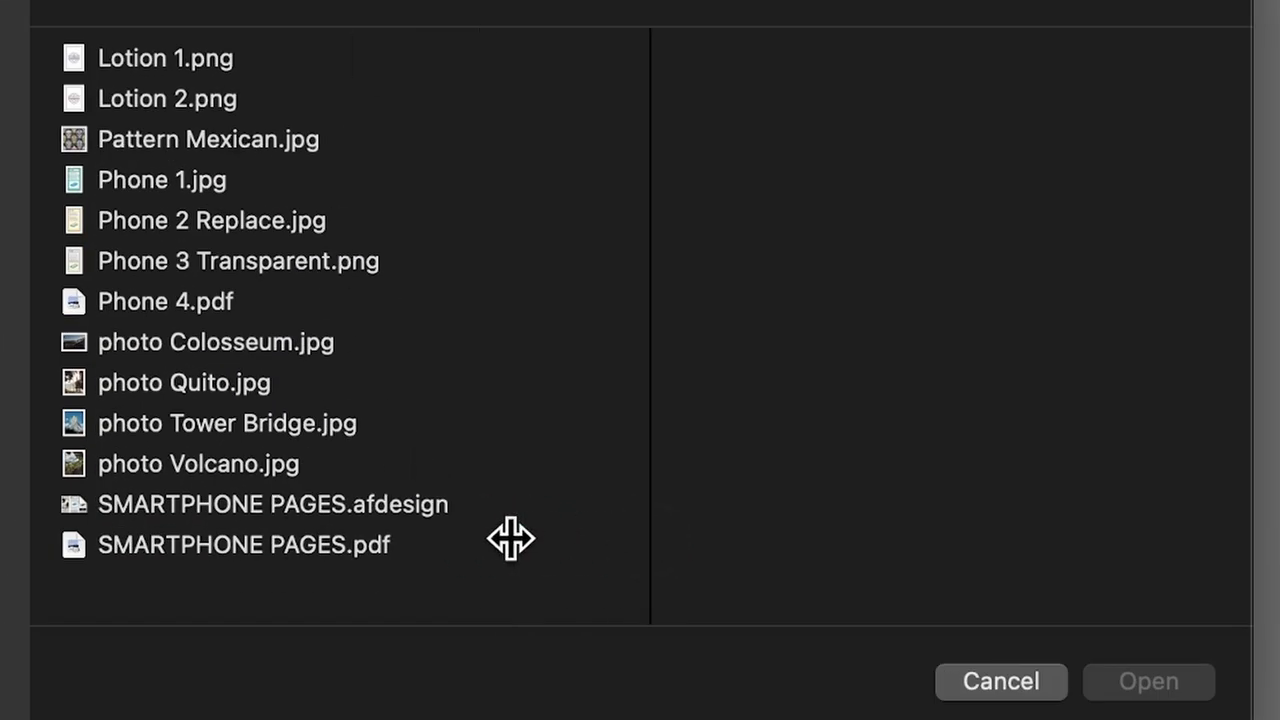
pyautogui.click(297, 540)
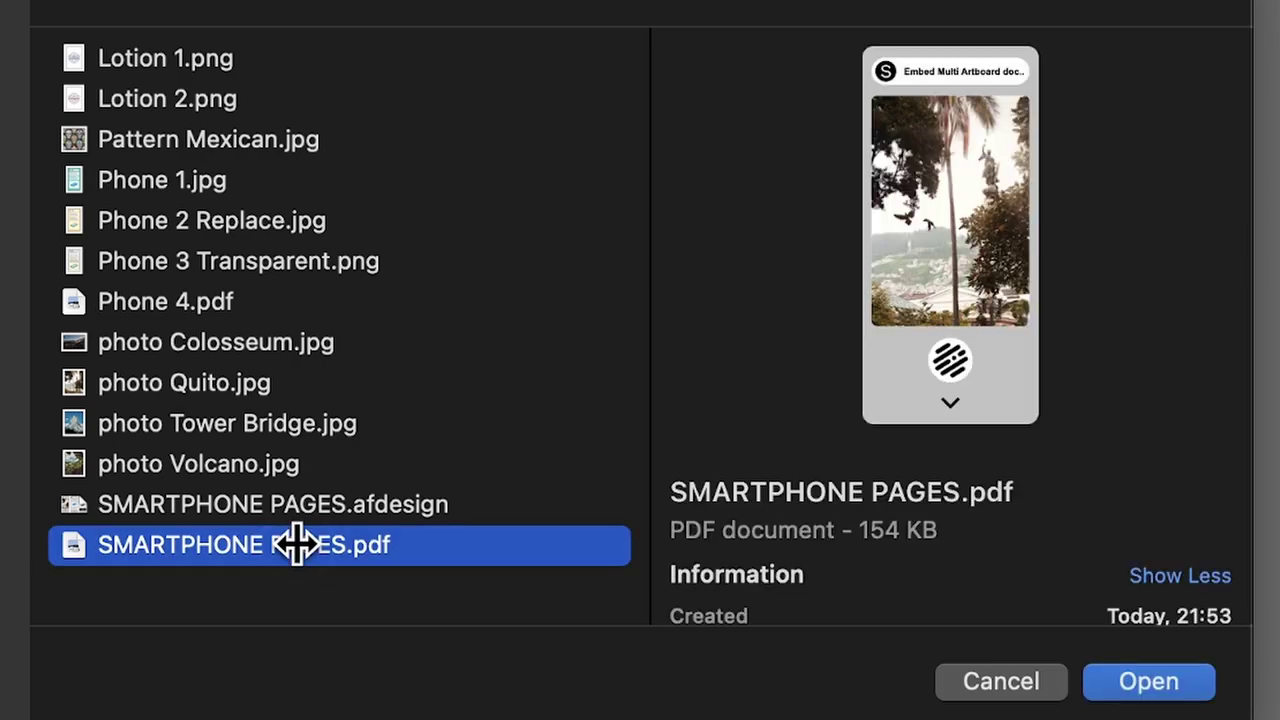
pyautogui.click(1125, 688)
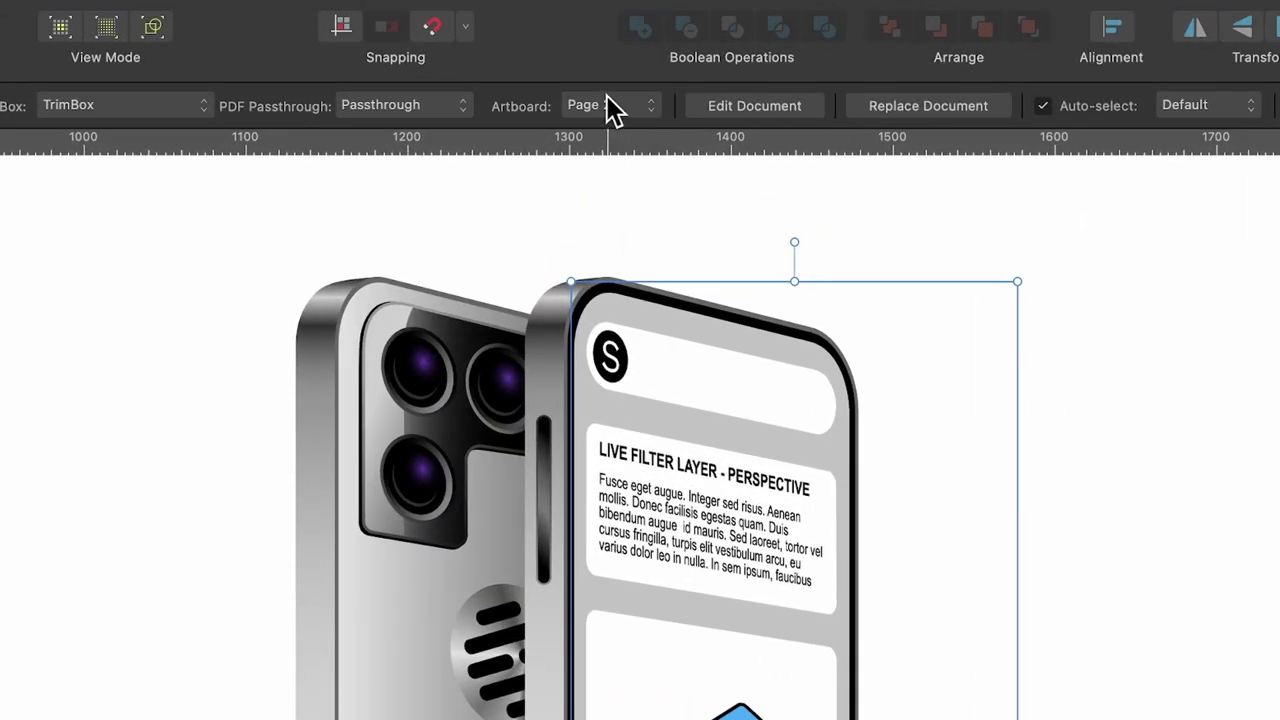
# Step: Switch the embedded PDF's displayed artboard through Page 1 and Page 3
pyautogui.click(610, 105)
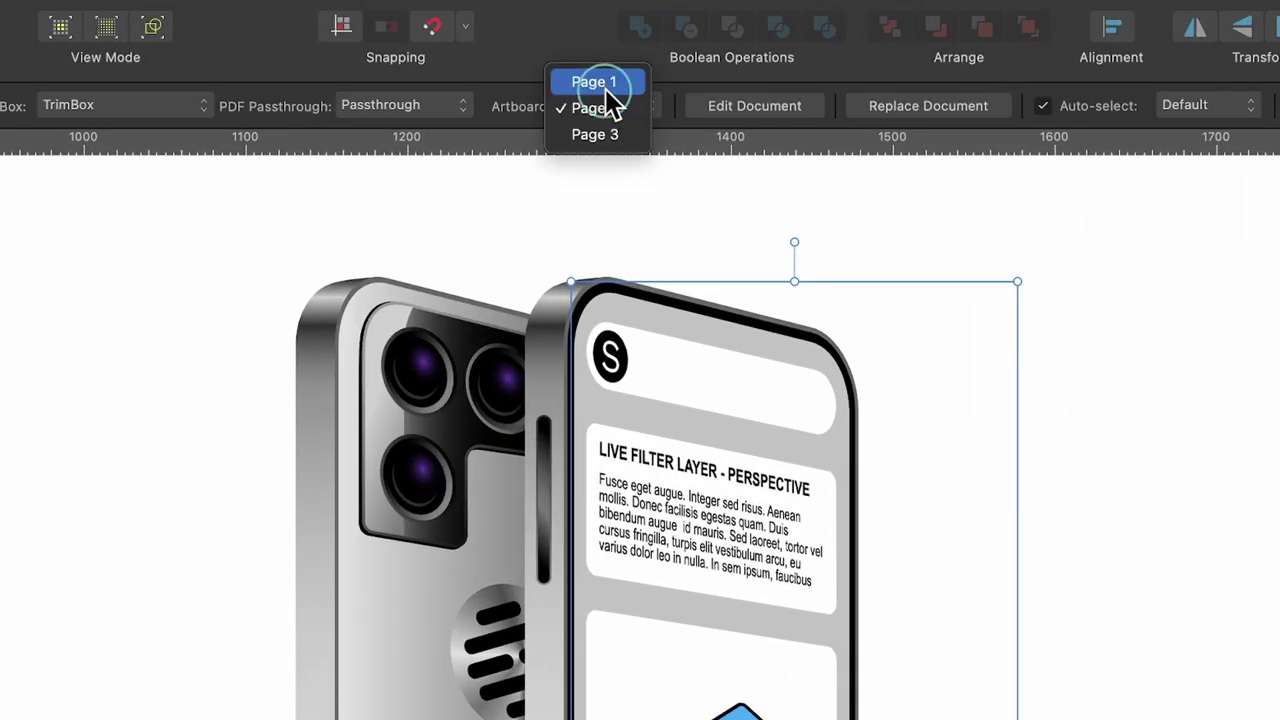
pyautogui.click(606, 84)
pyautogui.click(608, 98)
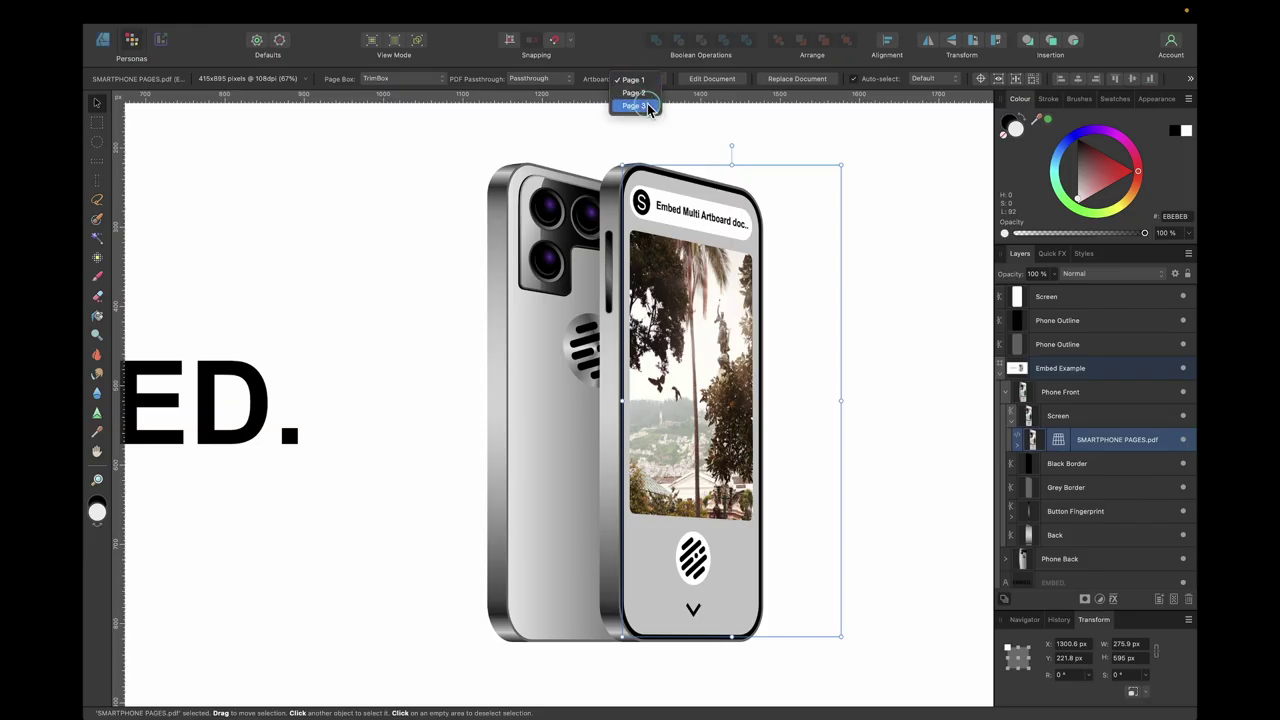
pyautogui.click(638, 105)
pyautogui.click(650, 83)
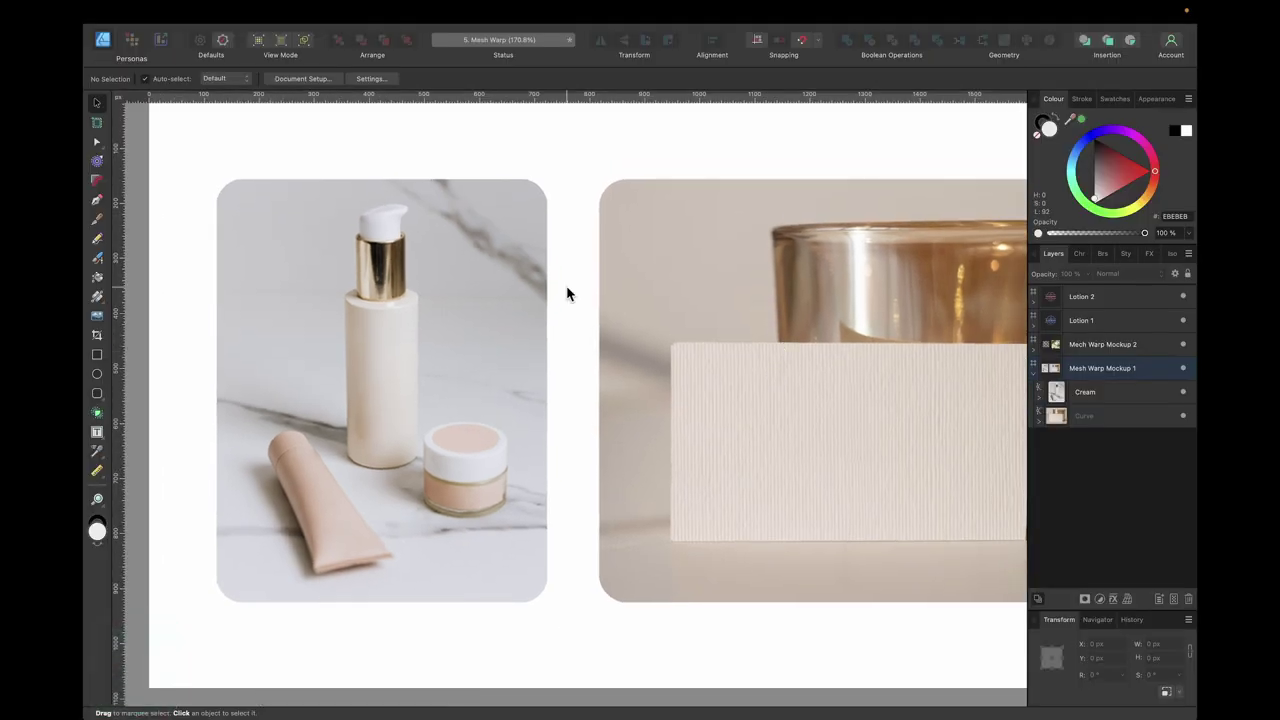
# Step: Look over the Lotion 1 and Lotion 2 logo artboards and the cosmetics photo on the Mesh Warp Mockup 1 artboard
pyautogui.scroll(10, 566, 293)
pyautogui.scroll(-3, 480, 340)
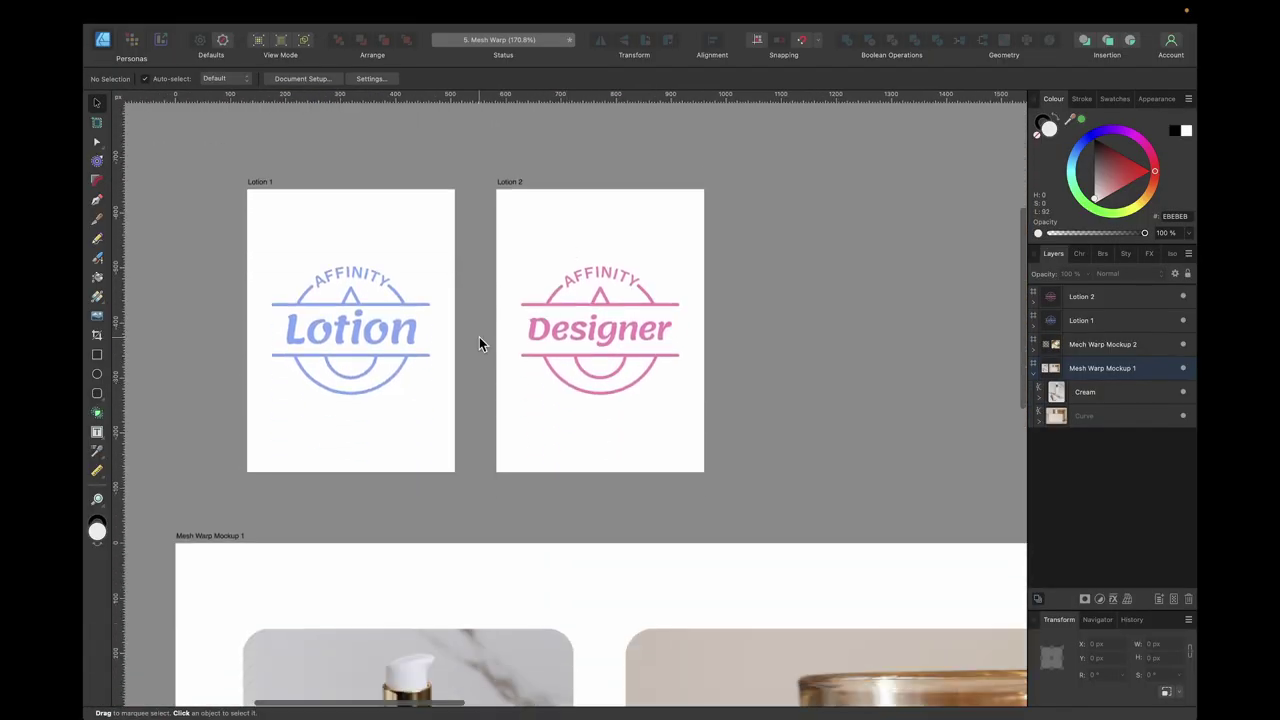
pyautogui.scroll(3, 479, 336)
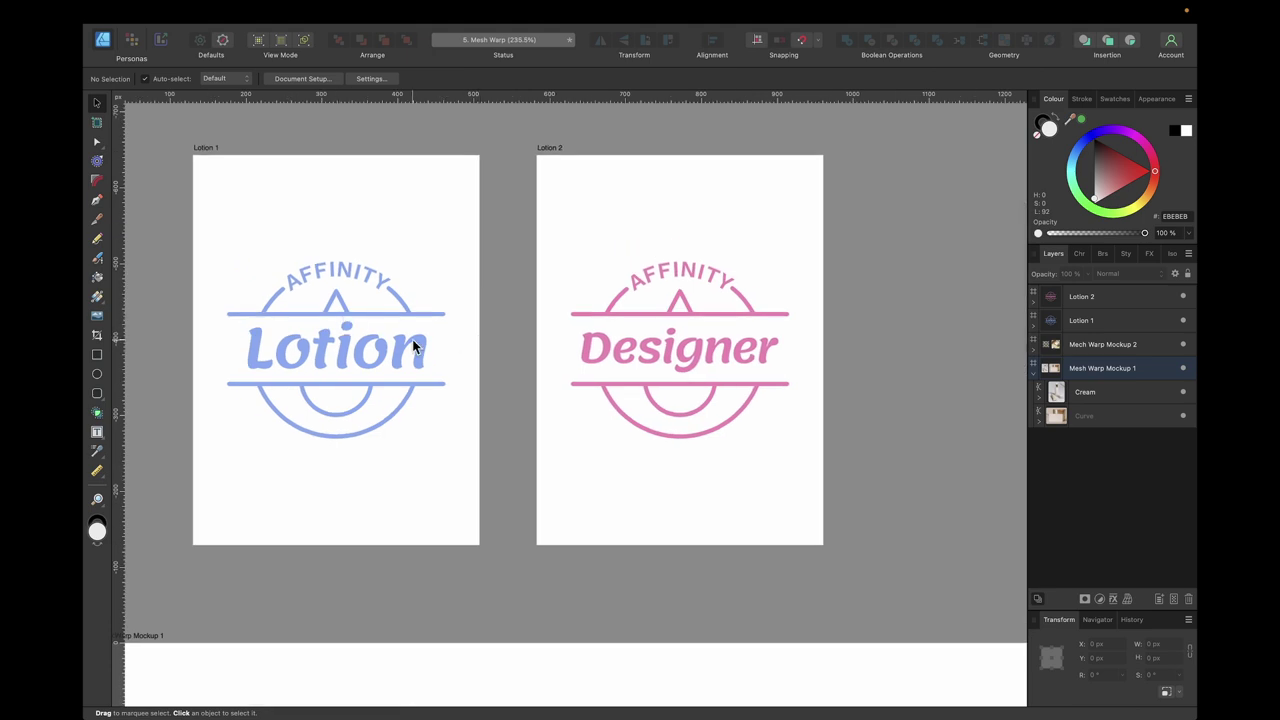
pyautogui.scroll(-2, 414, 346)
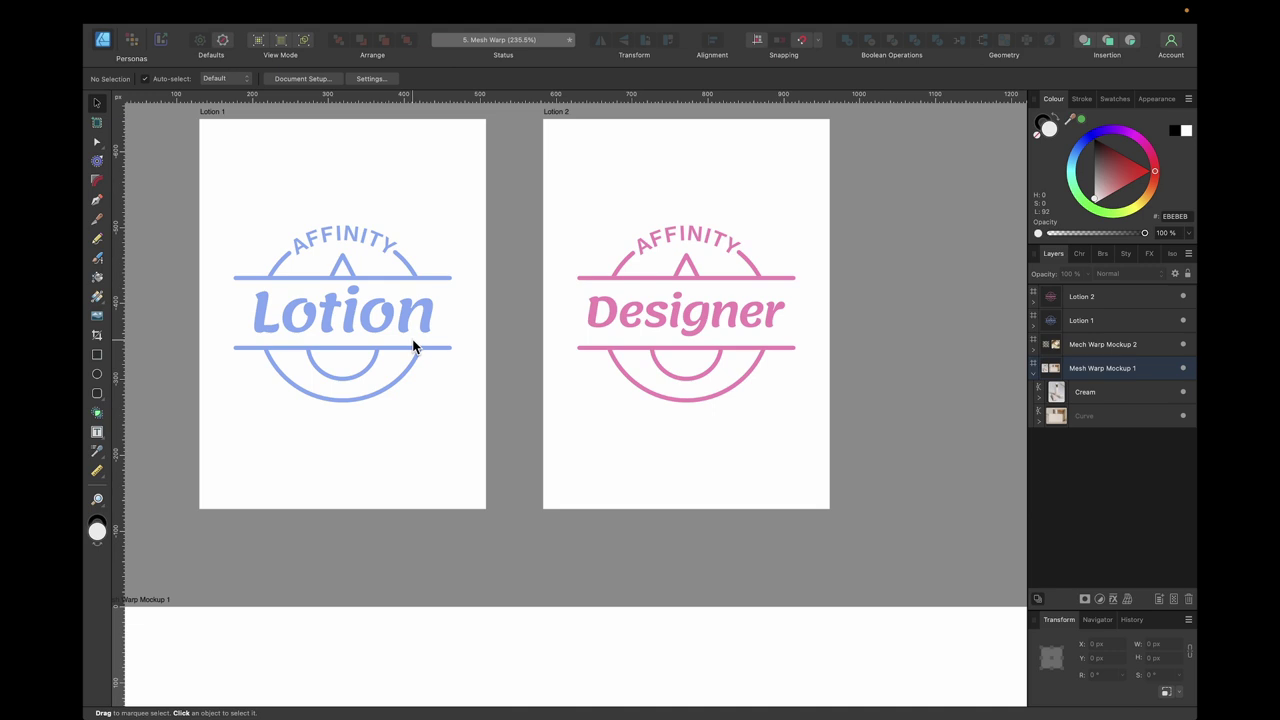
pyautogui.scroll(-10, 414, 346)
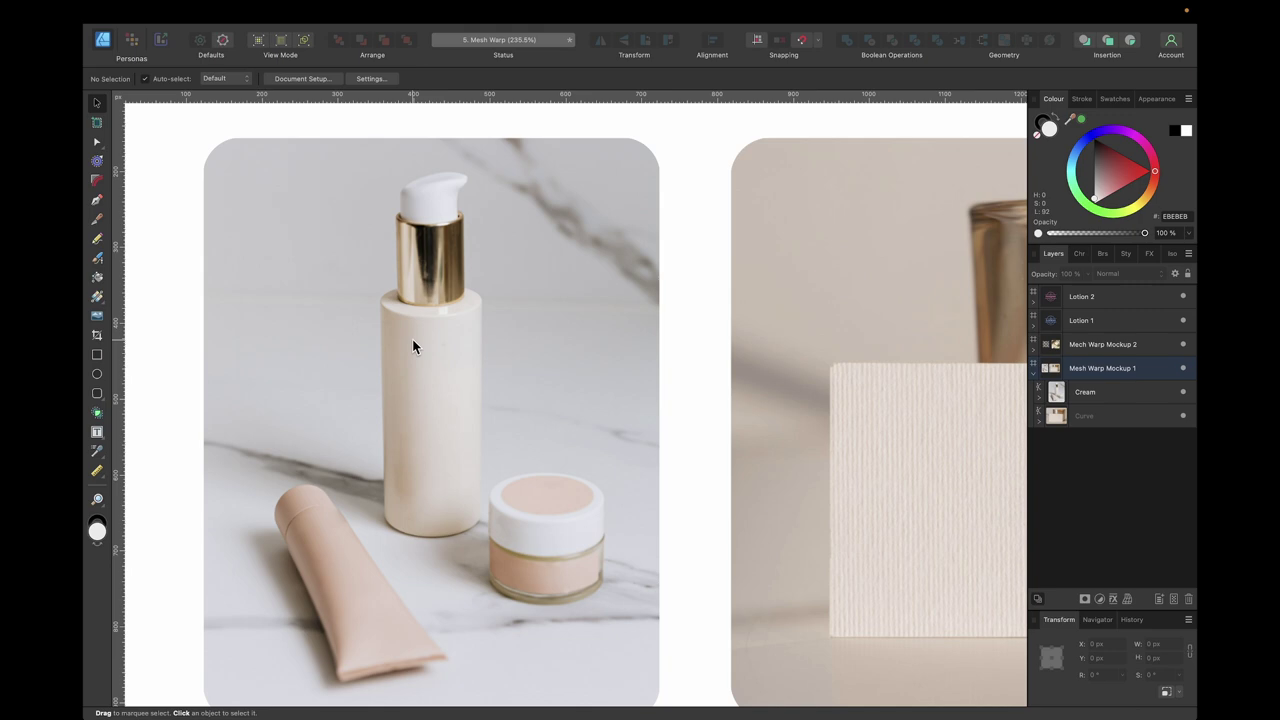
pyautogui.scroll(-1, 412, 346)
pyautogui.scroll(-2, 412, 349)
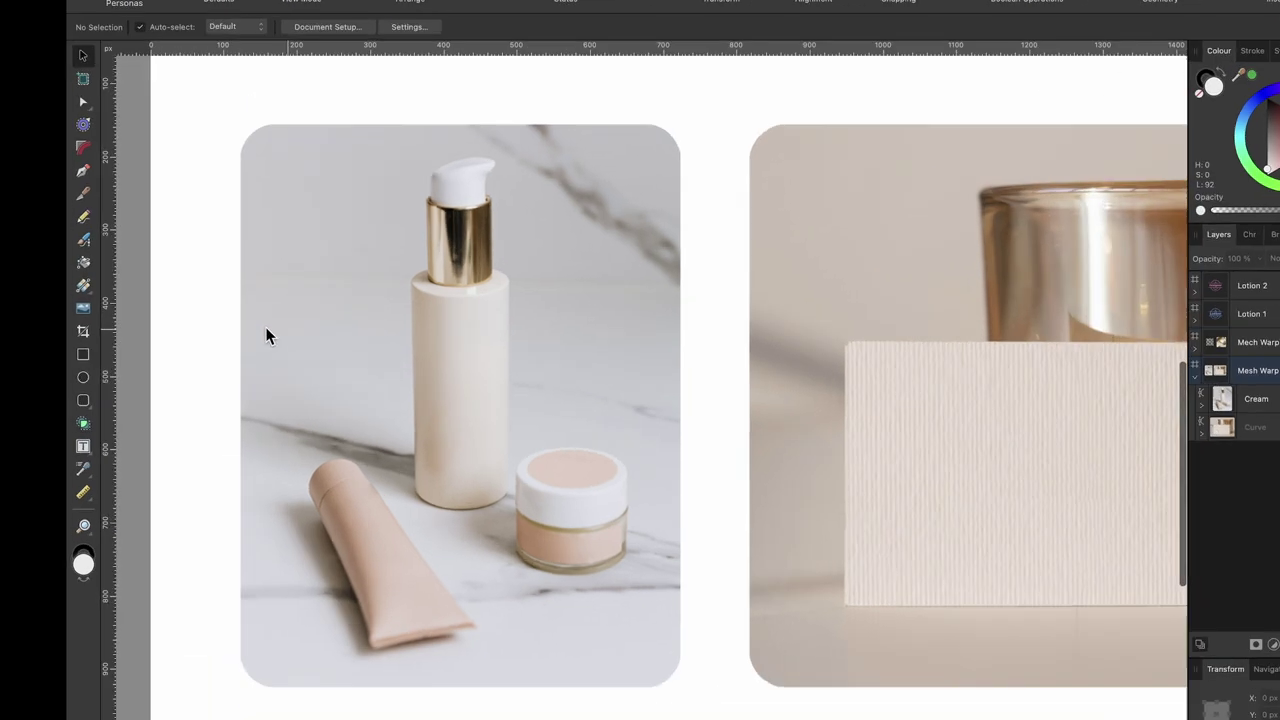
# Step: Place the image Lotion 1.png over the pump bottle in the cosmetics photo
pyautogui.click(22, 276)
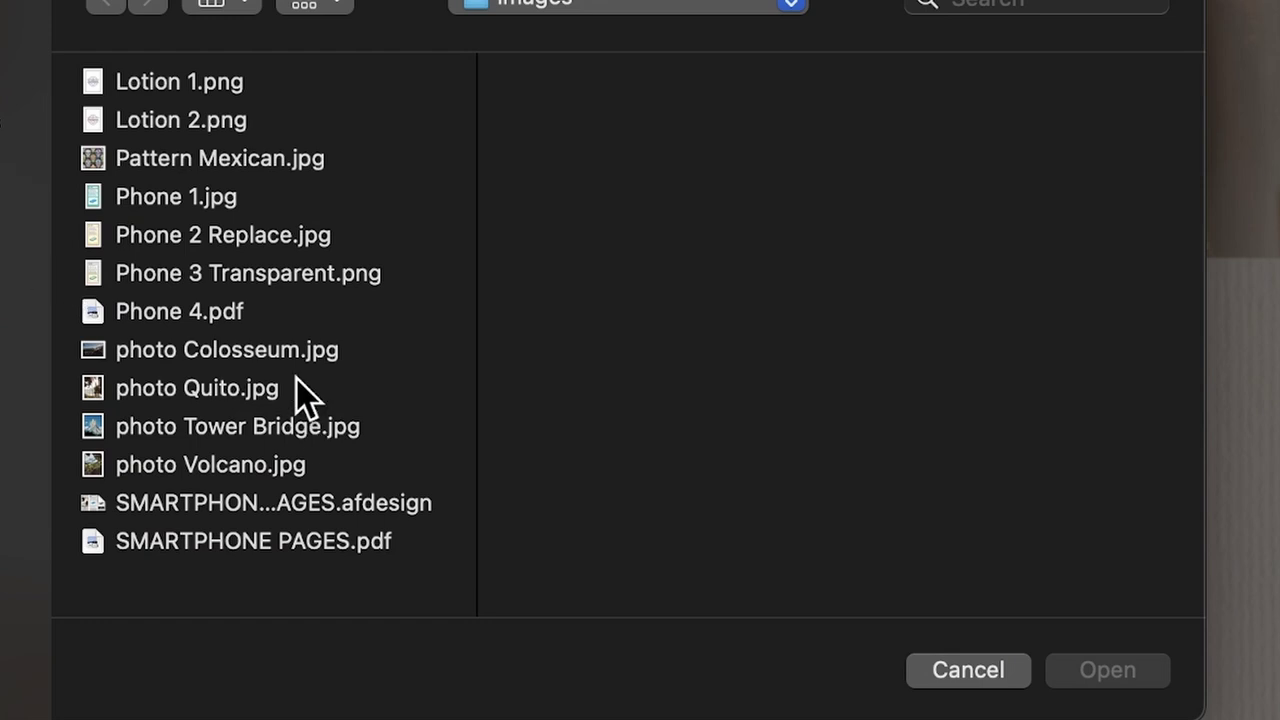
pyautogui.click(199, 85)
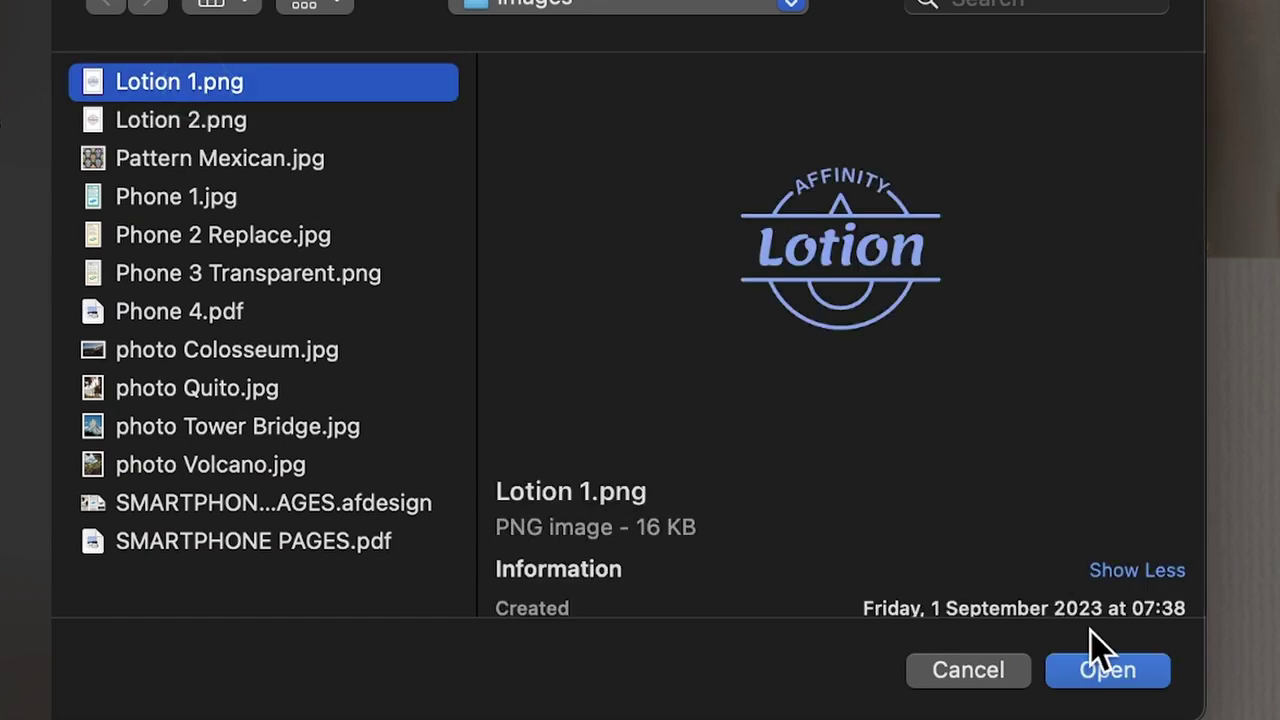
pyautogui.click(1108, 669)
pyautogui.moveTo(371, 284); pyautogui.dragTo(506, 418)
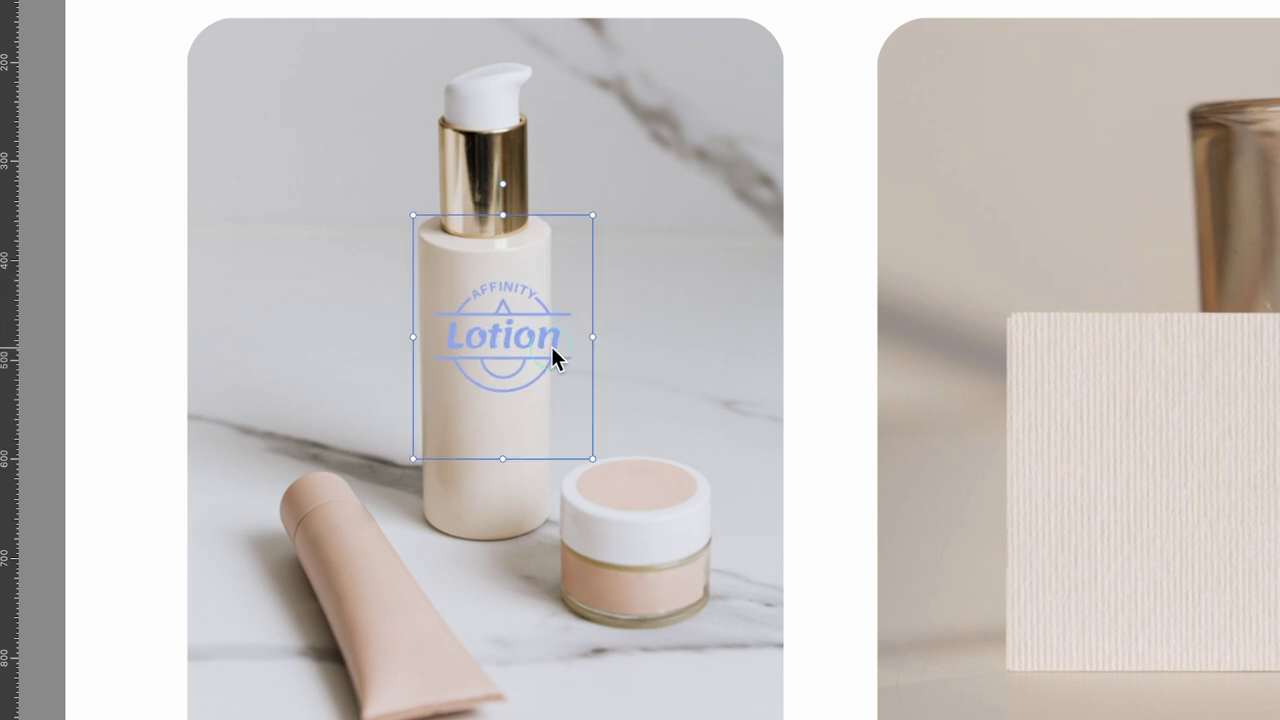
# Step: Scale the Lotion logo image to the bottle's width, about 133 × 181 px, and position it on the upper part of the bottle
pyautogui.scroll(4, 551, 346)
pyautogui.moveTo(620, 563); pyautogui.dragTo(562, 487)
pyautogui.moveTo(281, 493); pyautogui.dragTo(311, 445)
pyautogui.moveTo(396, 327); pyautogui.dragTo(396, 349)
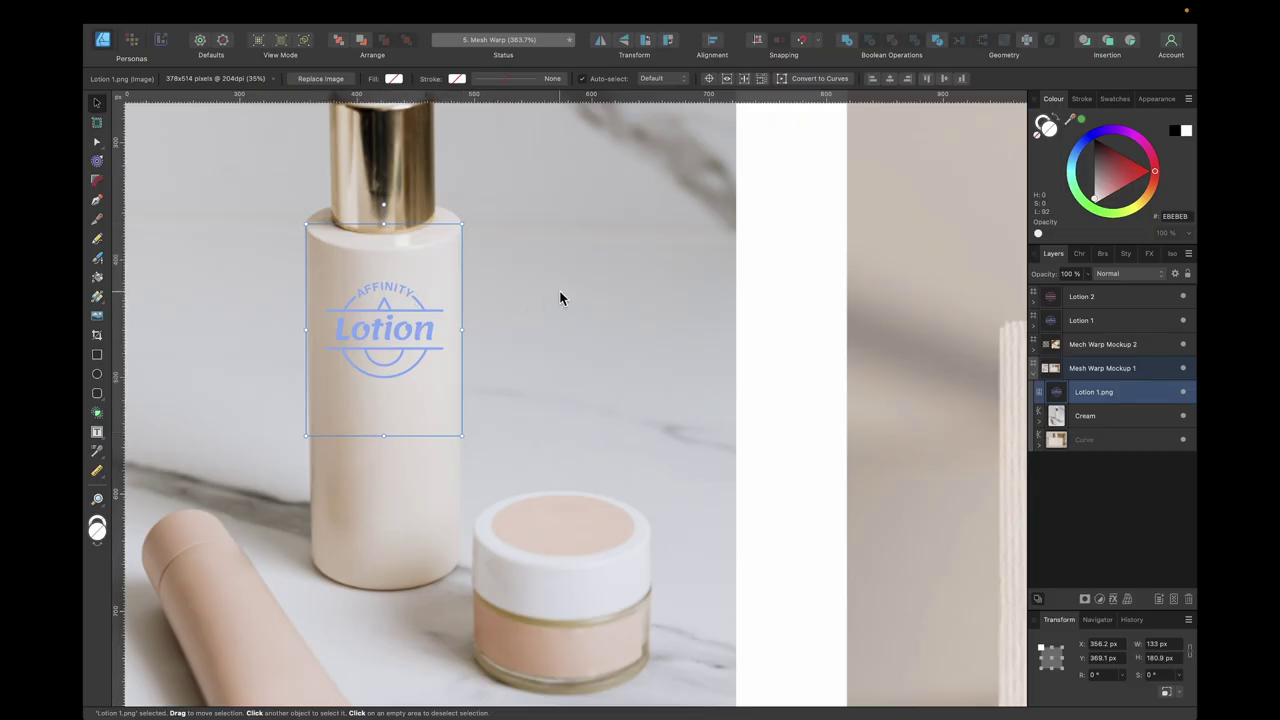
# Step: Add a live Mesh Warp filter layer to the Lotion 1.png image in the Pixel Persona
pyautogui.scroll(5, 340, 273)
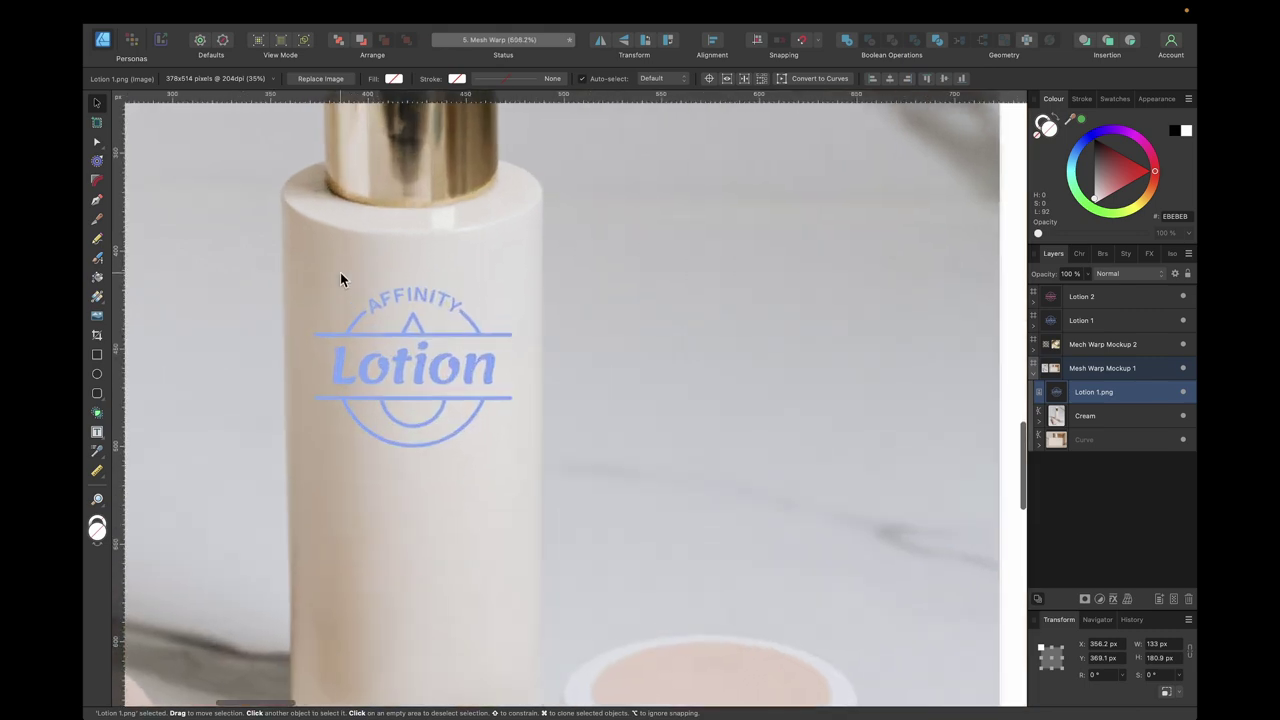
pyautogui.scroll(-5, 340, 272)
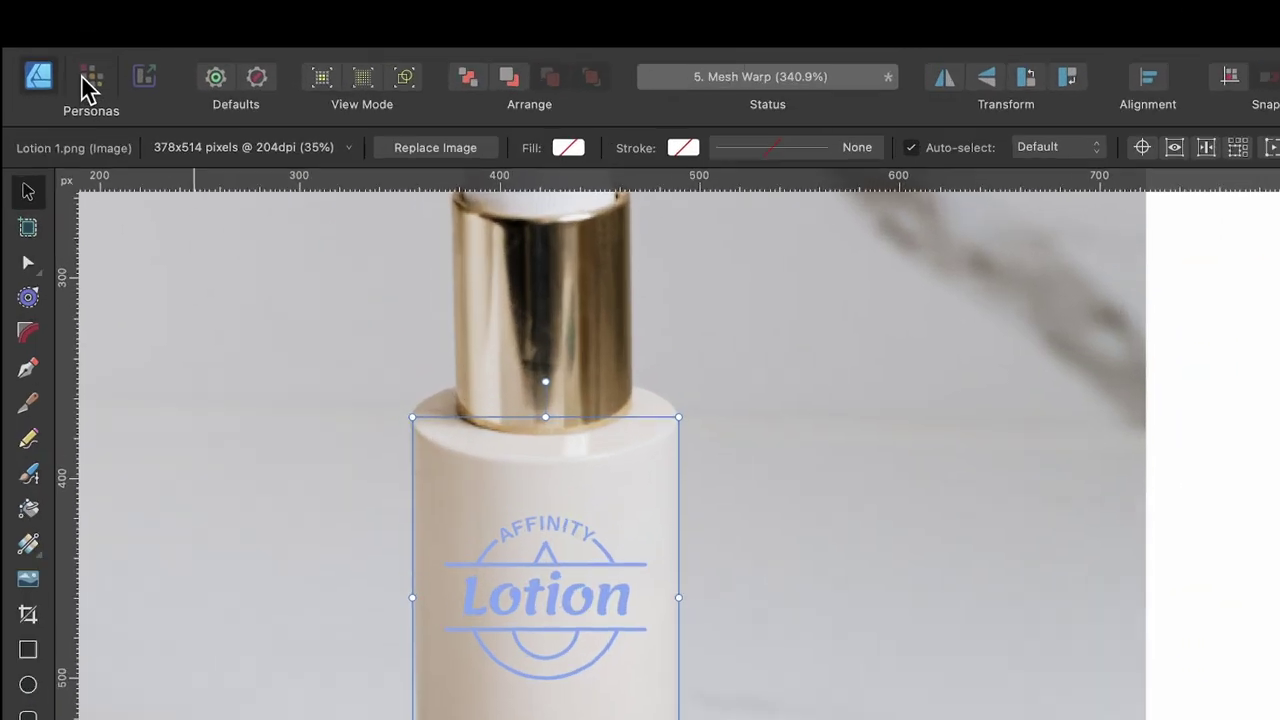
pyautogui.click(127, 39)
pyautogui.moveTo(300, 14)
pyautogui.click(350, 26)
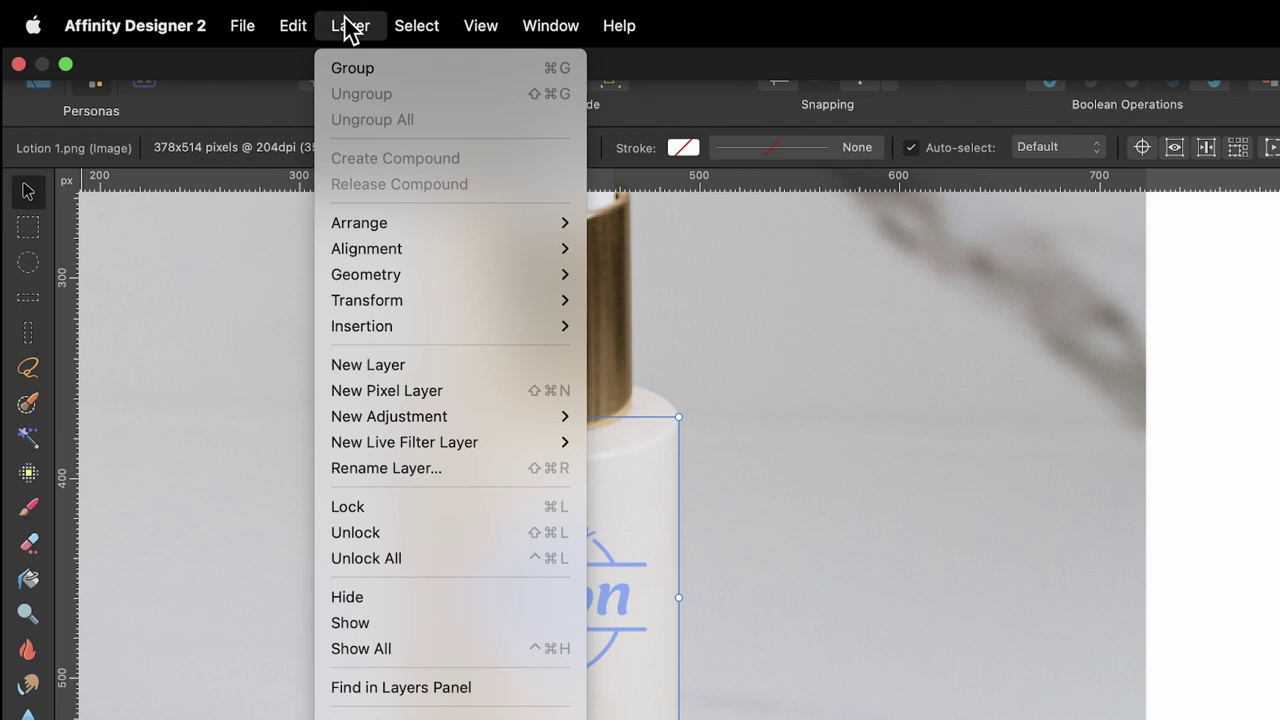
pyautogui.moveTo(402, 439)
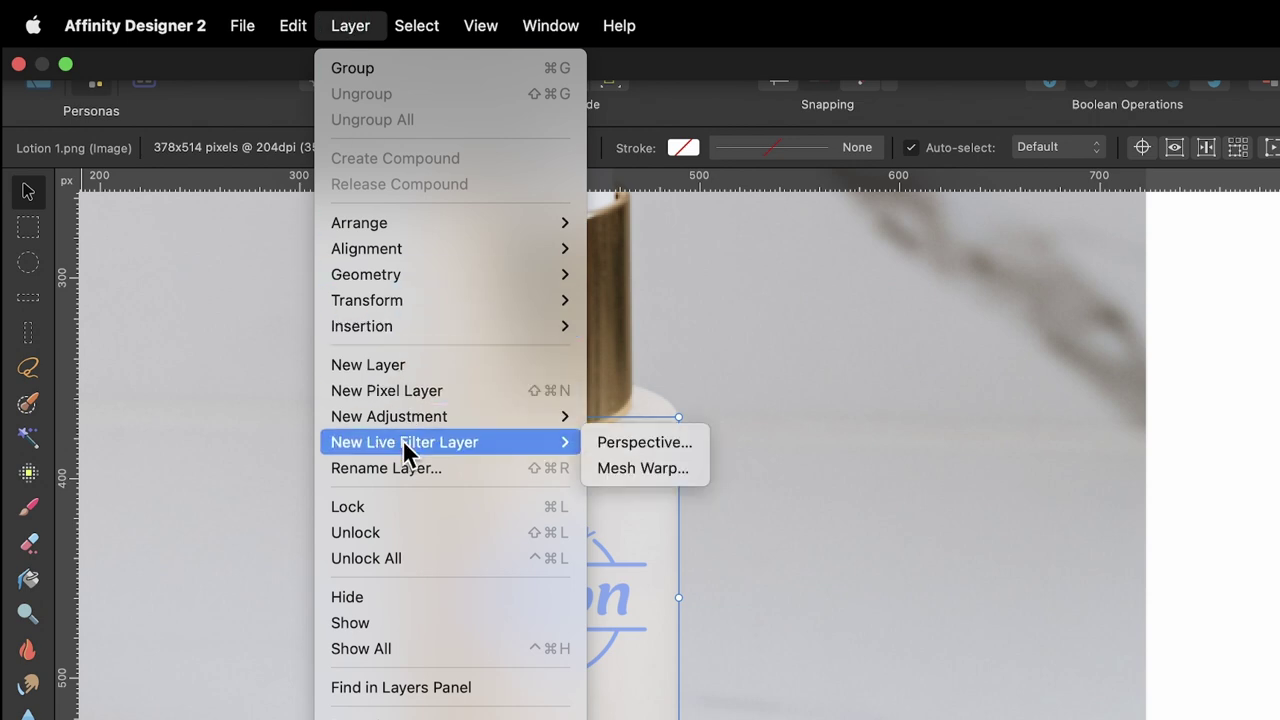
pyautogui.click(640, 468)
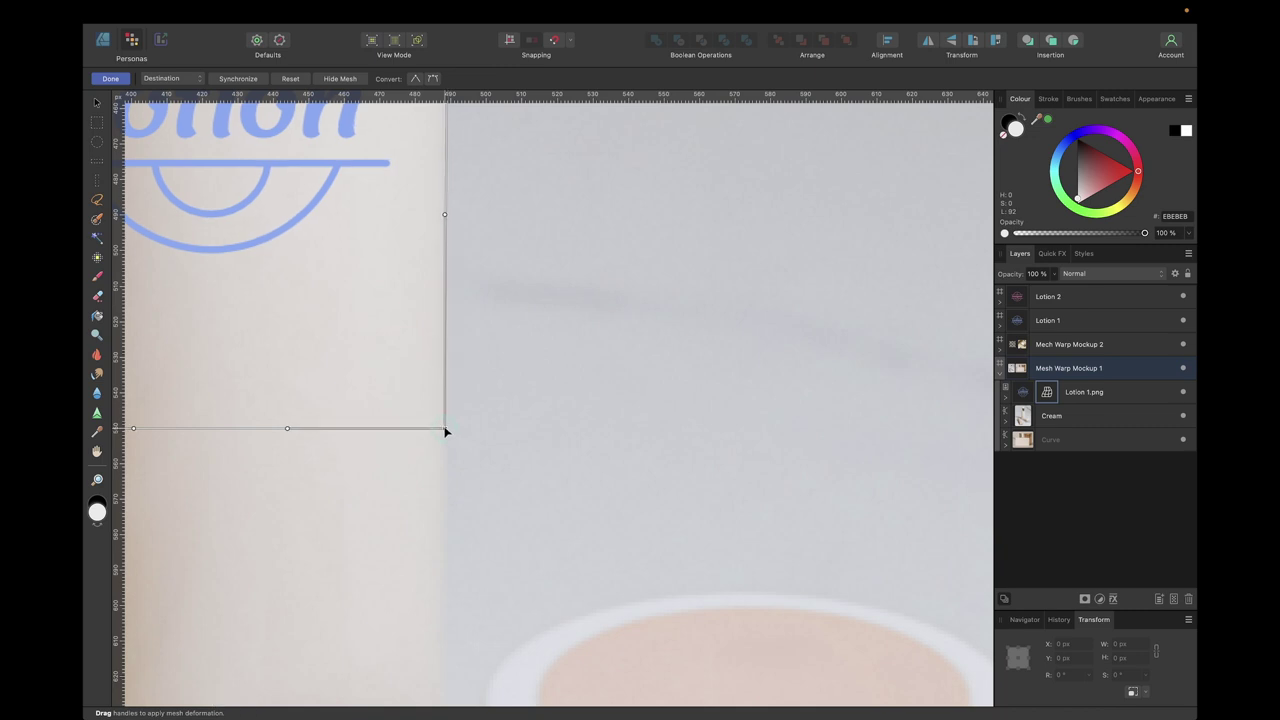
# Step: Align the mesh's corner nodes with the side edges of the bottle
pyautogui.hscroll(-5, 449, 430)
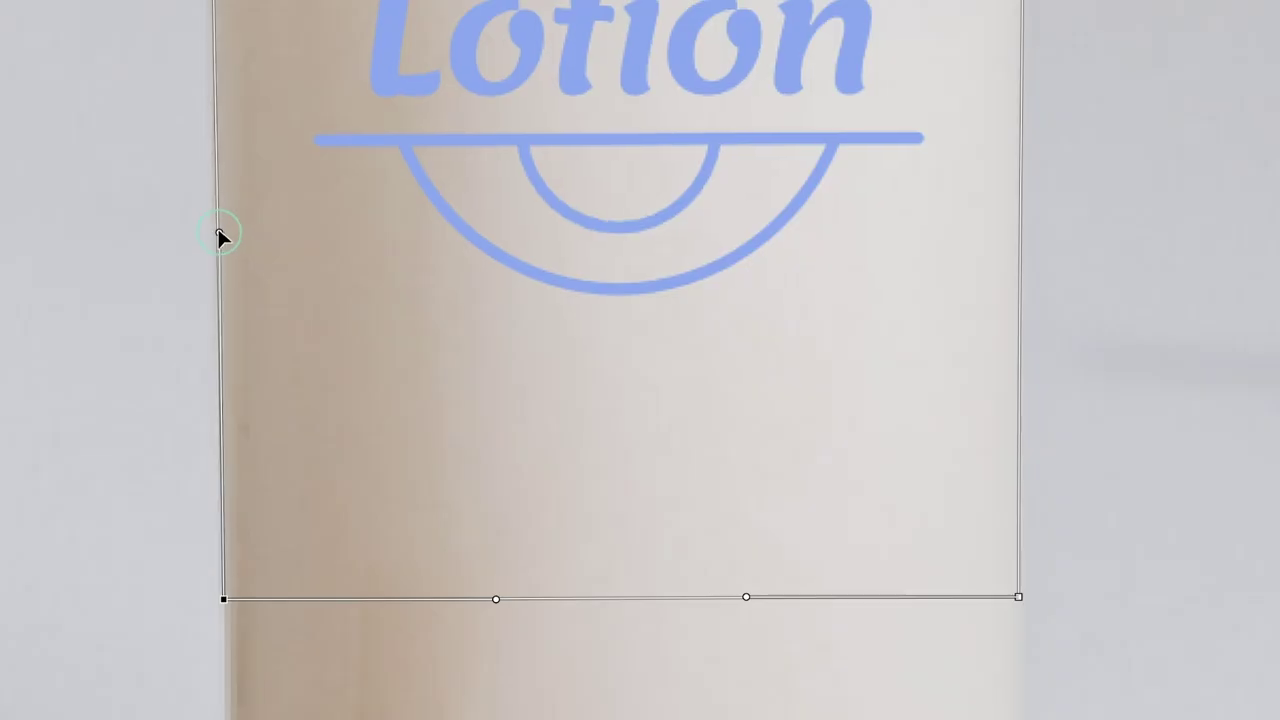
pyautogui.scroll(5, 378, 291)
pyautogui.click(364, 302)
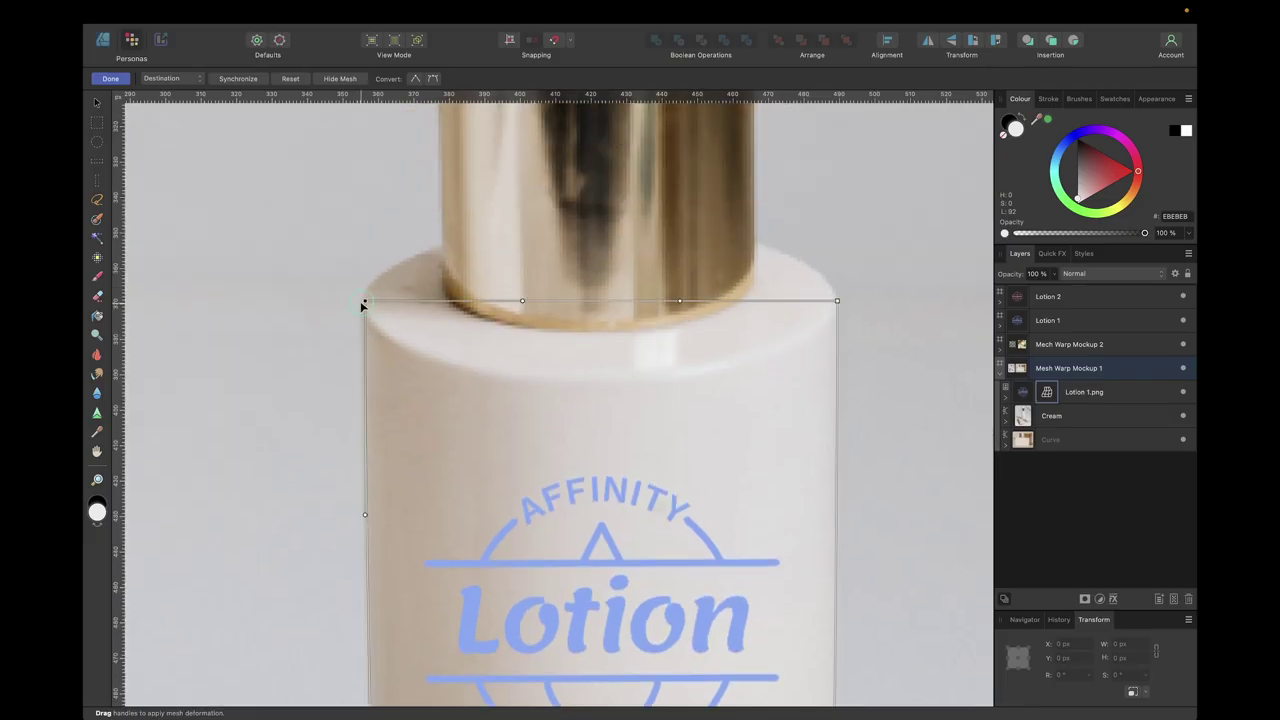
pyautogui.scroll(-3, 871, 297)
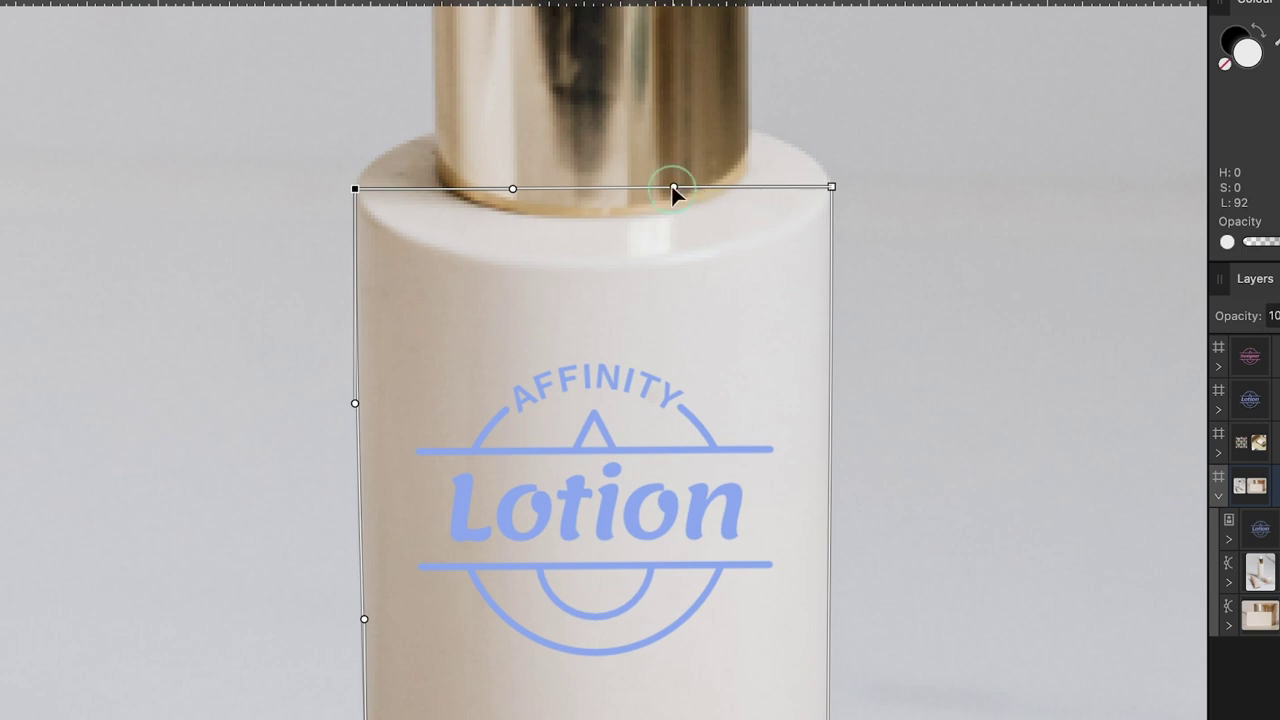
# Step: Bend the mesh's top edge downward with its curve handles to follow the bottle's rounded shoulder
pyautogui.moveTo(674, 188); pyautogui.dragTo(684, 294)
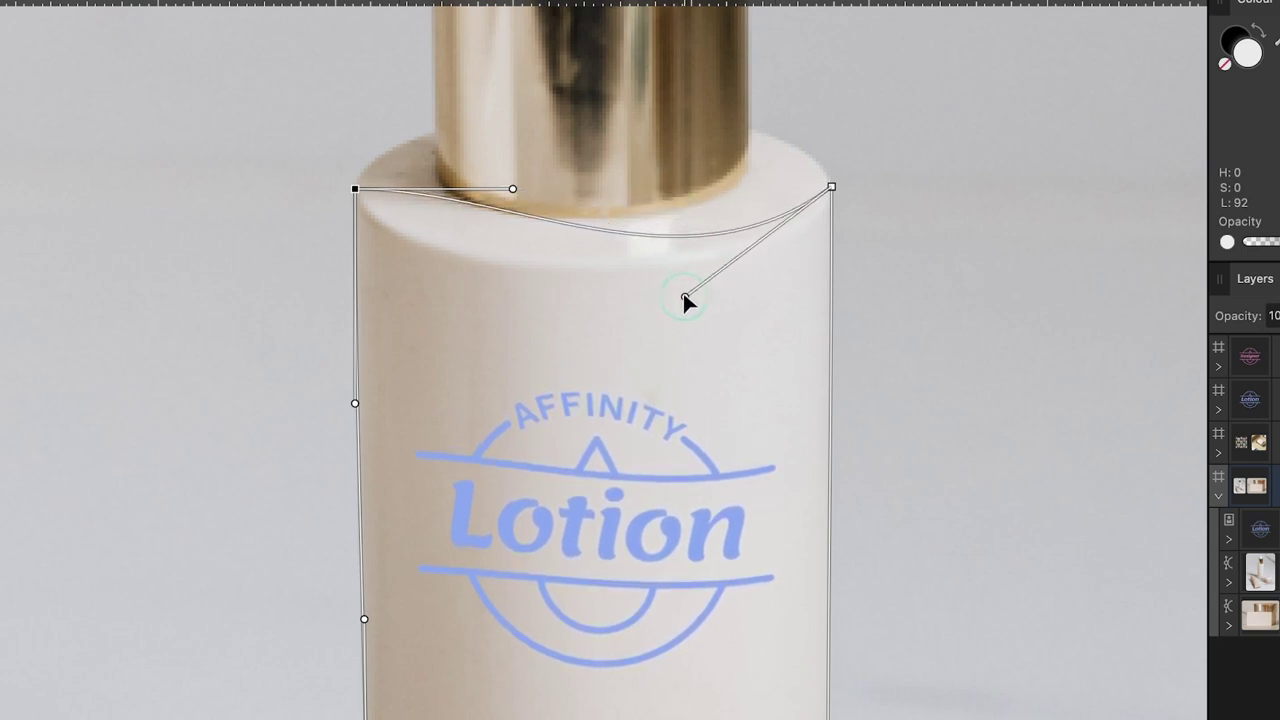
pyautogui.moveTo(511, 191); pyautogui.dragTo(413, 298)
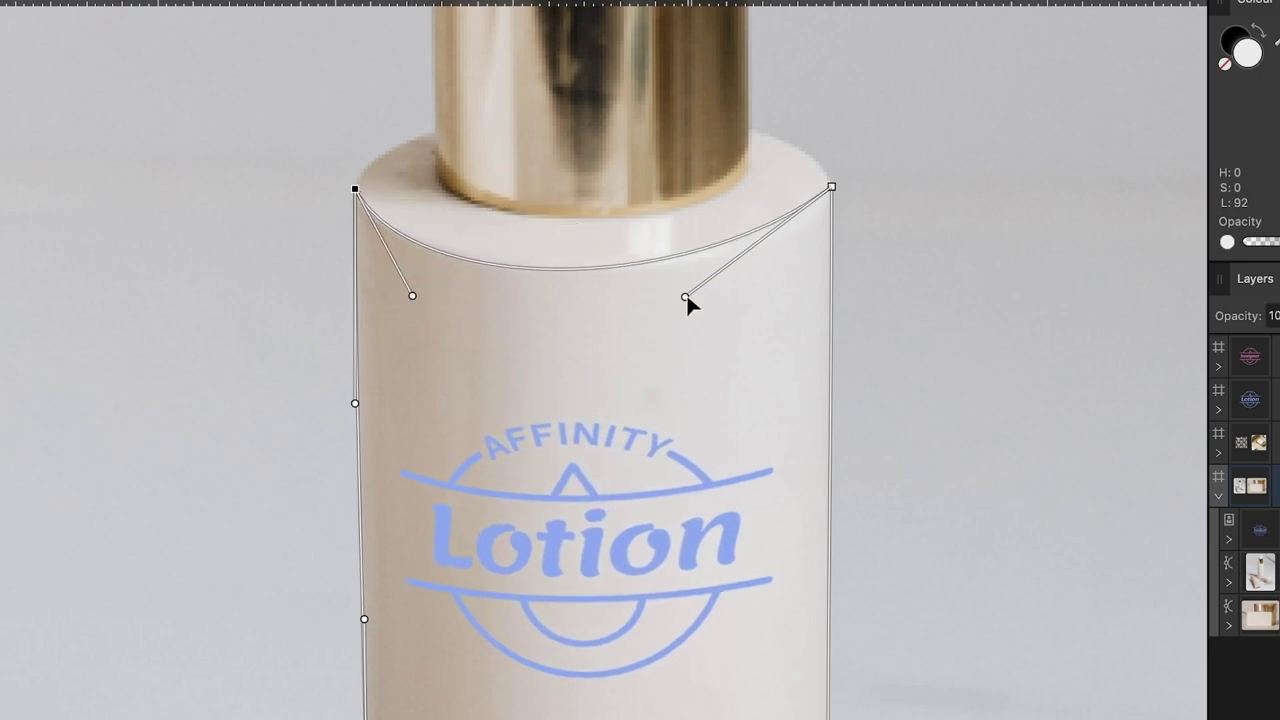
pyautogui.moveTo(687, 297); pyautogui.dragTo(745, 304)
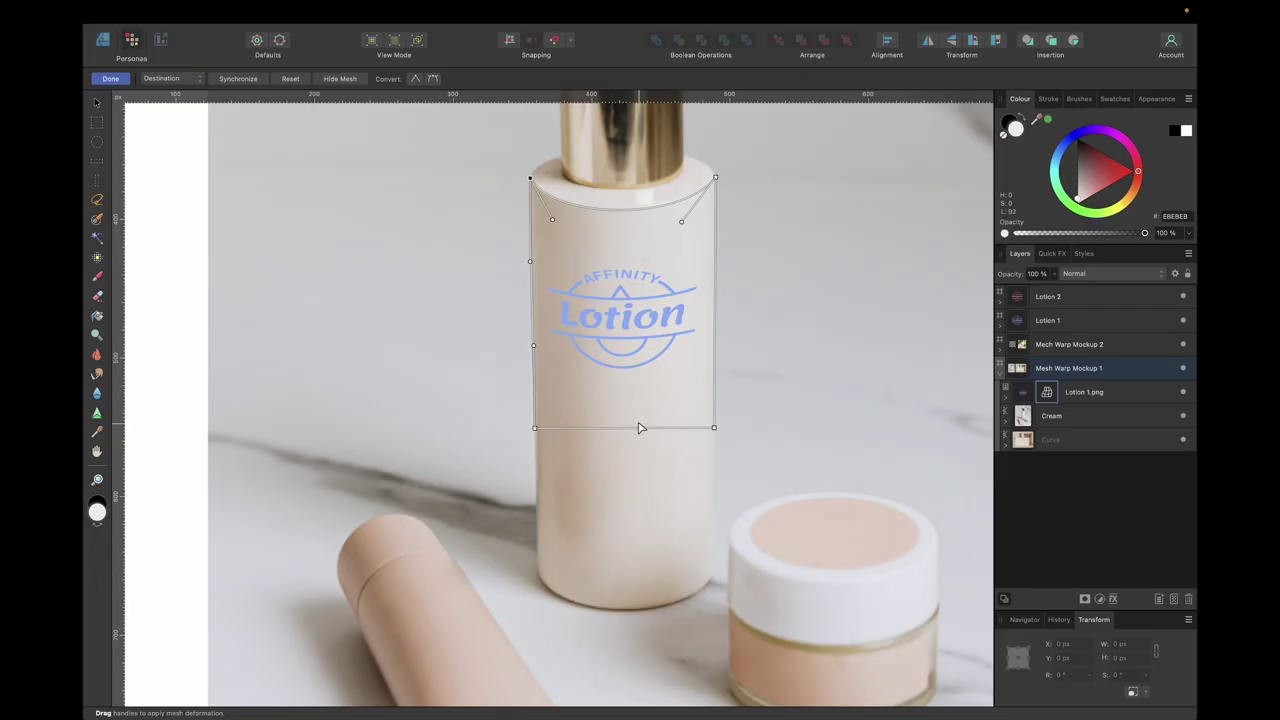
# Step: Select the warped logo with the Move tool and shift it down to the lower part of the bottle
pyautogui.press('v')
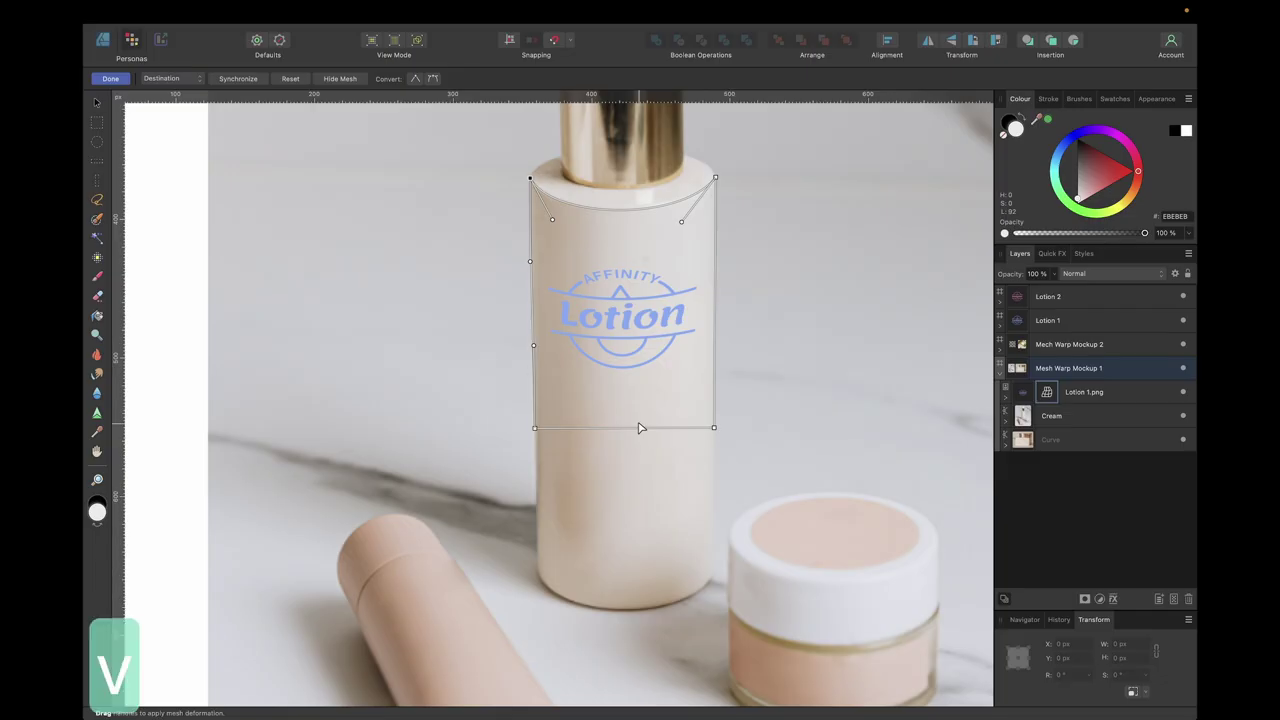
pyautogui.click(628, 341)
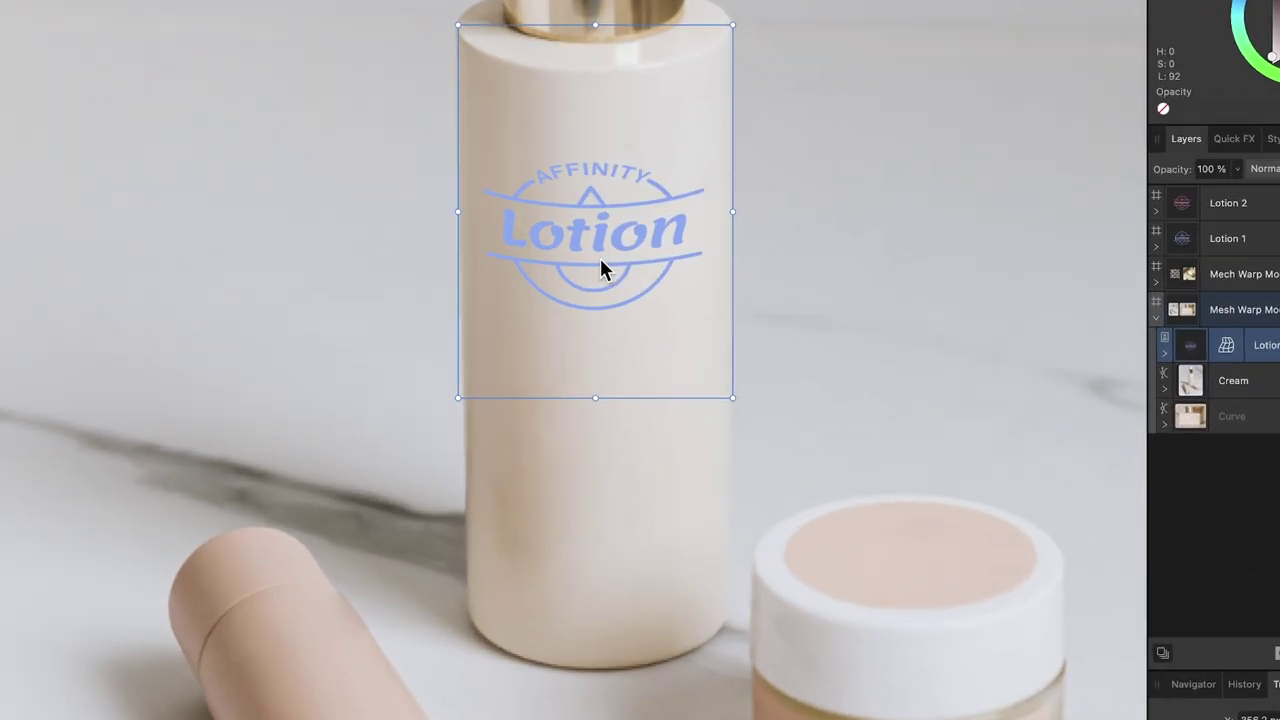
pyautogui.moveTo(628, 341); pyautogui.dragTo(628, 475)
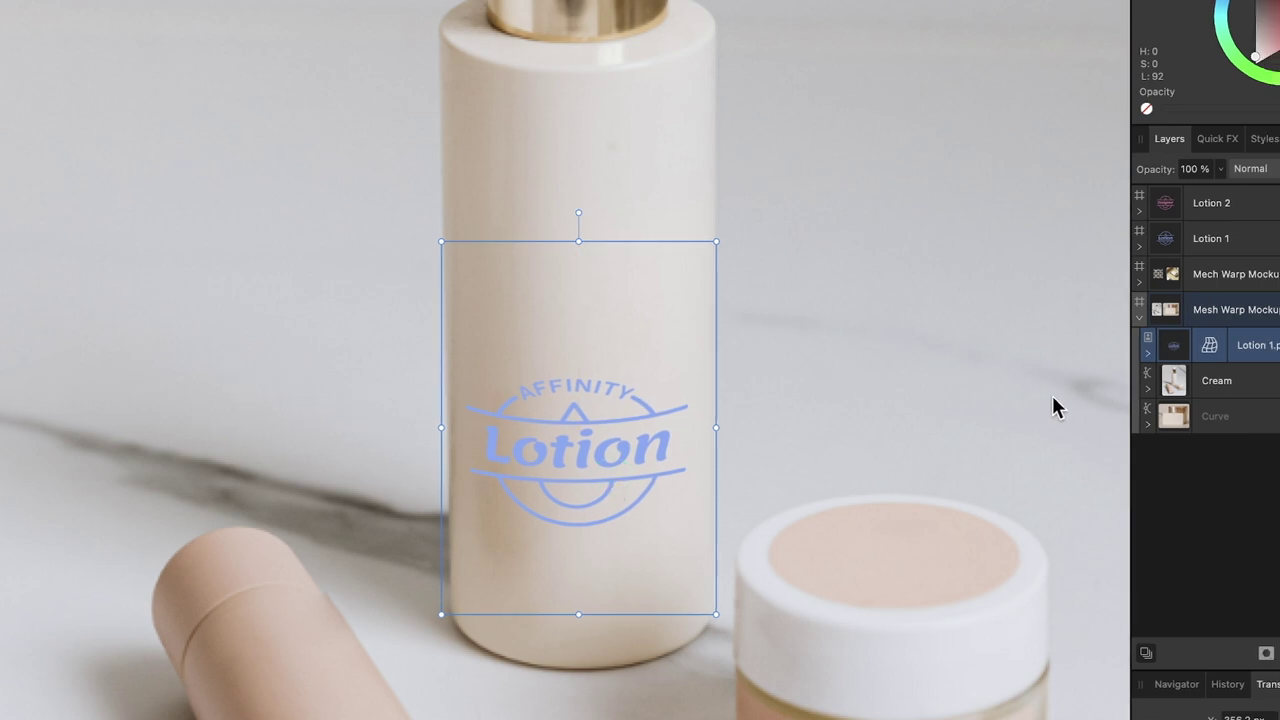
# Step: Reopen the logo's Mesh Warp filter and bend the mesh's bottom edge to follow the bottle's curved base
pyautogui.click(1222, 350)
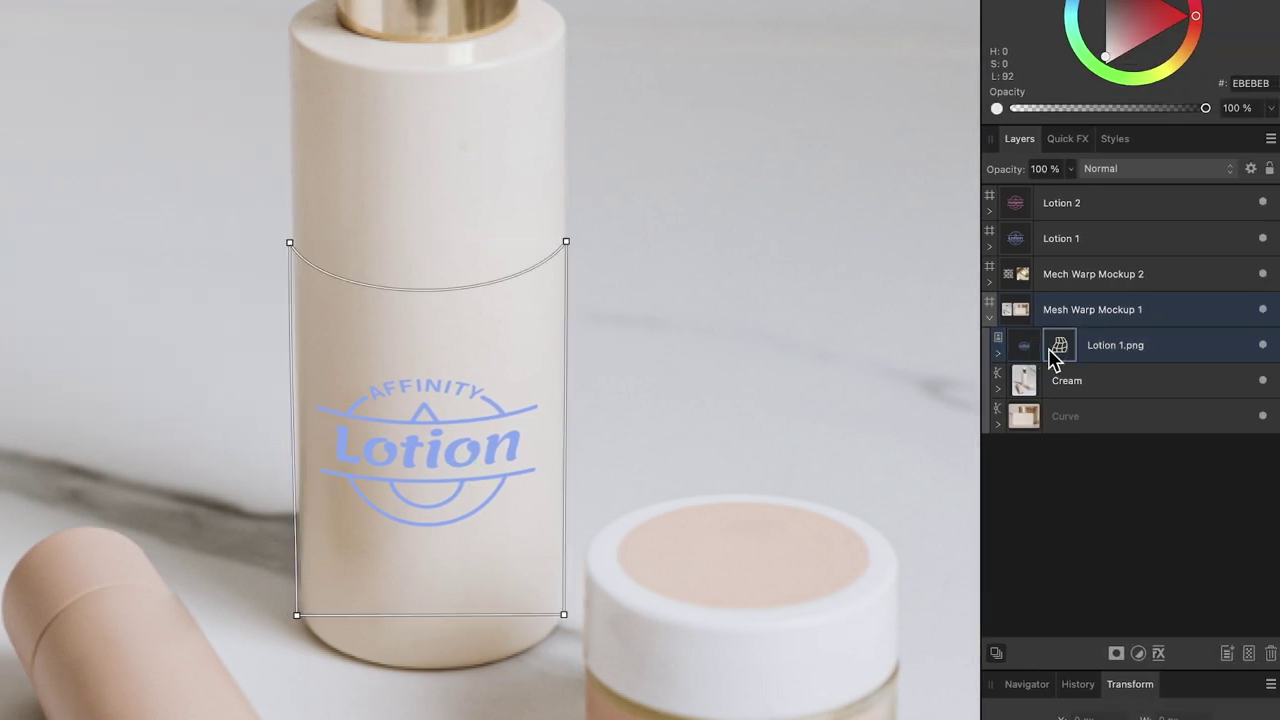
pyautogui.scroll(3, 350, 620)
pyautogui.click(238, 567)
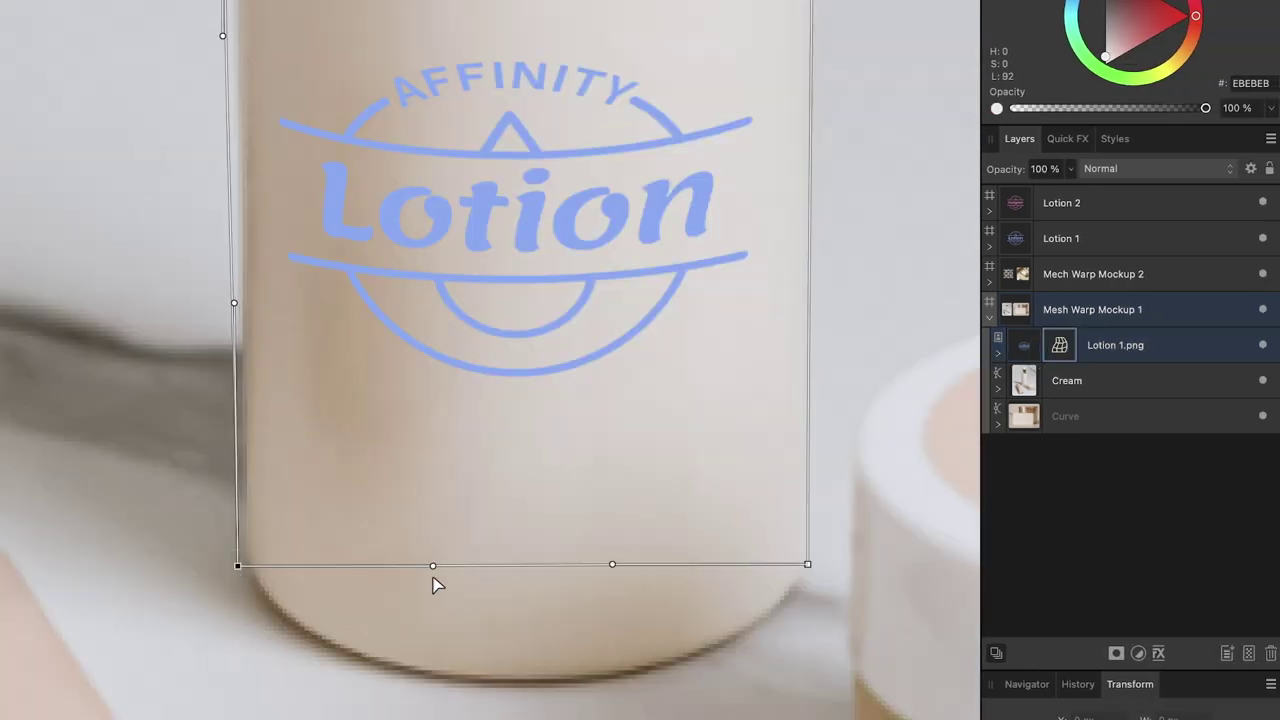
pyautogui.moveTo(432, 575); pyautogui.dragTo(380, 719)
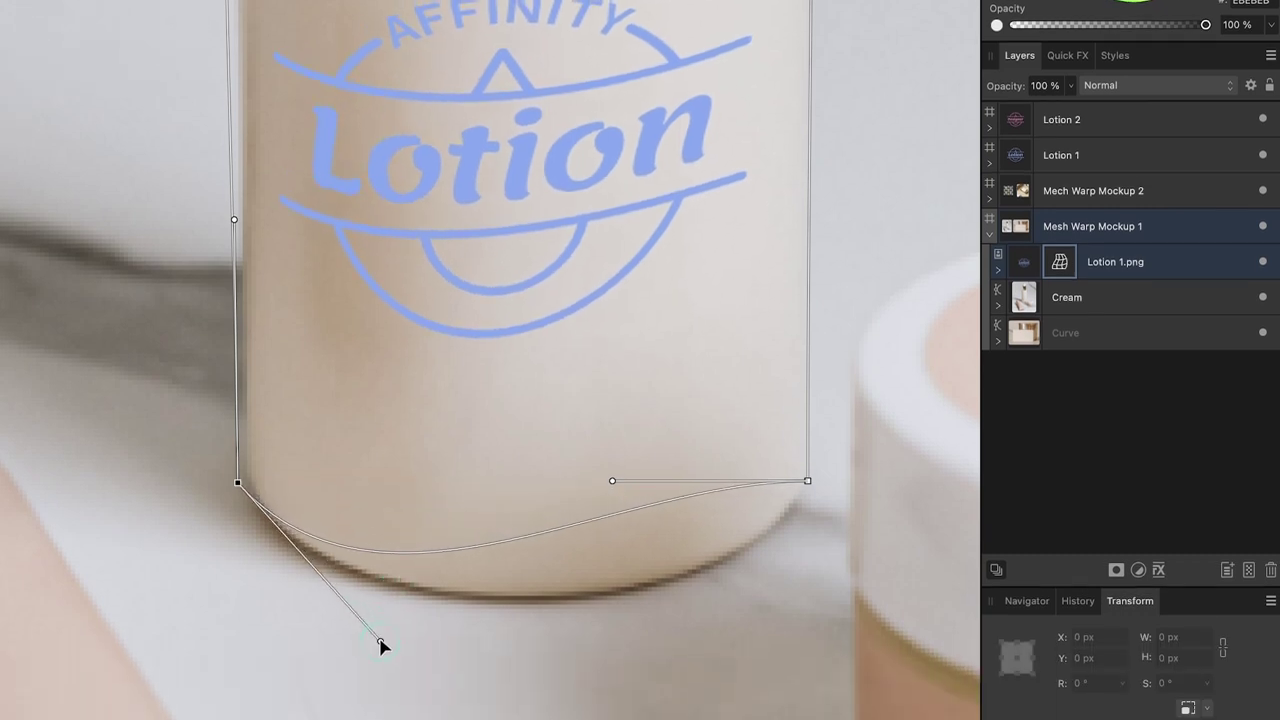
pyautogui.moveTo(611, 482); pyautogui.dragTo(731, 623)
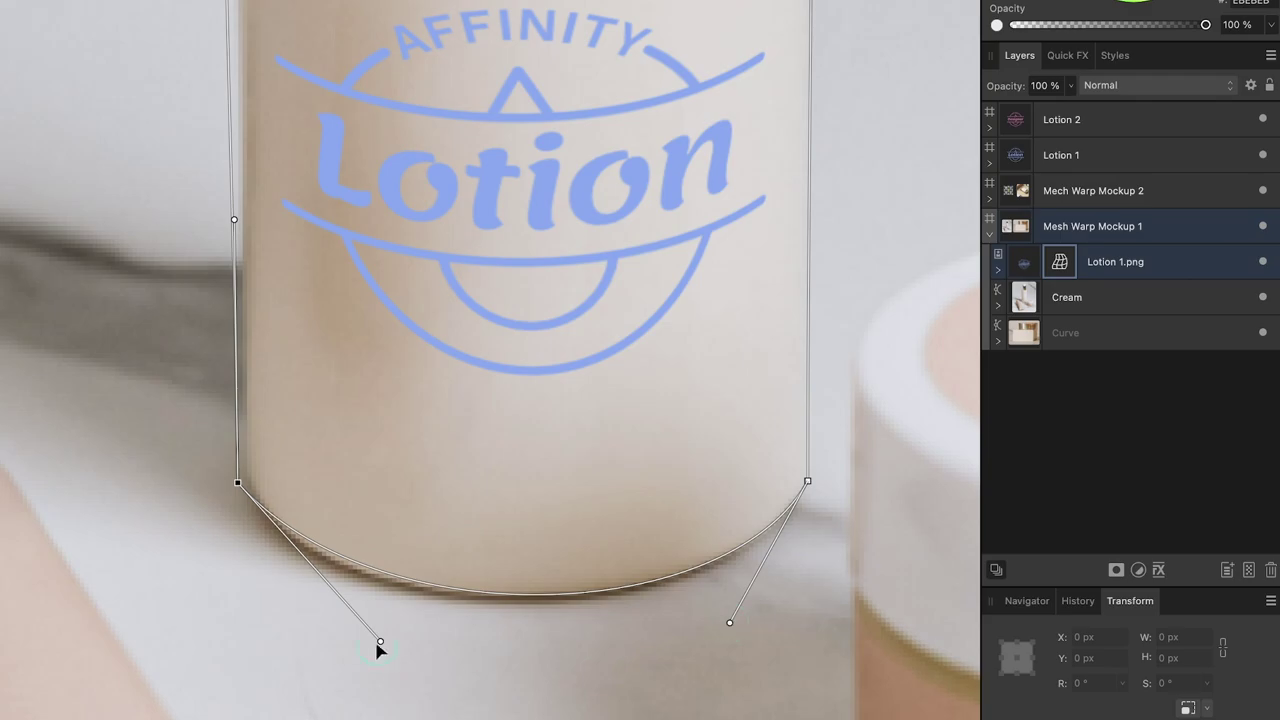
# Step: Refine the curve of the mesh's bottom edge along the bottle's base, and move the warped logo up to the middle of the bottle
pyautogui.moveTo(379, 642); pyautogui.dragTo(349, 649)
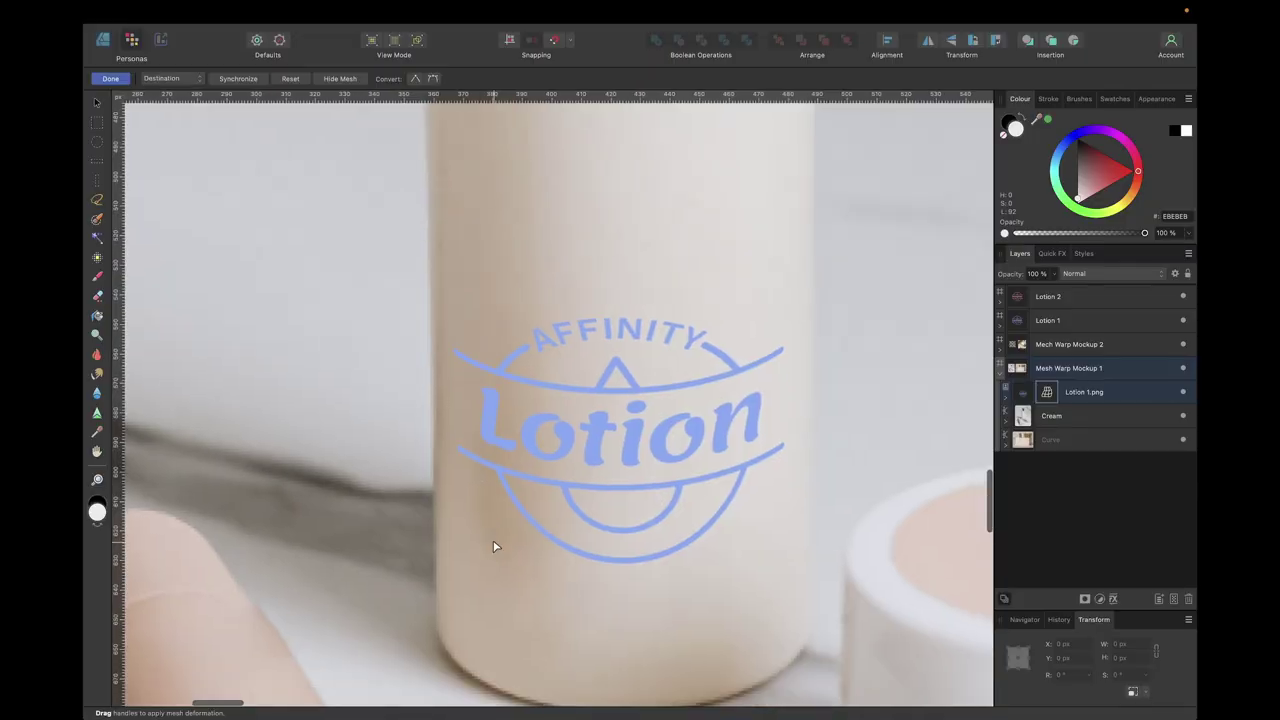
pyautogui.scroll(-2, 493, 546)
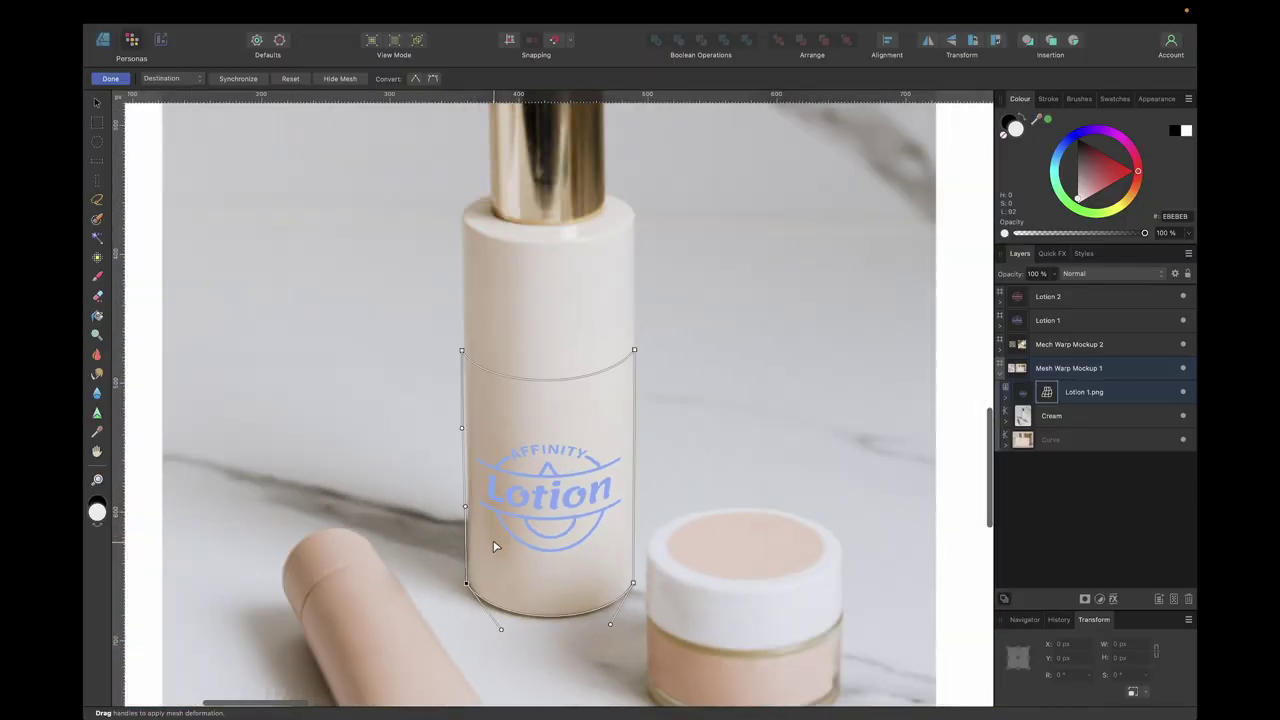
pyautogui.press('v')
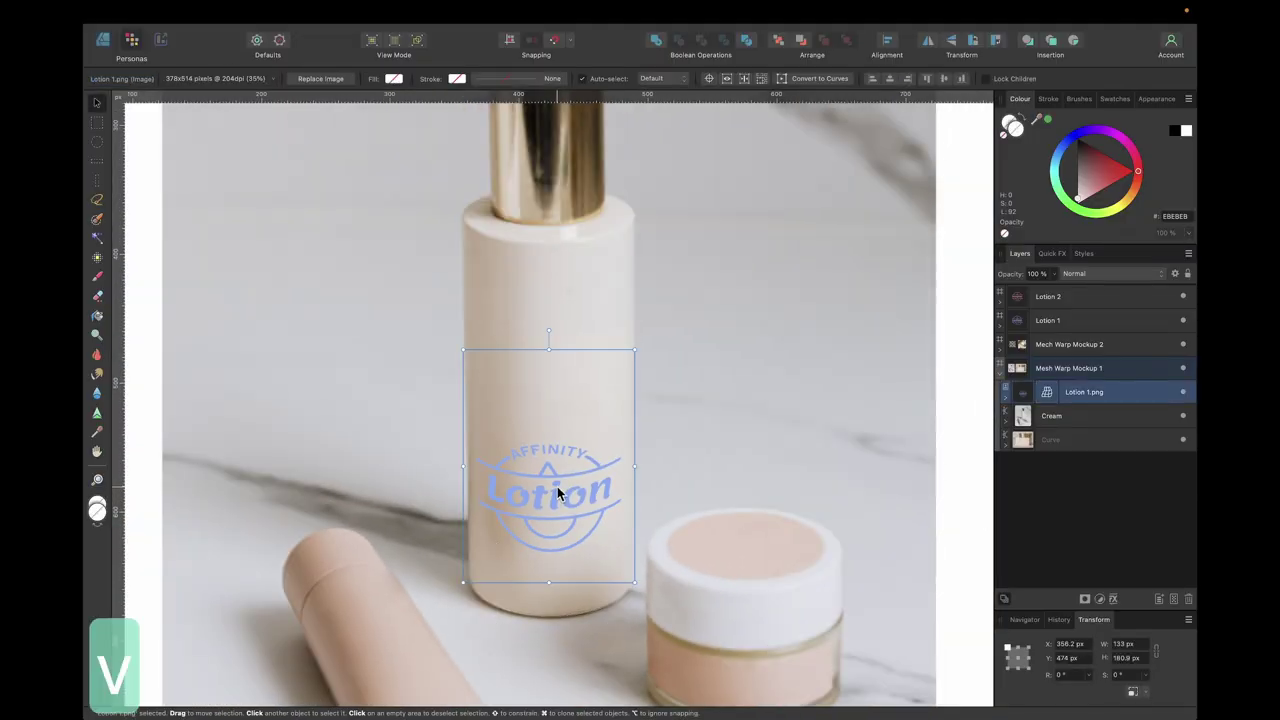
pyautogui.moveTo(558, 415); pyautogui.dragTo(561, 383)
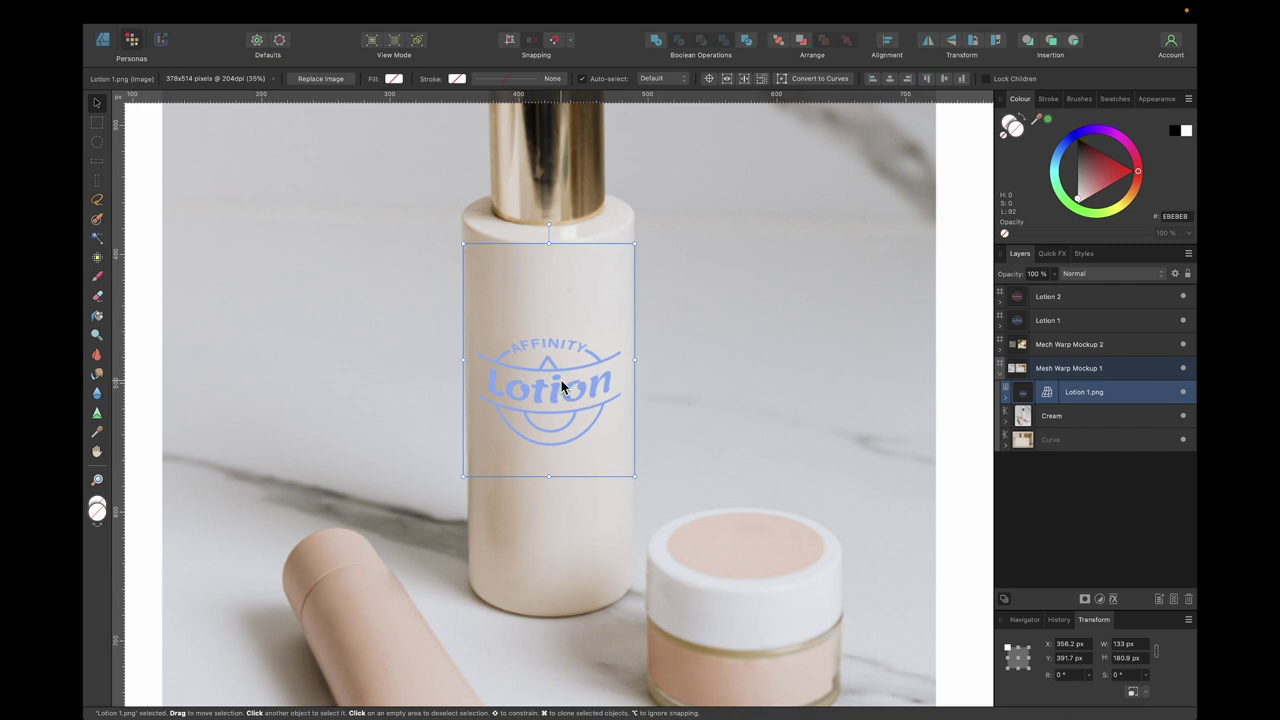
# Step: Reopen the logo's Mesh Warp filter to check the mesh in its new position, and leave it unchanged
pyautogui.press('a')
pyautogui.click(1046, 391)
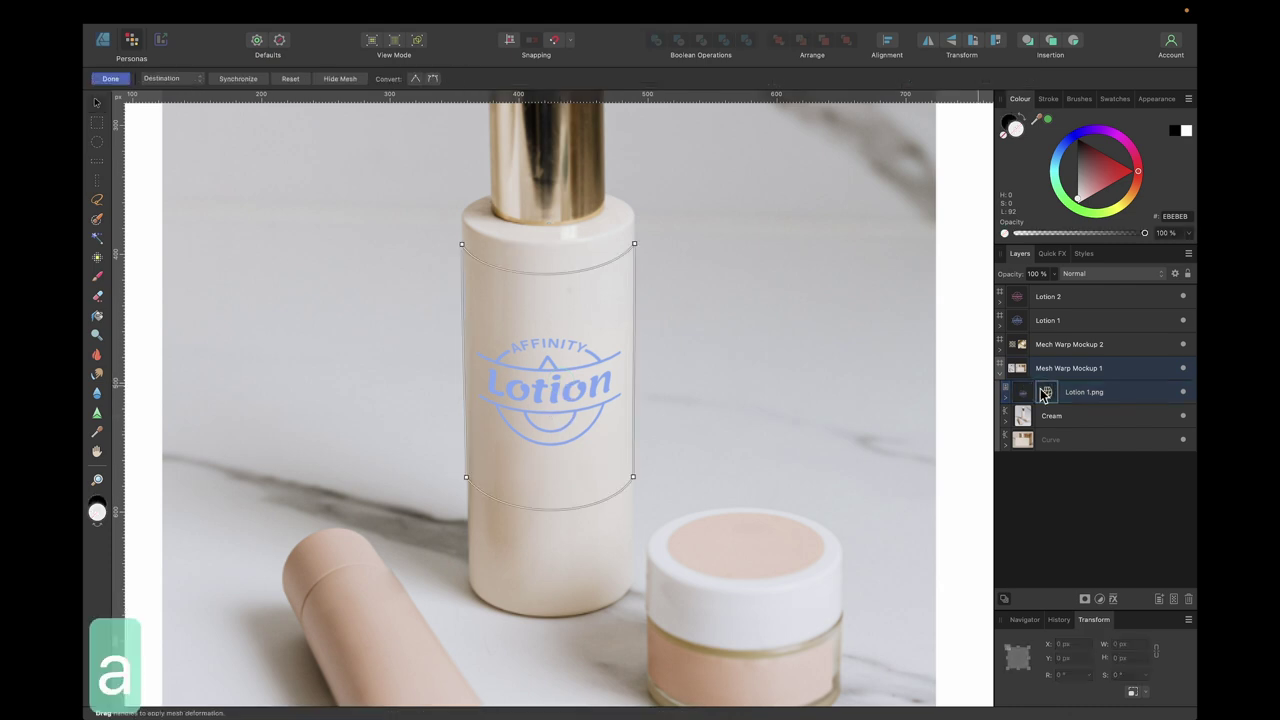
pyautogui.scroll(5, 437, 512)
pyautogui.moveTo(437, 512); pyautogui.dragTo(438, 513)
pyautogui.hotkey('ctrl', '0')
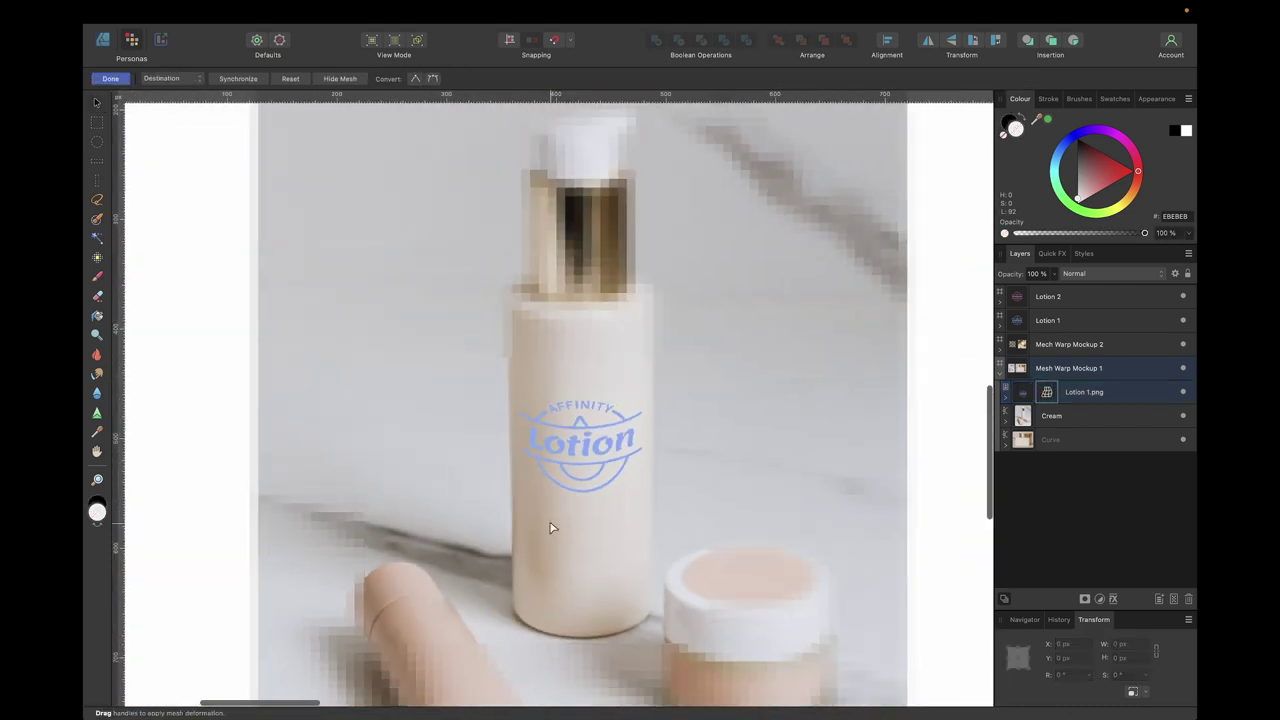
pyautogui.press('v')
pyautogui.scroll(1, 670, 407)
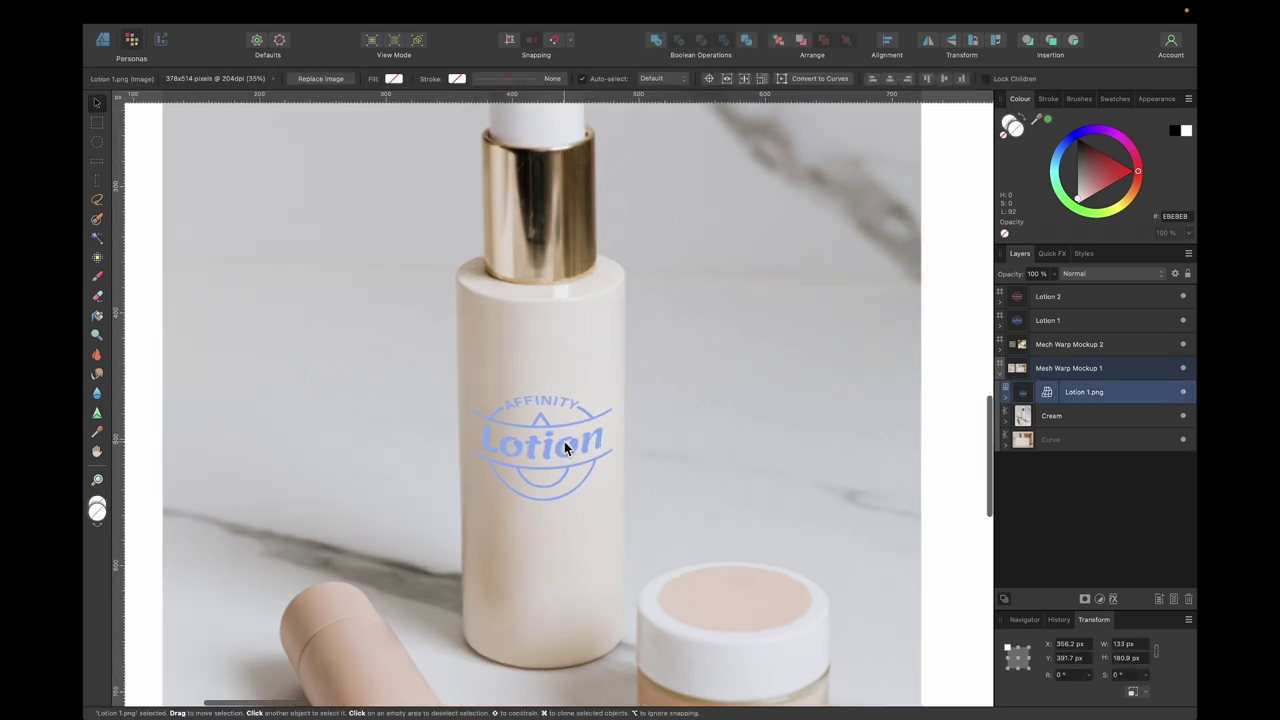
# Step: Set the blend mode of the warped Lotion logo on the bottle to Multiply
pyautogui.click(564, 443)
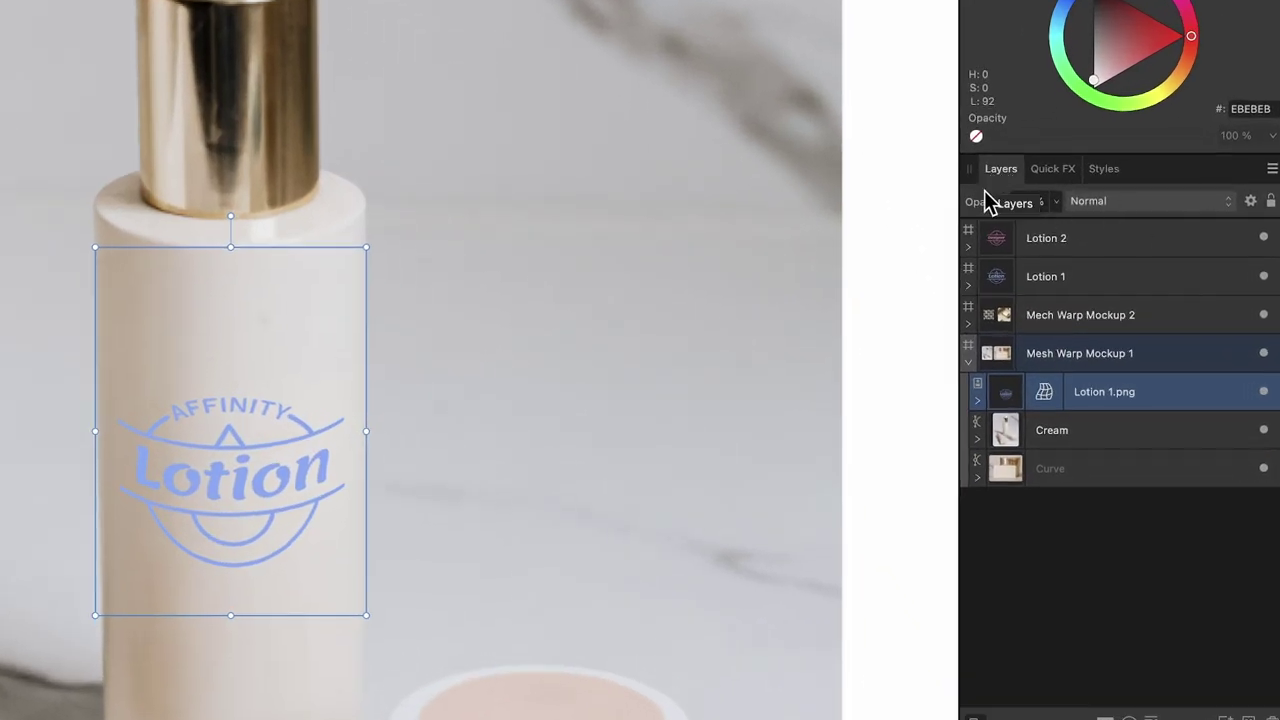
pyautogui.click(1132, 203)
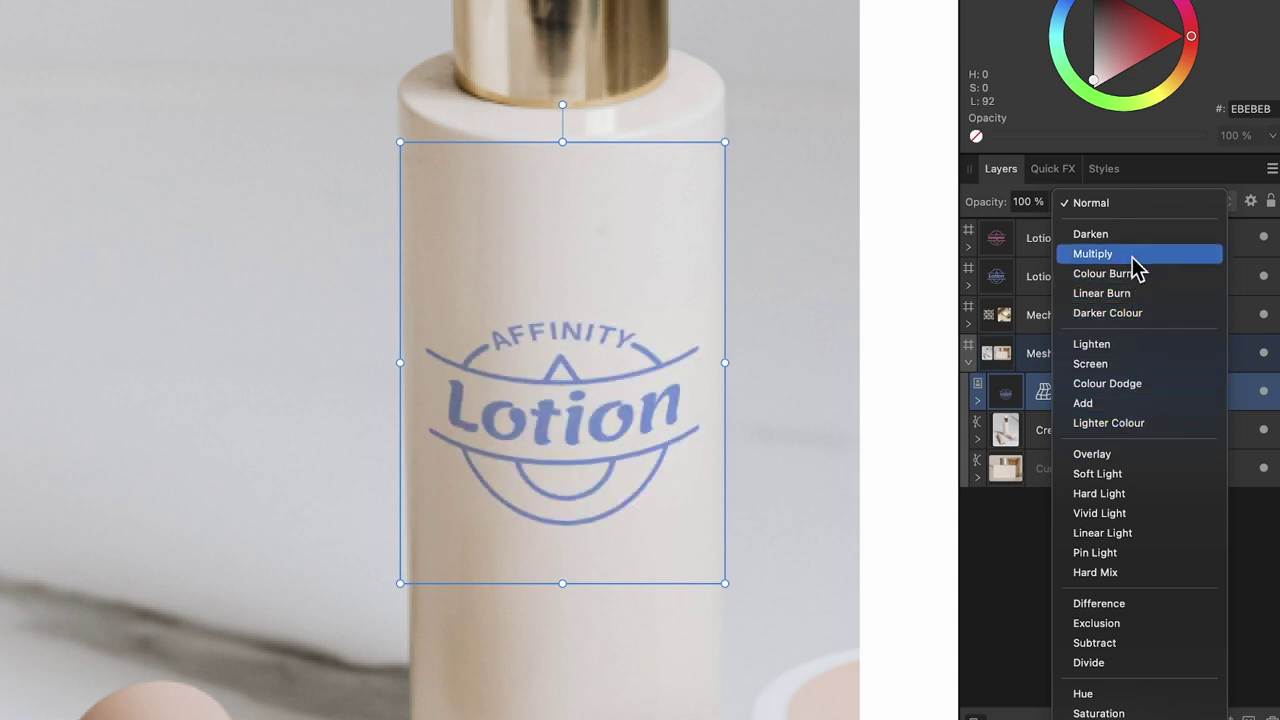
pyautogui.click(1132, 255)
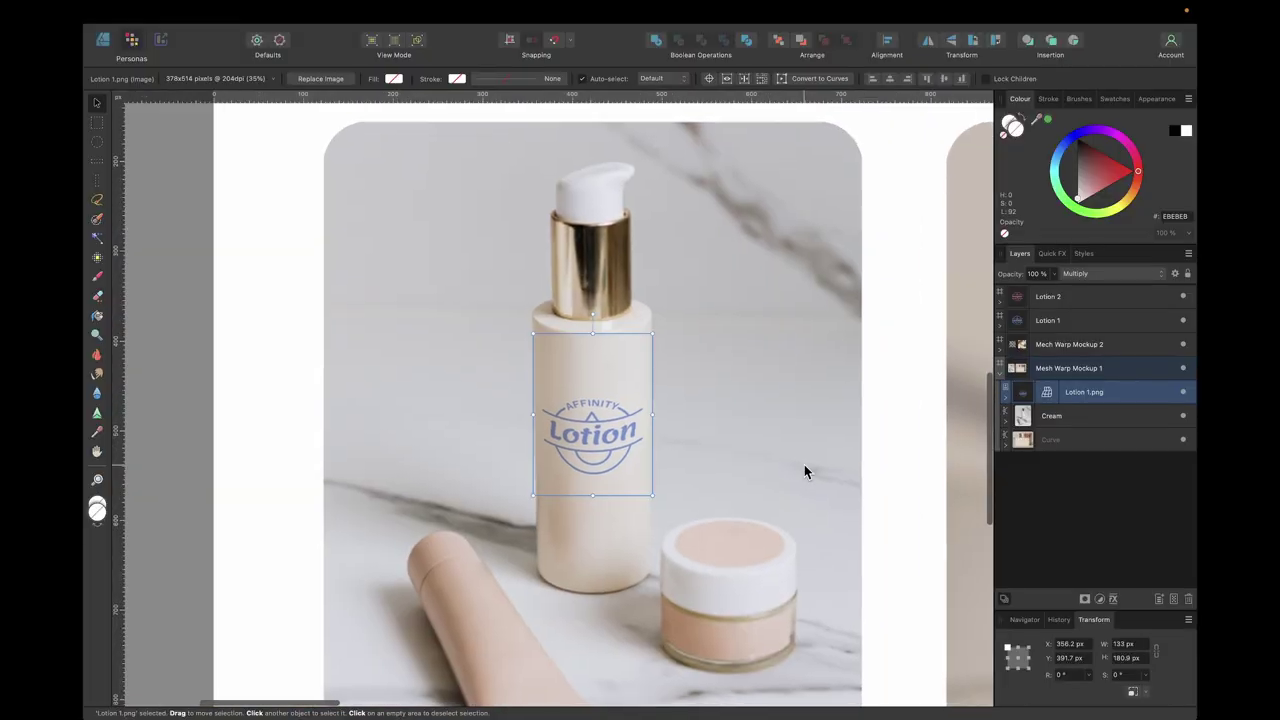
# Step: Switch to the Designer Persona and place the image Lotion 2.png over the cream jar at about 138 × 187 px
pyautogui.hscroll(2, 804, 464)
pyautogui.scroll(-2, 804, 464)
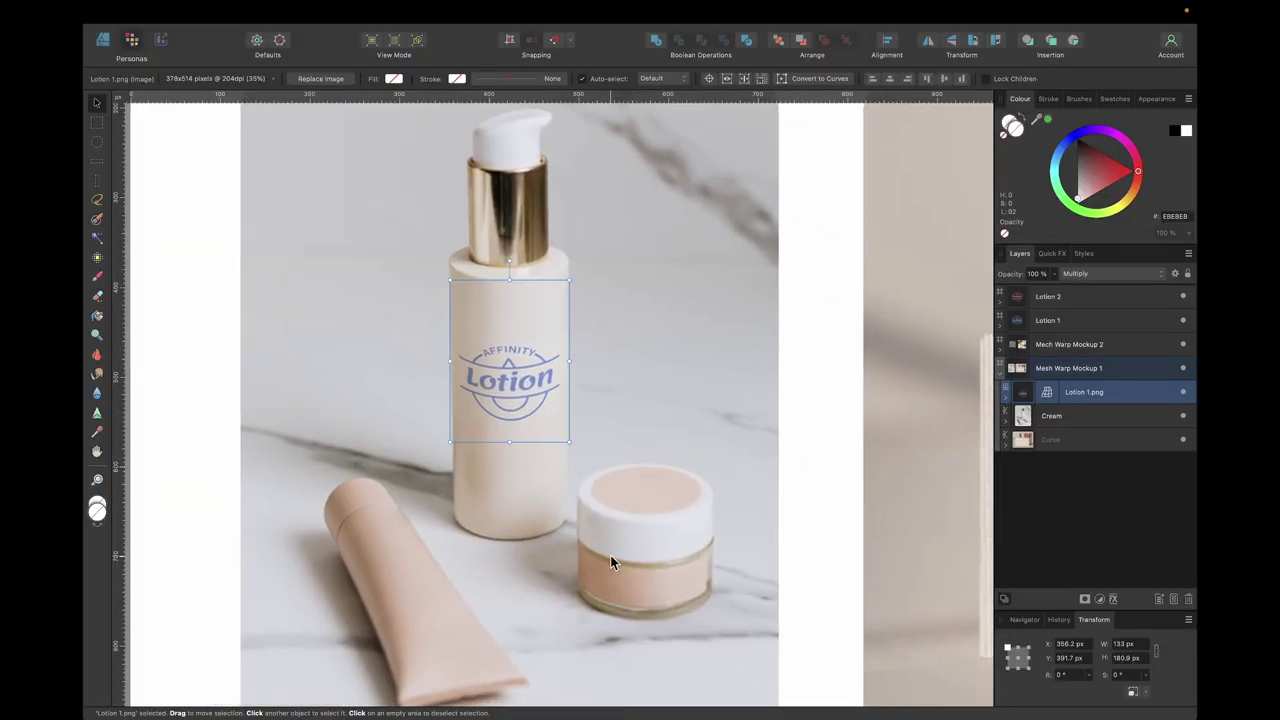
pyautogui.scroll(-2, 633, 410)
pyautogui.hscroll(1, 633, 410)
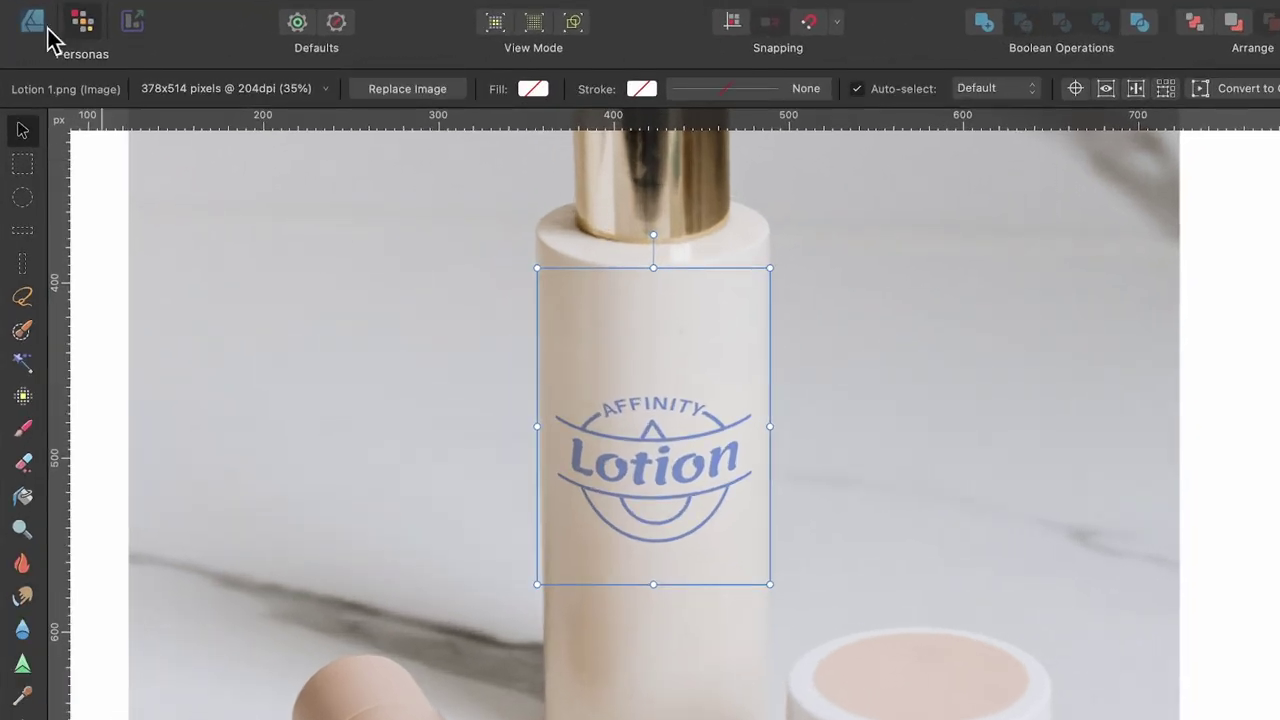
pyautogui.click(34, 21)
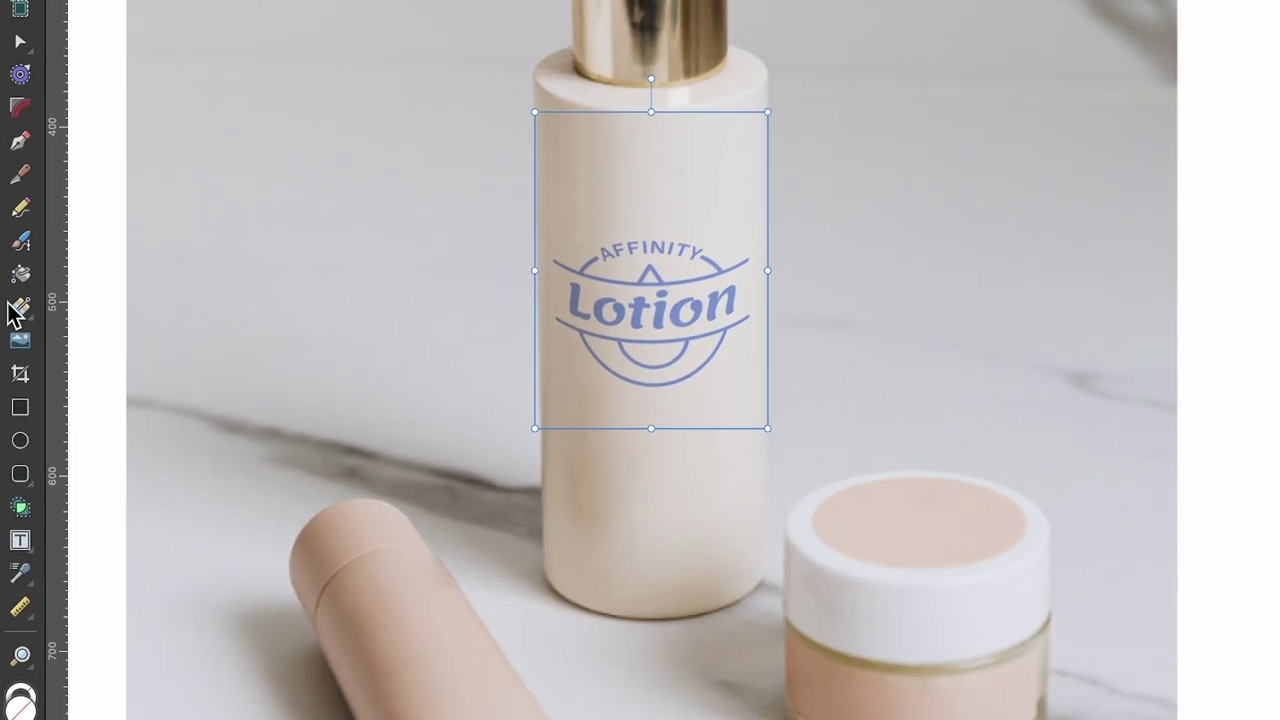
pyautogui.click(14, 340)
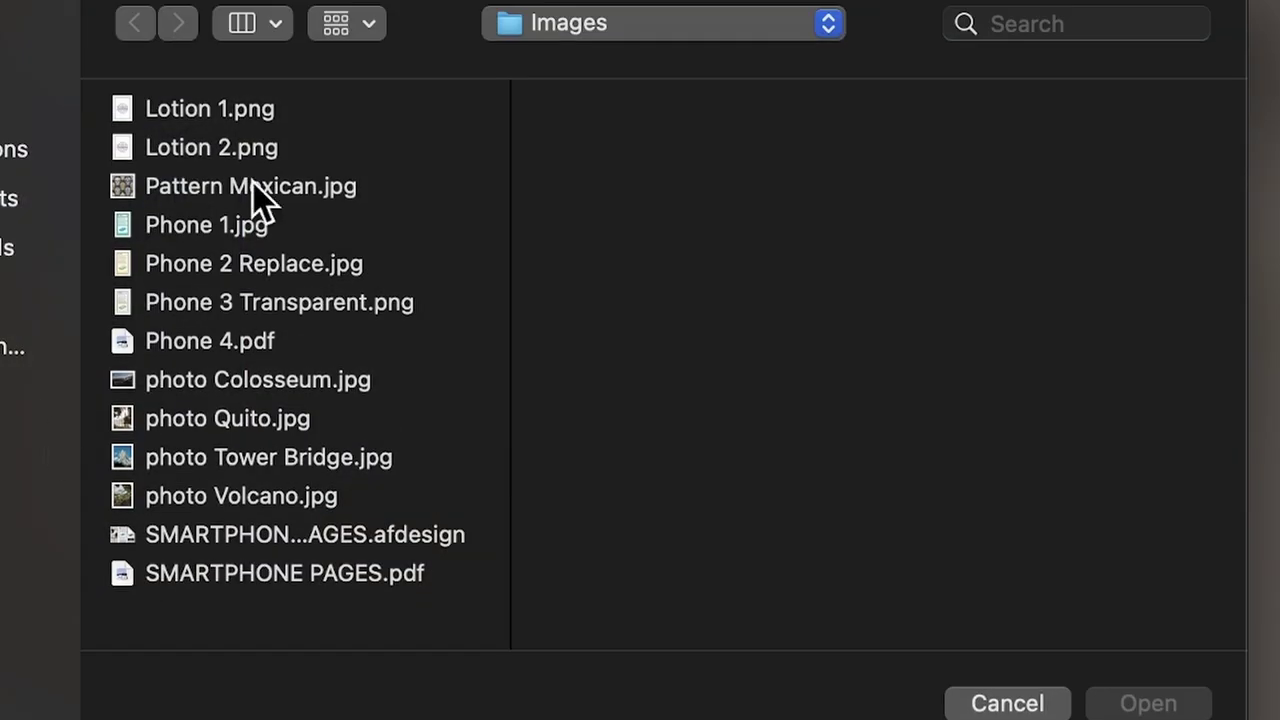
pyautogui.click(227, 150)
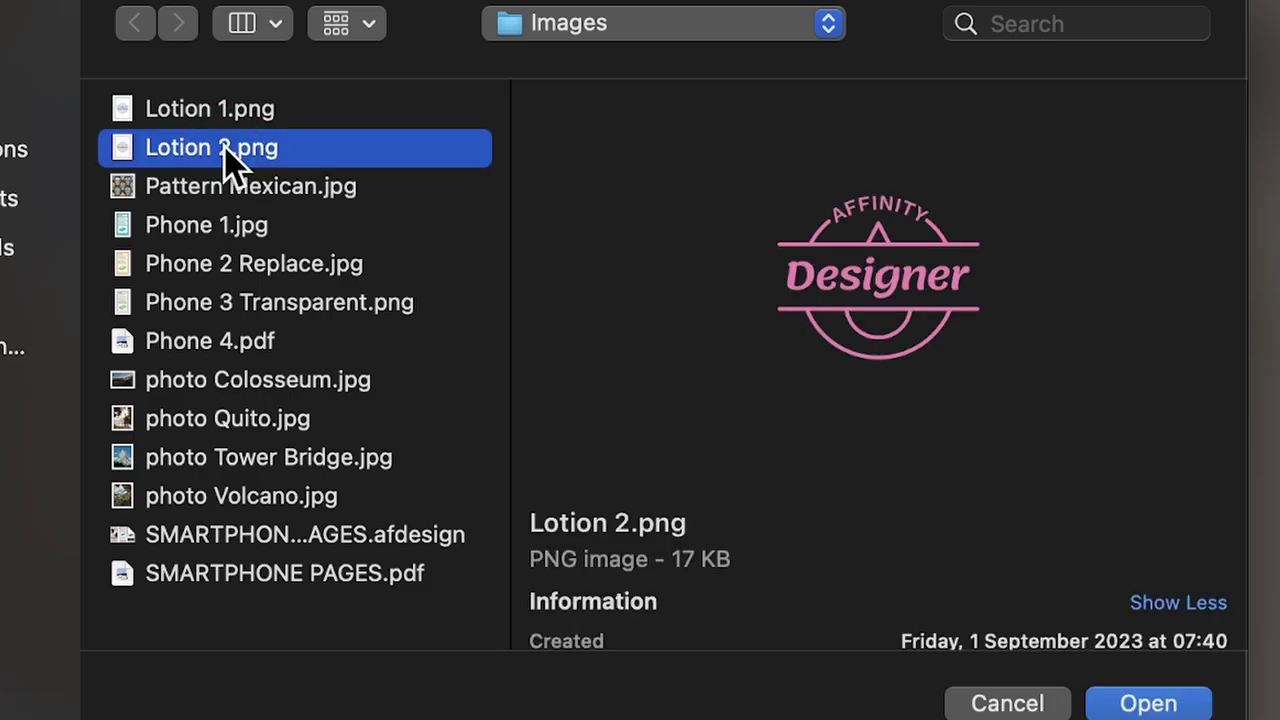
pyautogui.click(1180, 705)
pyautogui.moveTo(566, 371); pyautogui.dragTo(760, 517)
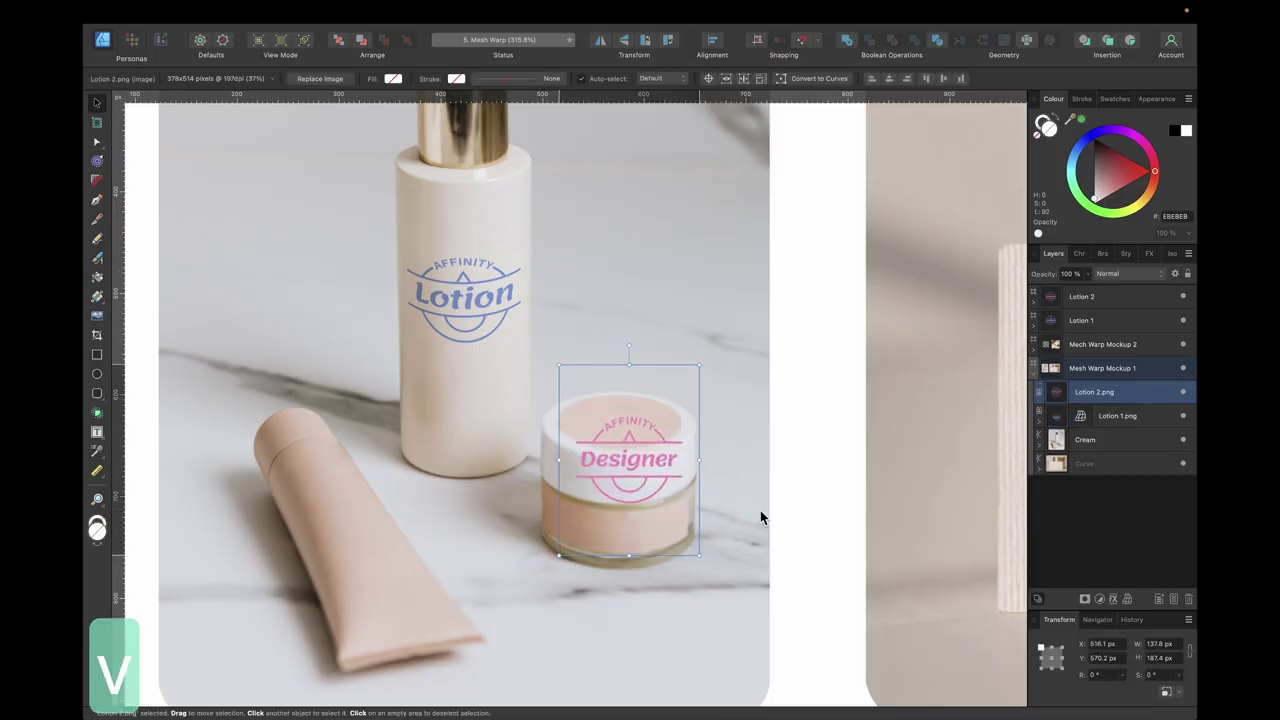
# Step: Scale the Designer logo down proportionally and centre it over the jar's lid
pyautogui.moveTo(666, 468); pyautogui.dragTo(660, 425)
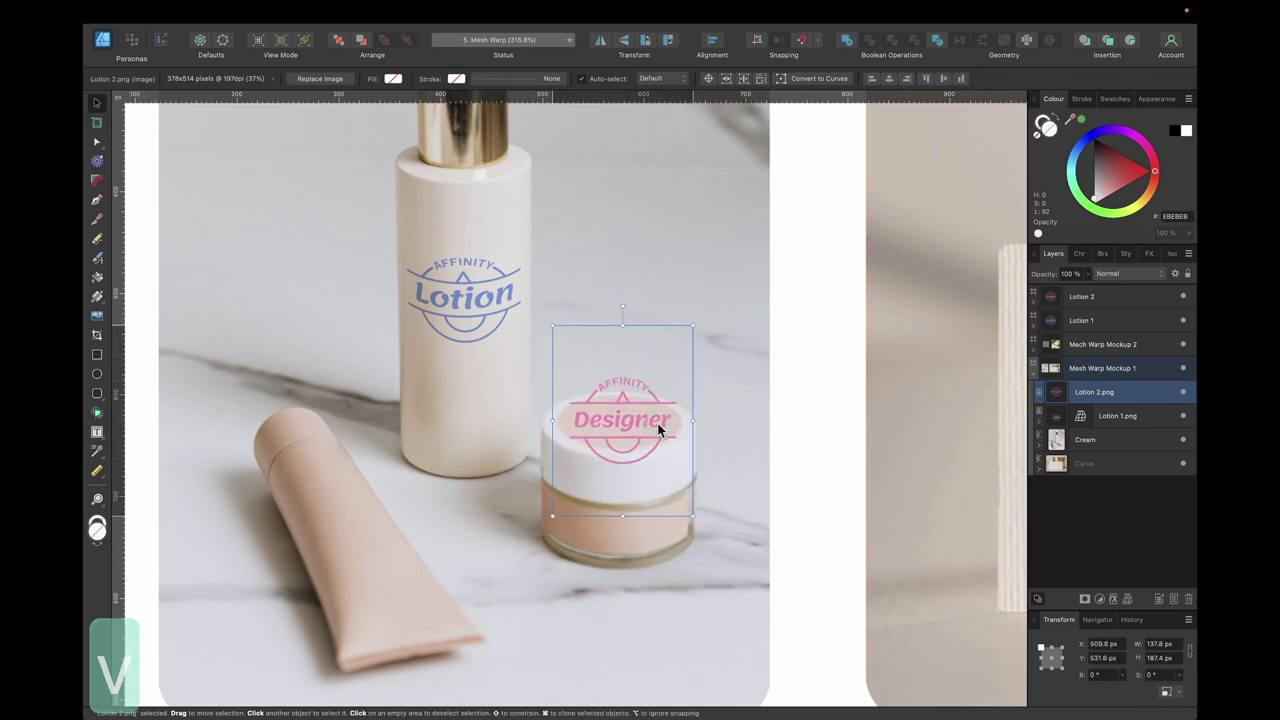
pyautogui.scroll(3, 660, 425)
pyautogui.scroll(-1, 657, 428)
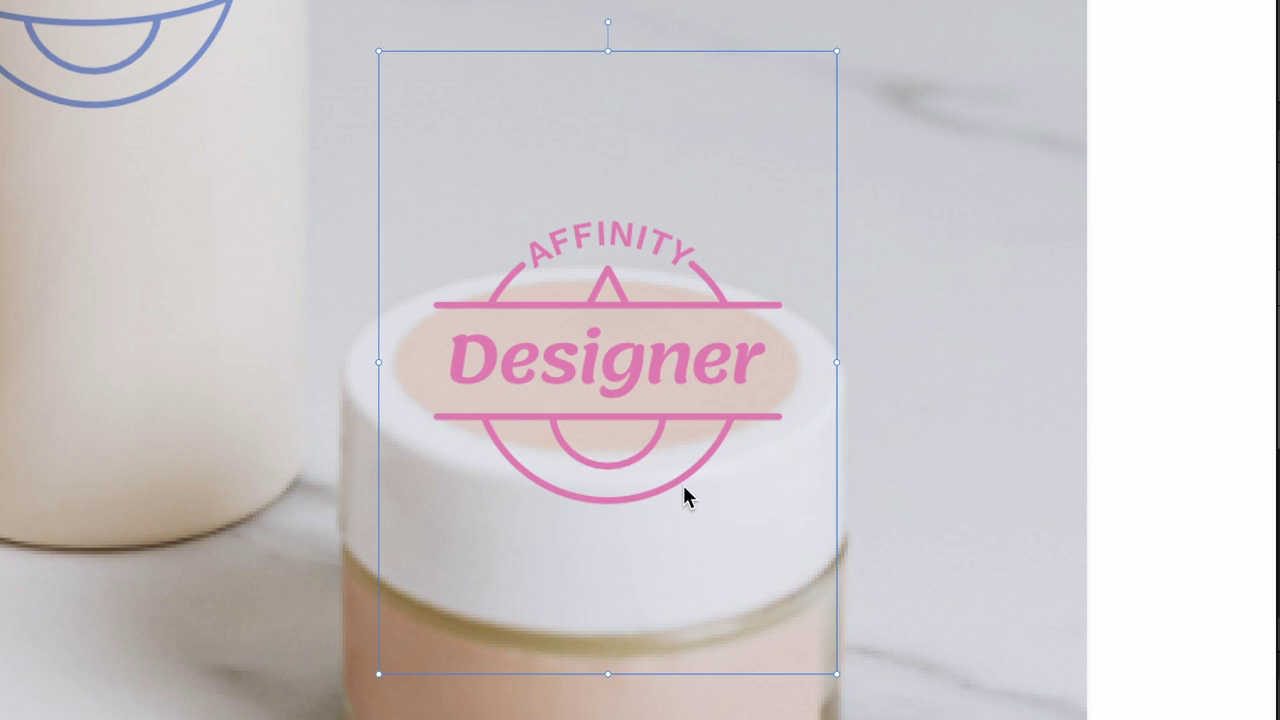
pyautogui.moveTo(657, 479); pyautogui.dragTo(646, 458)
pyautogui.moveTo(829, 652); pyautogui.dragTo(697, 580)
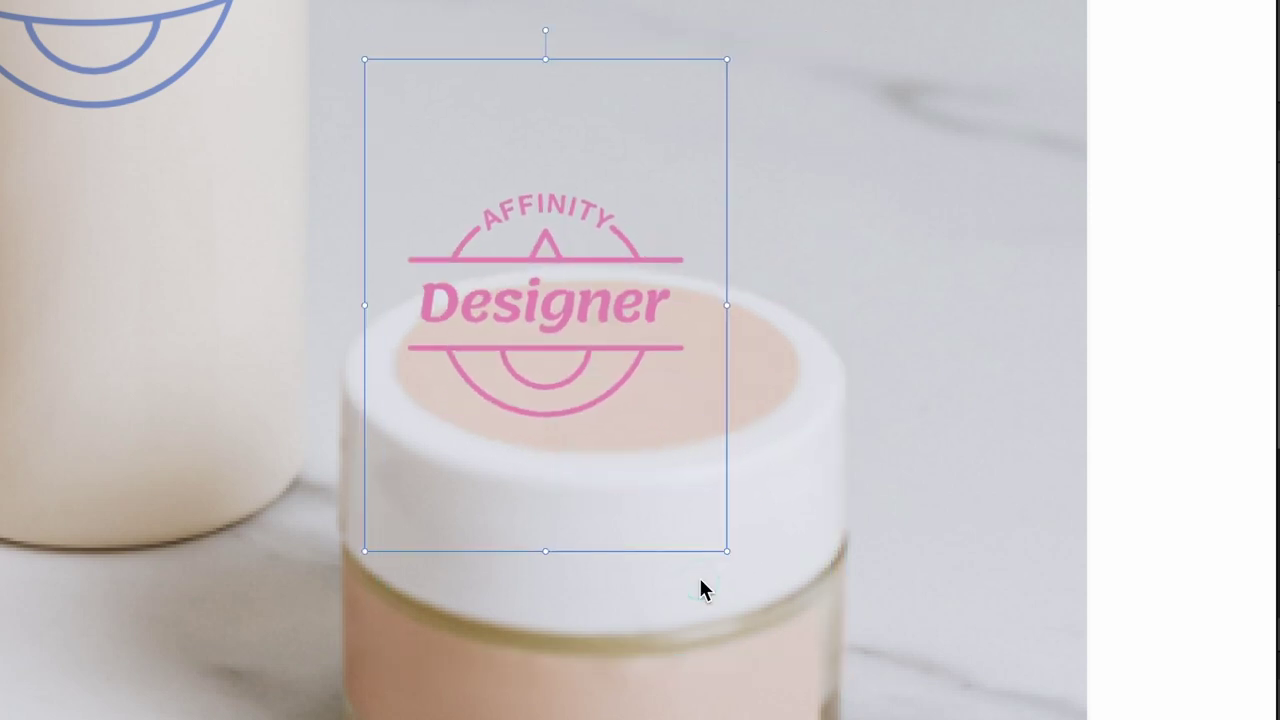
pyautogui.moveTo(586, 380); pyautogui.dragTo(625, 431)
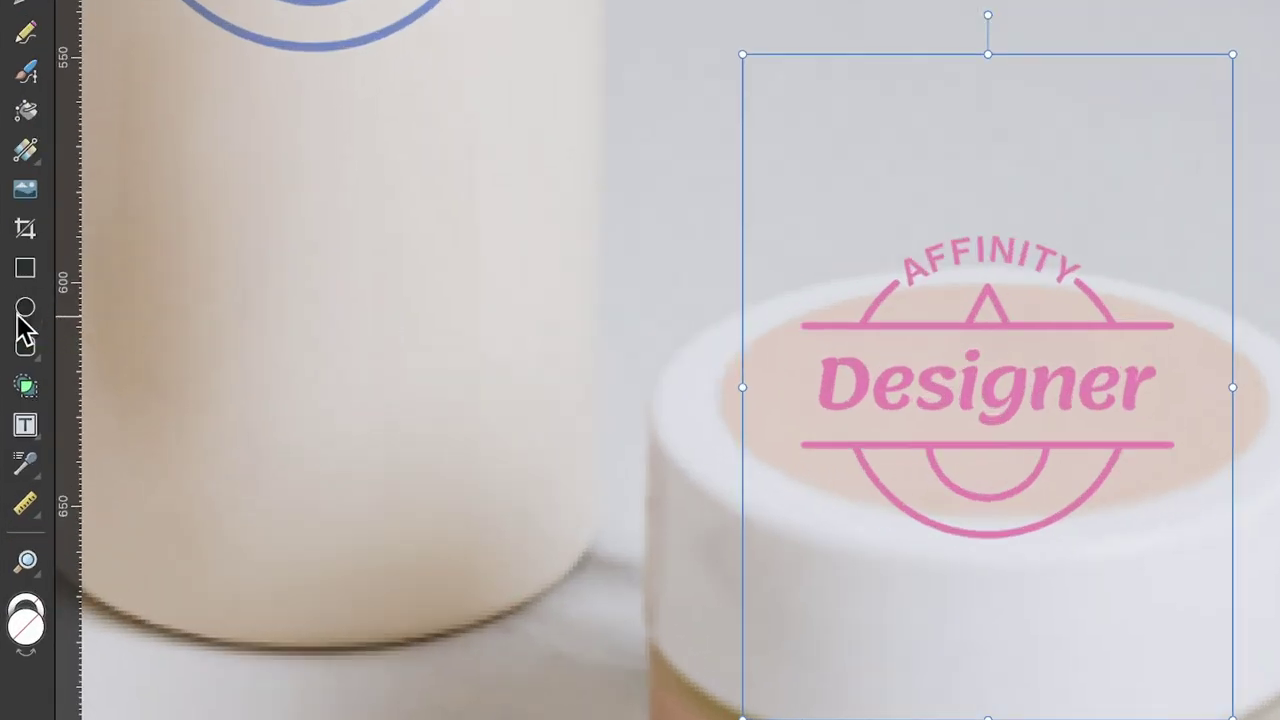
# Step: Turn on snapping and draw a circle about 96 px wide from the Designer logo's centre so it encloses the logo
pyautogui.click(17, 314)
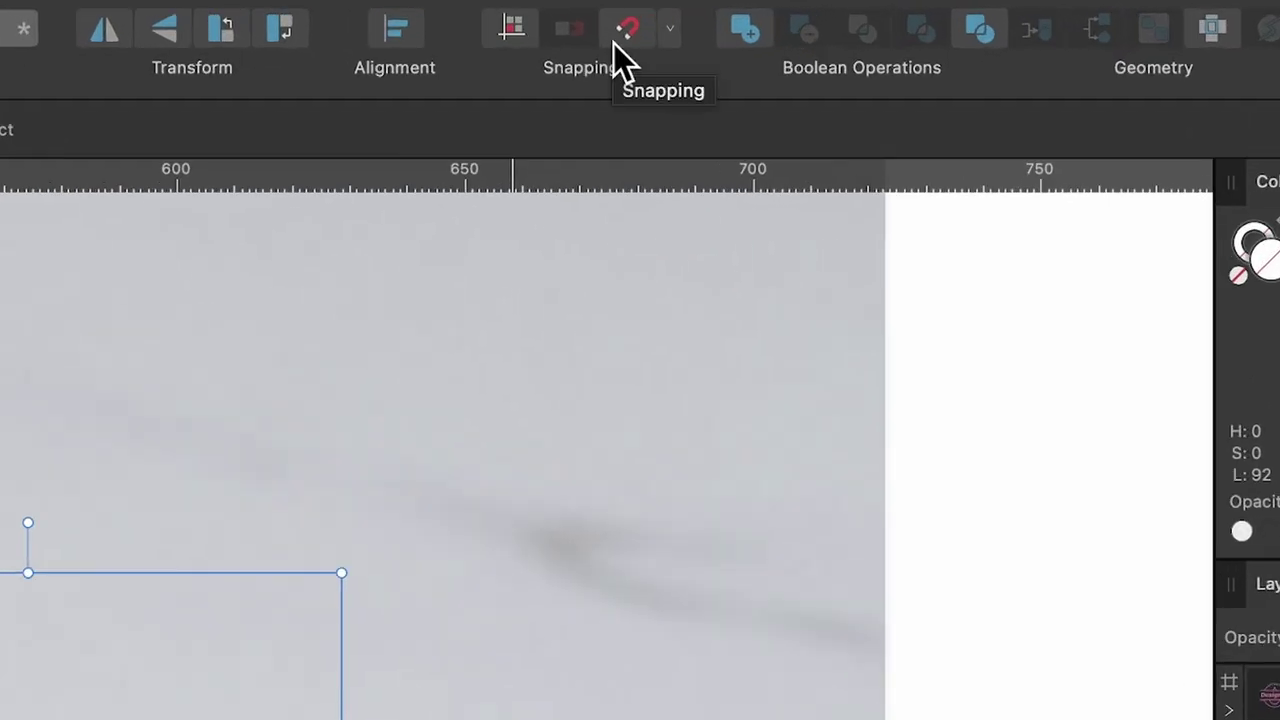
pyautogui.click(615, 43)
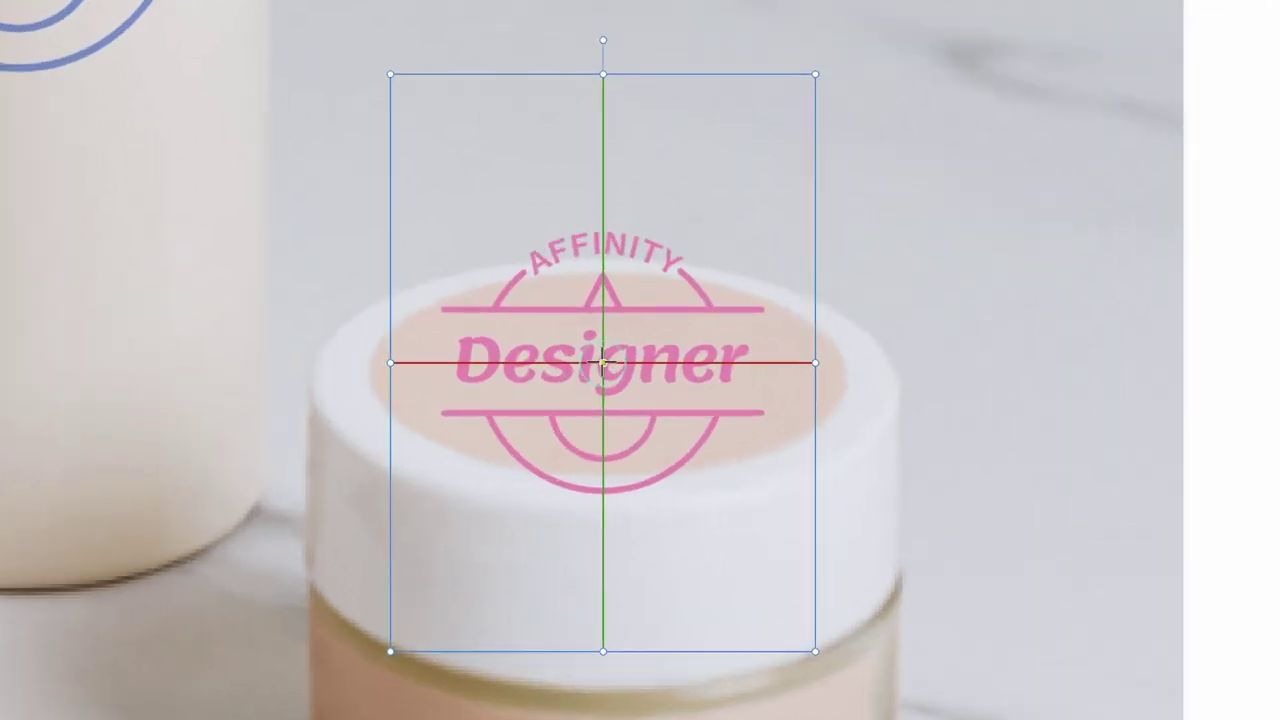
pyautogui.moveTo(603, 363); pyautogui.dragTo(864, 292)
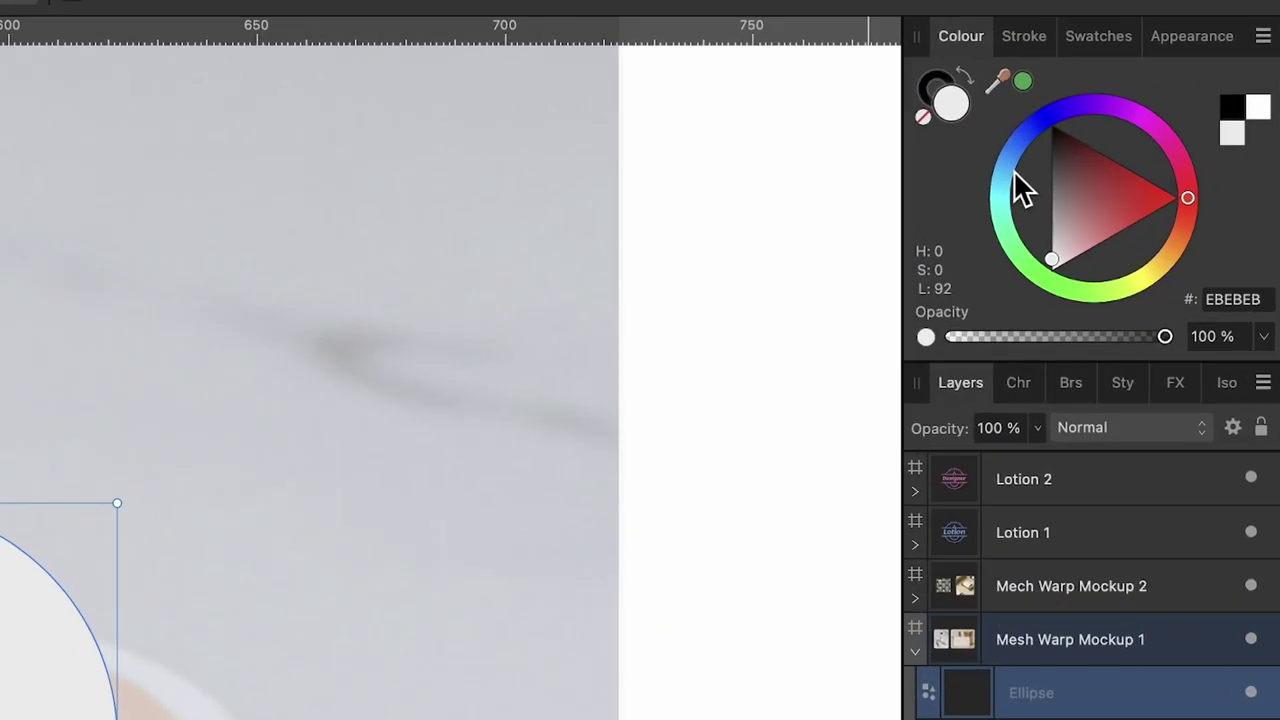
# Step: Remove both the stroke and the fill from the circle around the Designer logo
pyautogui.click(1036, 132)
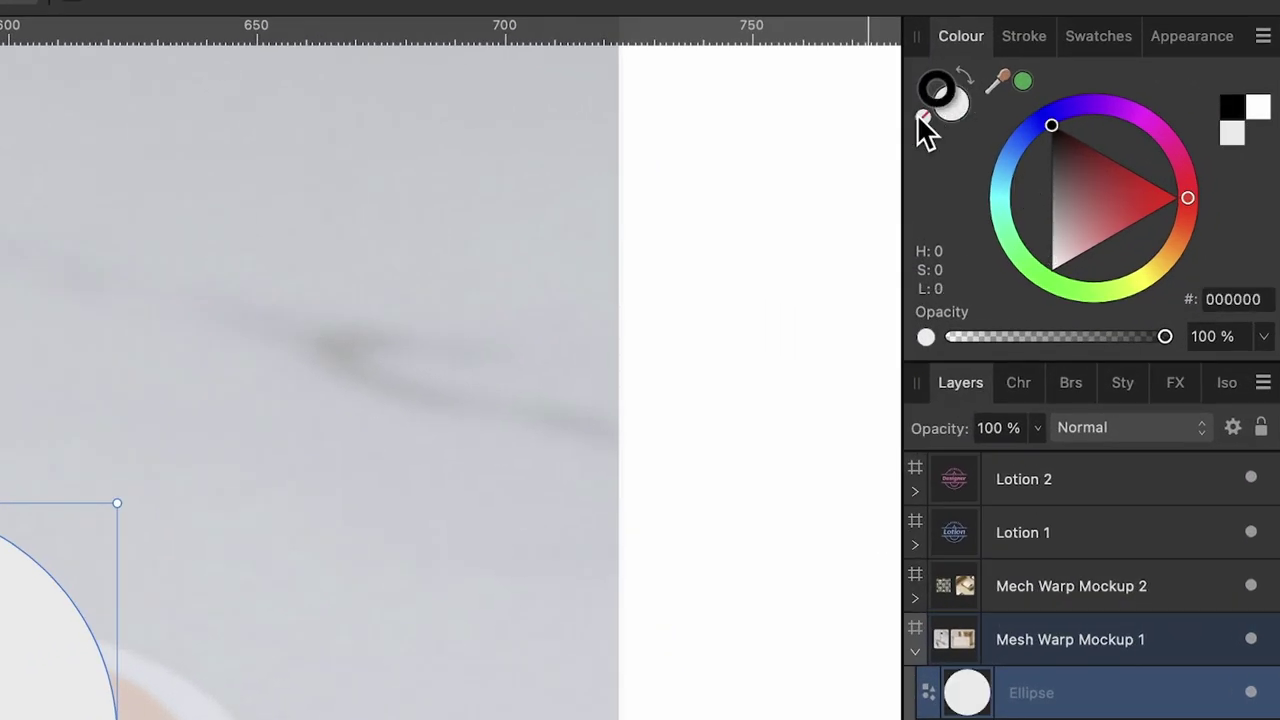
pyautogui.click(923, 120)
pyautogui.click(955, 118)
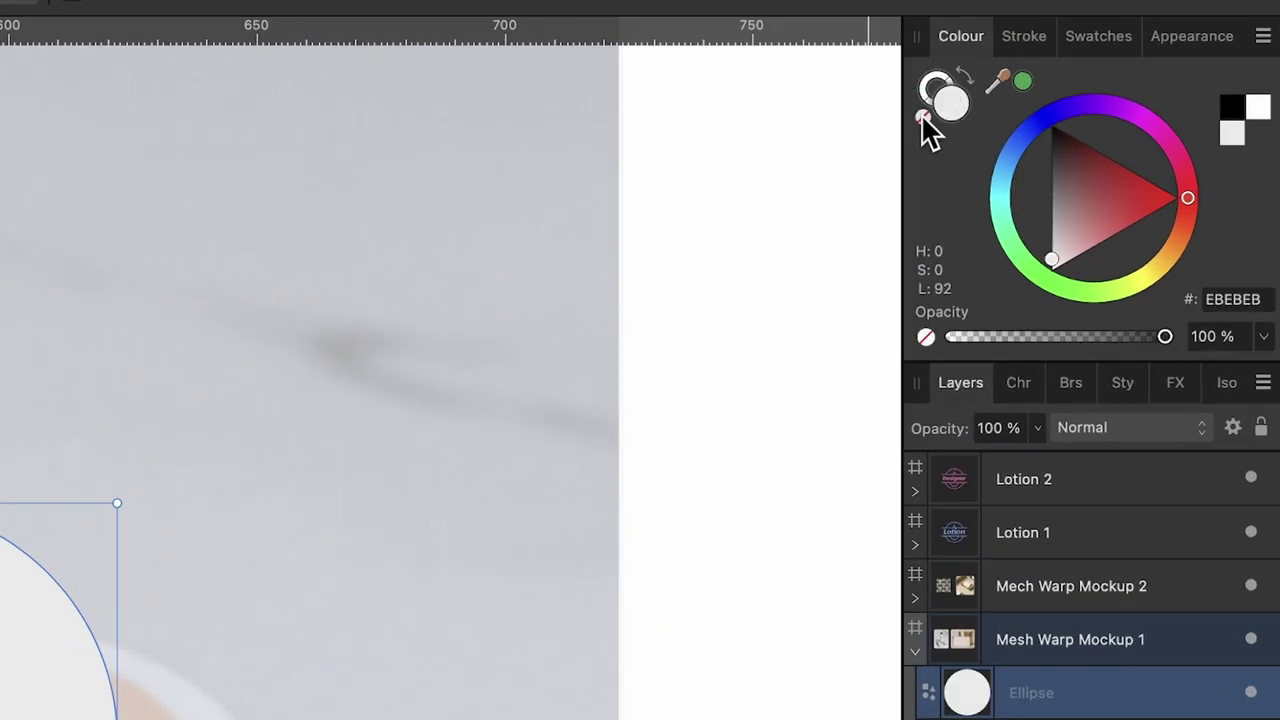
pyautogui.click(922, 116)
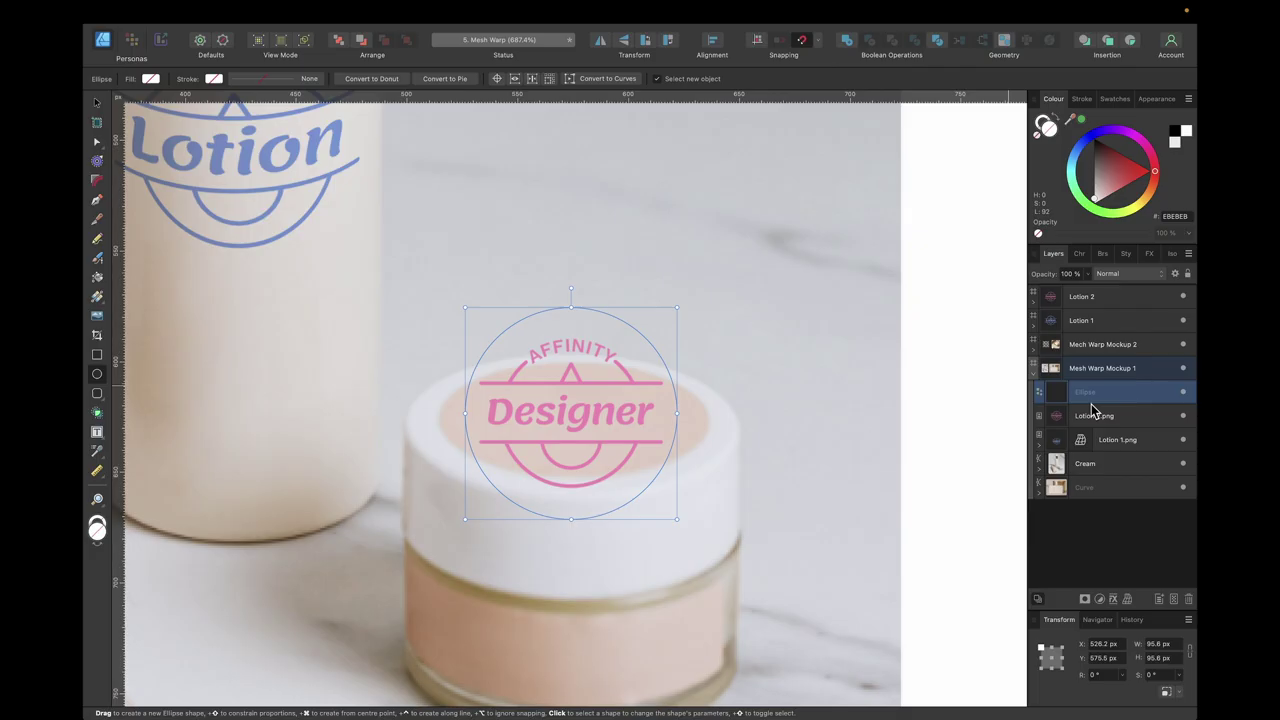
# Step: Nest the Lotion 2.png layer inside the Ellipse layer and select the ellipse
pyautogui.click(1068, 410)
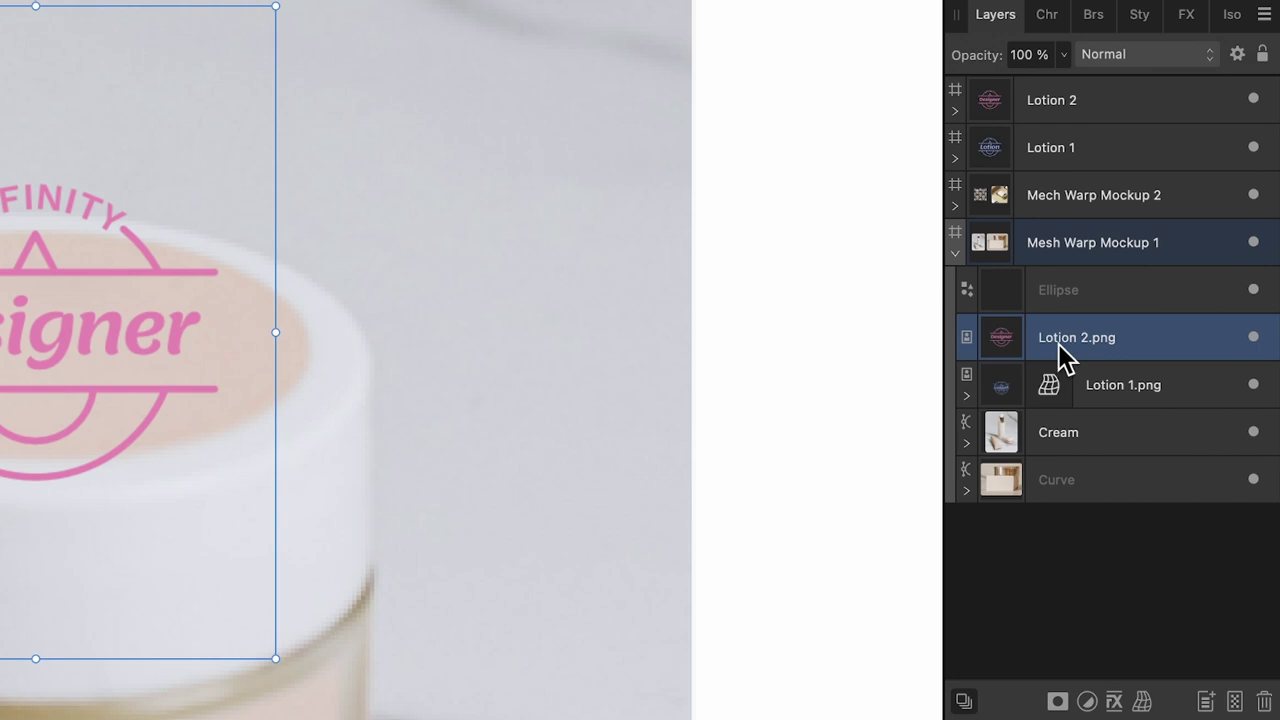
pyautogui.moveTo(1058, 343); pyautogui.dragTo(1056, 290)
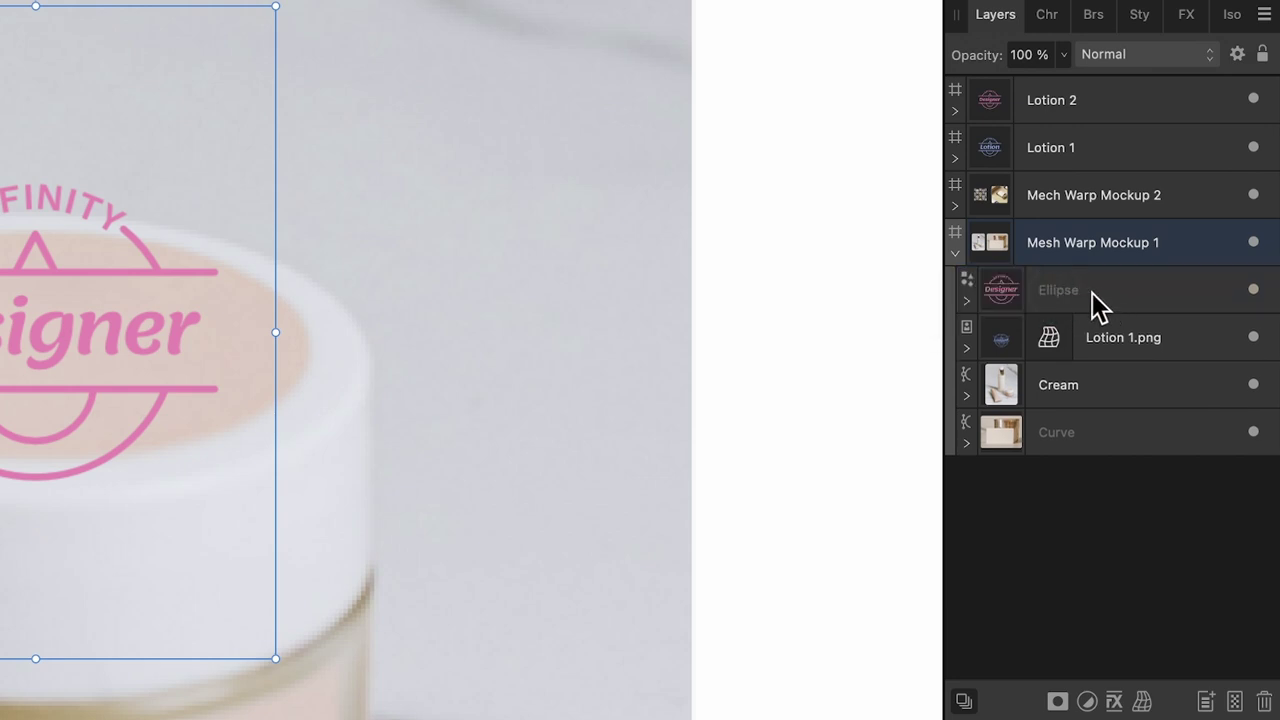
pyautogui.click(1093, 295)
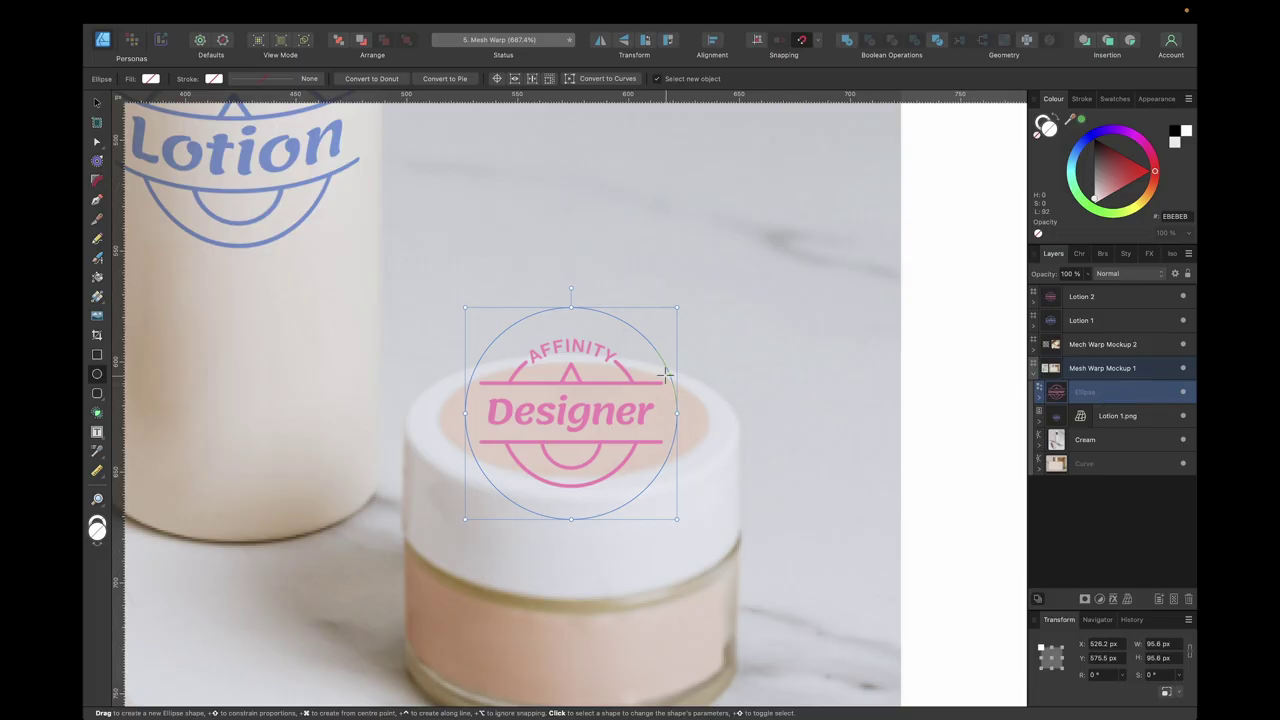
# Step: Squash the ellipse into the shape of the jar lid's oval with the Move tool, and scale it slightly smaller than the oval
pyautogui.press('v')
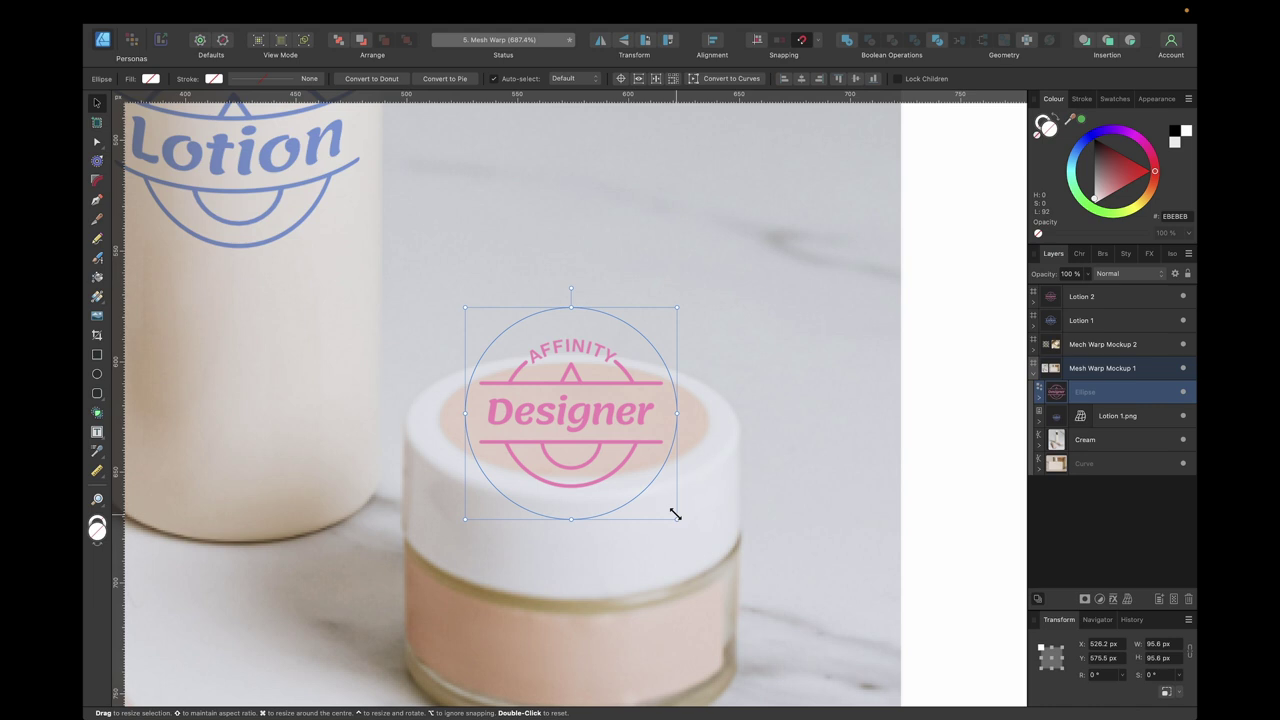
pyautogui.moveTo(675, 515); pyautogui.dragTo(661, 480)
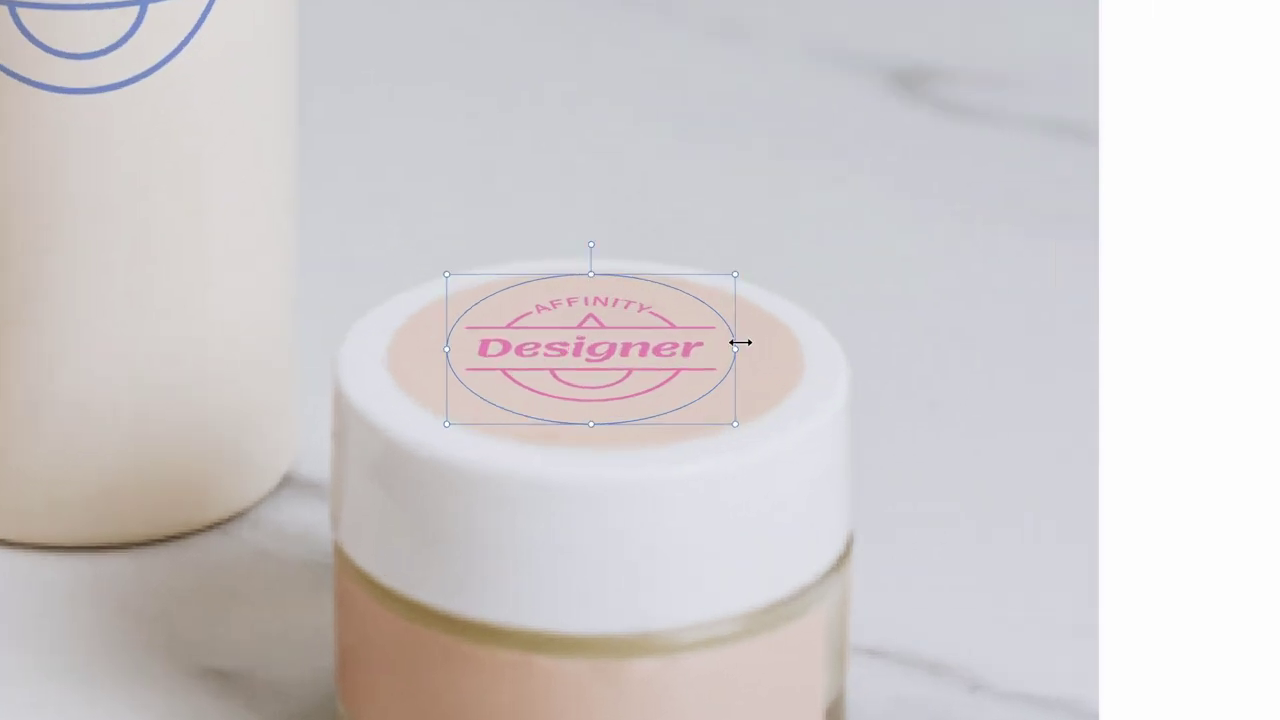
pyautogui.moveTo(663, 413); pyautogui.dragTo(700, 411)
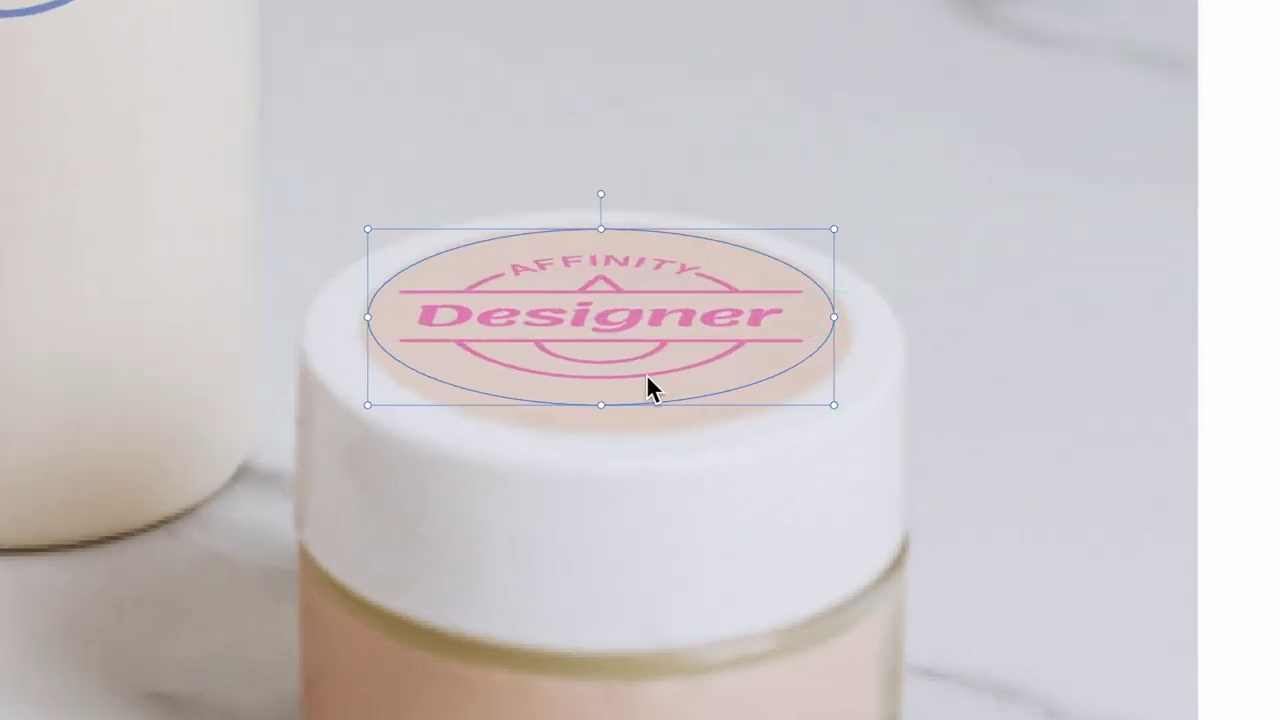
pyautogui.moveTo(602, 403); pyautogui.dragTo(601, 428)
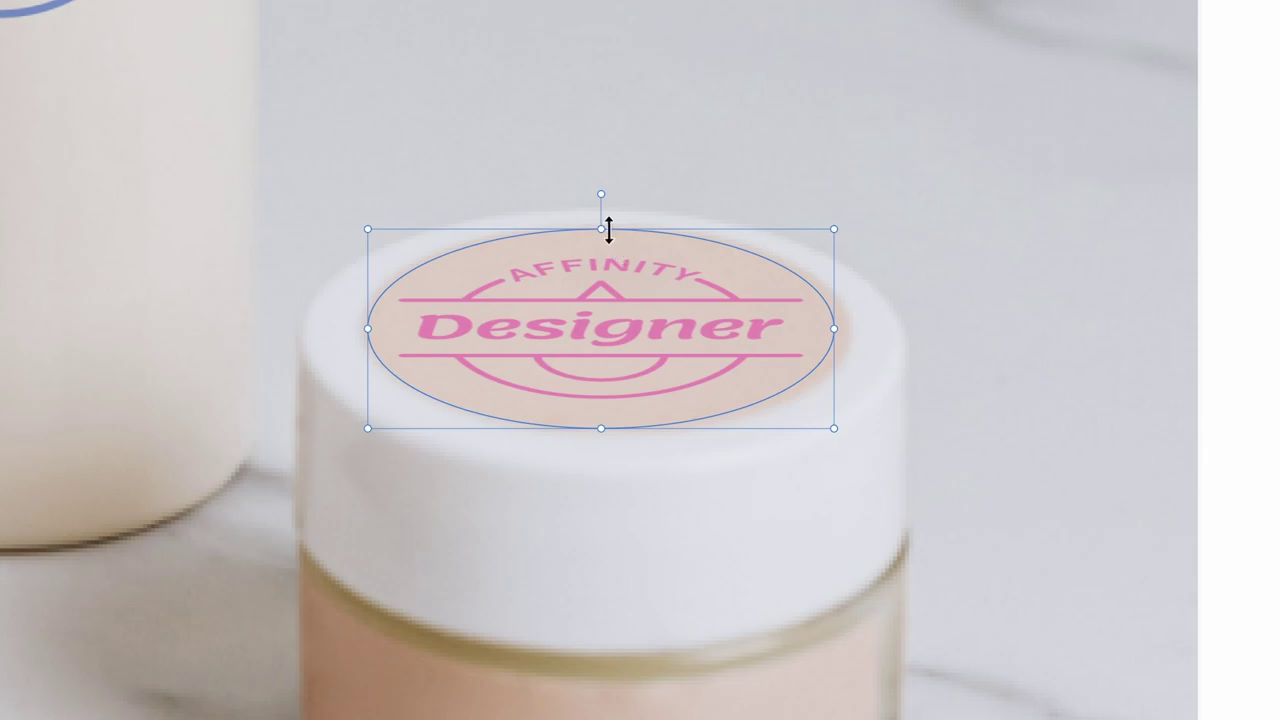
pyautogui.moveTo(608, 228); pyautogui.dragTo(606, 220)
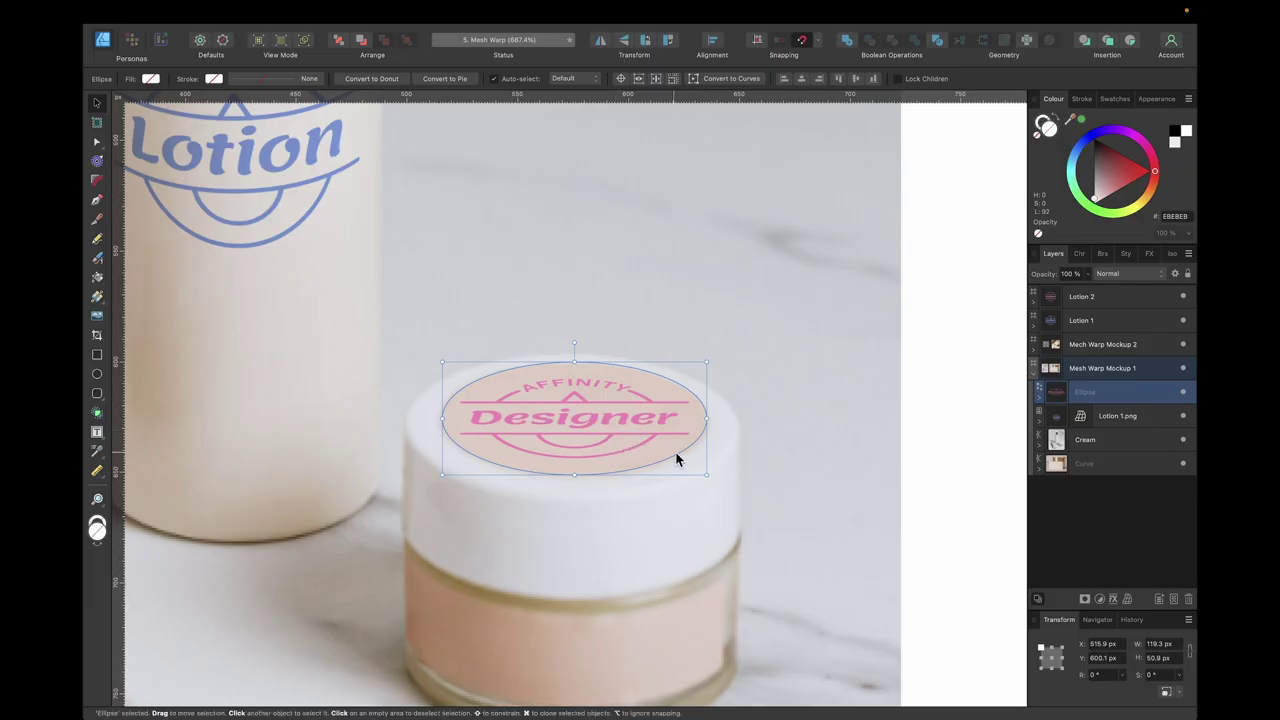
pyautogui.moveTo(705, 474); pyautogui.dragTo(685, 471)
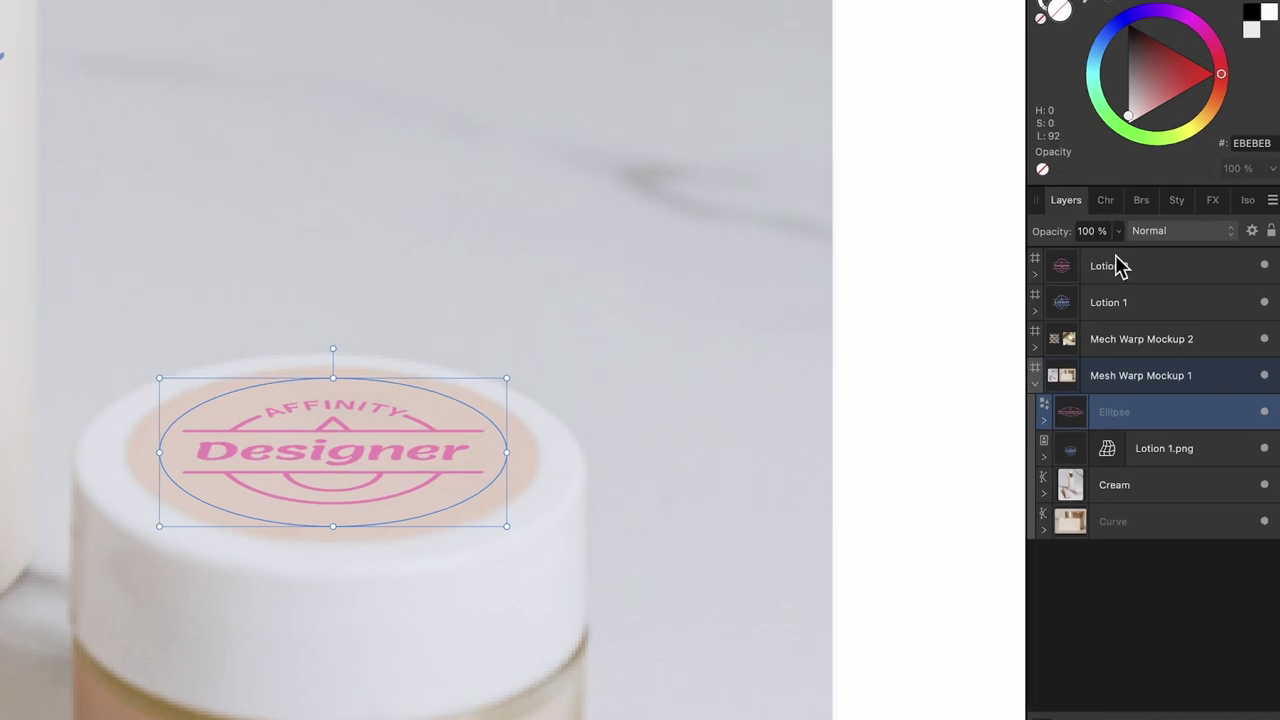
# Step: Set the blend mode of the Ellipse layer holding the jar lid's logo to Multiply
pyautogui.click(1190, 240)
pyautogui.click(1197, 294)
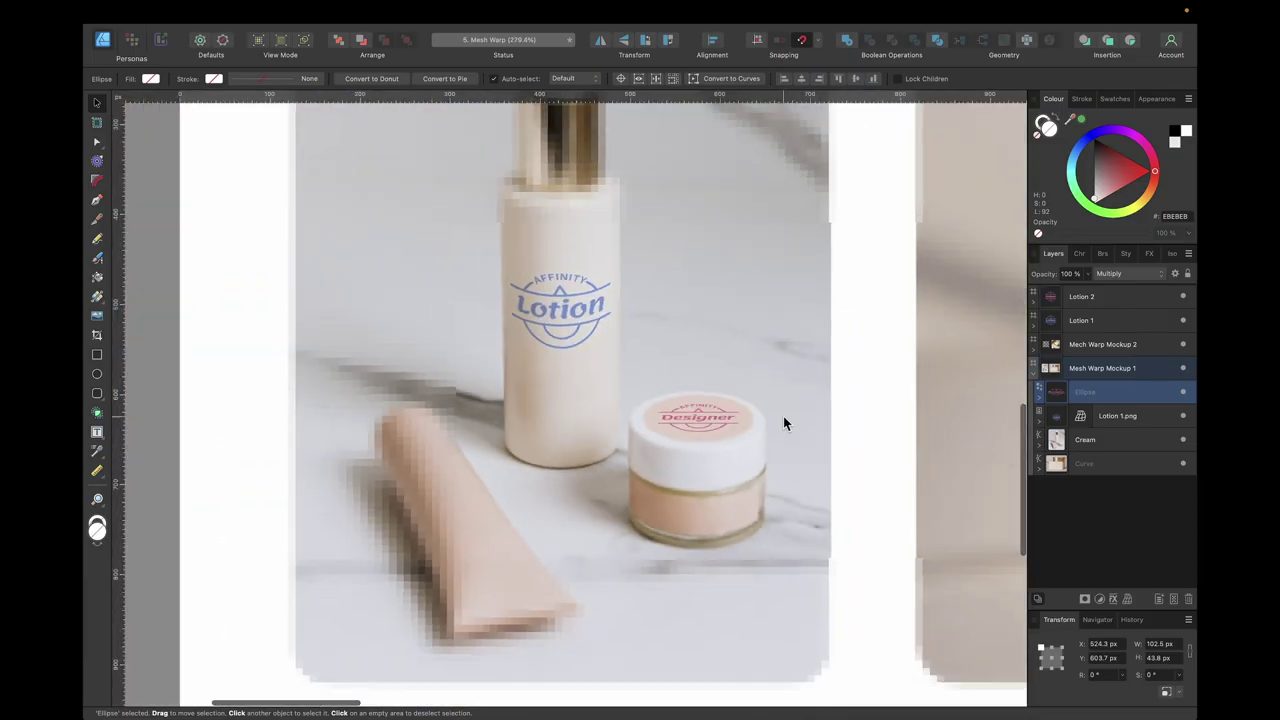
pyautogui.hscroll(5, 783, 416)
pyautogui.hscroll(3, 783, 419)
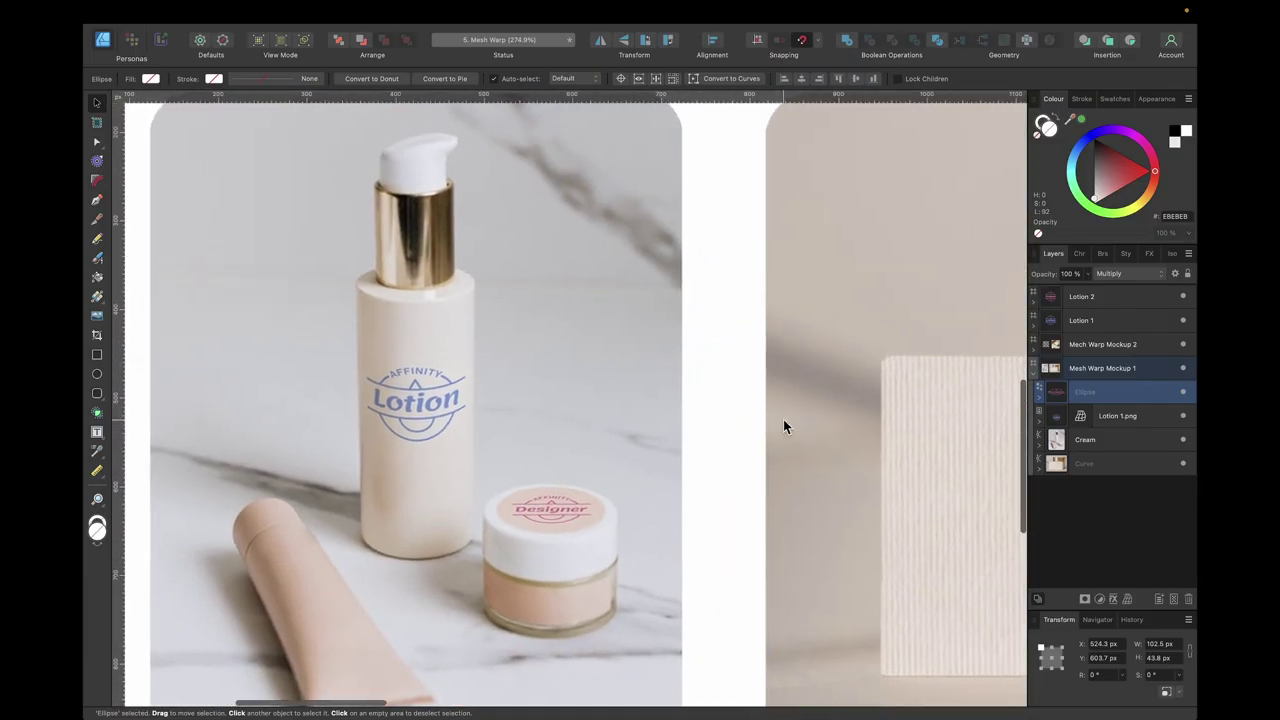
pyautogui.scroll(-5, 418, 416)
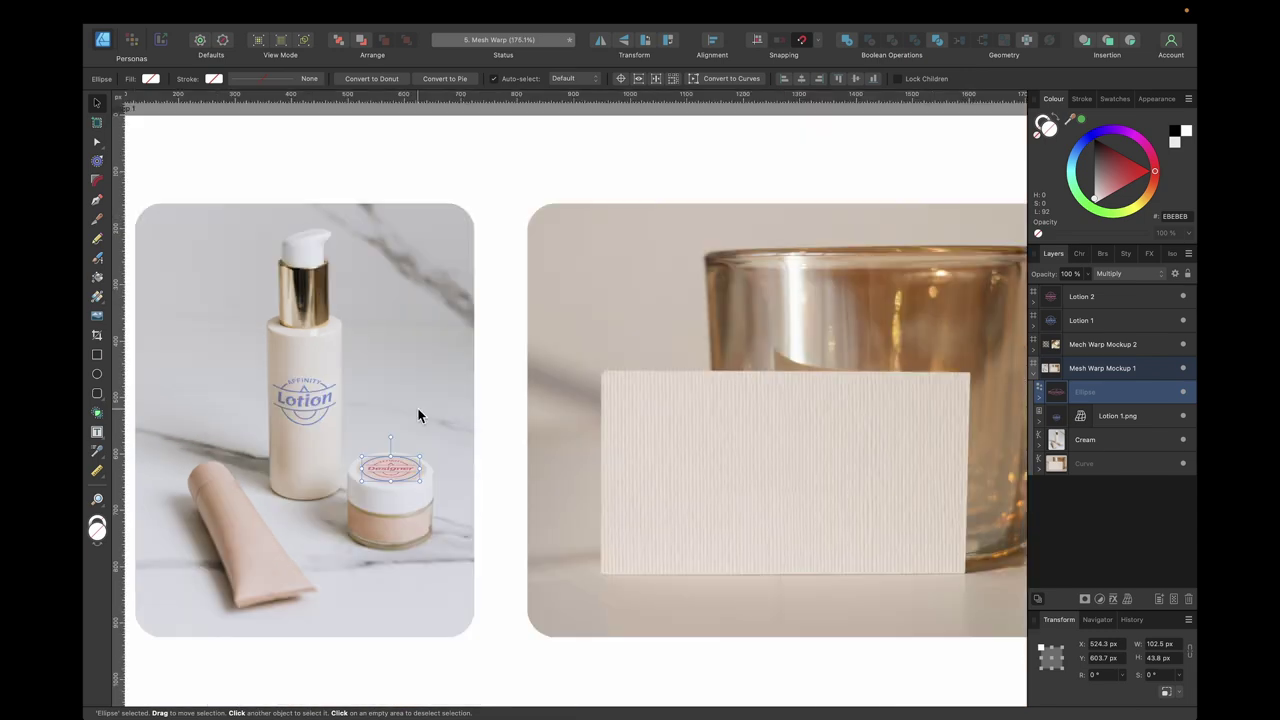
# Step: Place Lotion 1.png at about 286 px wide on the textured card in front of the glass
pyautogui.click(95, 322)
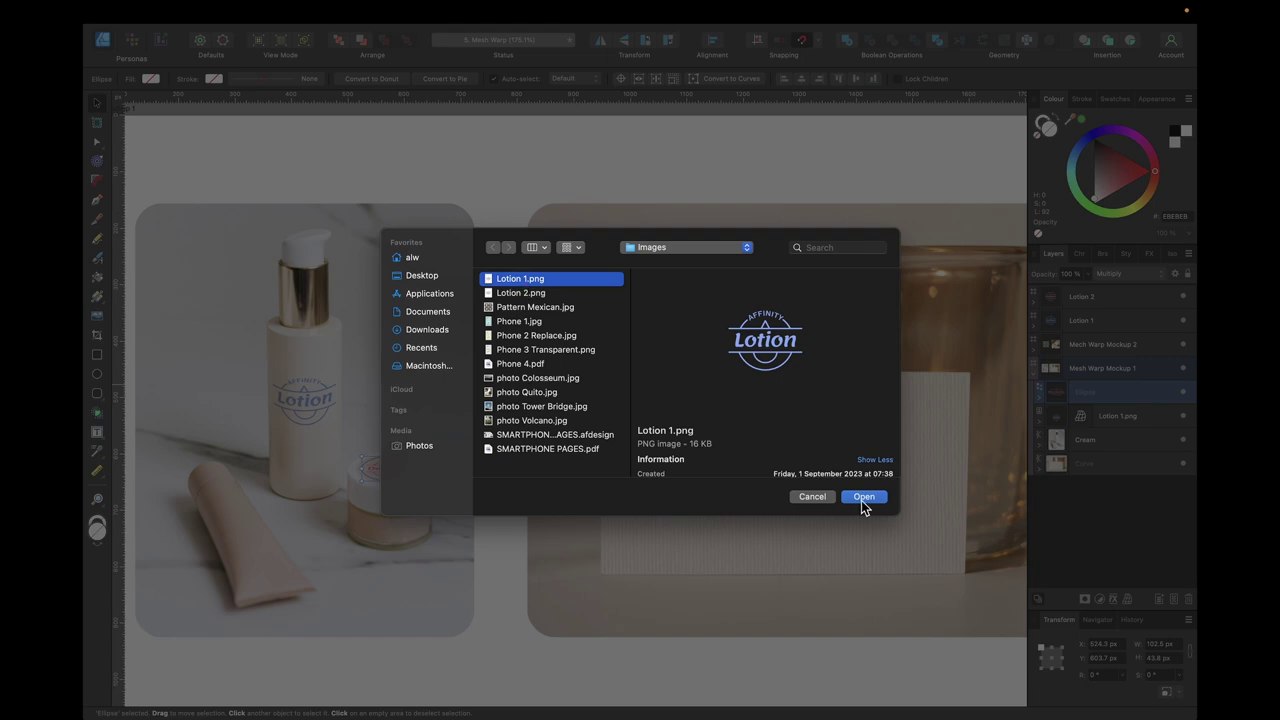
pyautogui.click(863, 497)
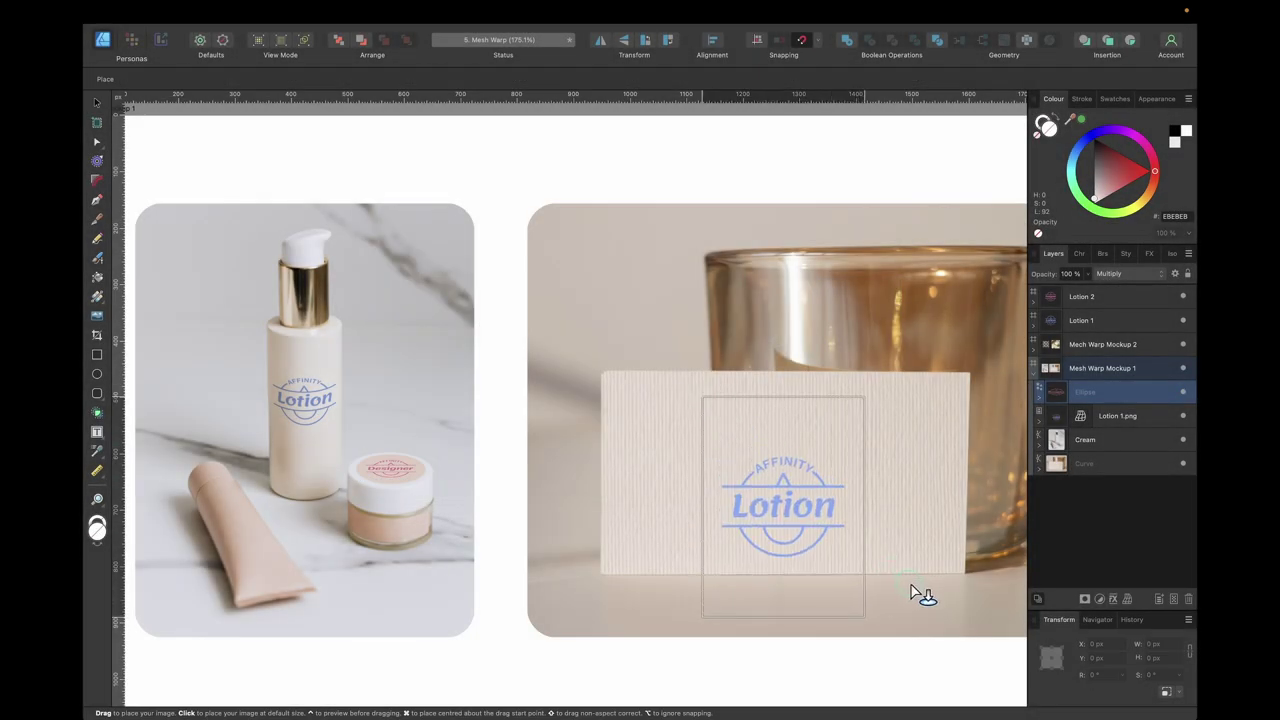
pyautogui.click(912, 588)
# Step: Set the blend mode of the Lotion logo on the textured card to Multiply
pyautogui.scroll(3, 886, 480)
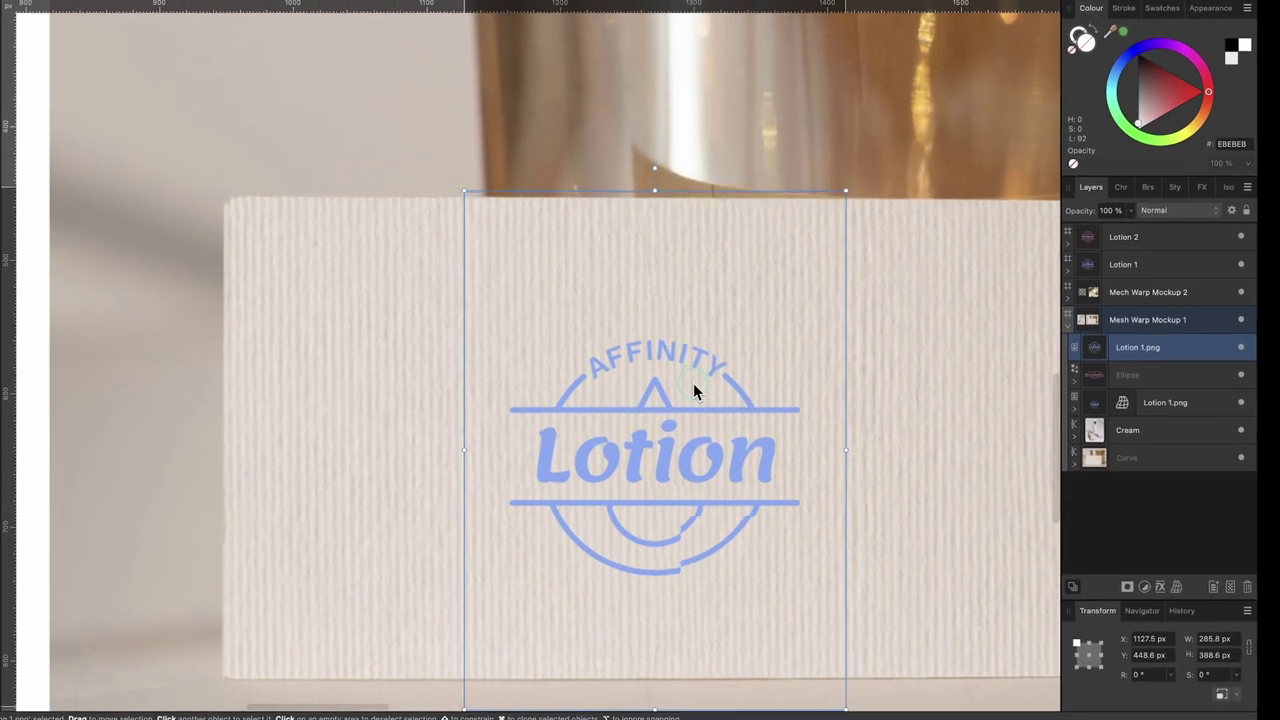
pyautogui.scroll(5, 695, 440)
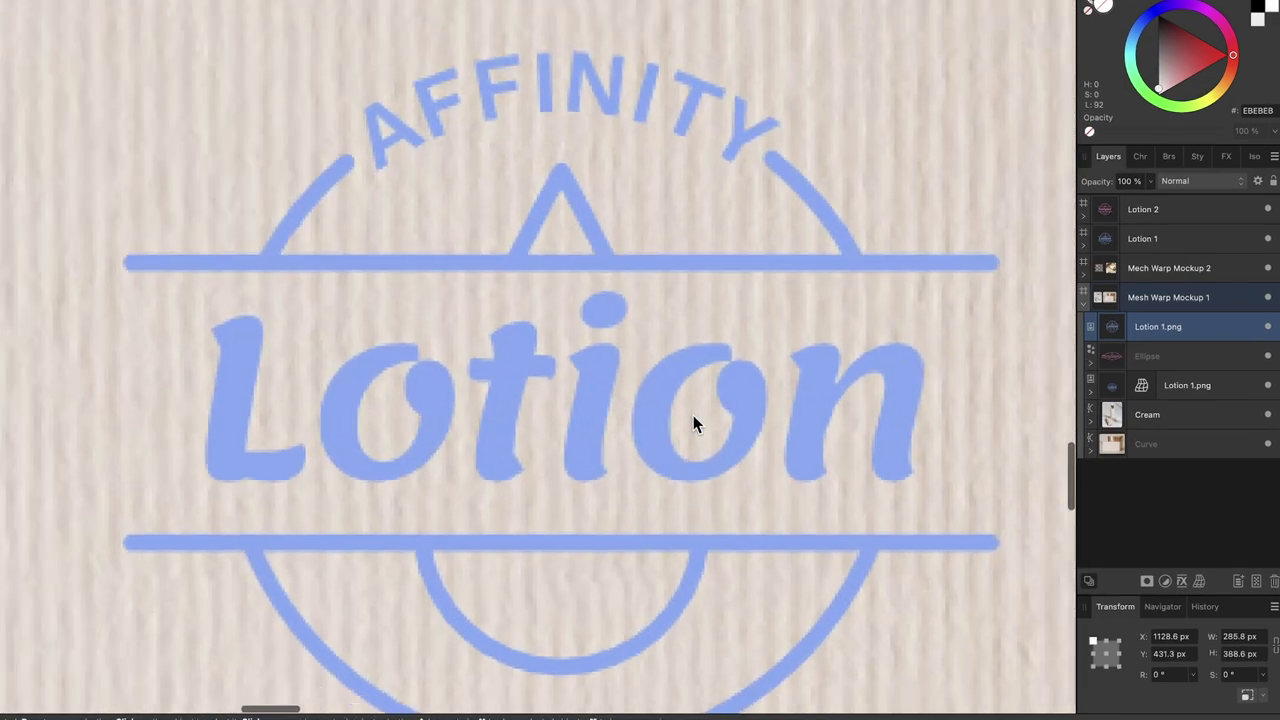
pyautogui.scroll(-5, 693, 415)
pyautogui.scroll(2, 693, 415)
pyautogui.scroll(-2, 693, 415)
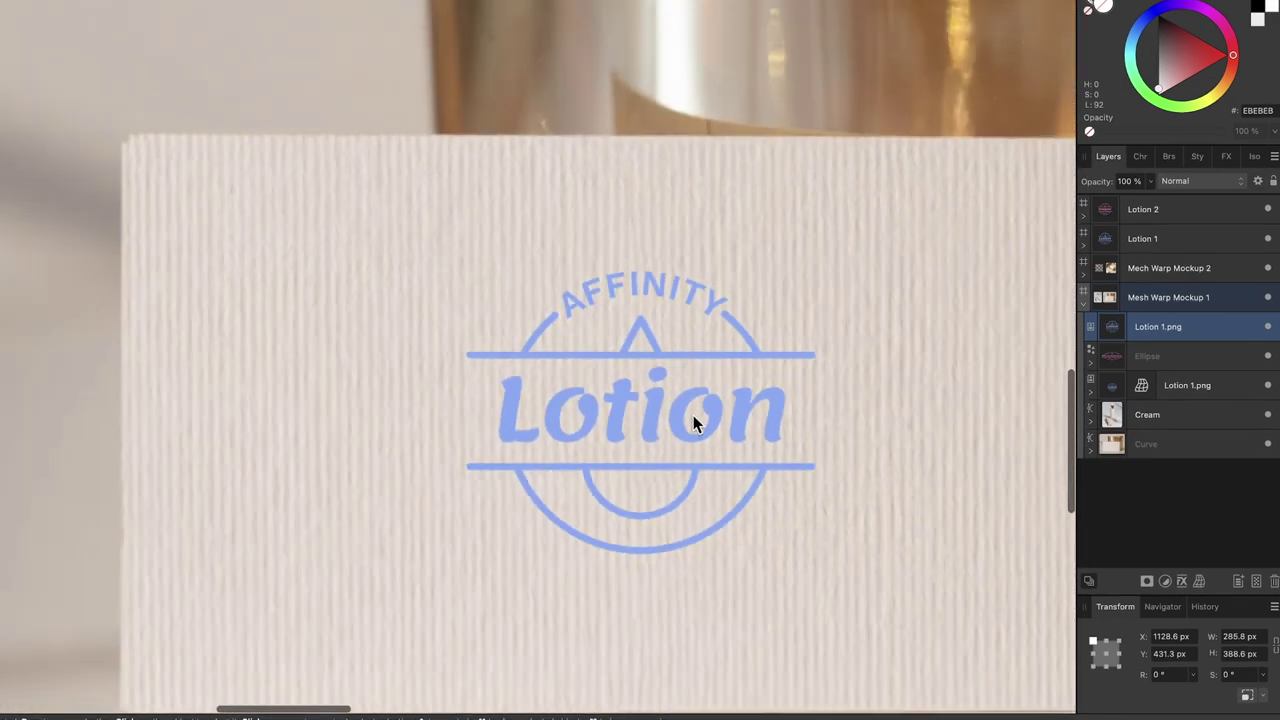
pyautogui.scroll(-1, 693, 415)
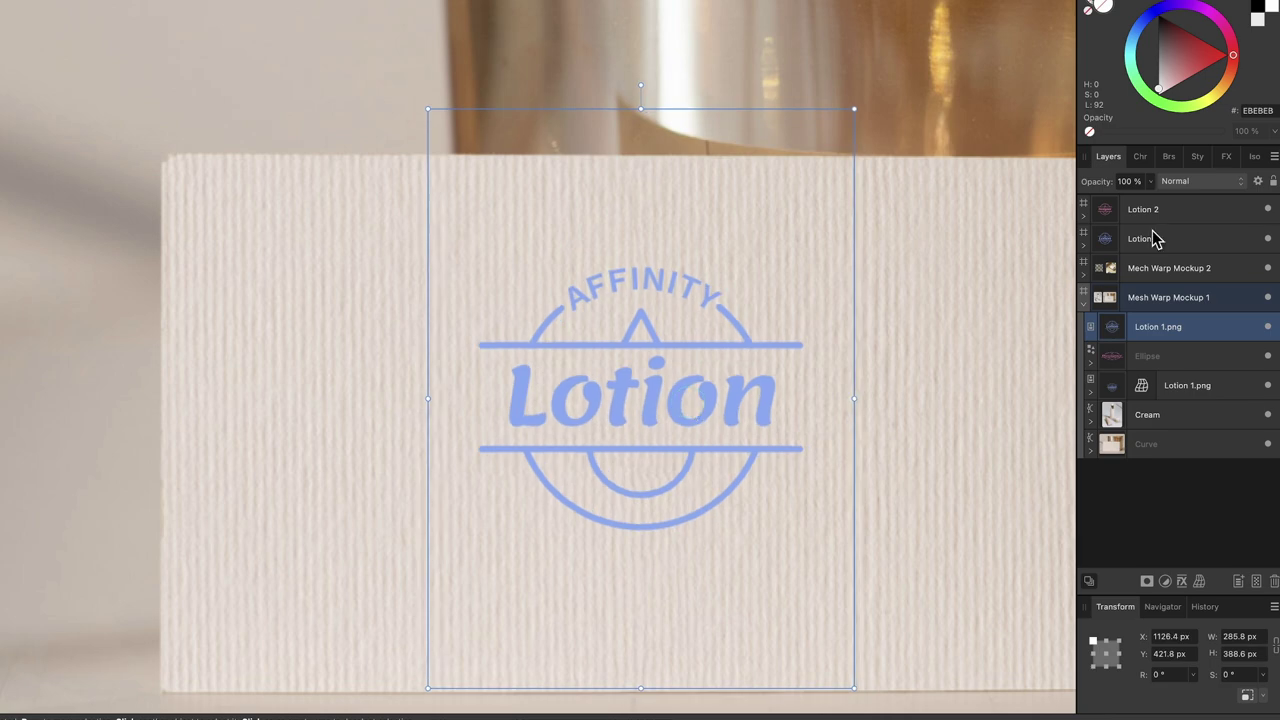
pyautogui.click(1193, 184)
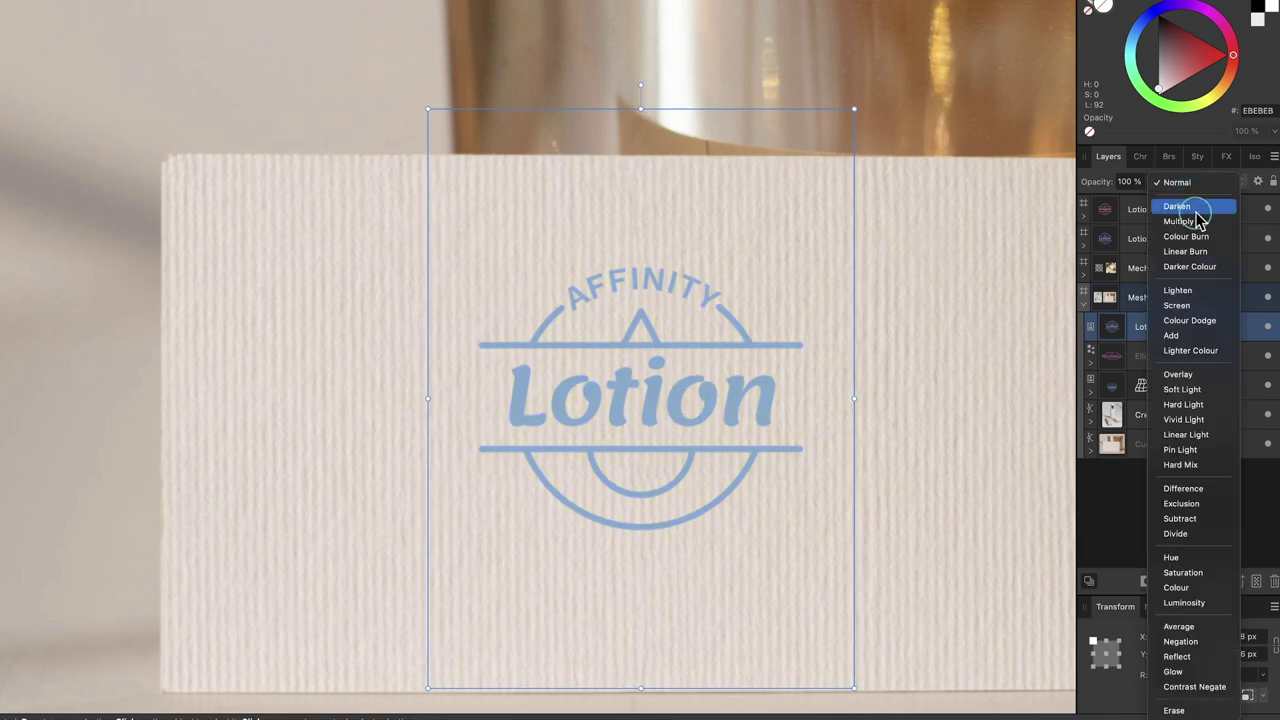
pyautogui.click(1196, 222)
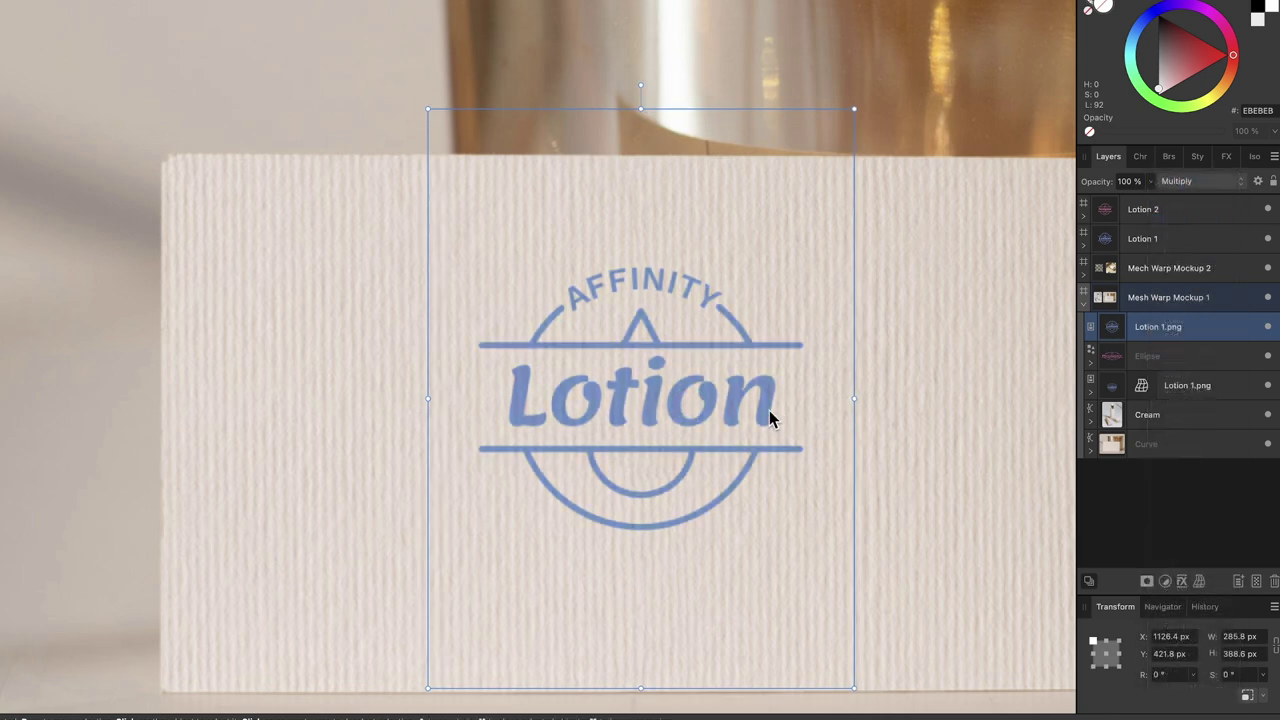
# Step: Reposition the Lotion logo on the textured card and enlarge it to about 366 by 497 px
pyautogui.scroll(2, 766, 409)
pyautogui.moveTo(764, 408); pyautogui.dragTo(713, 424)
pyautogui.scroll(-2, 703, 405)
pyautogui.scroll(-3, 718, 420)
pyautogui.scroll(2, 724, 418)
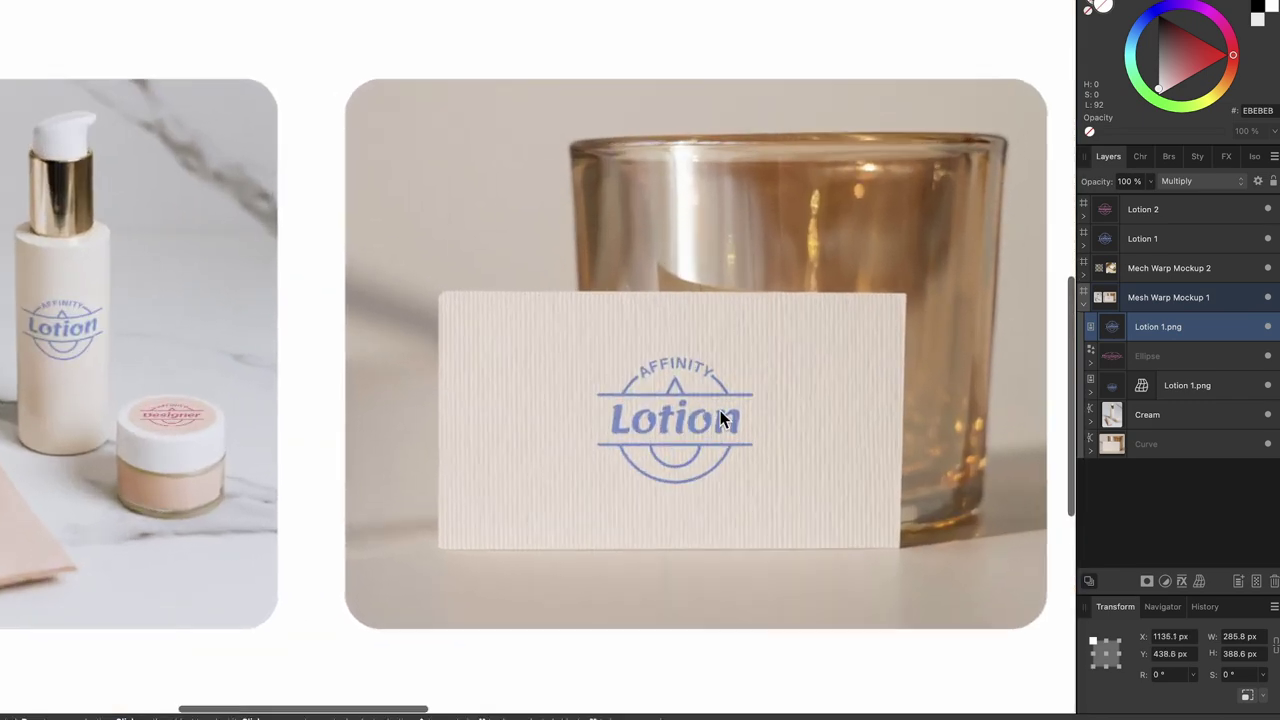
pyautogui.moveTo(777, 282); pyautogui.dragTo(801, 245)
# Step: Preview alternative blend modes, such as Luminosity, on the card's Lotion logo
pyautogui.click(870, 378)
pyautogui.scroll(-1, 870, 378)
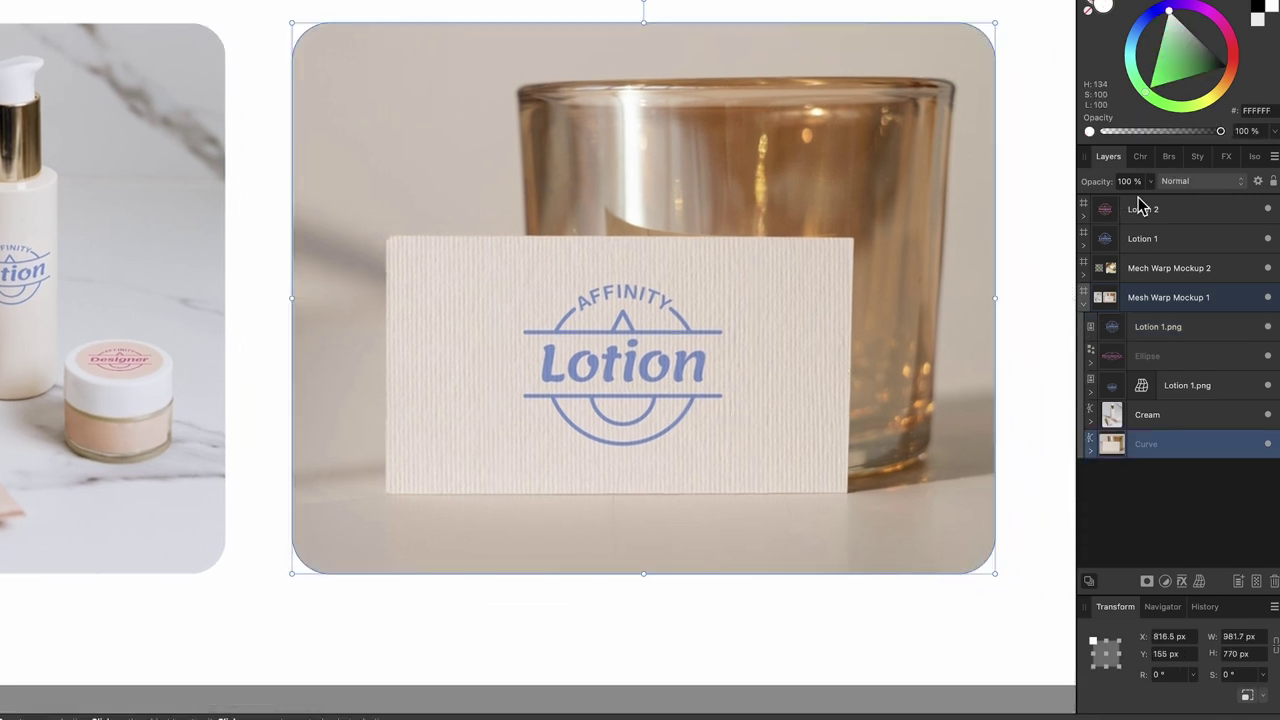
pyautogui.click(1200, 183)
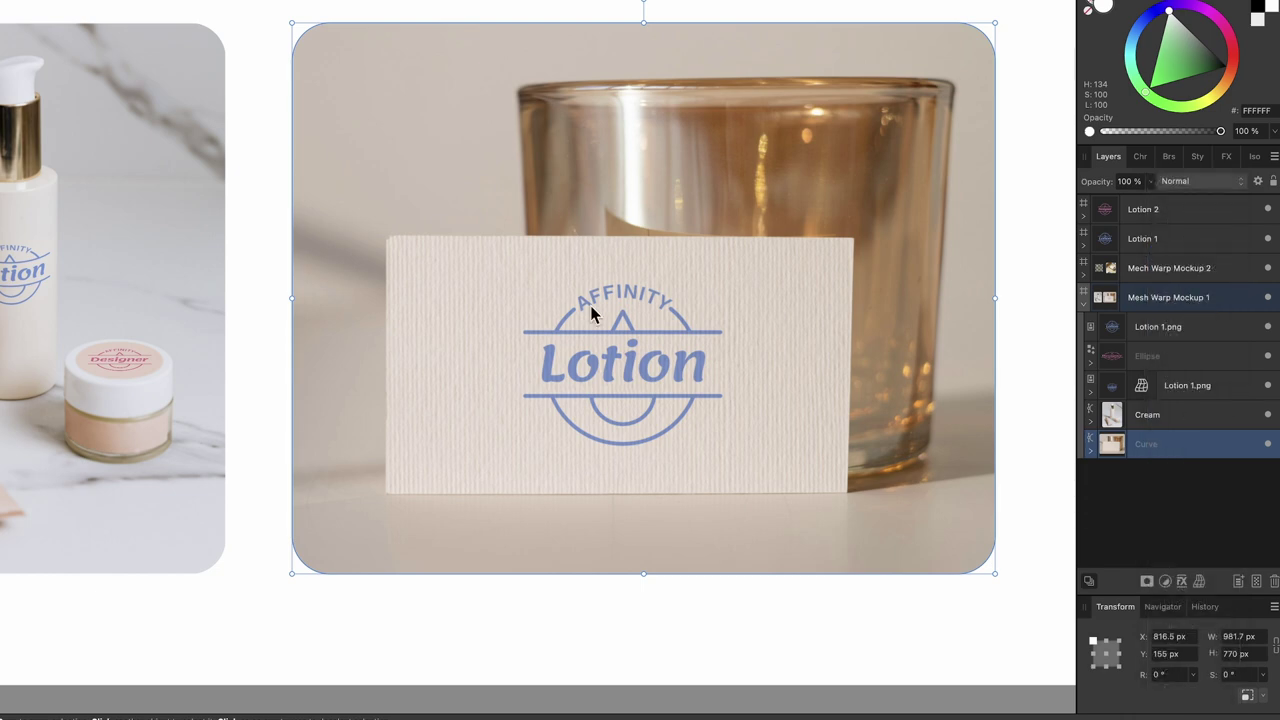
pyautogui.click(628, 328)
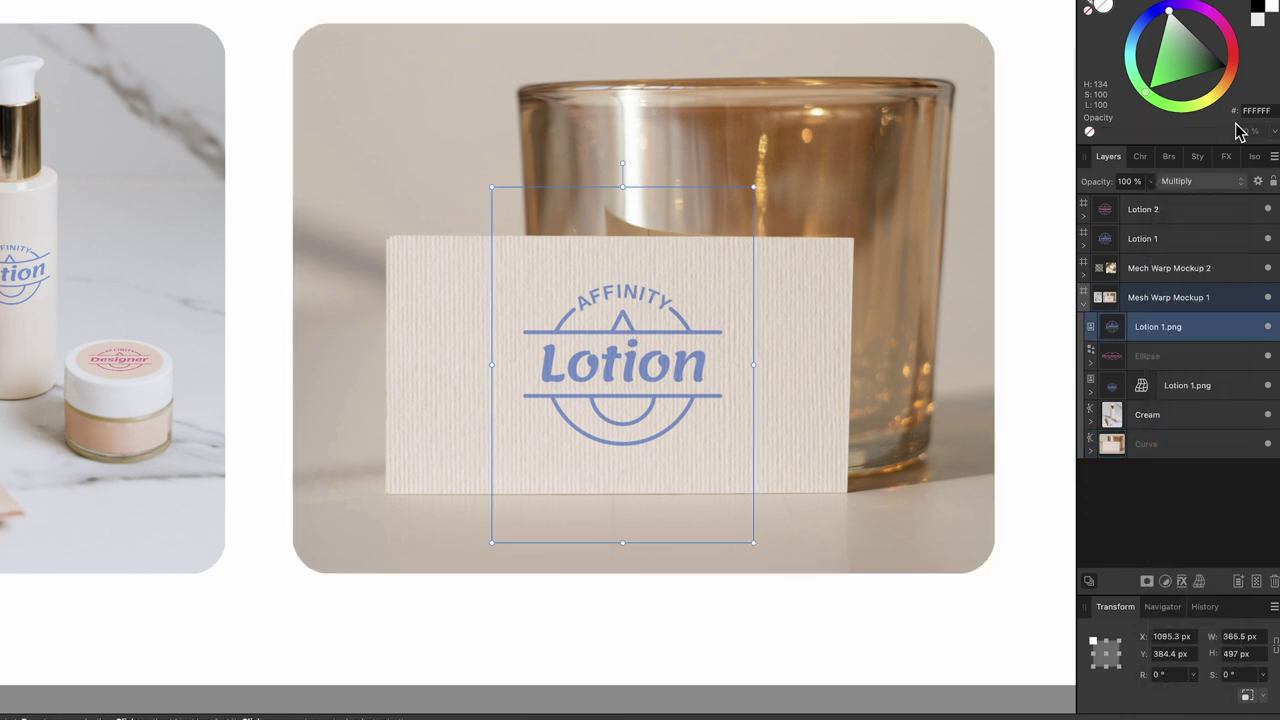
pyautogui.click(1203, 181)
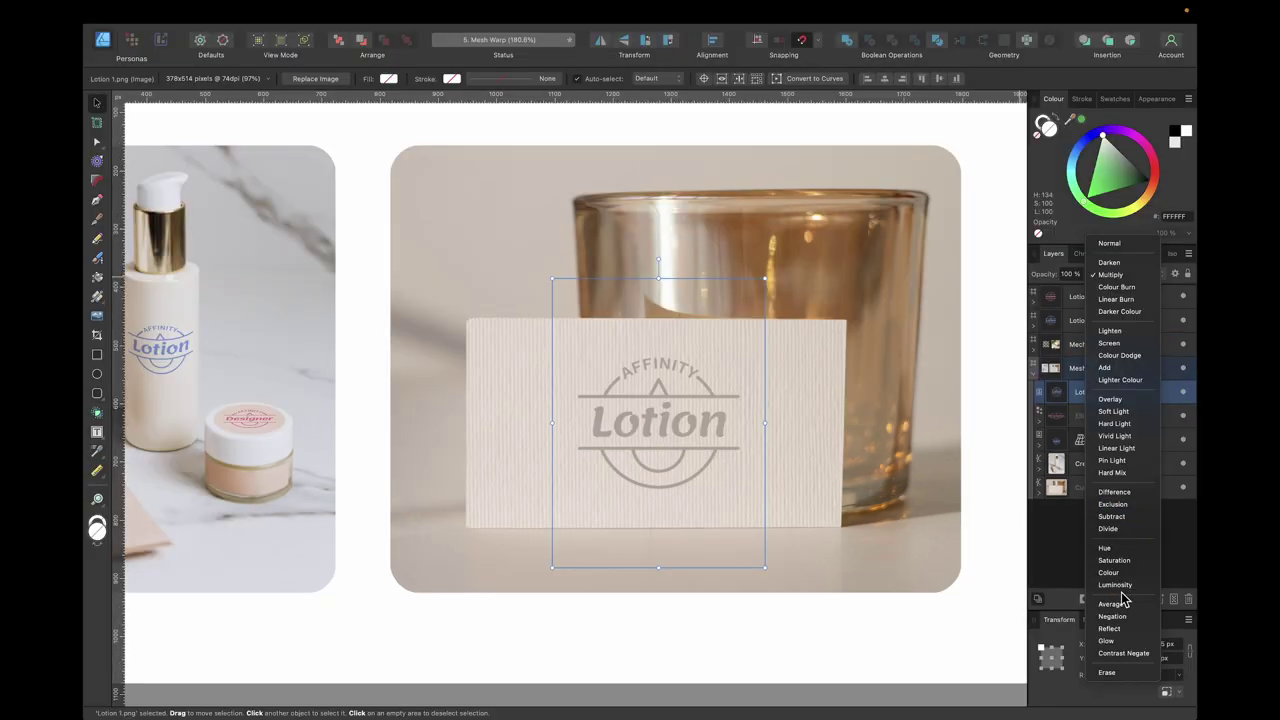
pyautogui.click(1147, 262)
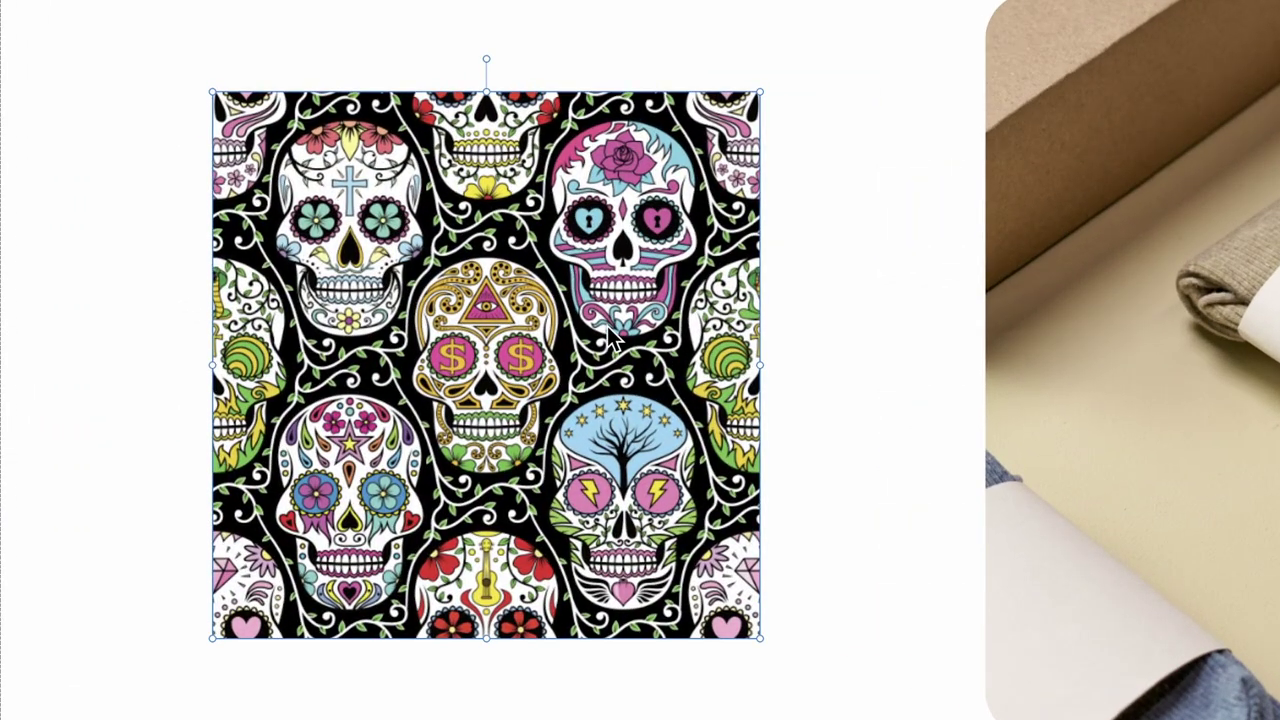
# Step: Delete the skull pattern image beside the sock photo and bring the interface panels back
pyautogui.press('BackSpace')
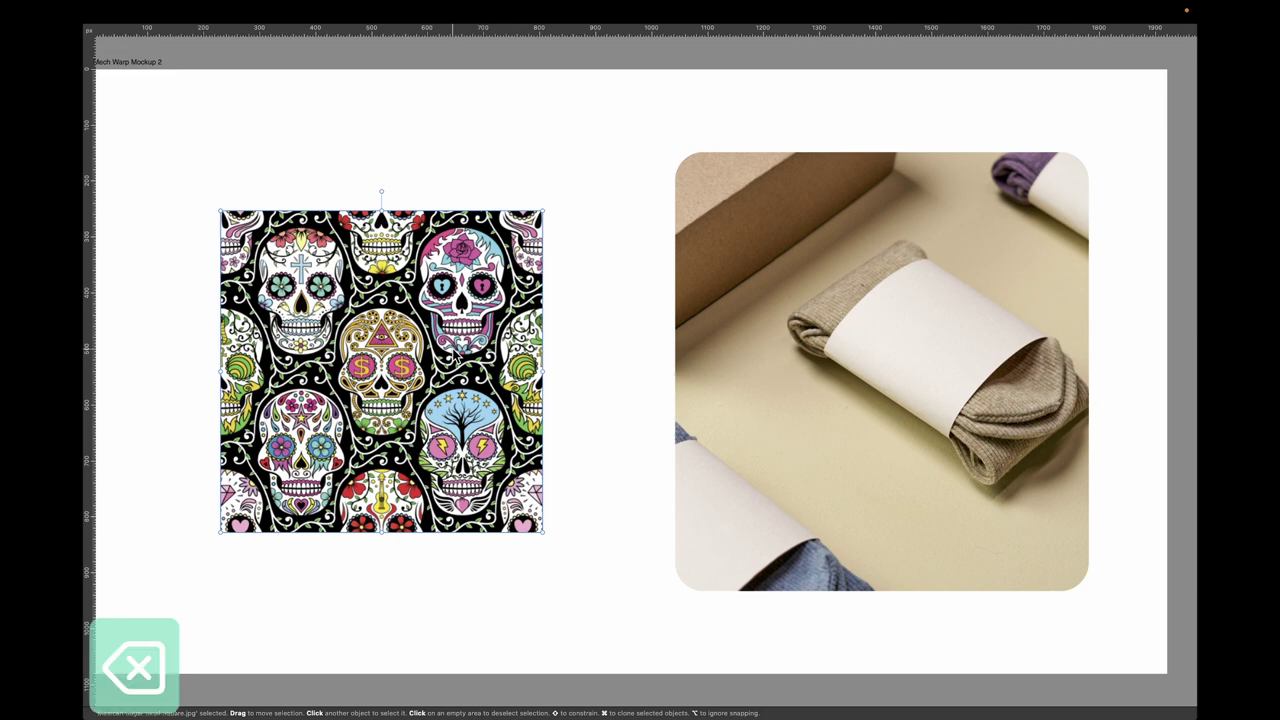
pyautogui.hscroll(-1, 453, 356)
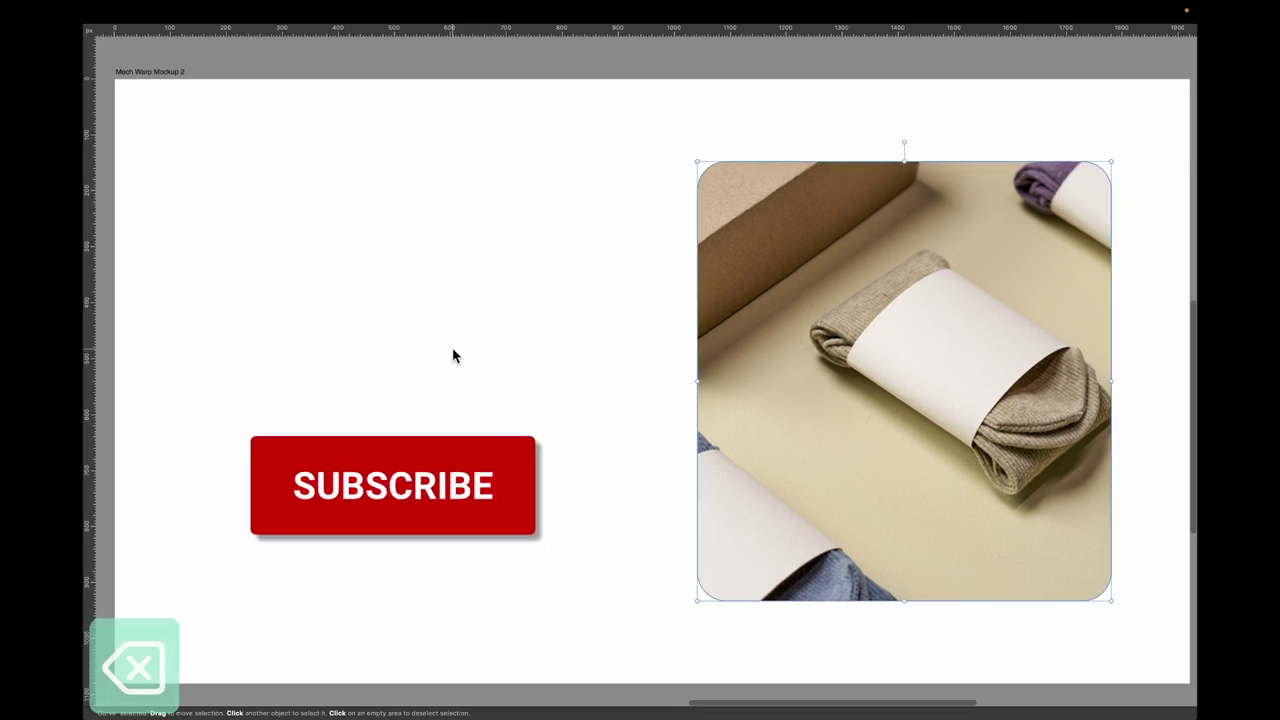
pyautogui.press('Tab')
# Step: Place Pattern Mexican.jpg at about 533 px wide and move it partly over the sock photo
pyautogui.click(97, 316)
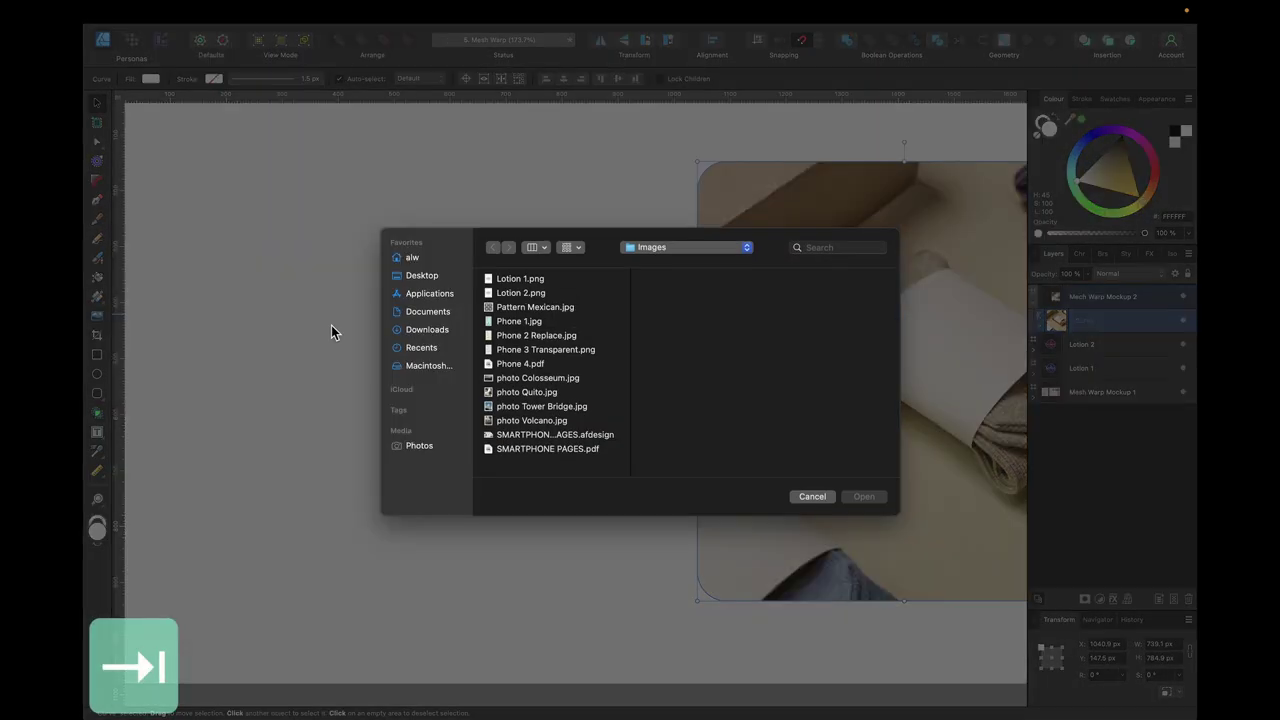
pyautogui.click(535, 308)
pyautogui.click(864, 496)
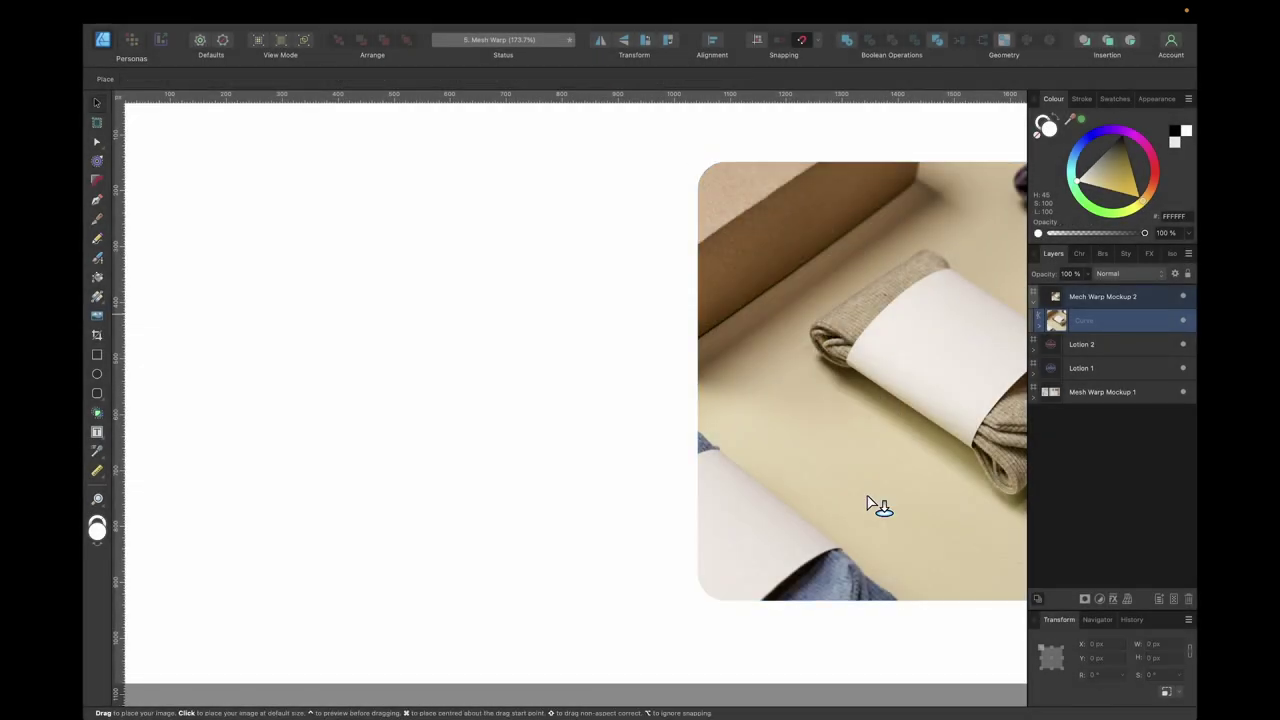
pyautogui.moveTo(462, 238); pyautogui.dragTo(720, 580)
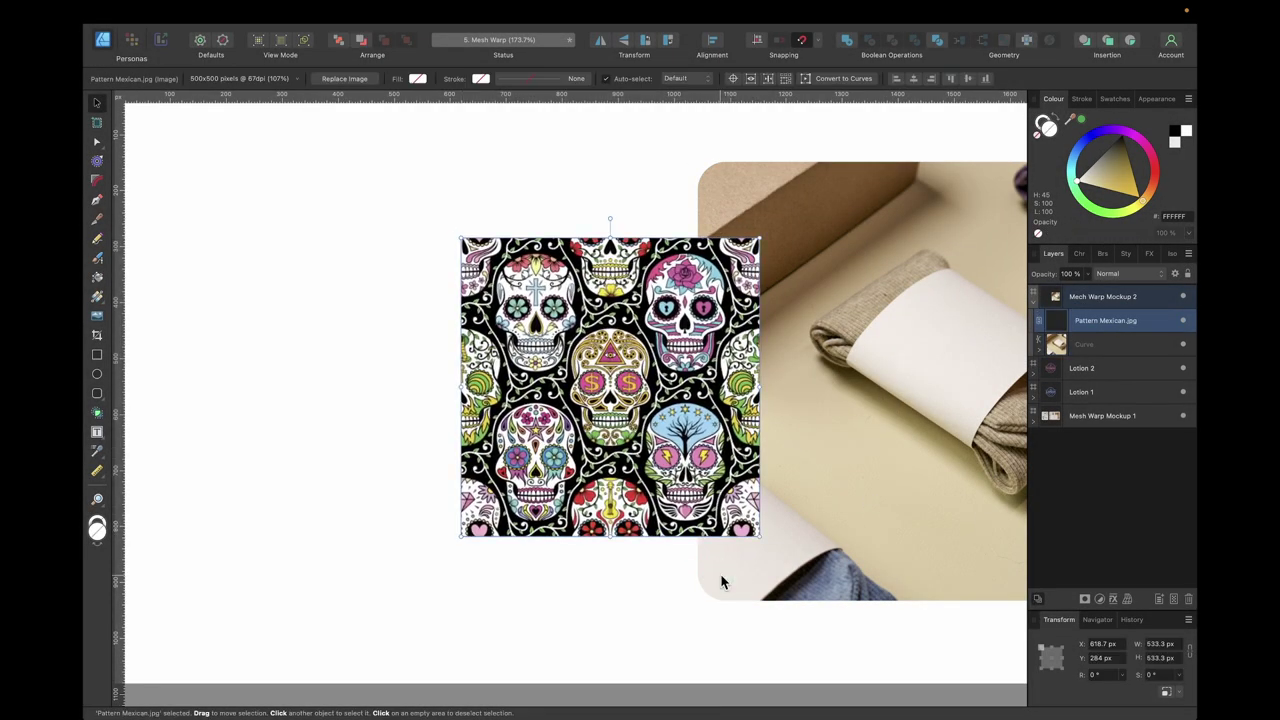
pyautogui.hscroll(2, 721, 581)
pyautogui.hscroll(2, 720, 580)
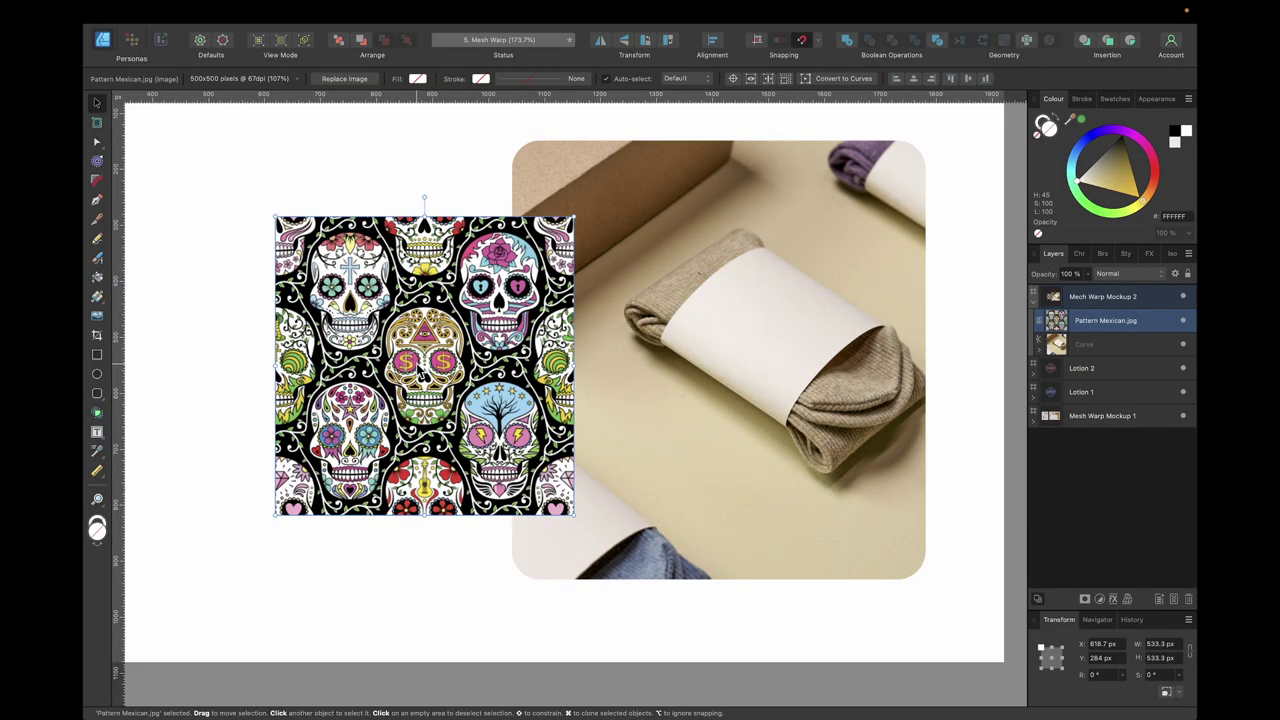
pyautogui.moveTo(420, 372); pyautogui.dragTo(612, 390)
pyautogui.hscroll(1, 635, 143)
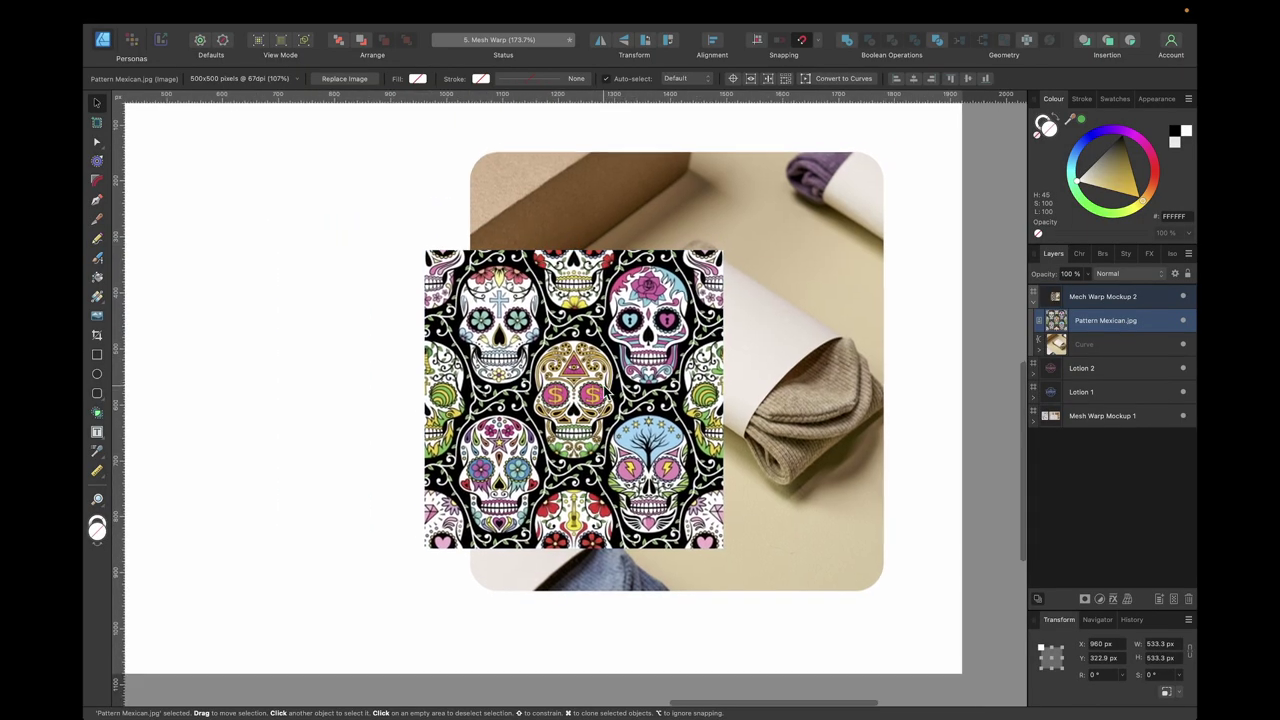
# Step: Try to trace the curved edge of the middle sock's paper sleeve with the Pen tool, and undo the path
pyautogui.scroll(5, 635, 143)
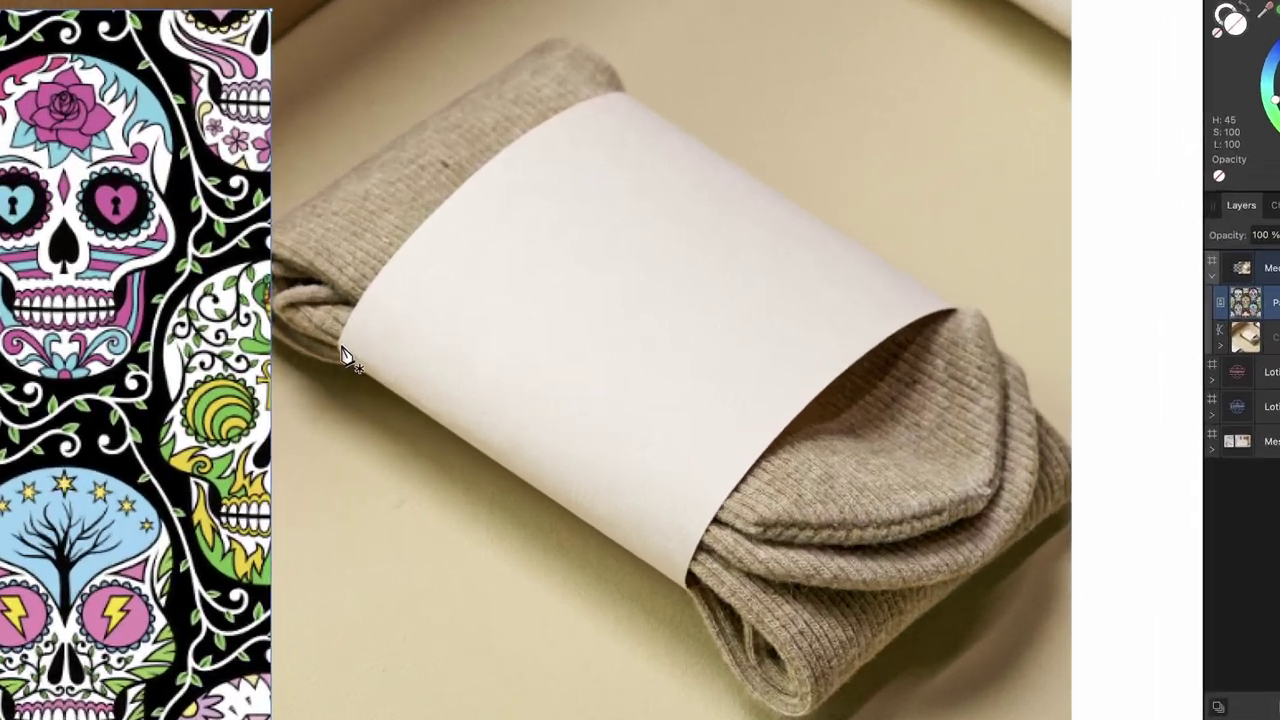
pyautogui.press('p')
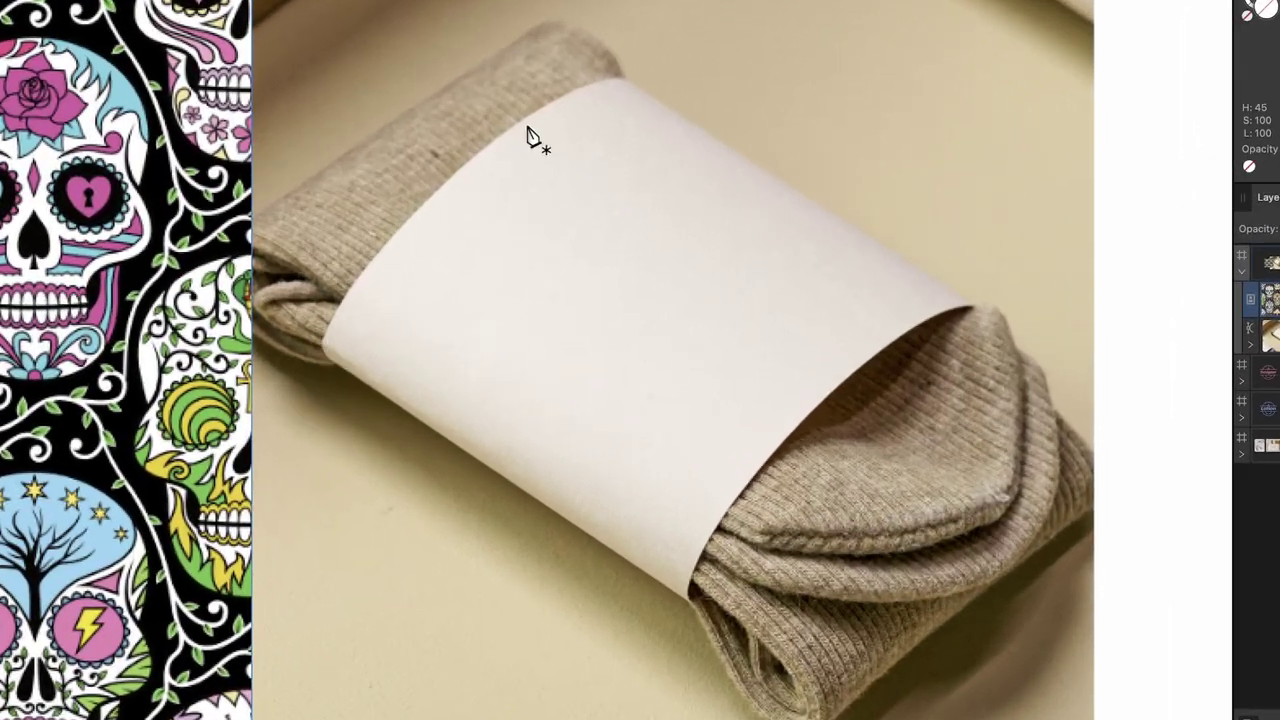
pyautogui.click(361, 300)
pyautogui.moveTo(327, 352); pyautogui.dragTo(336, 380)
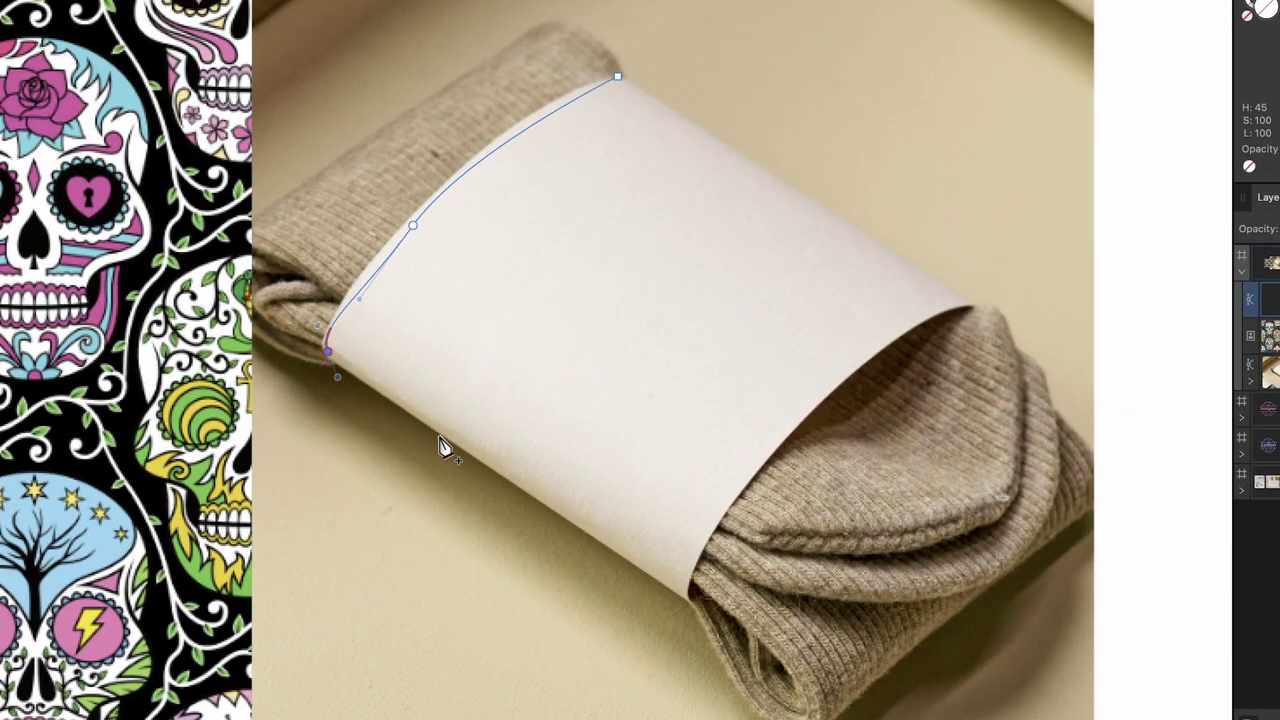
pyautogui.press('super+z')
pyautogui.press('super+z')
pyautogui.press('super+z')
pyautogui.press('super+z')
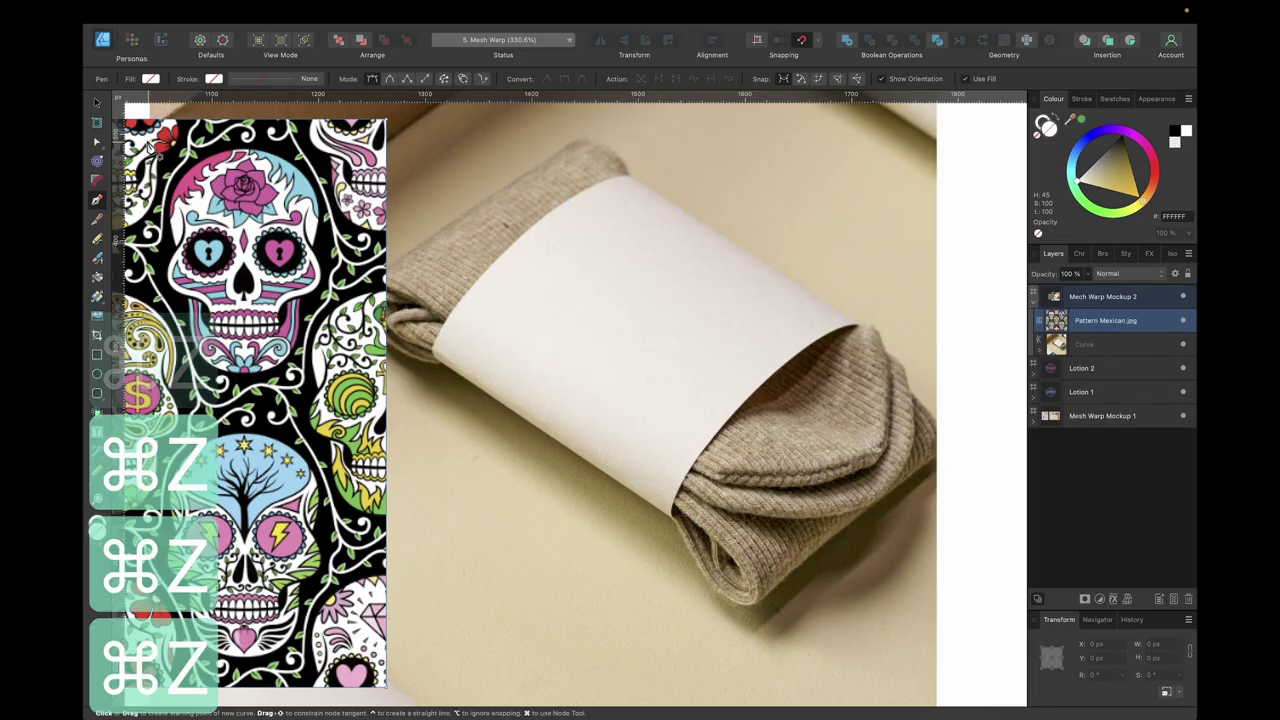
pyautogui.press('super+z')
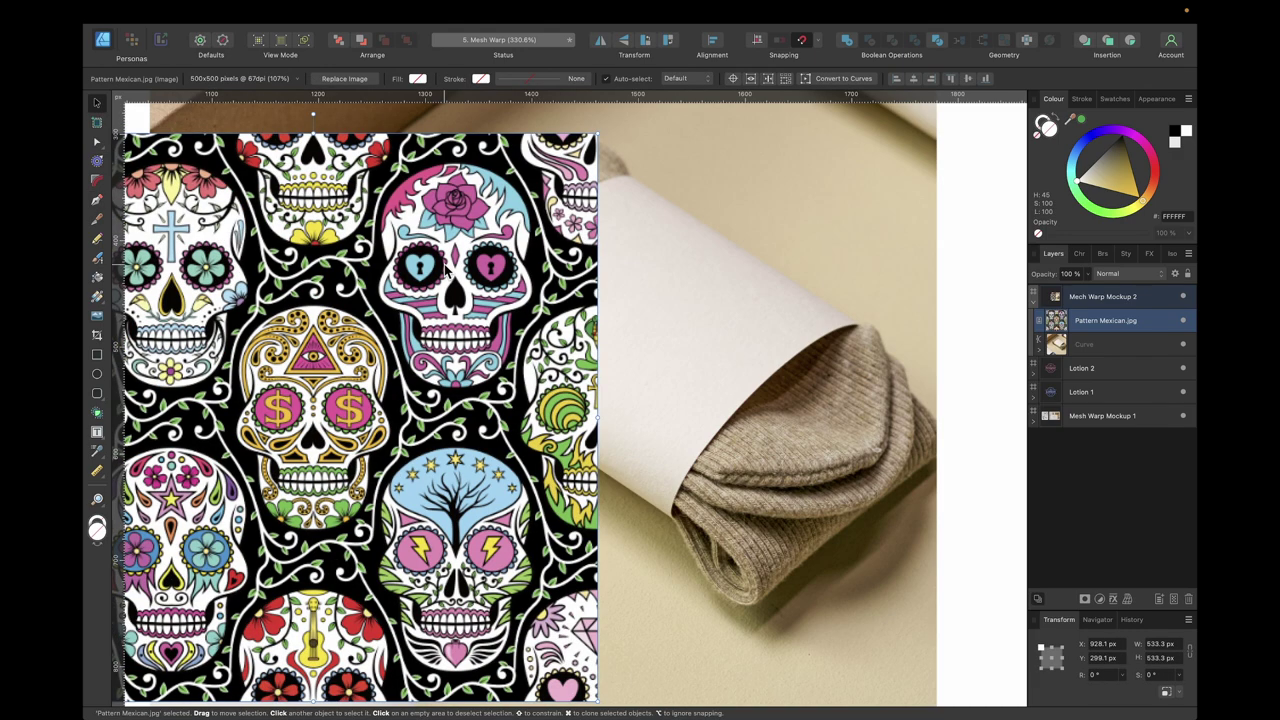
# Step: Move the skull pattern over the middle sock's sleeve and scale it down to about 333 px square
pyautogui.scroll(-3, 446, 268)
pyautogui.moveTo(501, 333); pyautogui.dragTo(626, 361)
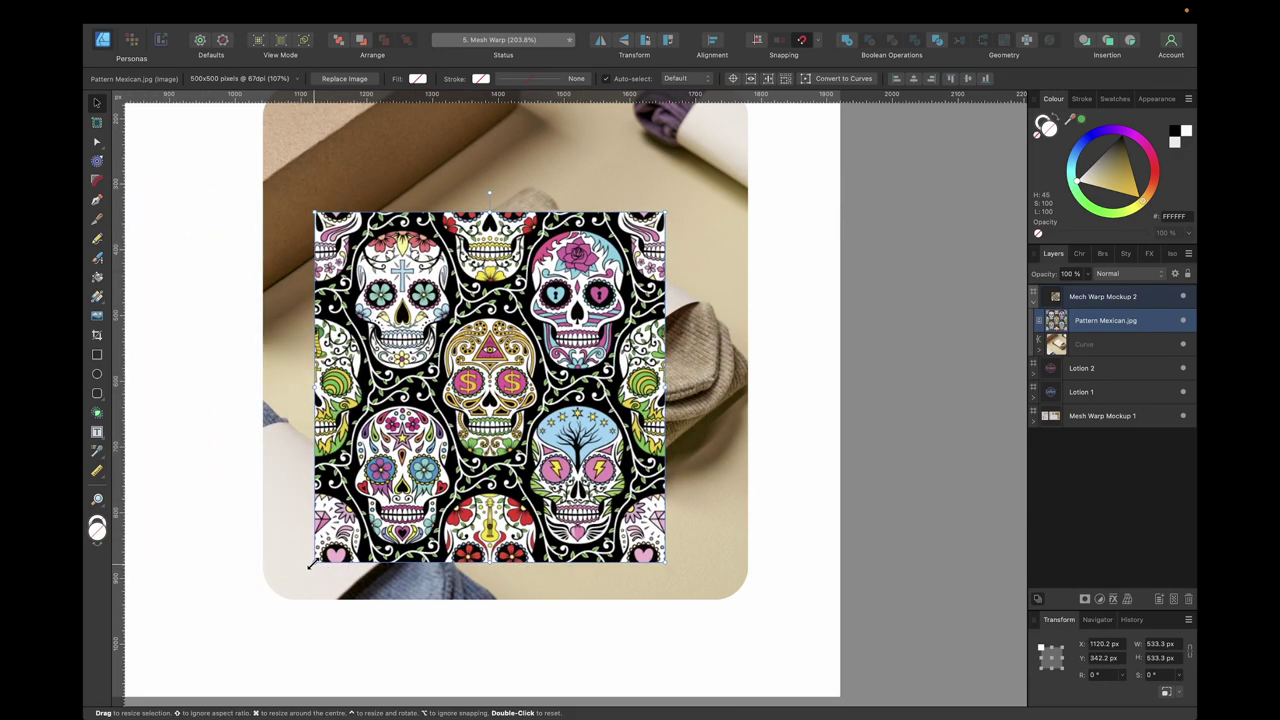
pyautogui.moveTo(309, 557); pyautogui.dragTo(443, 432)
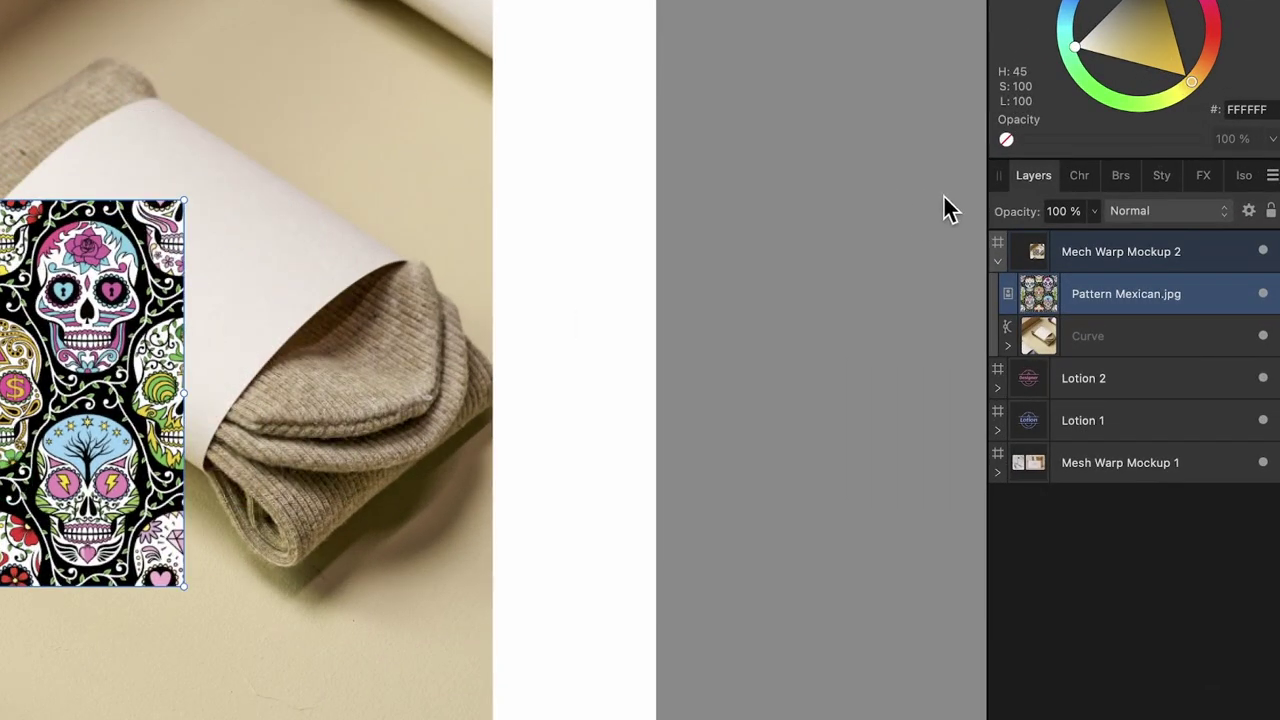
# Step: Lower the opacity of the Pattern Mexican.jpg layer to about 42%
pyautogui.click(1093, 229)
pyautogui.moveTo(1097, 215); pyautogui.dragTo(981, 253)
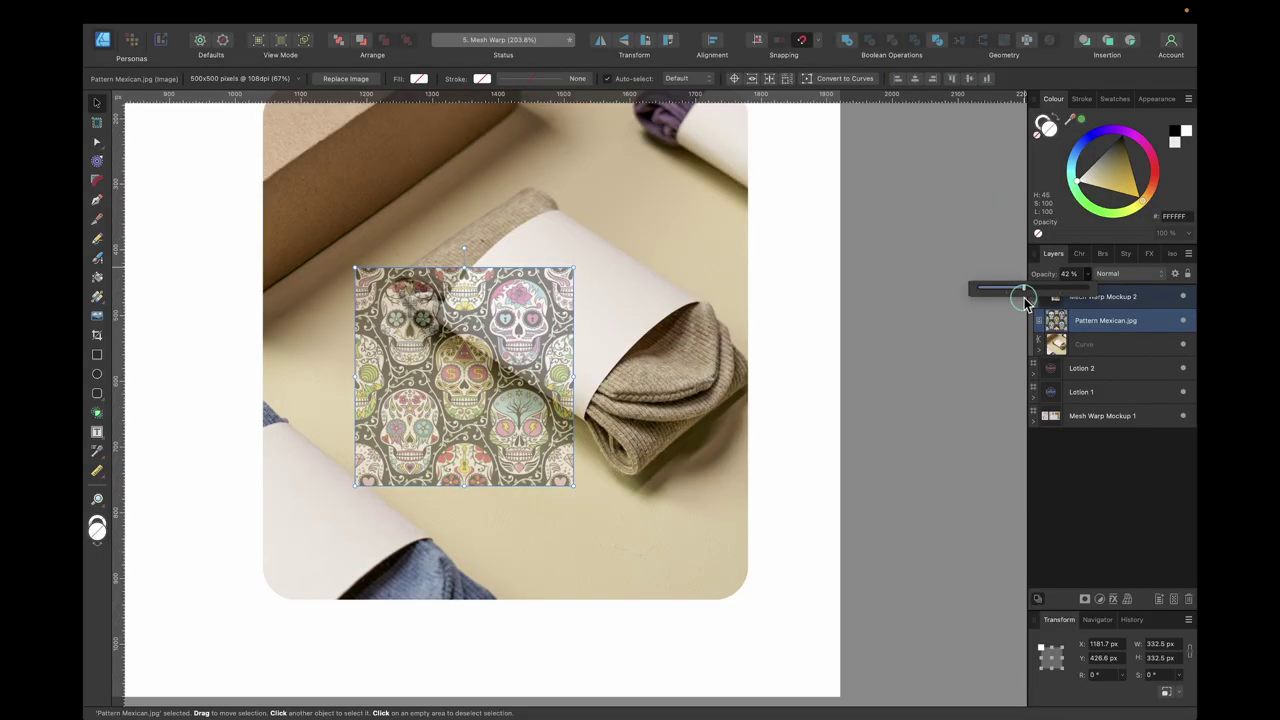
pyautogui.moveTo(1024, 297); pyautogui.dragTo(1021, 295)
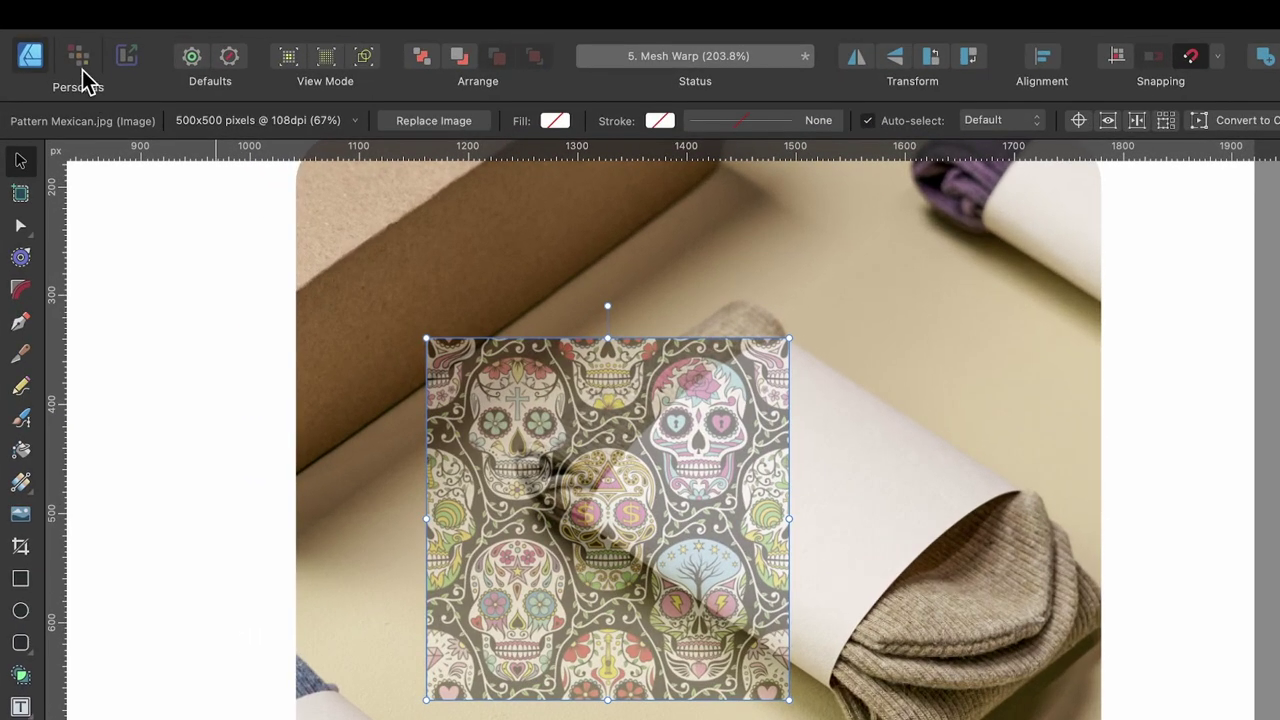
# Step: Switch to the Pixel Persona and add a live Mesh Warp filter to the Pattern Mexican.jpg image
pyautogui.click(131, 40)
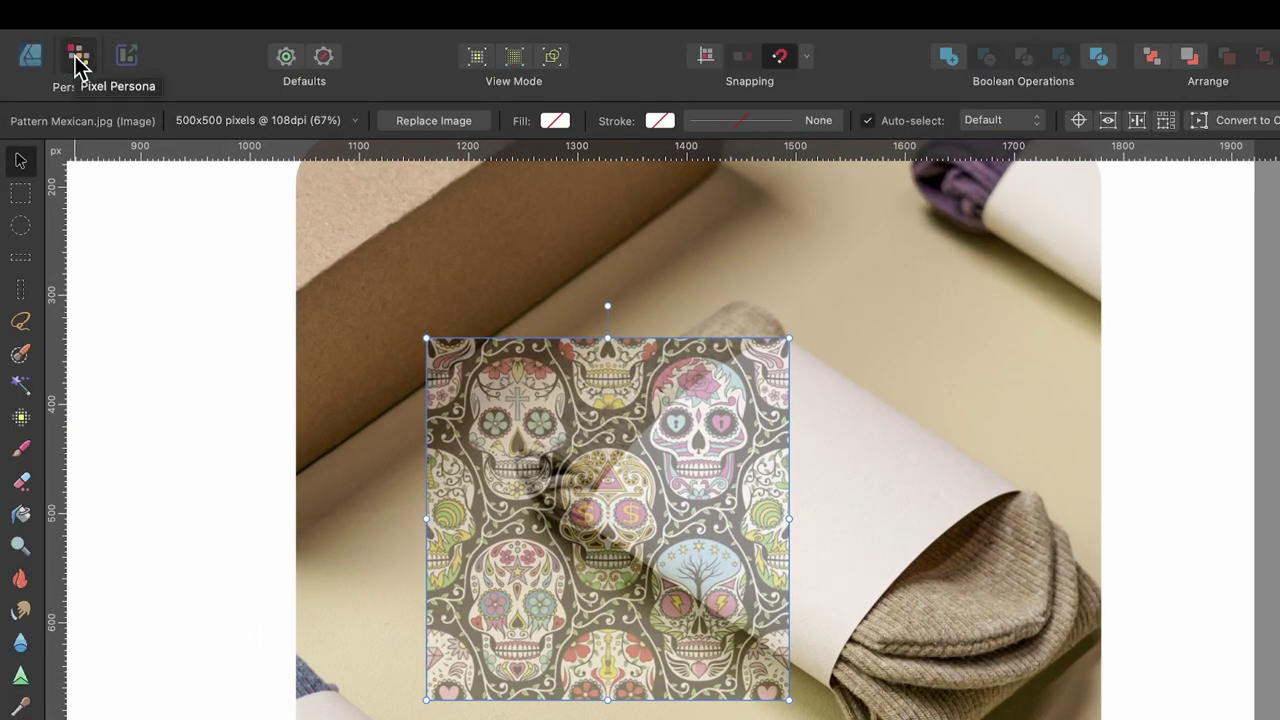
pyautogui.click(314, 9)
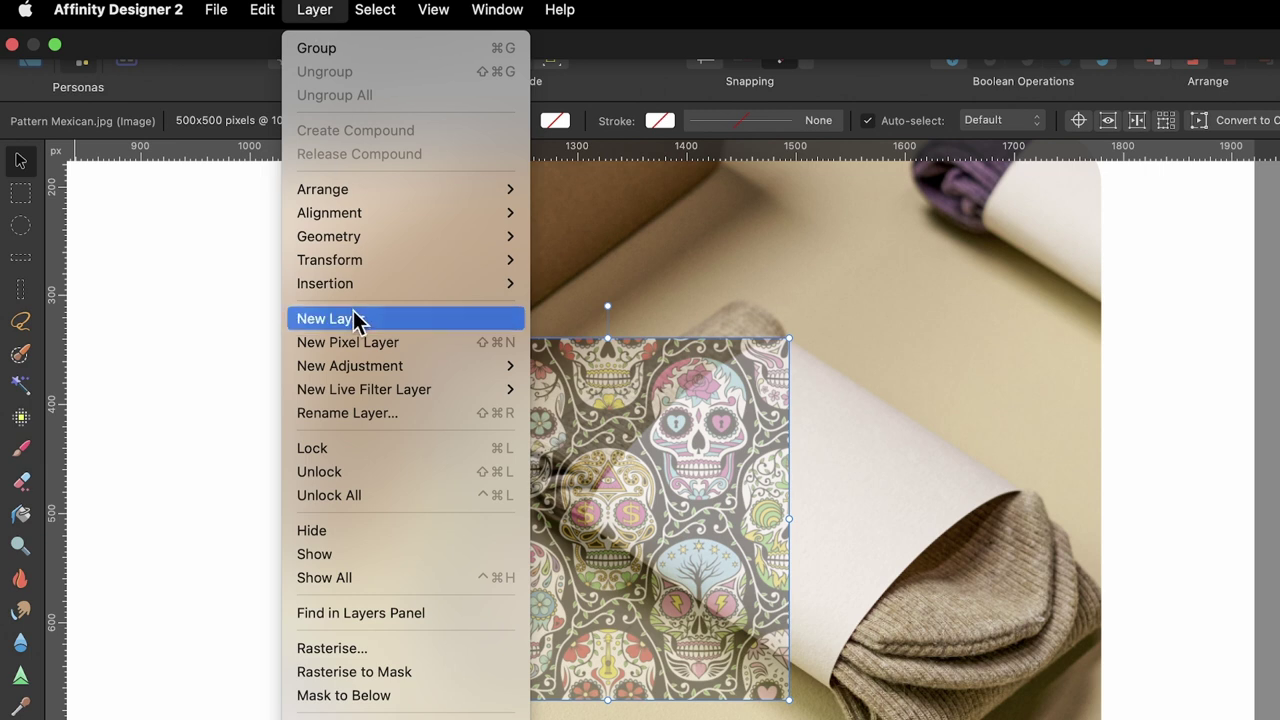
pyautogui.moveTo(359, 394)
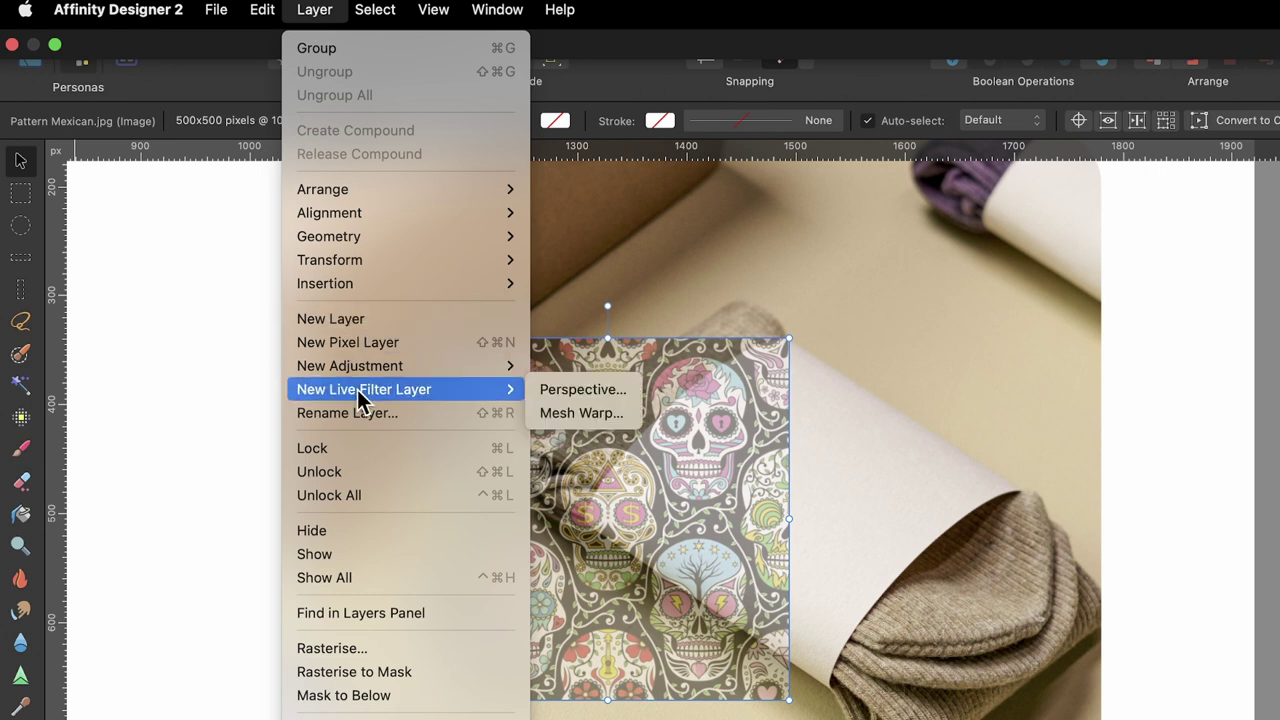
pyautogui.click(580, 413)
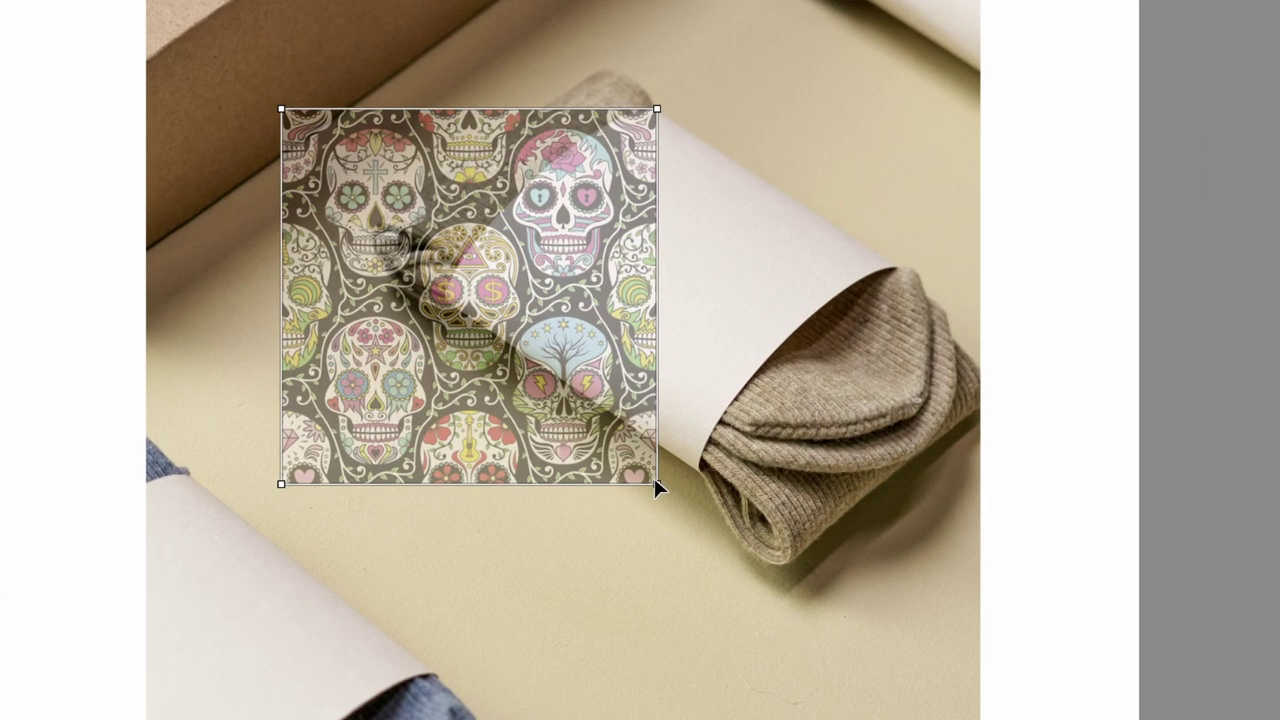
# Step: Move three corner nodes of the warp mesh onto the matching corners of the middle sock's paper sleeve
pyautogui.moveTo(654, 478); pyautogui.dragTo(898, 268)
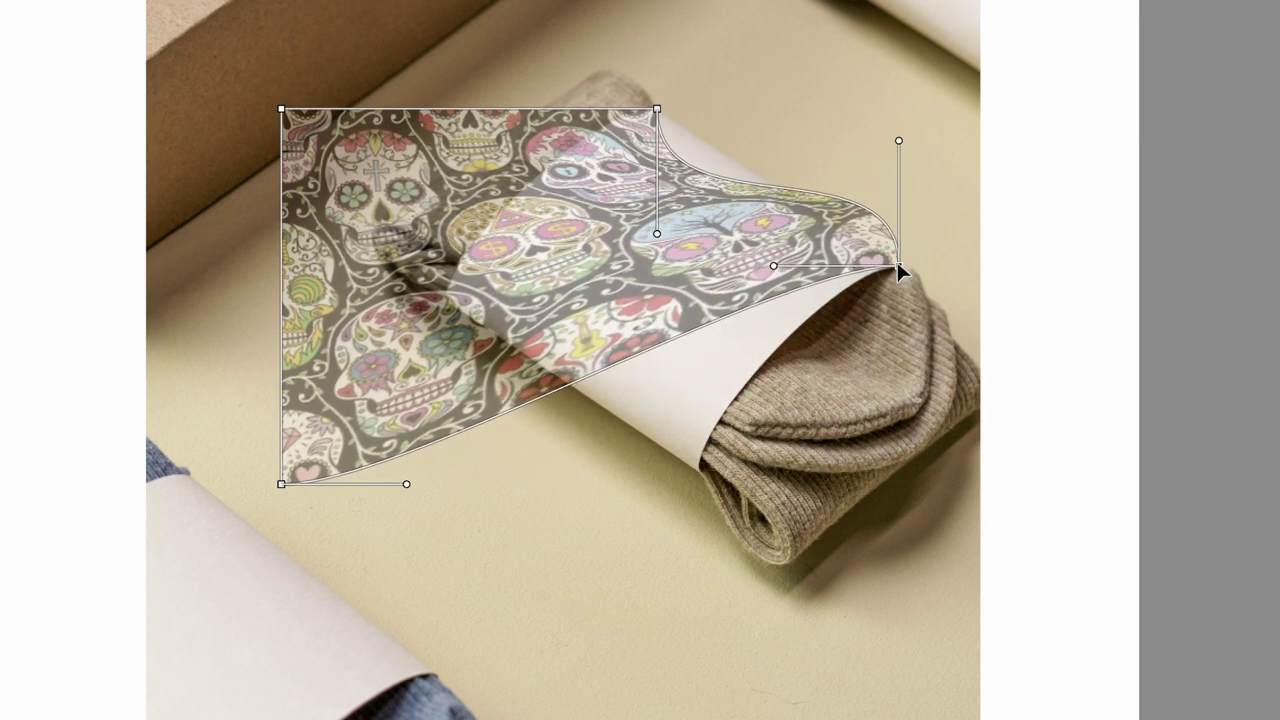
pyautogui.moveTo(281, 484); pyautogui.dragTo(698, 473)
pyautogui.moveTo(281, 108); pyautogui.dragTo(471, 335)
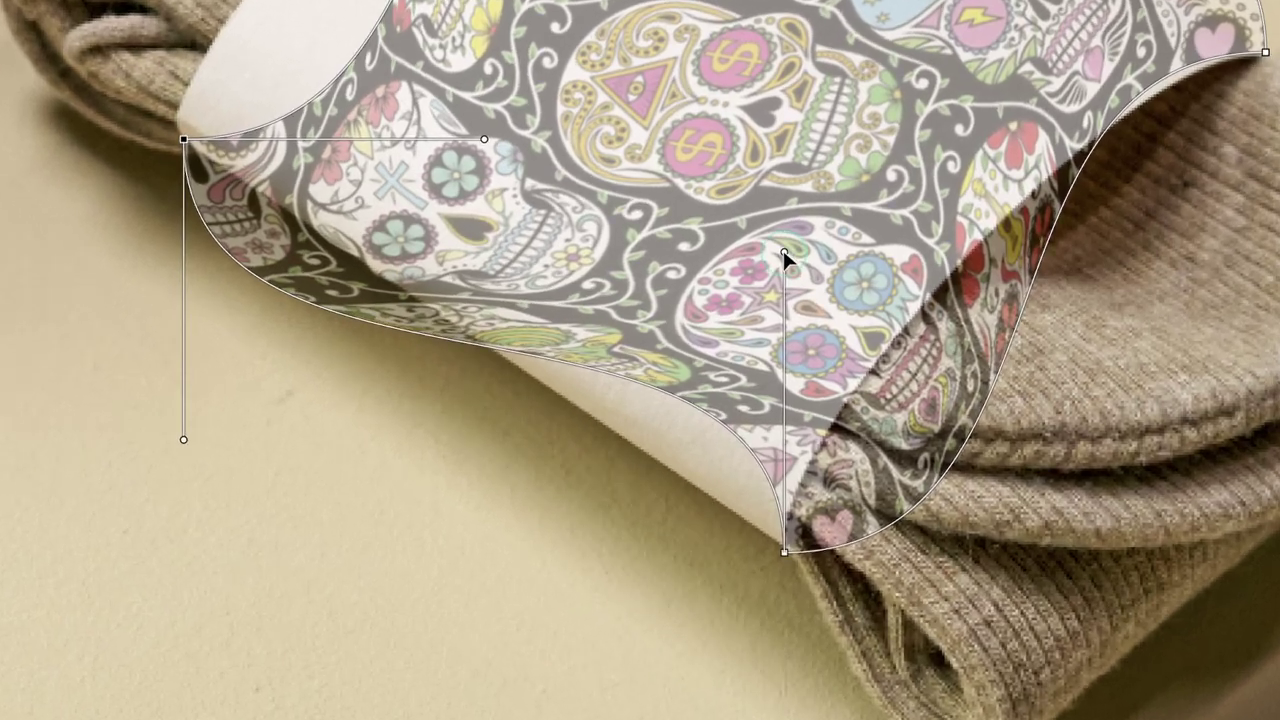
# Step: Adjust the curve handles of the mesh's lower long edge so the pattern follows the sleeve's straight lower side
pyautogui.moveTo(772, 346); pyautogui.dragTo(685, 383)
pyautogui.moveTo(581, 344); pyautogui.dragTo(540, 399)
pyautogui.moveTo(184, 440); pyautogui.dragTo(309, 277)
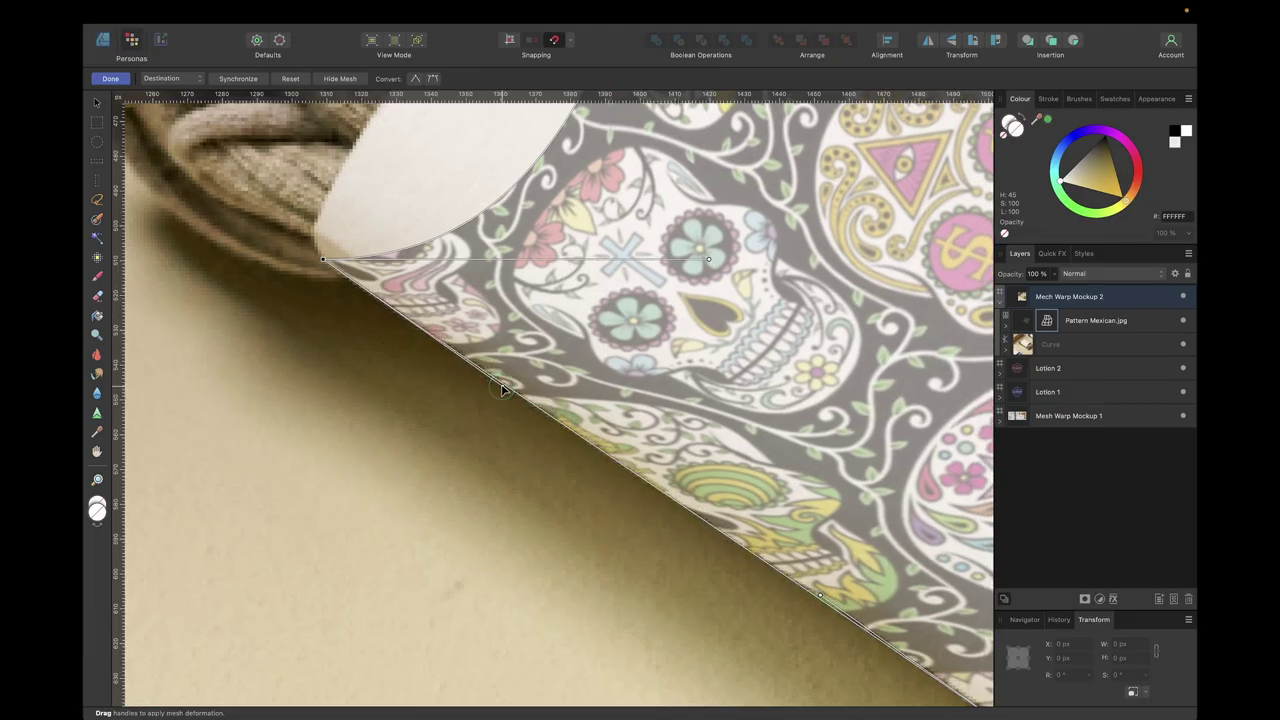
# Step: Bend the mesh's right edge with its two corner handles to follow the curved opening of the sleeve
pyautogui.scroll(3, 501, 384)
pyautogui.scroll(-2, 630, 415)
pyautogui.hscroll(2, 700, 430)
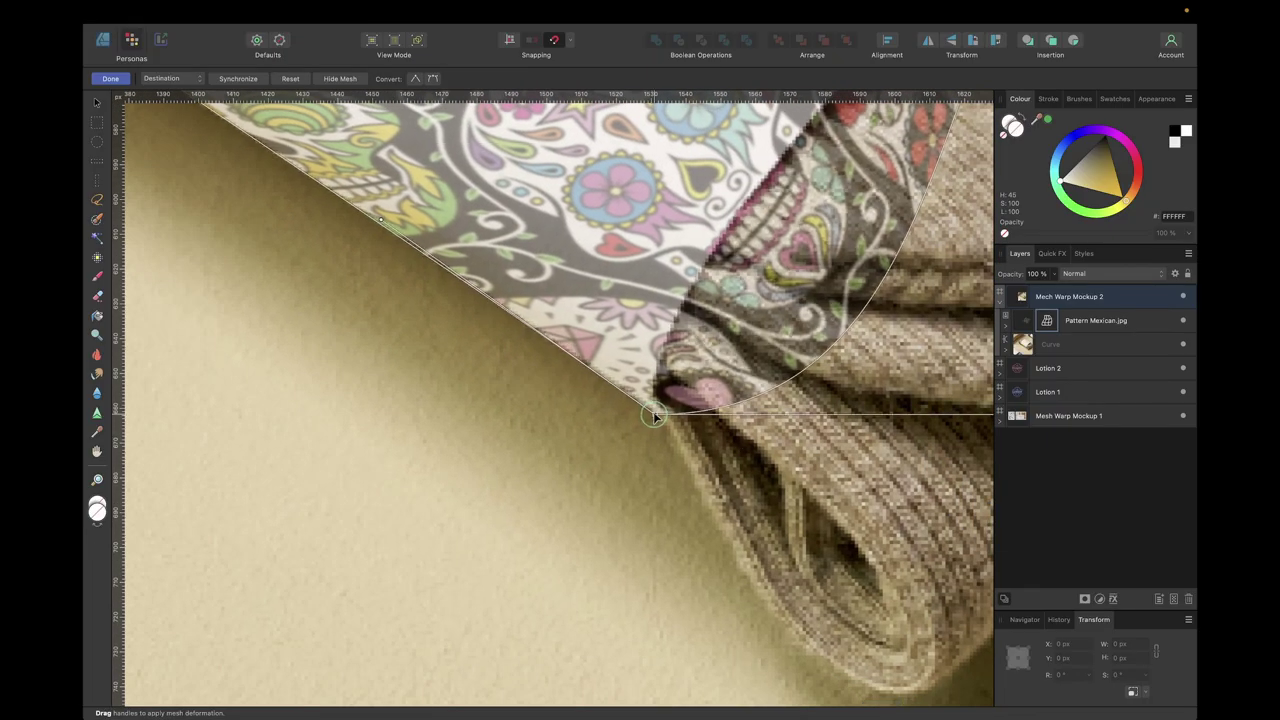
pyautogui.scroll(3, 638, 631)
pyautogui.hscroll(4, 638, 631)
pyautogui.scroll(-5, 638, 631)
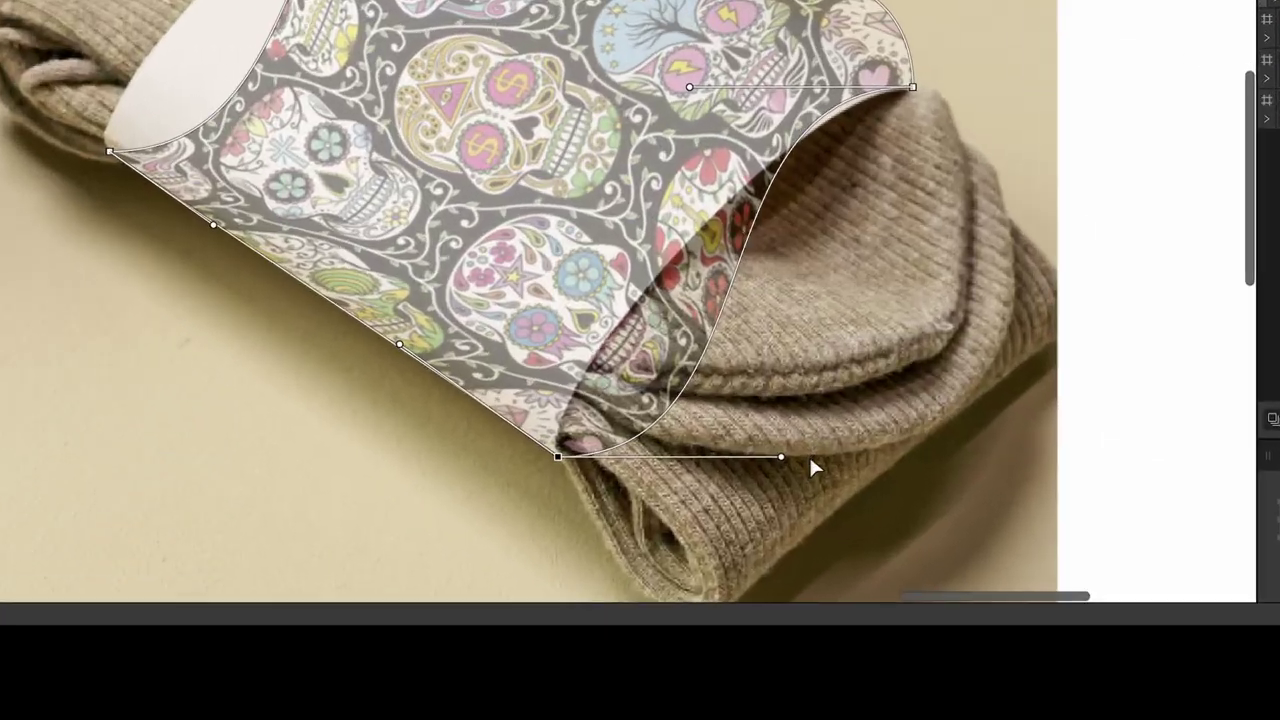
pyautogui.moveTo(697, 625); pyautogui.dragTo(606, 555)
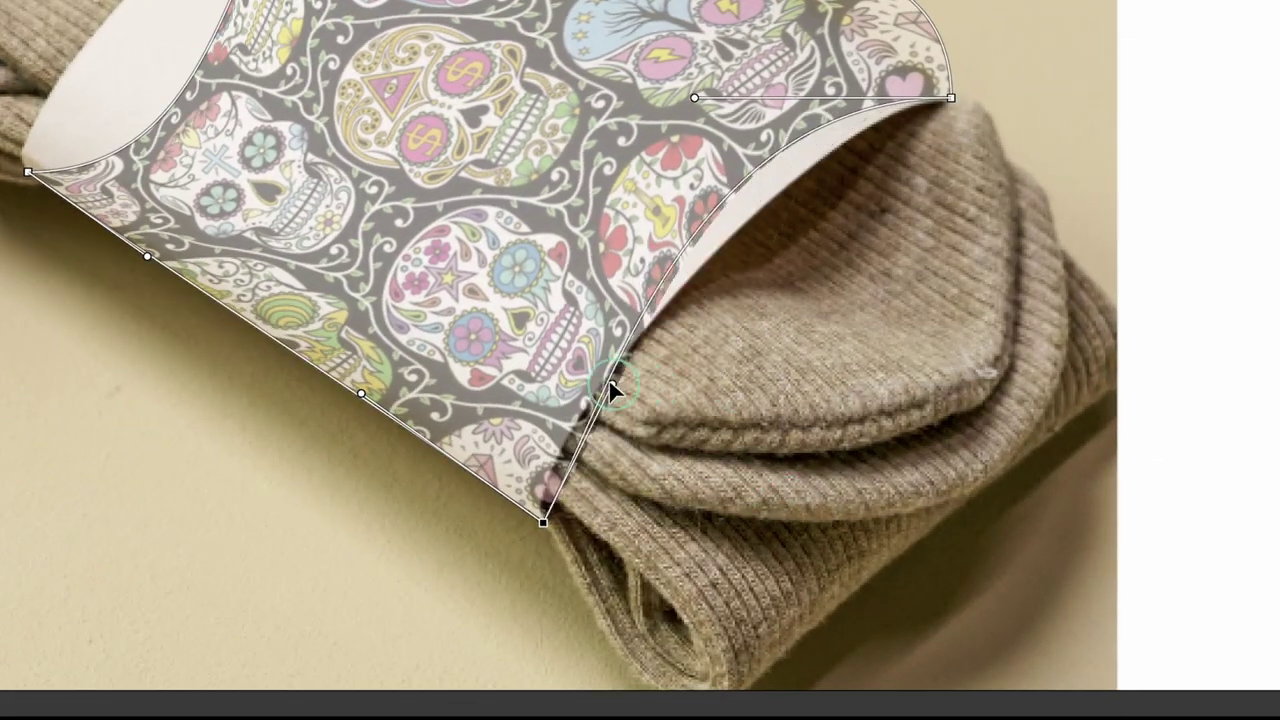
pyautogui.moveTo(612, 390); pyautogui.dragTo(579, 386)
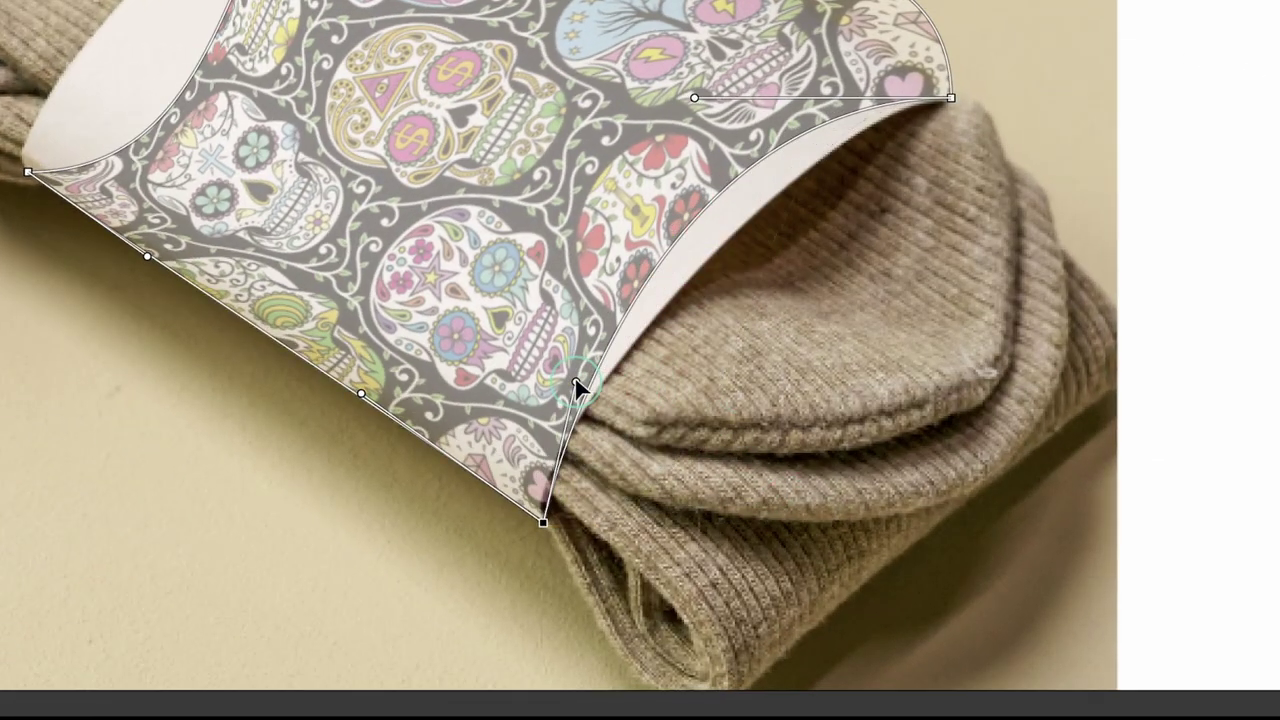
pyautogui.scroll(-2, 600, 553)
pyautogui.hscroll(5, 600, 553)
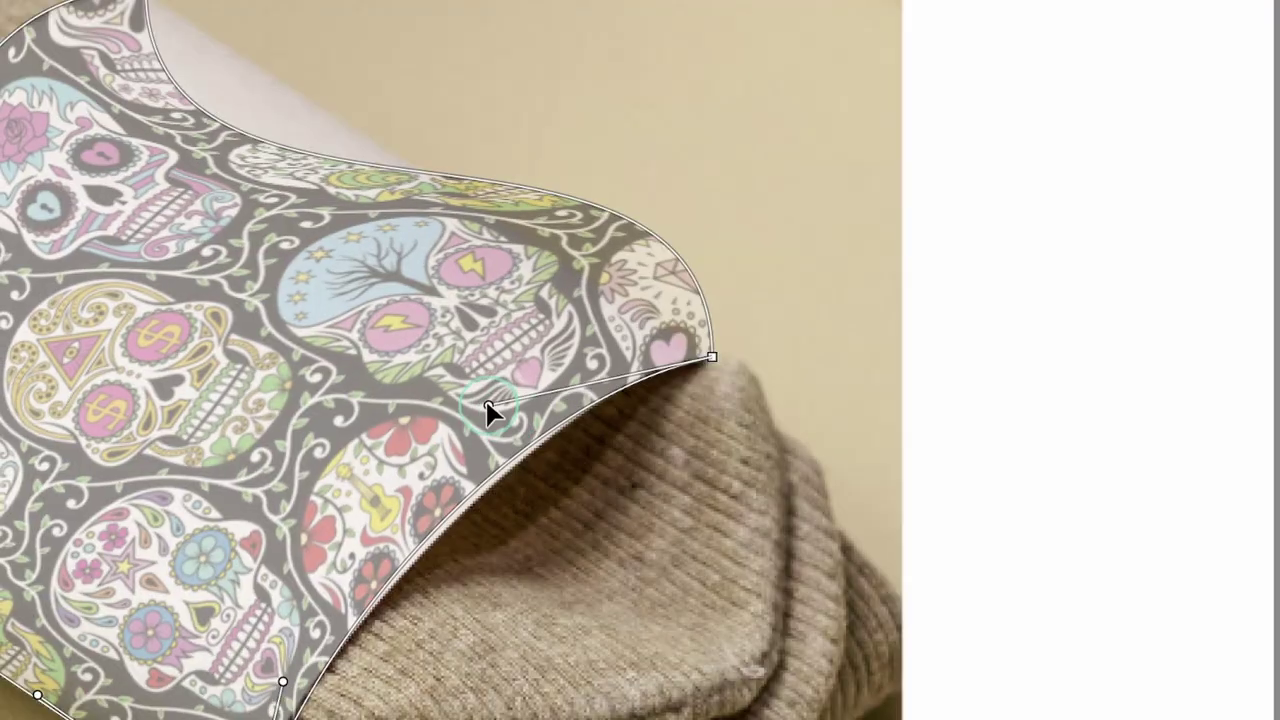
pyautogui.moveTo(450, 323); pyautogui.dragTo(449, 328)
# Step: Straighten the mesh's upper long edge with its corner handles so the pattern runs along the sleeve's upper side
pyautogui.scroll(3, 470, 400)
pyautogui.hscroll(-2, 470, 400)
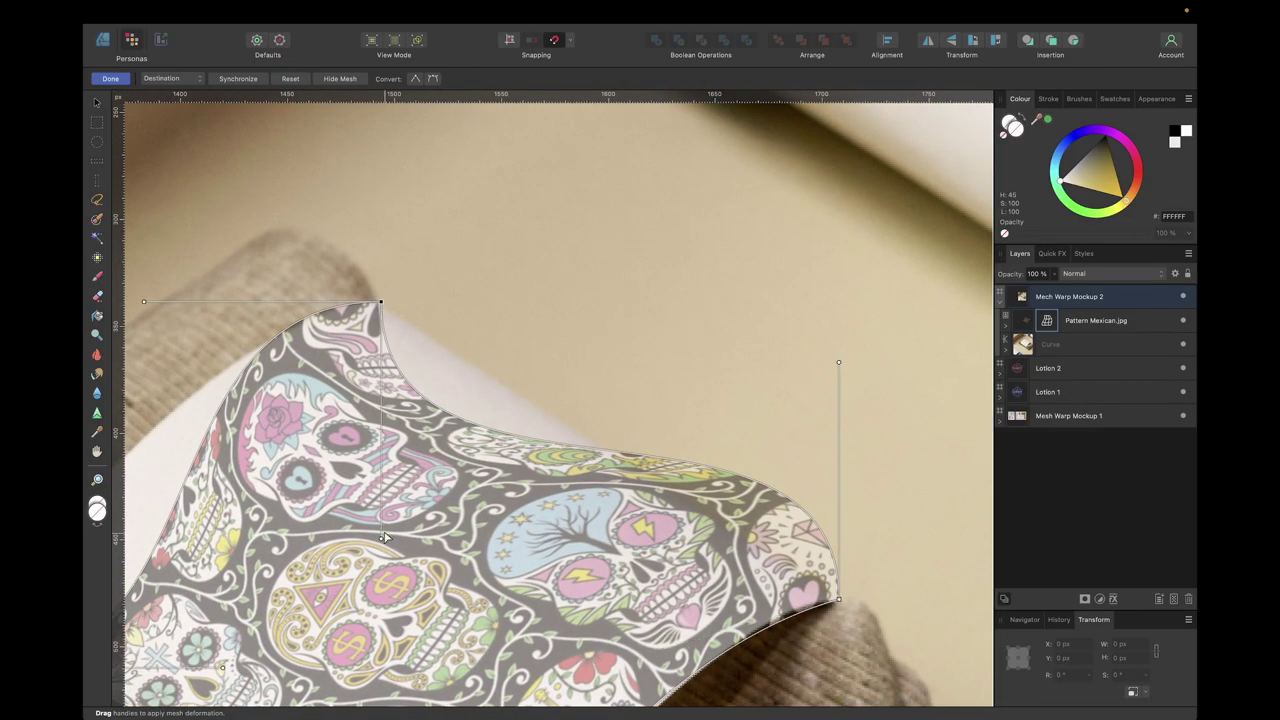
pyautogui.moveTo(385, 538); pyautogui.dragTo(481, 414)
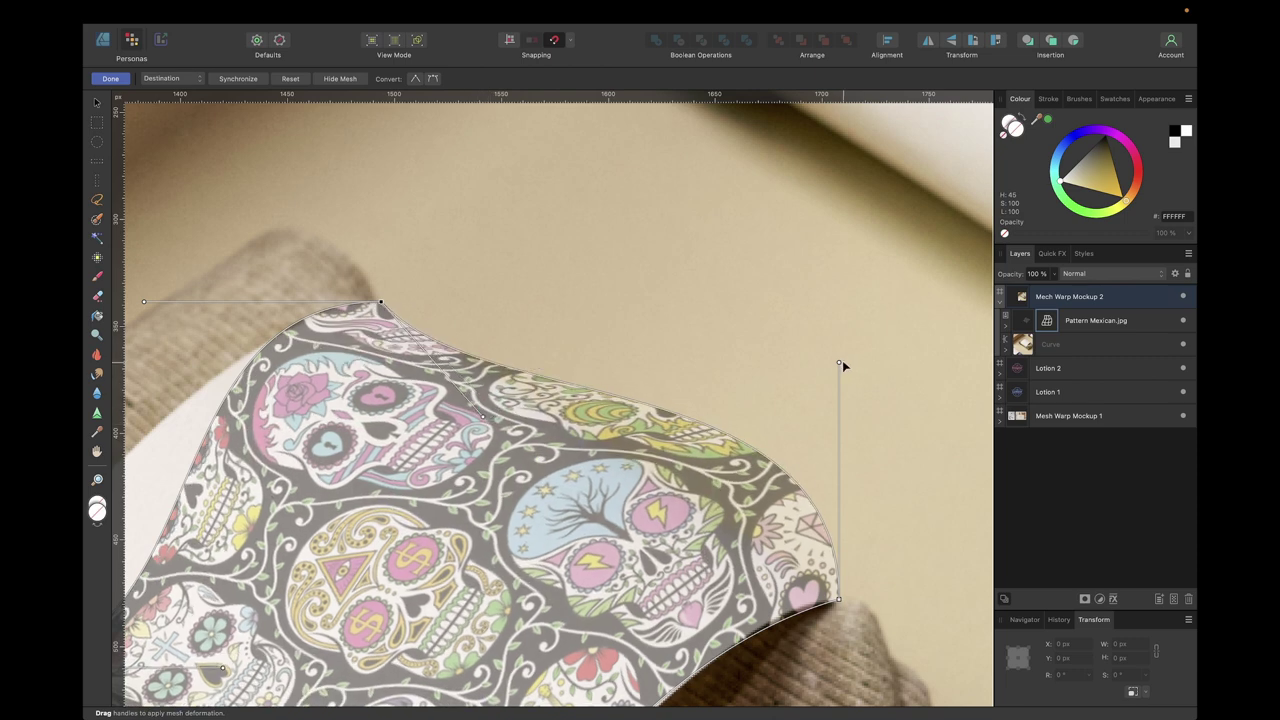
pyautogui.moveTo(843, 366); pyautogui.dragTo(686, 495)
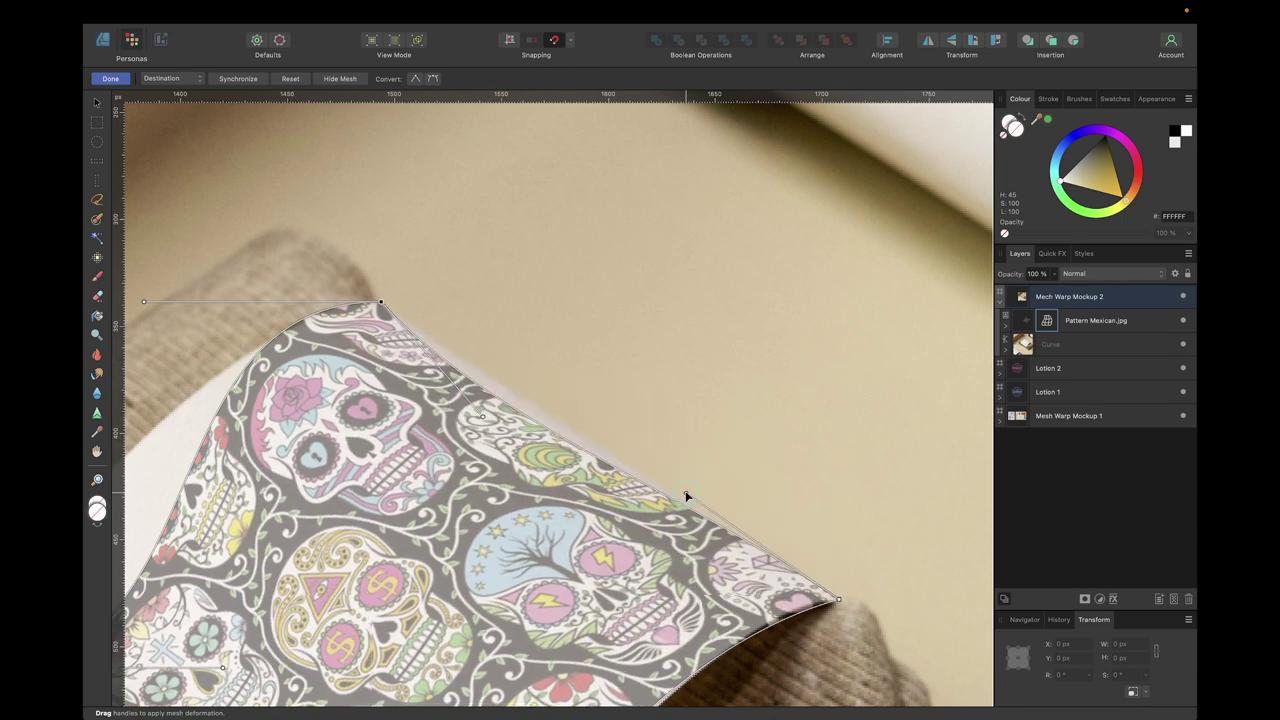
pyautogui.scroll(5, 591, 570)
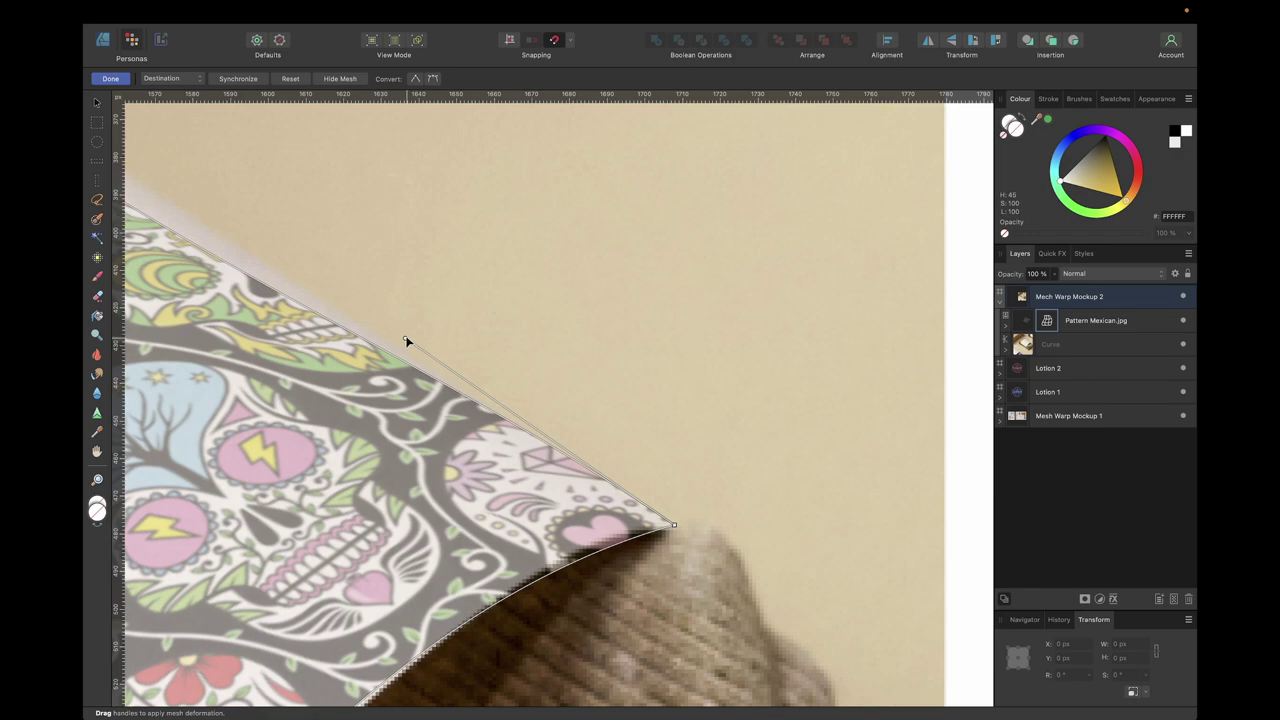
pyautogui.hscroll(-10, 405, 380)
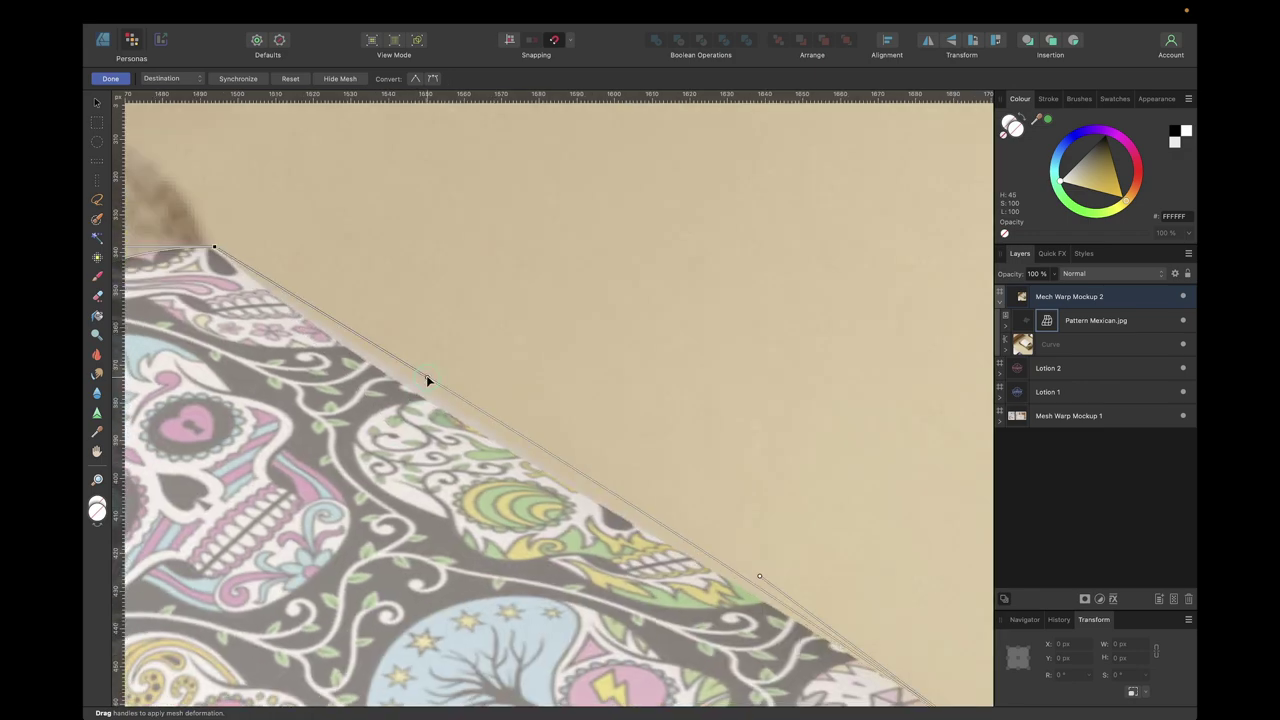
# Step: Fine-tune both handles of the mesh's right edge to tighten the pattern against the sleeve's curved opening
pyautogui.scroll(-10, 397, 397)
pyautogui.scroll(5, 621, 327)
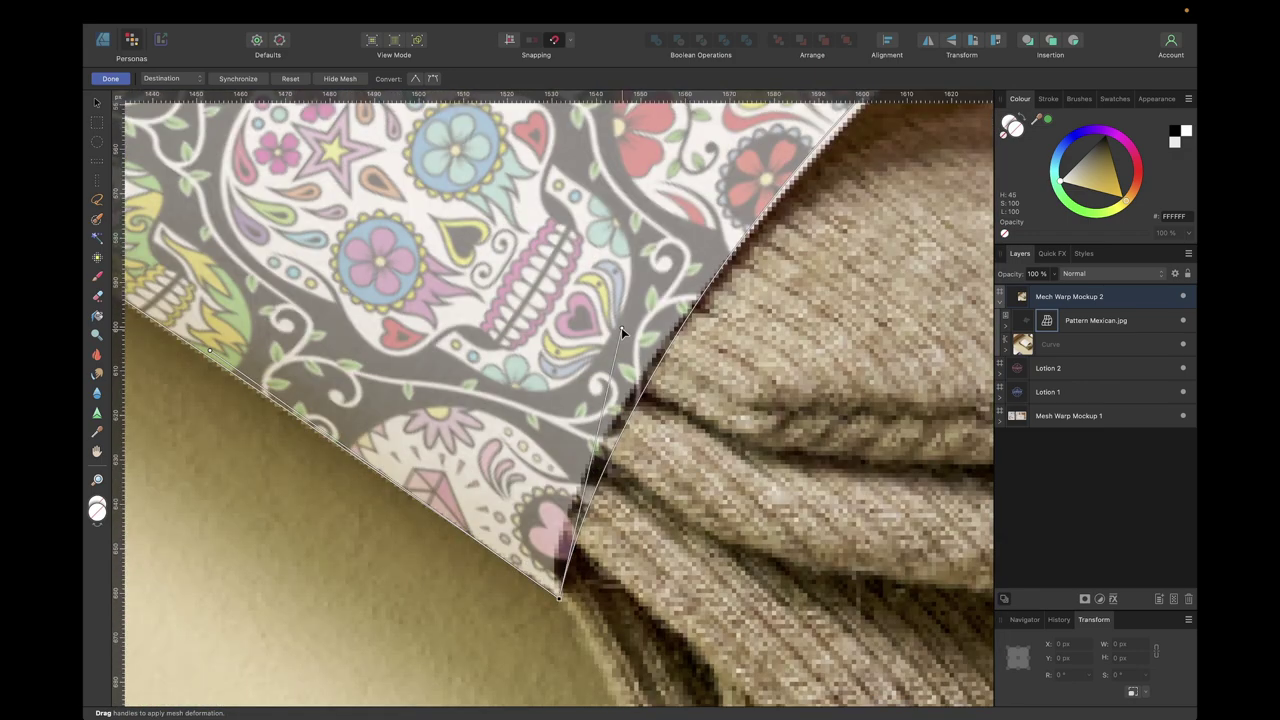
pyautogui.moveTo(621, 327); pyautogui.dragTo(523, 406)
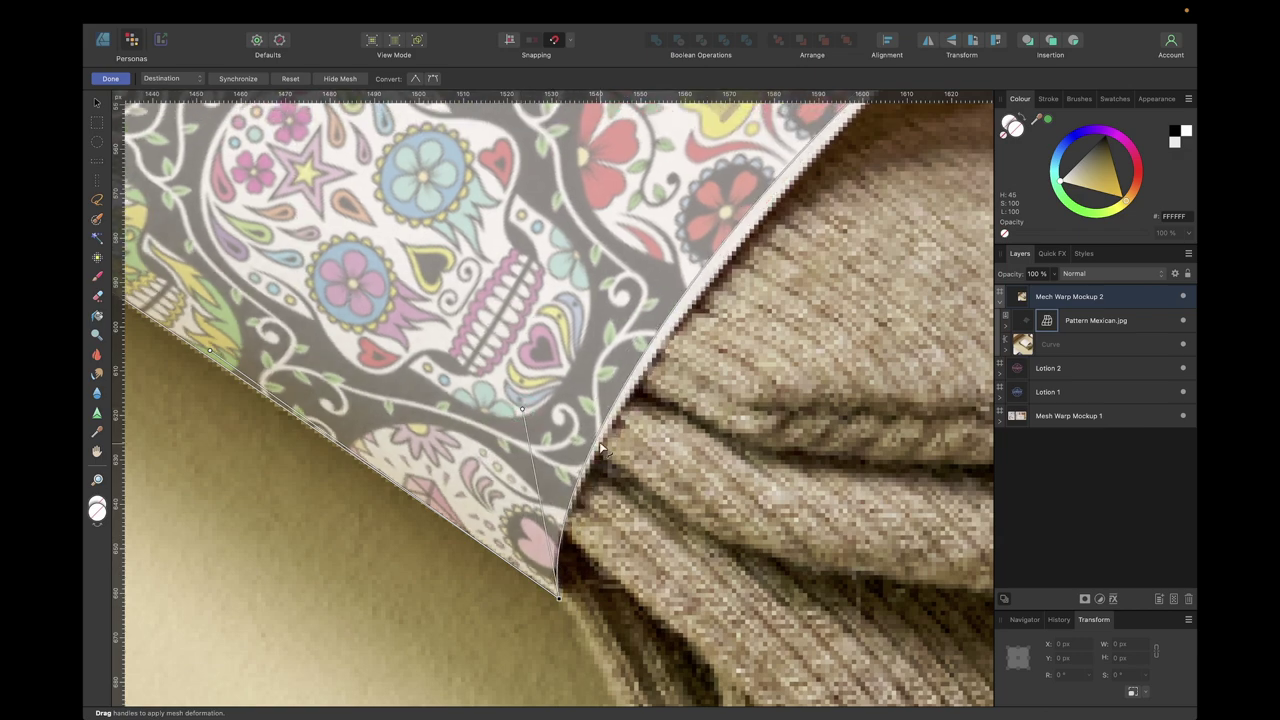
pyautogui.hscroll(10, 602, 448)
pyautogui.scroll(6, 602, 448)
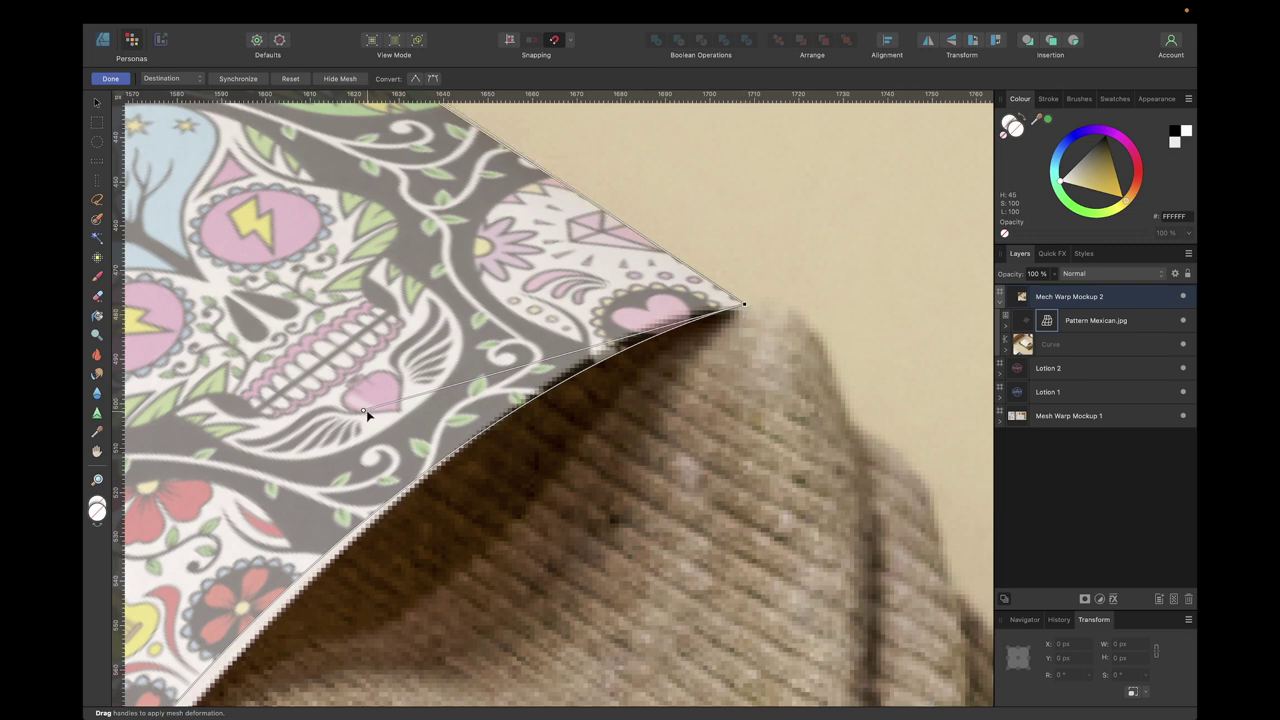
pyautogui.moveTo(364, 414); pyautogui.dragTo(423, 340)
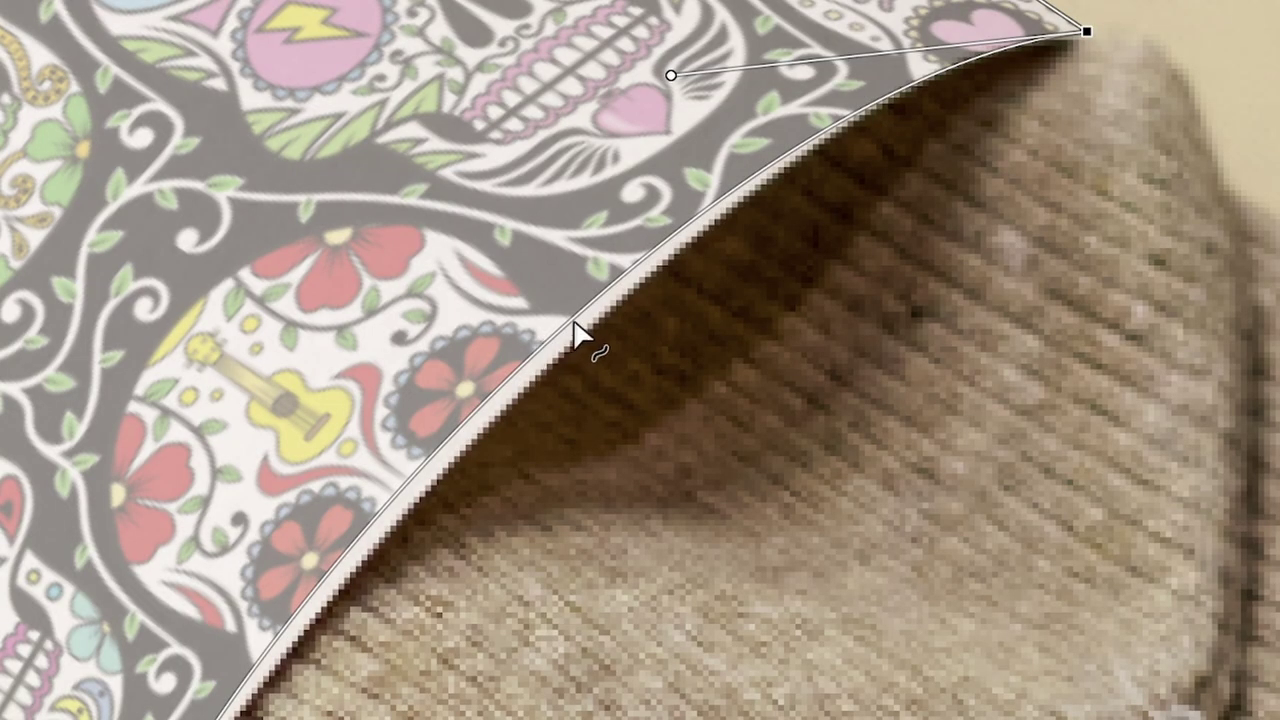
# Step: Add a mesh node midway along the right edge and position it on the sleeve's curved border
pyautogui.click(557, 345)
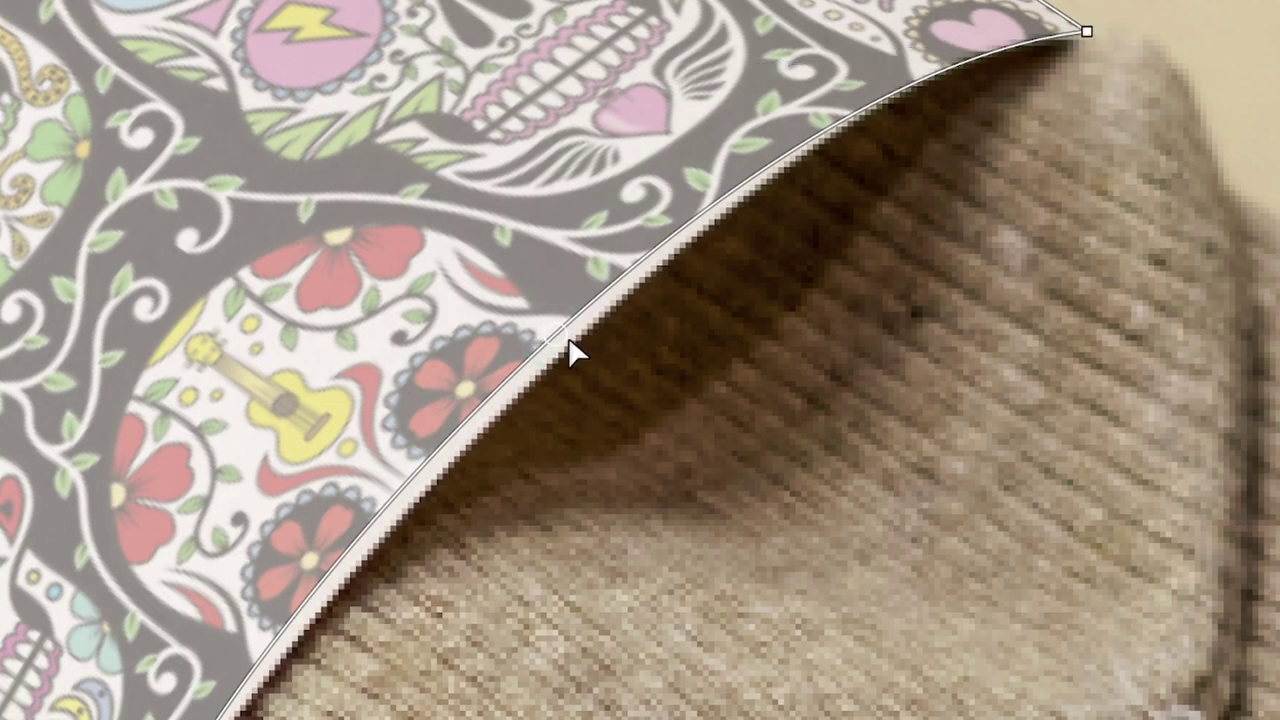
pyautogui.click(557, 345)
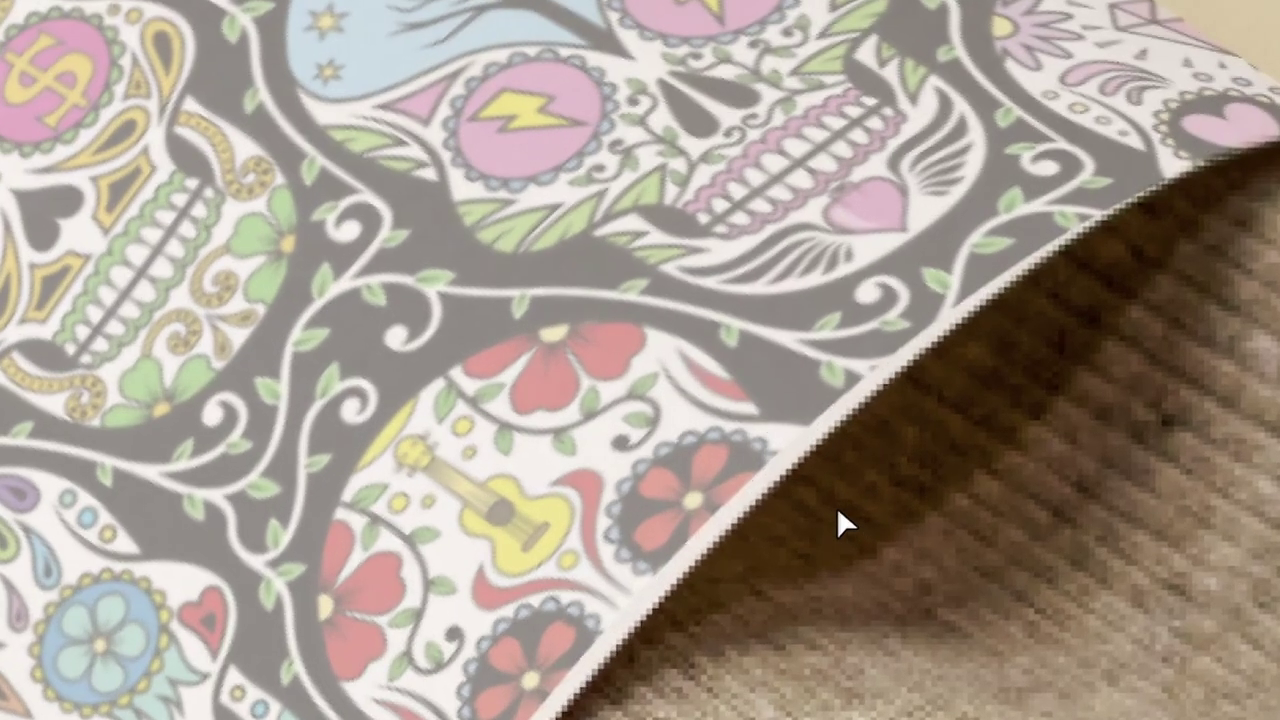
pyautogui.click(808, 471)
pyautogui.moveTo(645, 433); pyautogui.dragTo(645, 431)
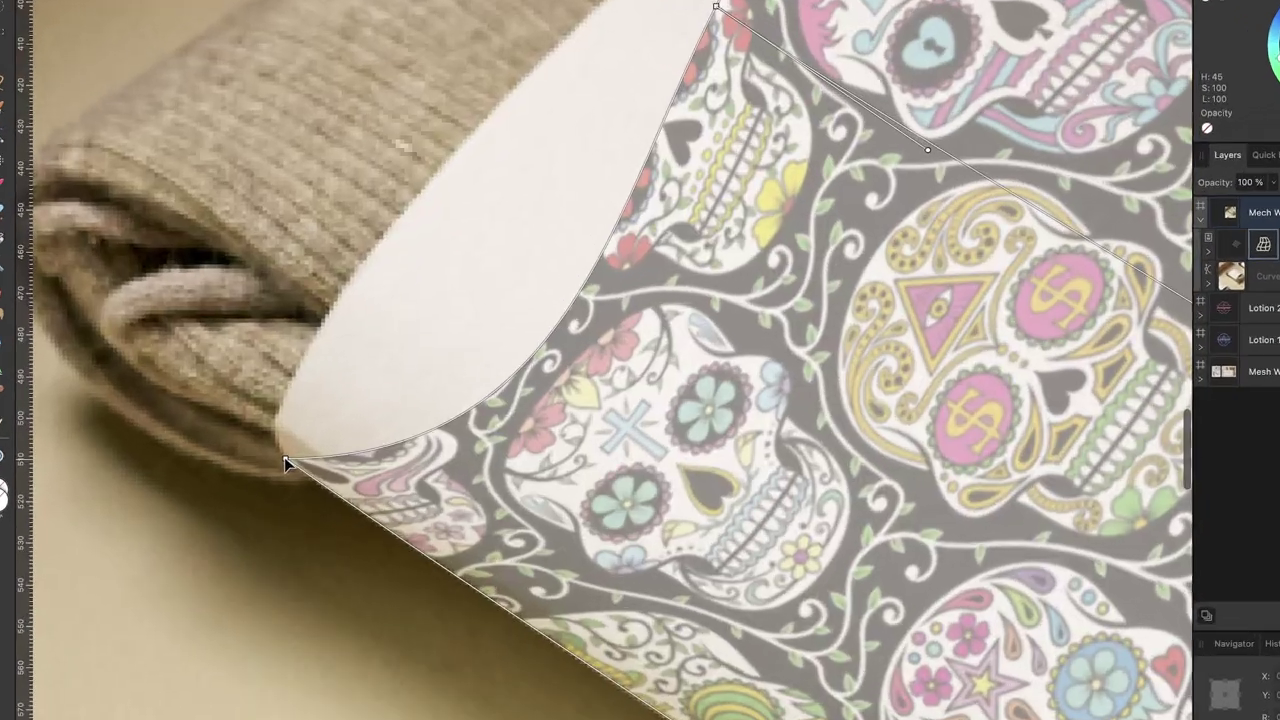
# Step: Reshape the mesh's lower-left corner, adding a node so the pattern follows the rounded fold of the sleeve
pyautogui.click(286, 463)
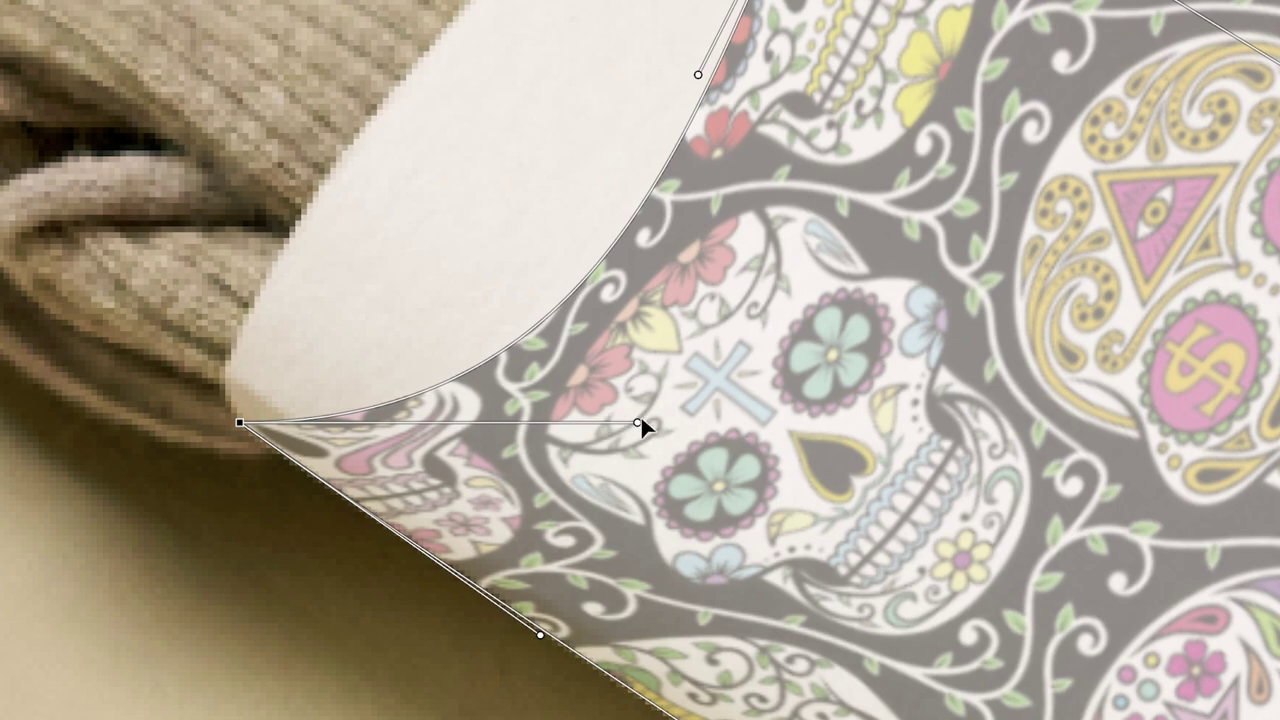
pyautogui.moveTo(430, 322); pyautogui.dragTo(166, 263)
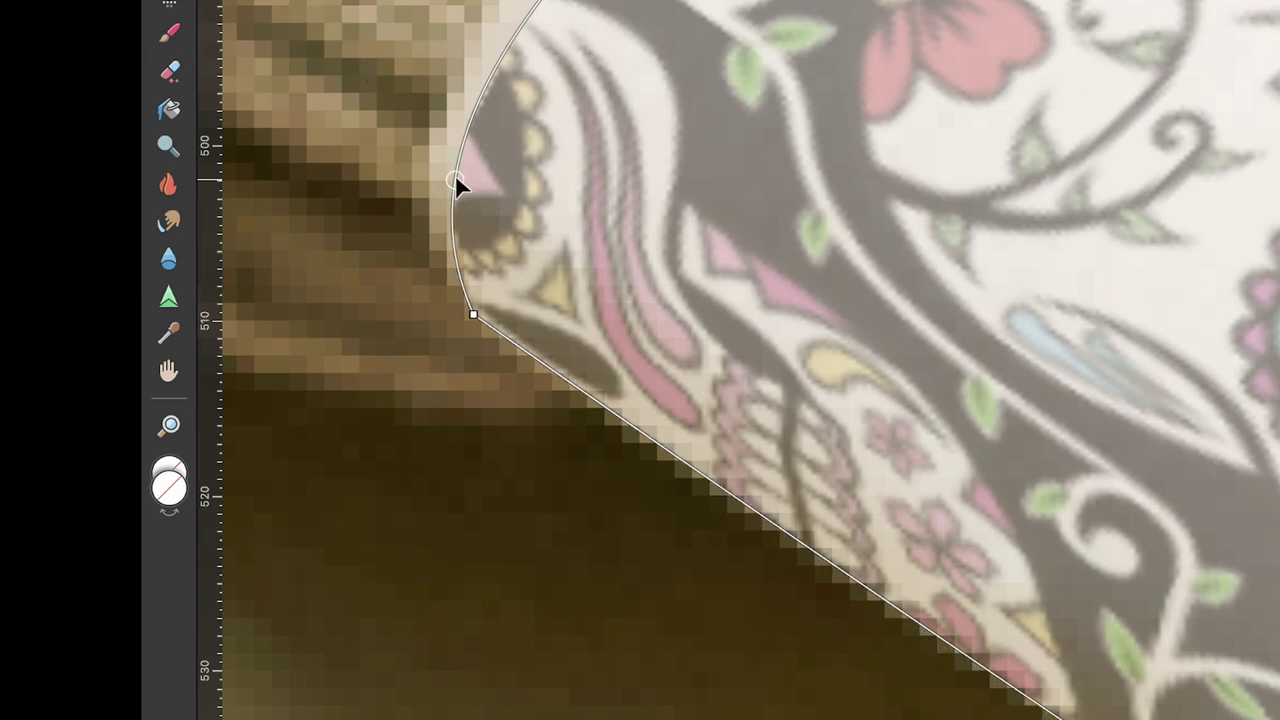
pyautogui.click(455, 180)
pyautogui.scroll(-5, 455, 180)
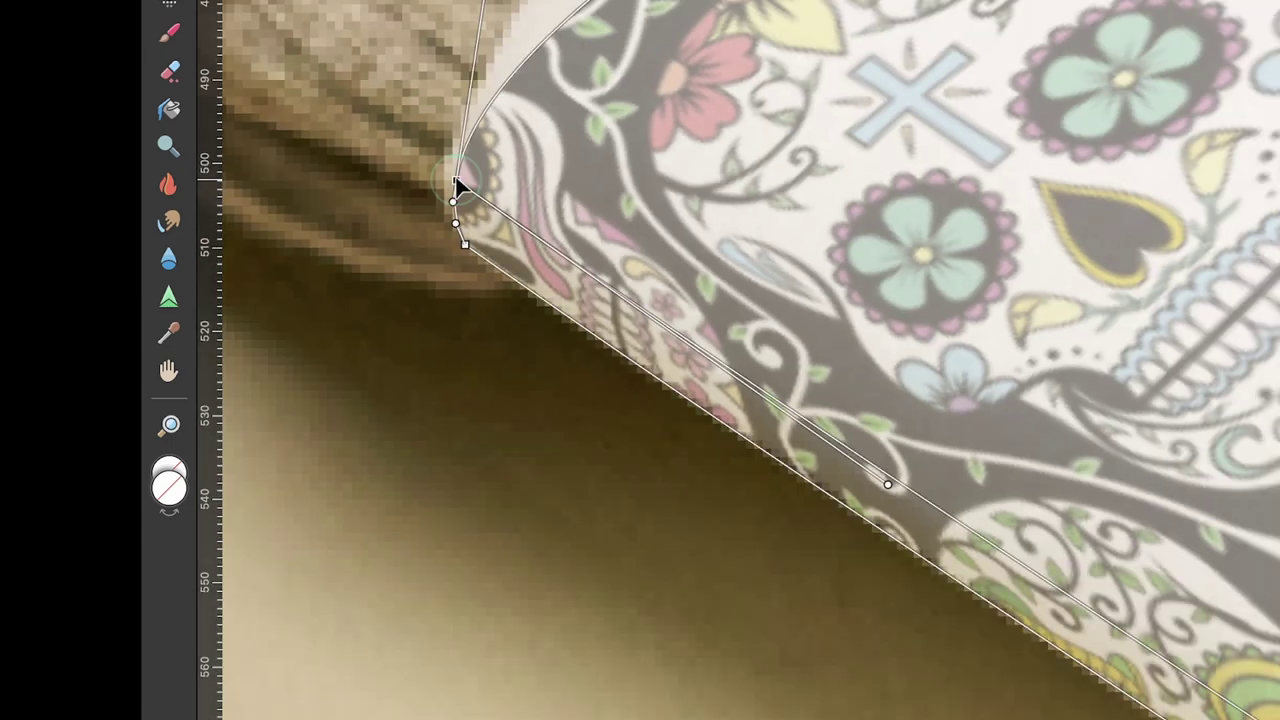
pyautogui.click(458, 185)
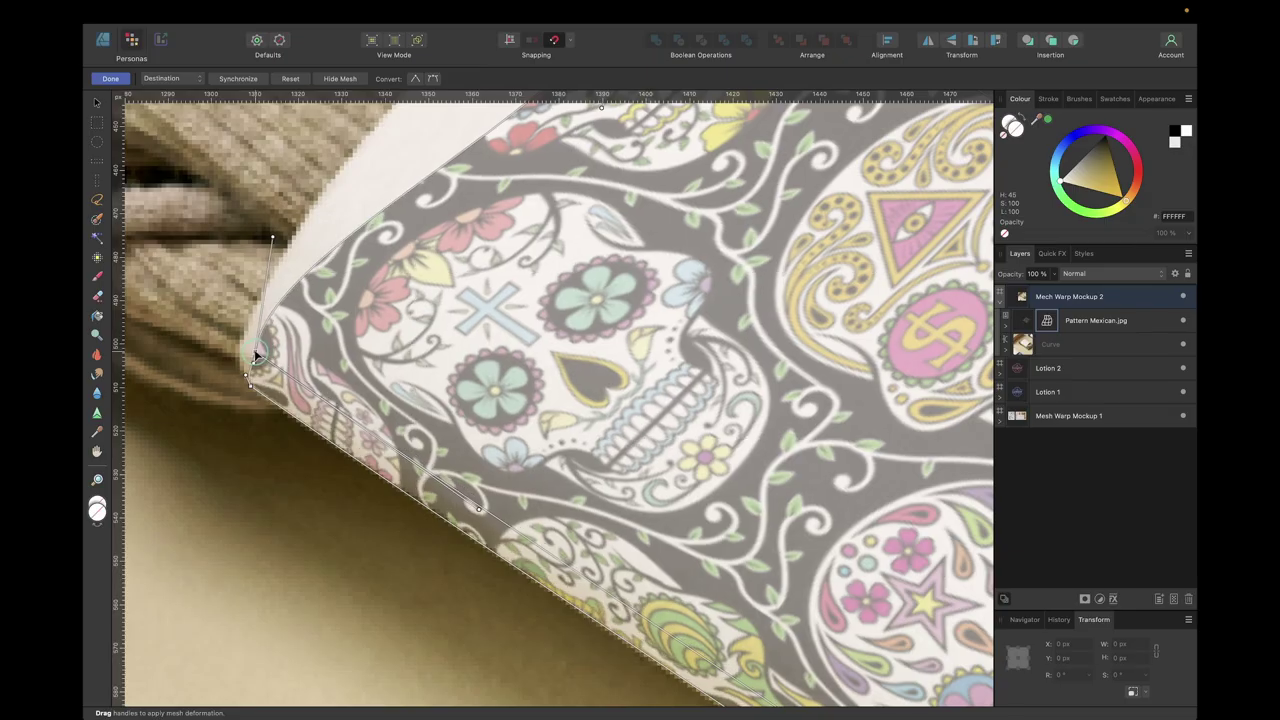
pyautogui.scroll(4, 256, 355)
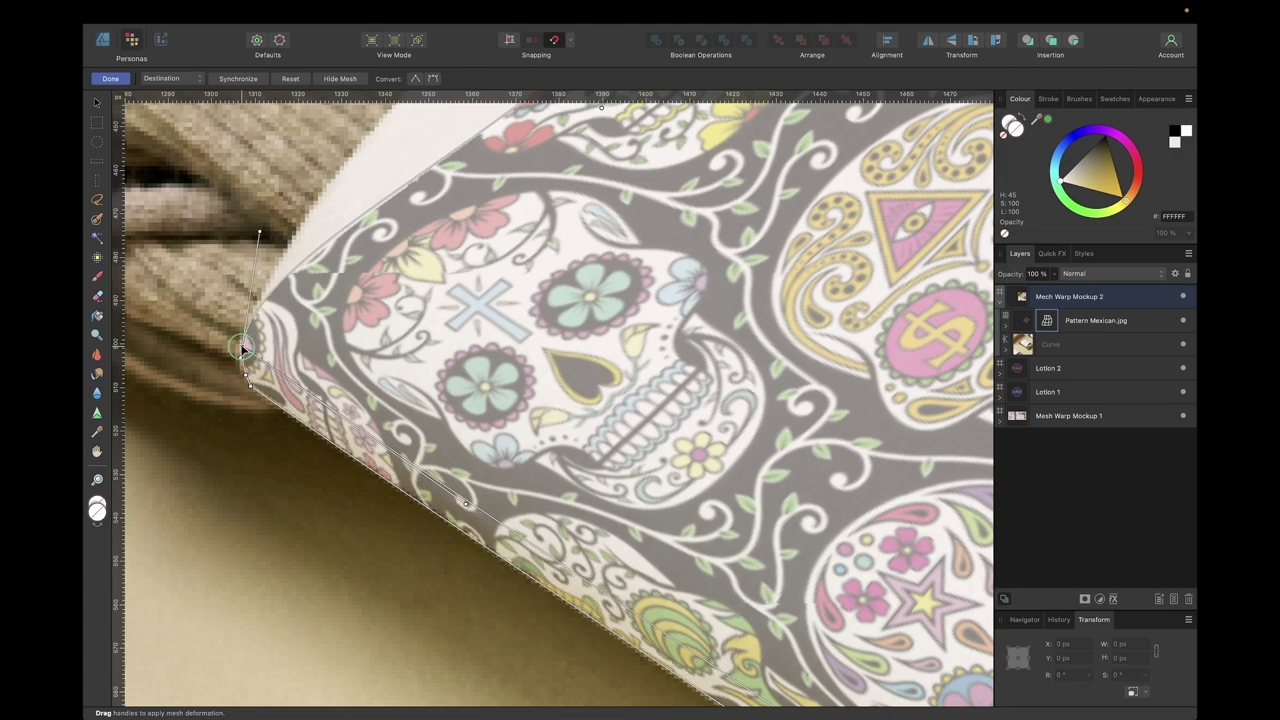
pyautogui.scroll(1, 242, 365)
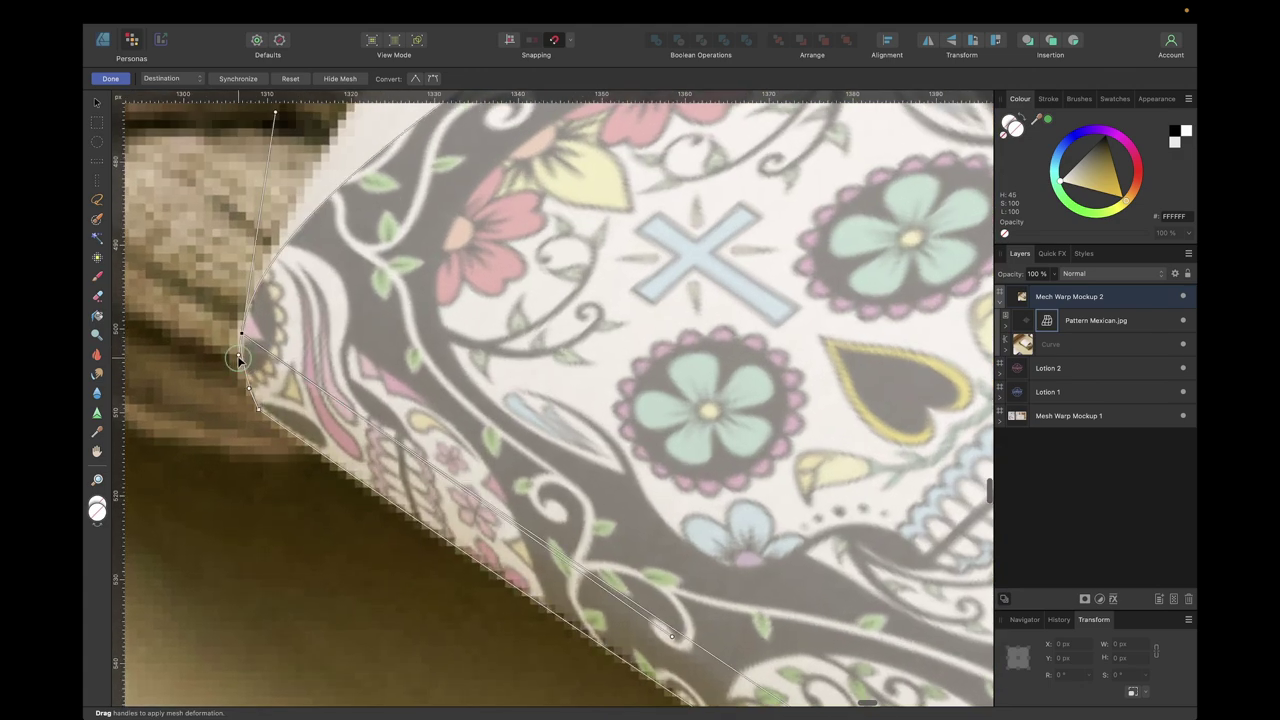
pyautogui.scroll(-5, 238, 358)
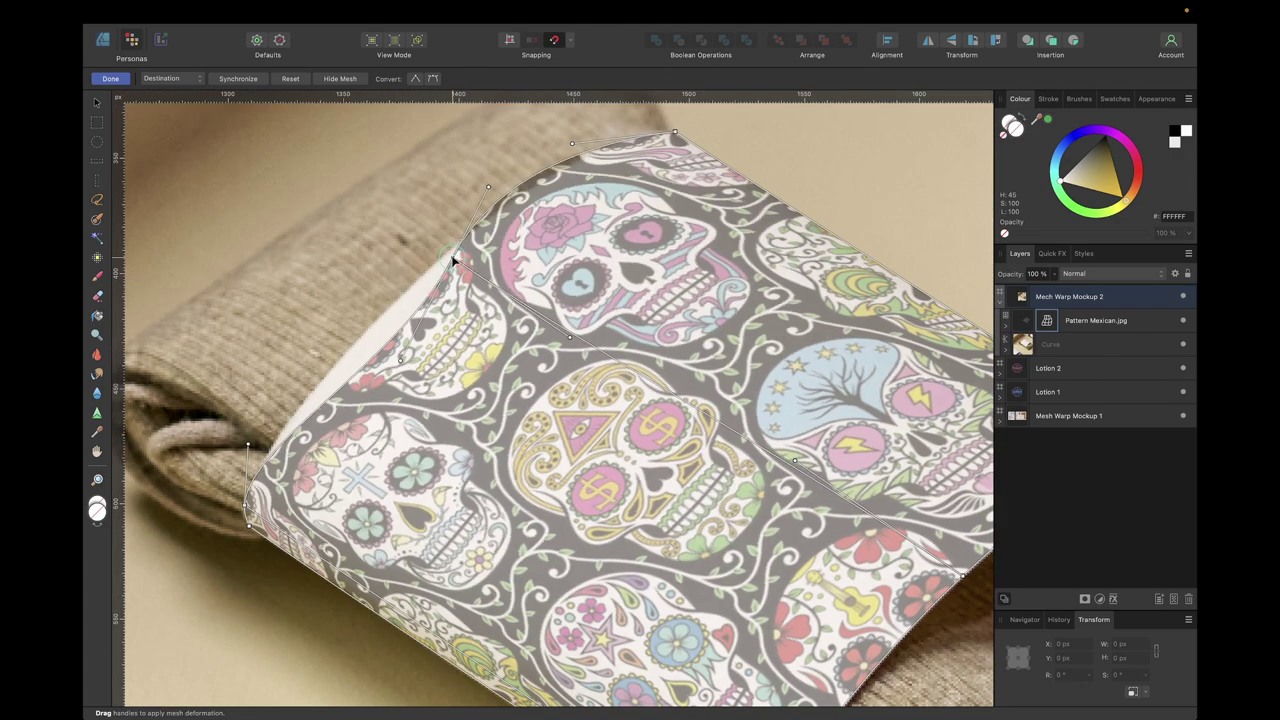
# Step: Move the left edge's middle node onto the sleeve border and adjust the surrounding handles to cover the exposed white paper
pyautogui.scroll(-3, 470, 240)
pyautogui.scroll(4, 560, 200)
pyautogui.scroll(-4, 540, 220)
pyautogui.scroll(3, 577, 197)
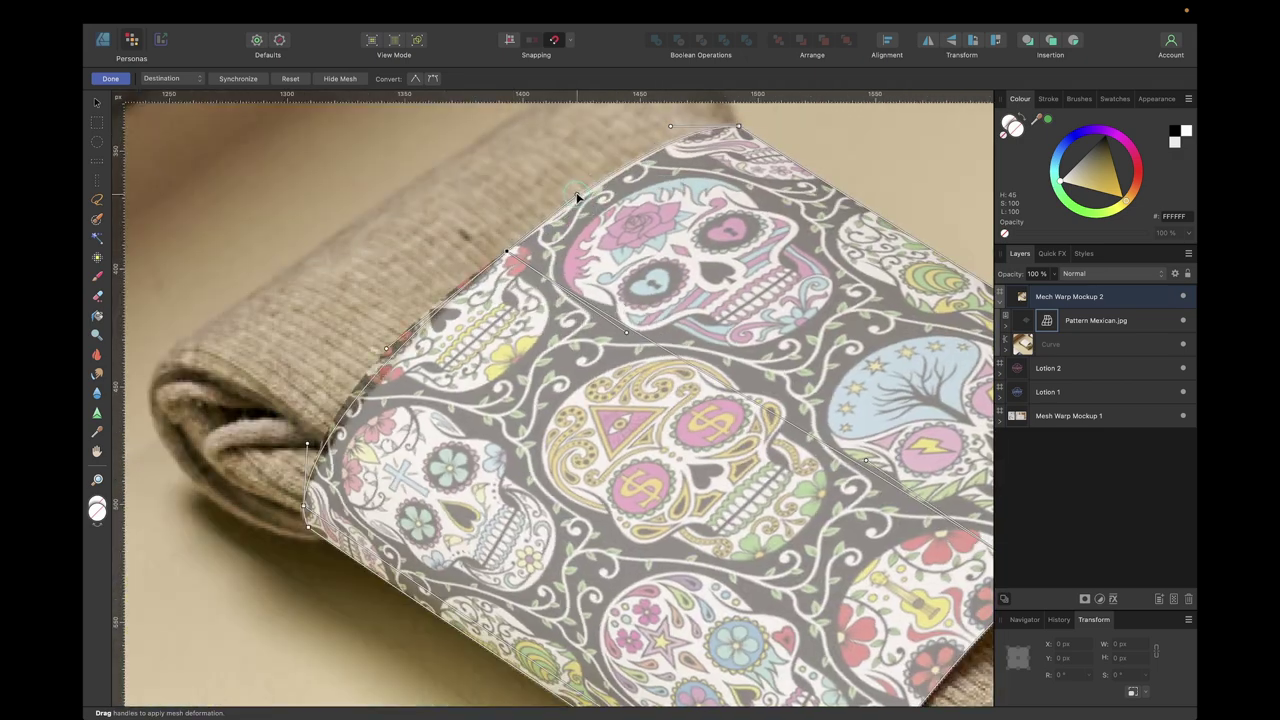
pyautogui.scroll(3, 577, 197)
pyautogui.scroll(-3, 564, 384)
pyautogui.scroll(4, 568, 365)
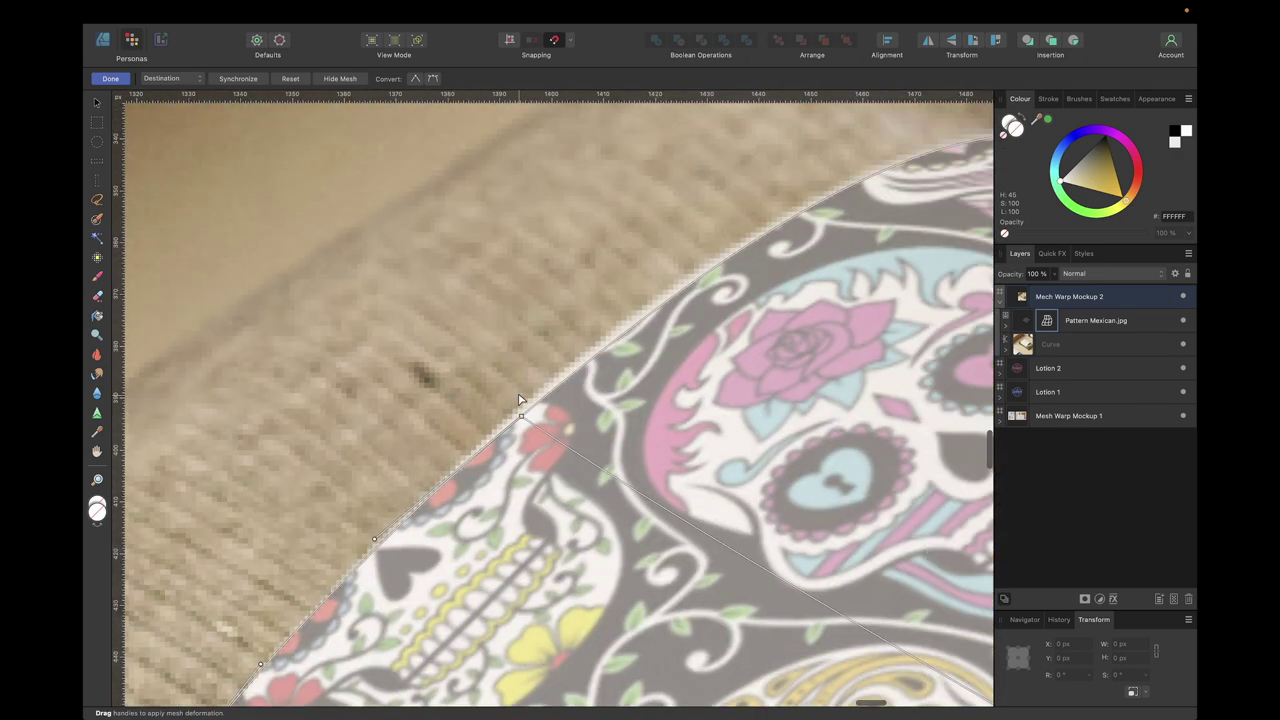
pyautogui.scroll(-2, 517, 420)
pyautogui.scroll(2, 517, 420)
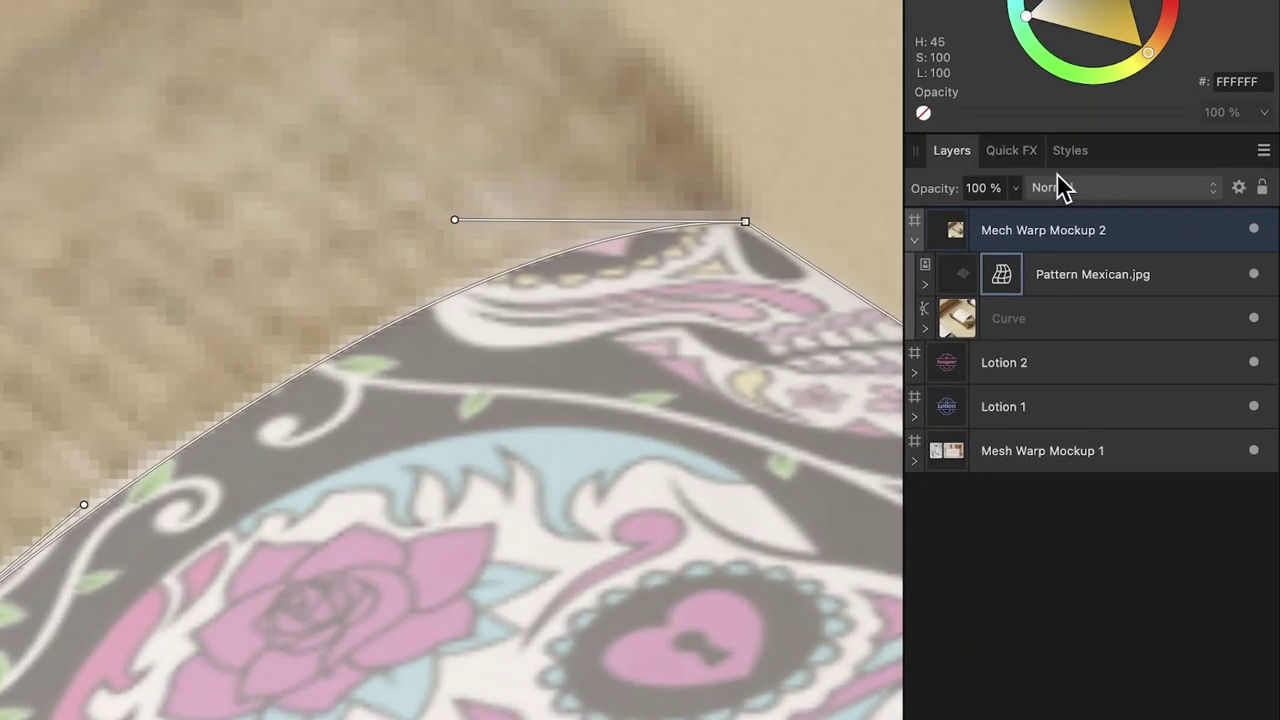
# Step: Select the Pattern Mexican.jpg layer and set its opacity to 40%
pyautogui.click(958, 305)
pyautogui.click(980, 270)
pyautogui.press('4')
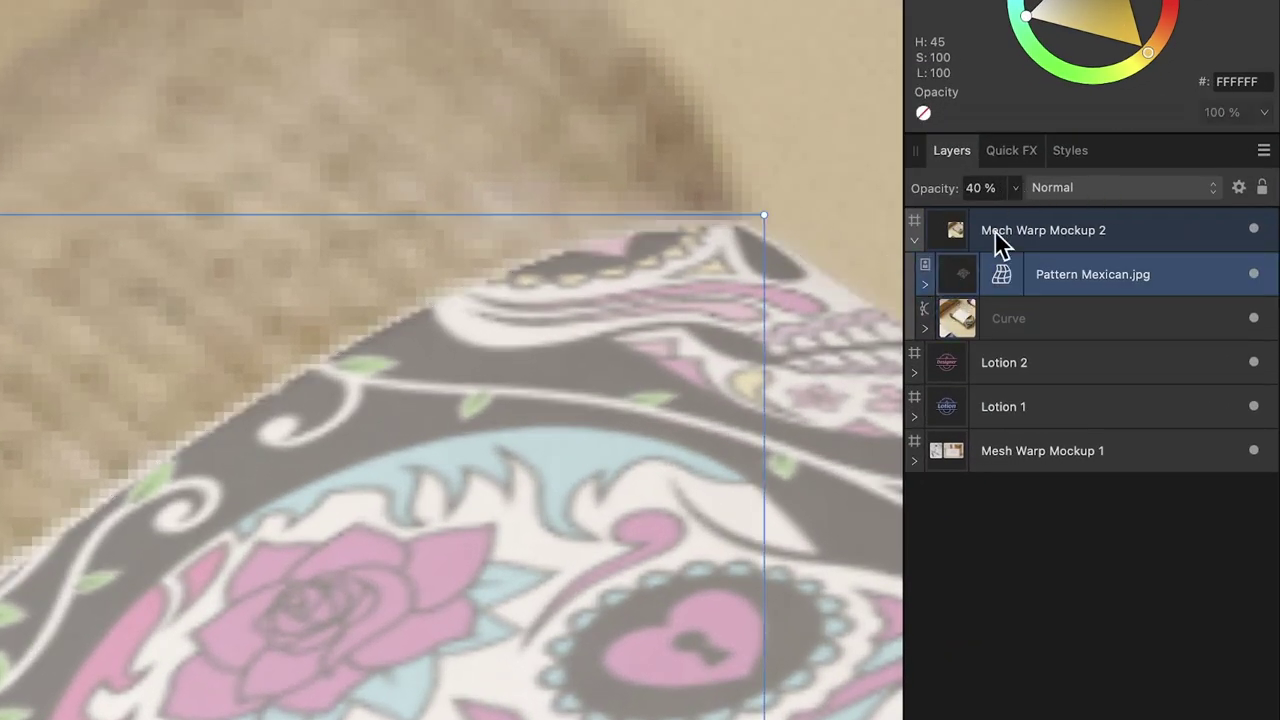
# Step: Set the Pattern Mexican.jpg layer's opacity to 100% and check the warp mesh along the sleeve edges
pyautogui.click(1015, 188)
pyautogui.moveTo(1013, 209); pyautogui.dragTo(1131, 210)
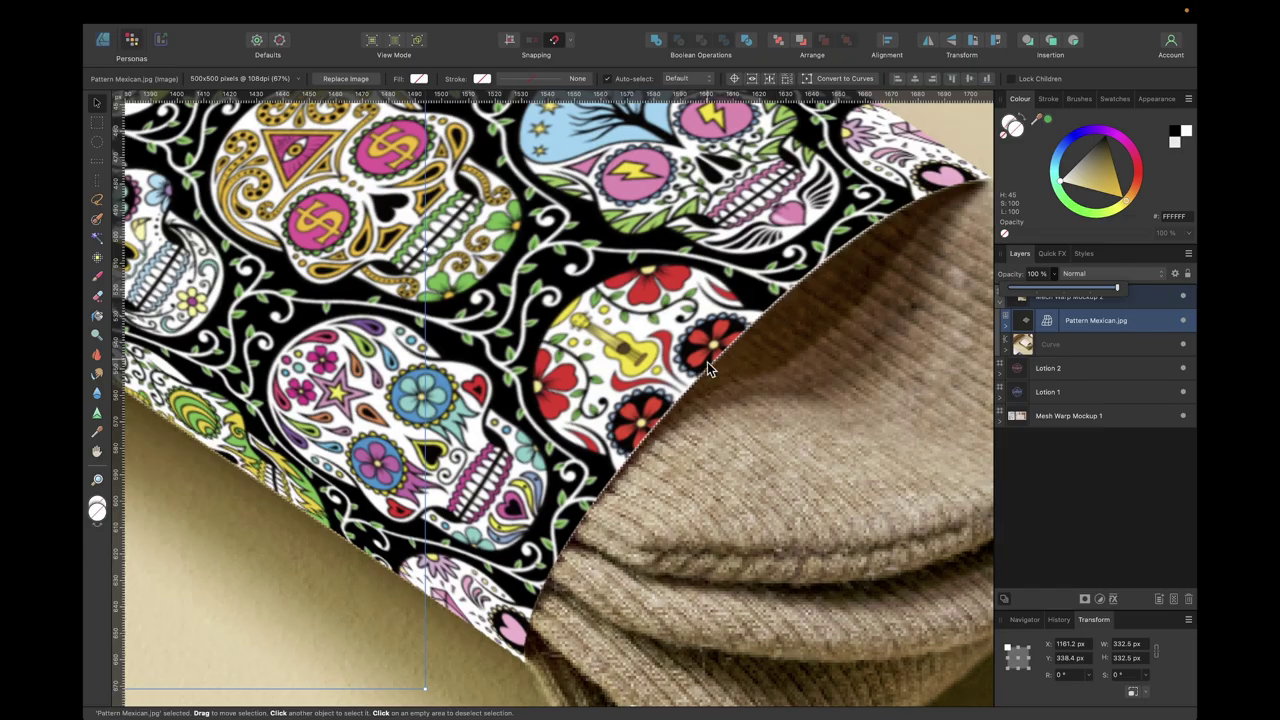
pyautogui.click(1044, 320)
pyautogui.scroll(-5, 745, 293)
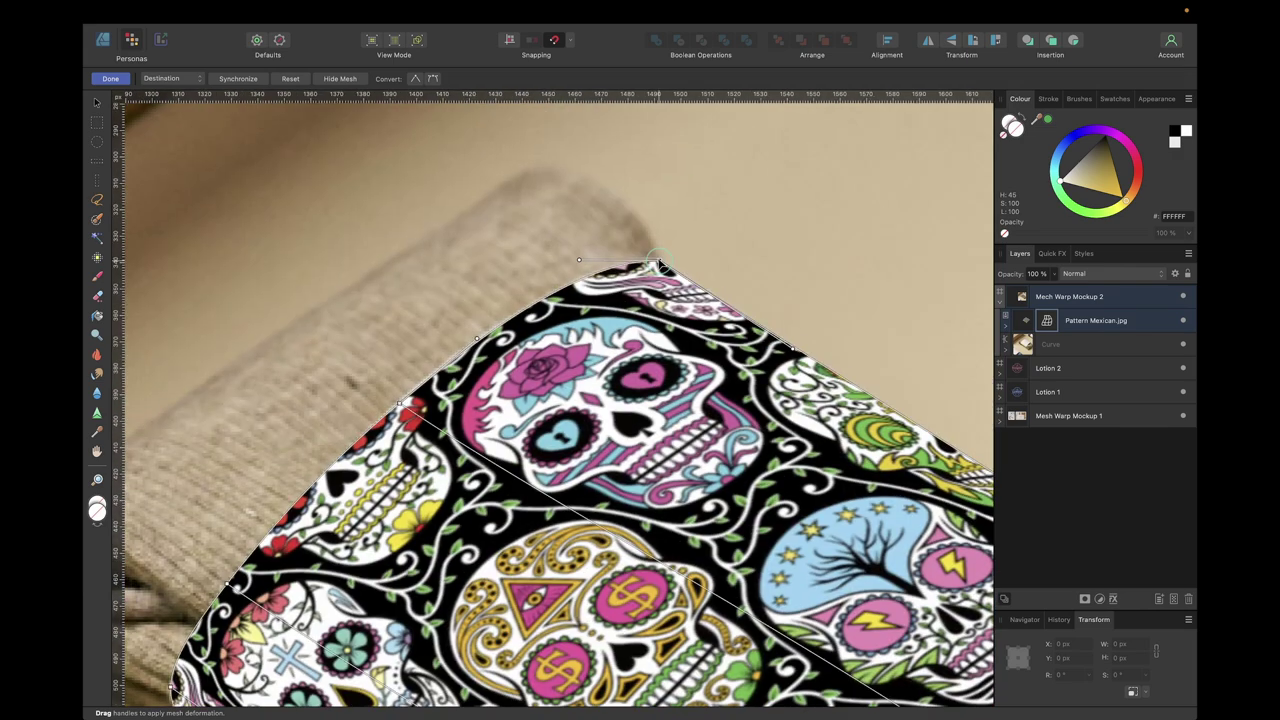
pyautogui.scroll(10, 325, 490)
pyautogui.scroll(-6, 380, 561)
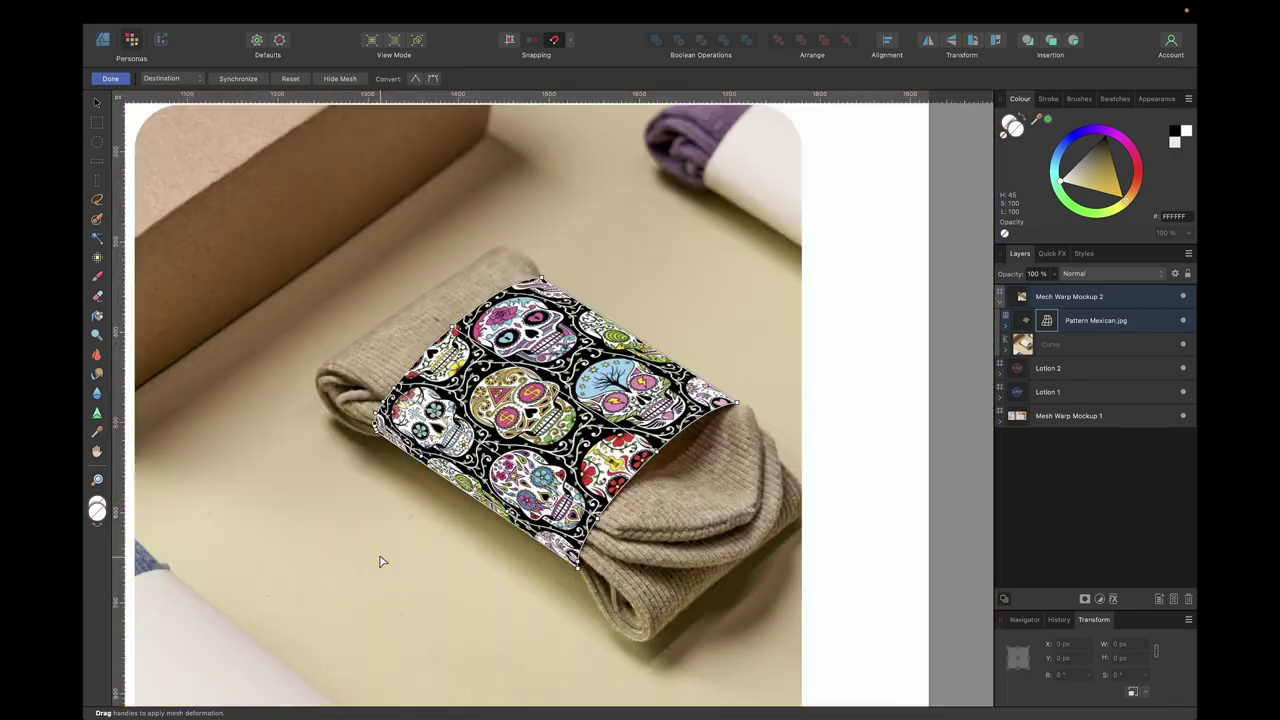
pyautogui.press('v')
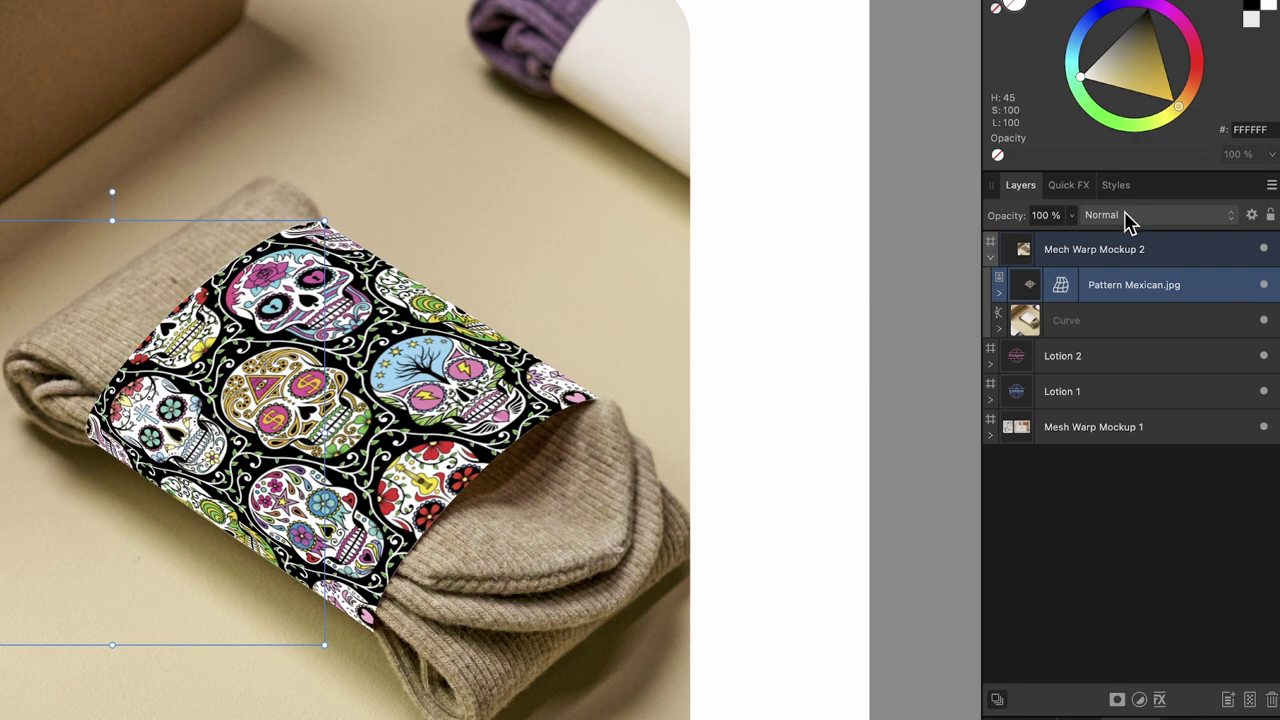
# Step: Hide and show the Pattern Mexican.jpg layer to compare it with the bare sleeve, and set its blend mode to Multiply
pyautogui.click(1128, 218)
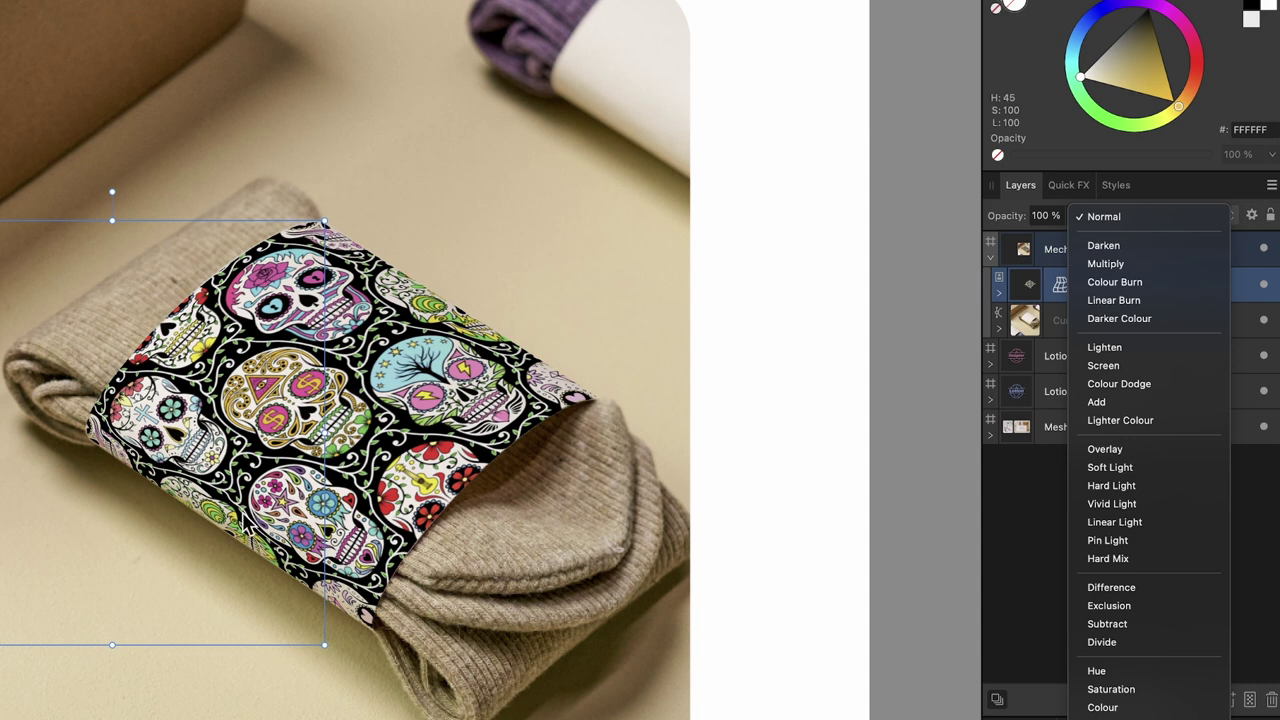
pyautogui.click(1033, 300)
pyautogui.click(1262, 286)
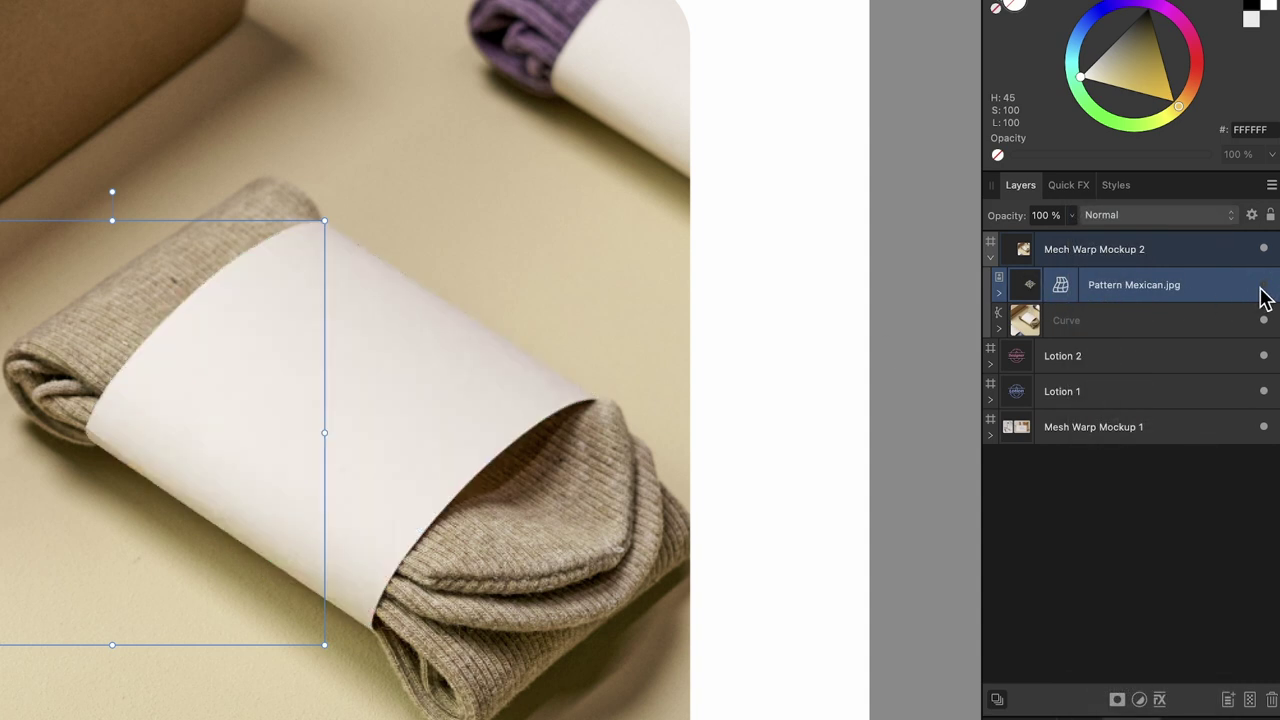
pyautogui.click(1262, 286)
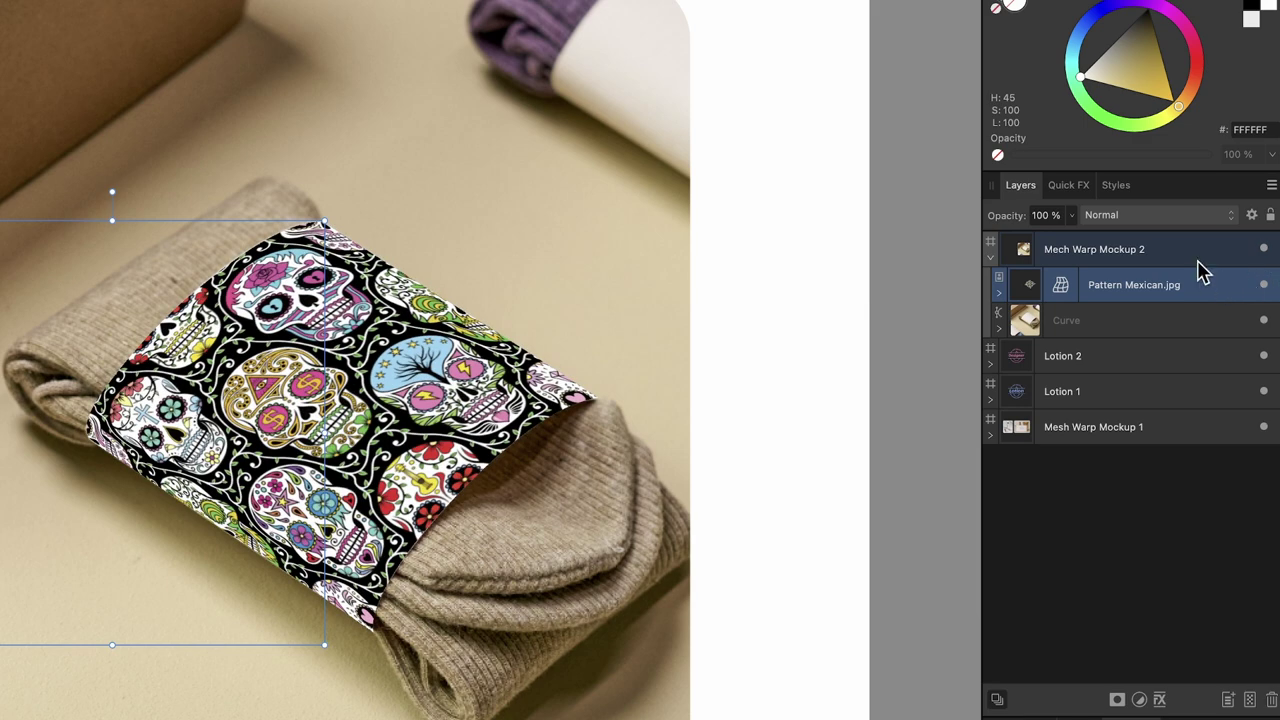
pyautogui.click(1180, 216)
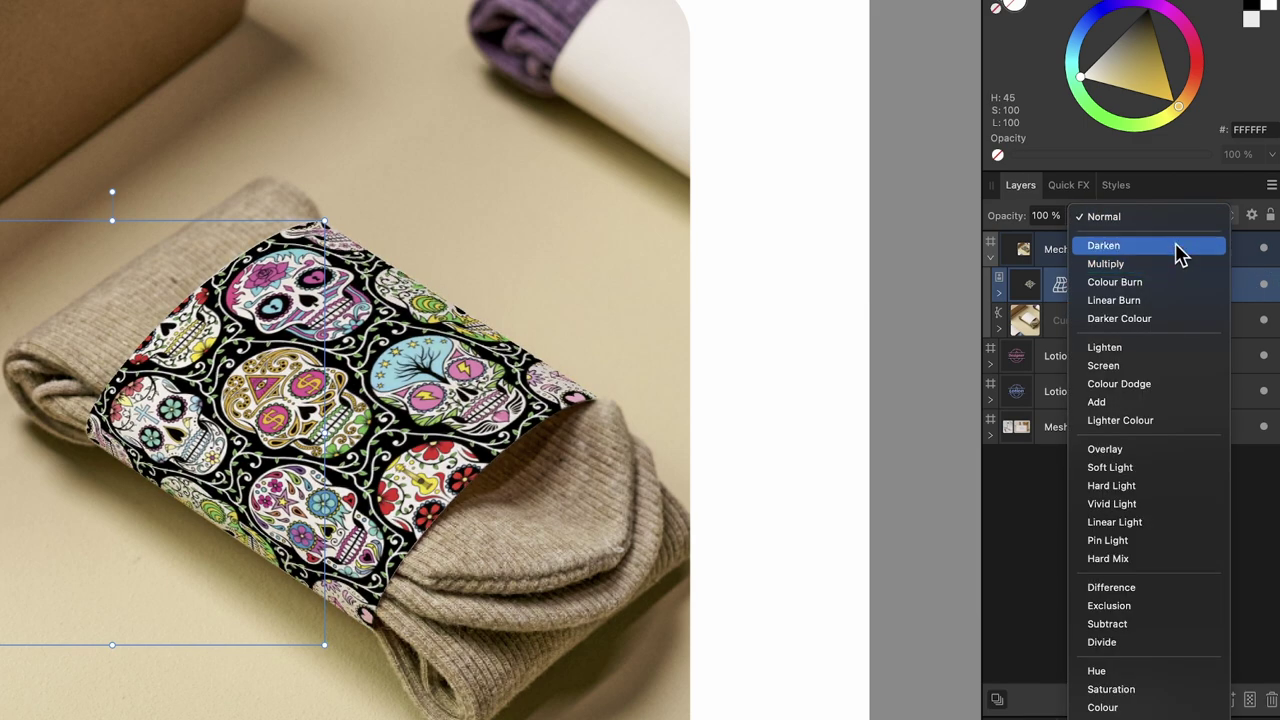
pyautogui.click(1178, 265)
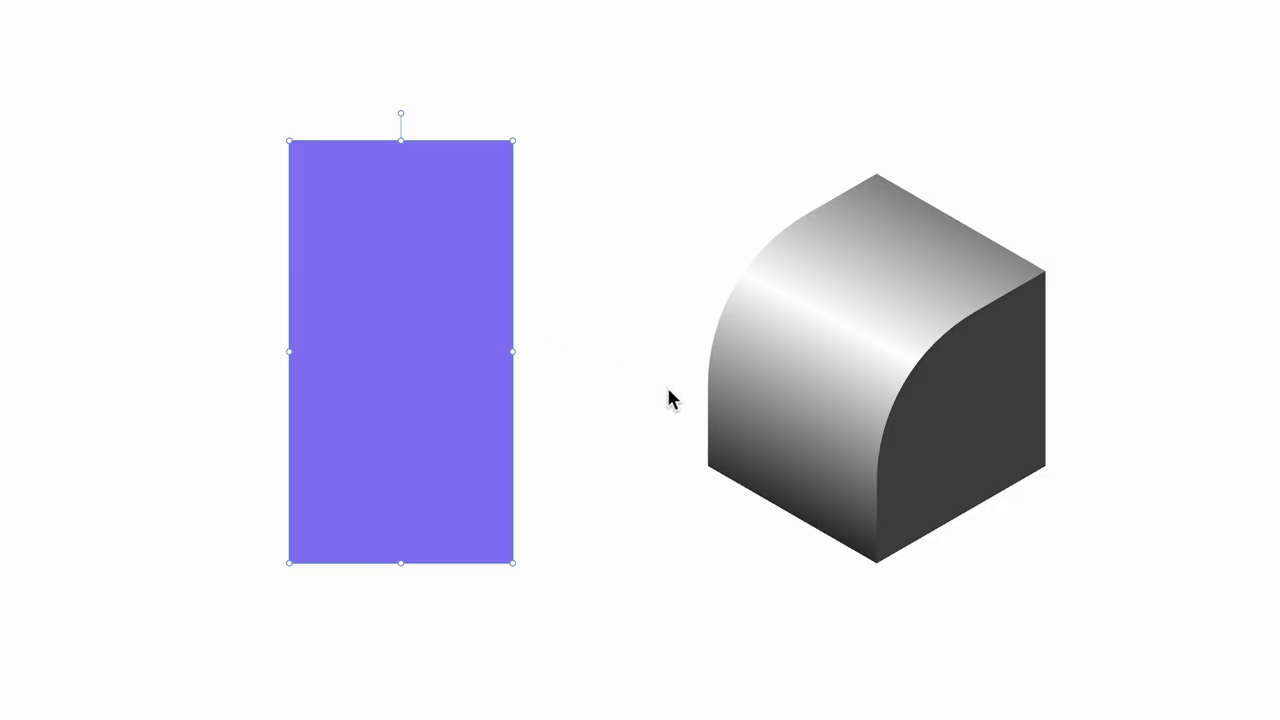
# Step: Select the purple rectangle in the Warp a style artboard and apply the Squirm style to it
pyautogui.click(620, 395)
pyautogui.click(503, 358)
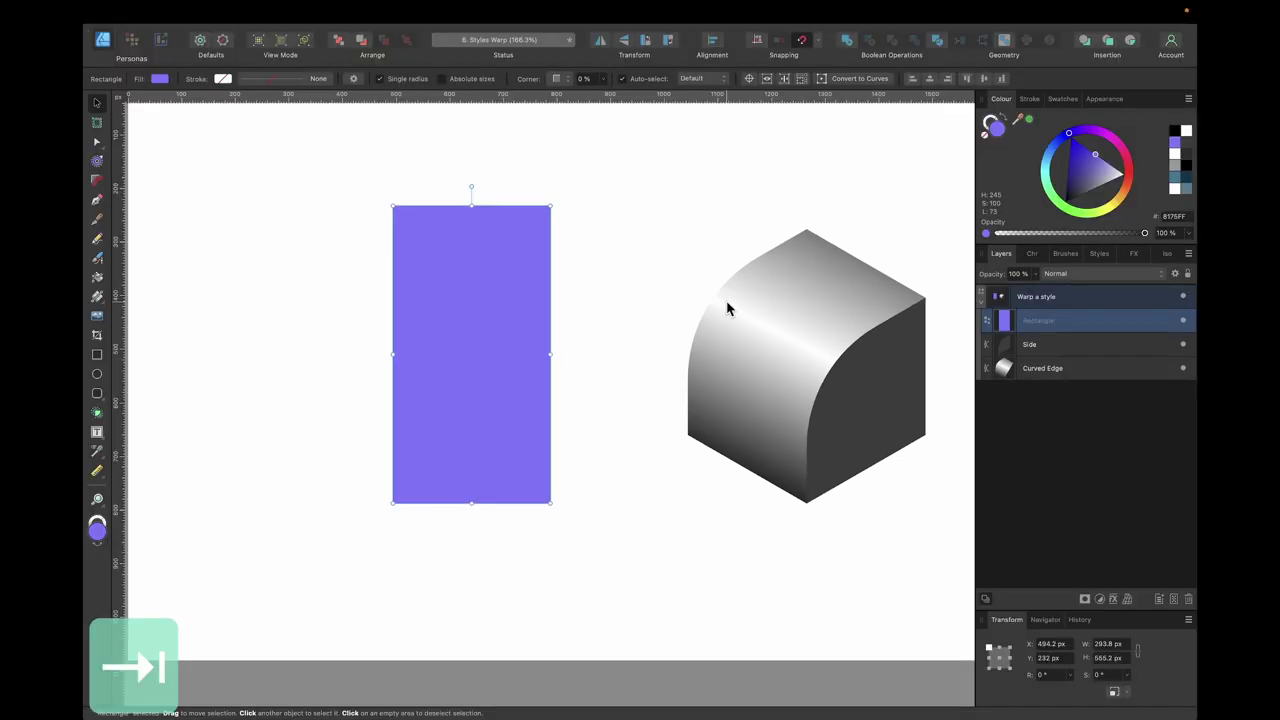
pyautogui.moveTo(513, 351)
pyautogui.mouseDown()
pyautogui.moveTo(442, 372)
pyautogui.moveTo(528, 368)
pyautogui.mouseUp()
pyautogui.press('super+z')
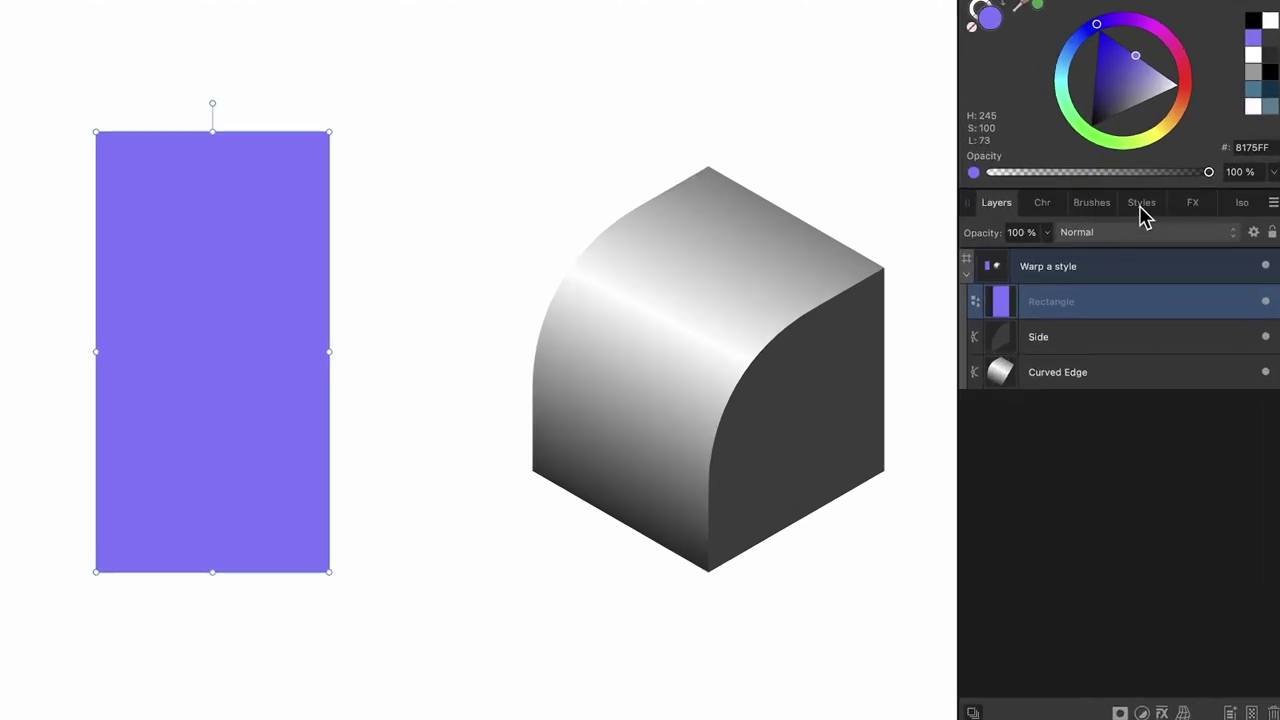
pyautogui.click(1141, 206)
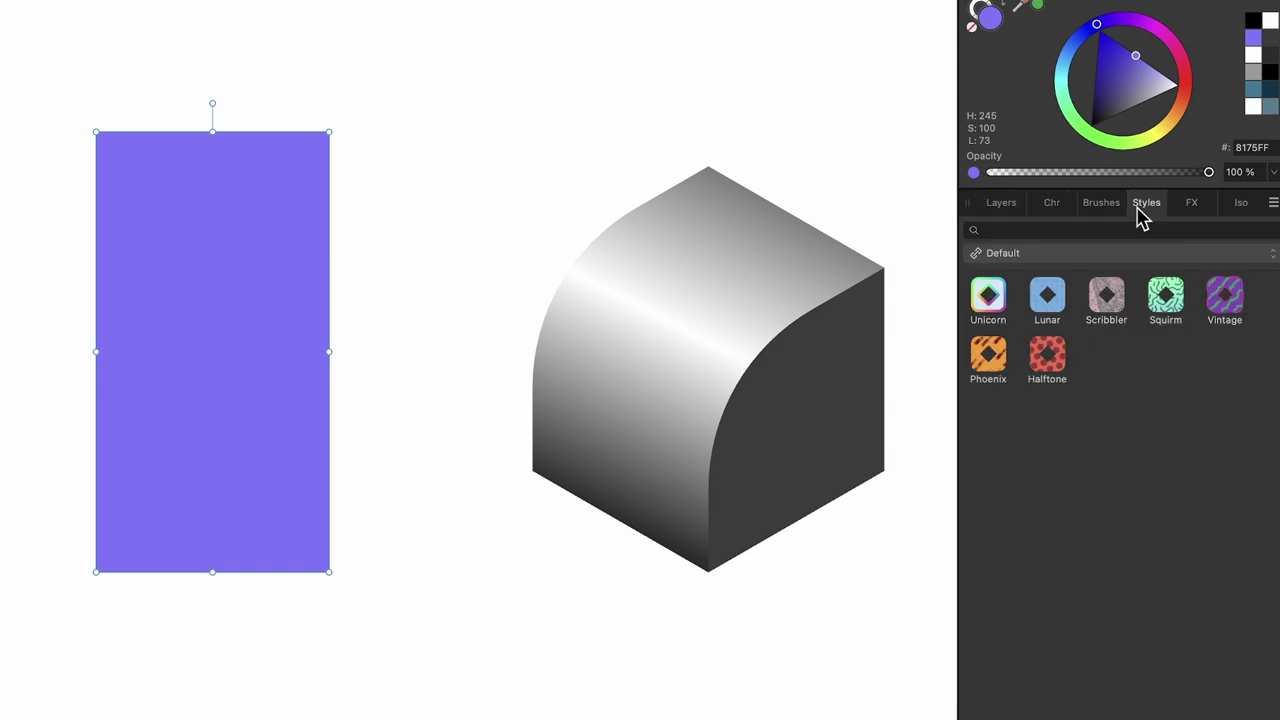
pyautogui.click(1162, 306)
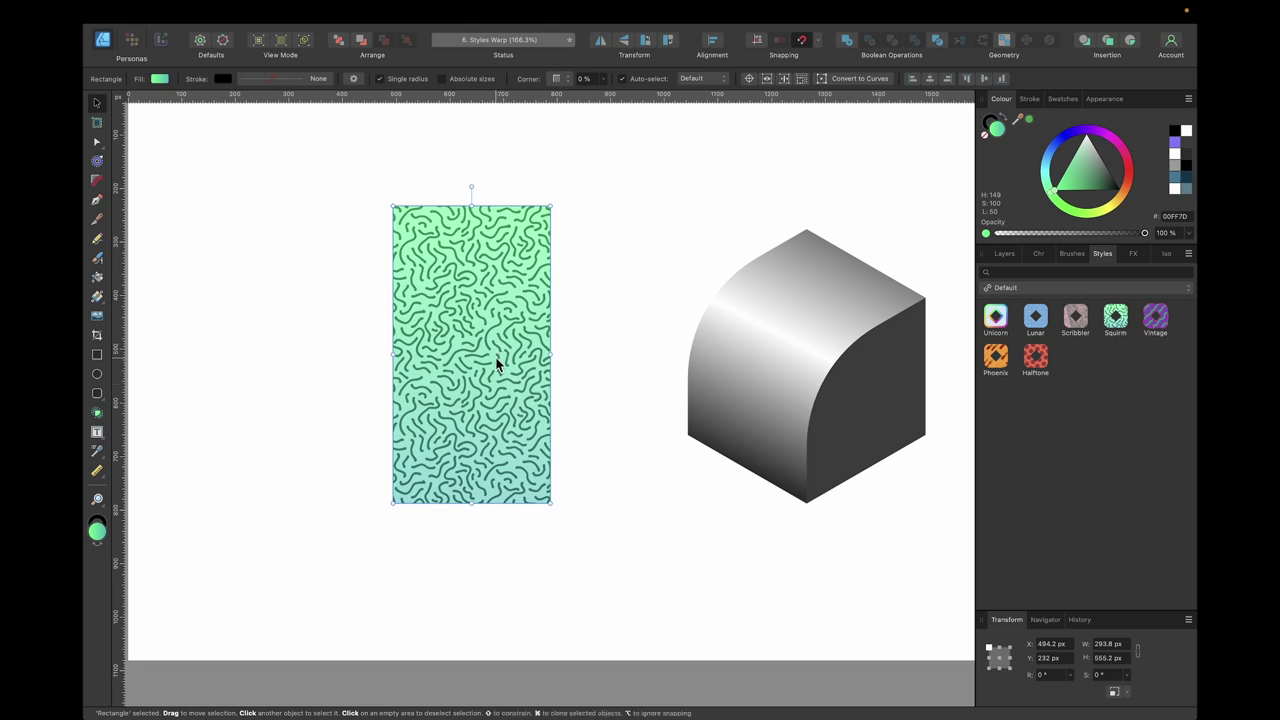
# Step: Try shortening the rectangle's linear gradient by moving its end stop upward, and undo the change
pyautogui.press('g')
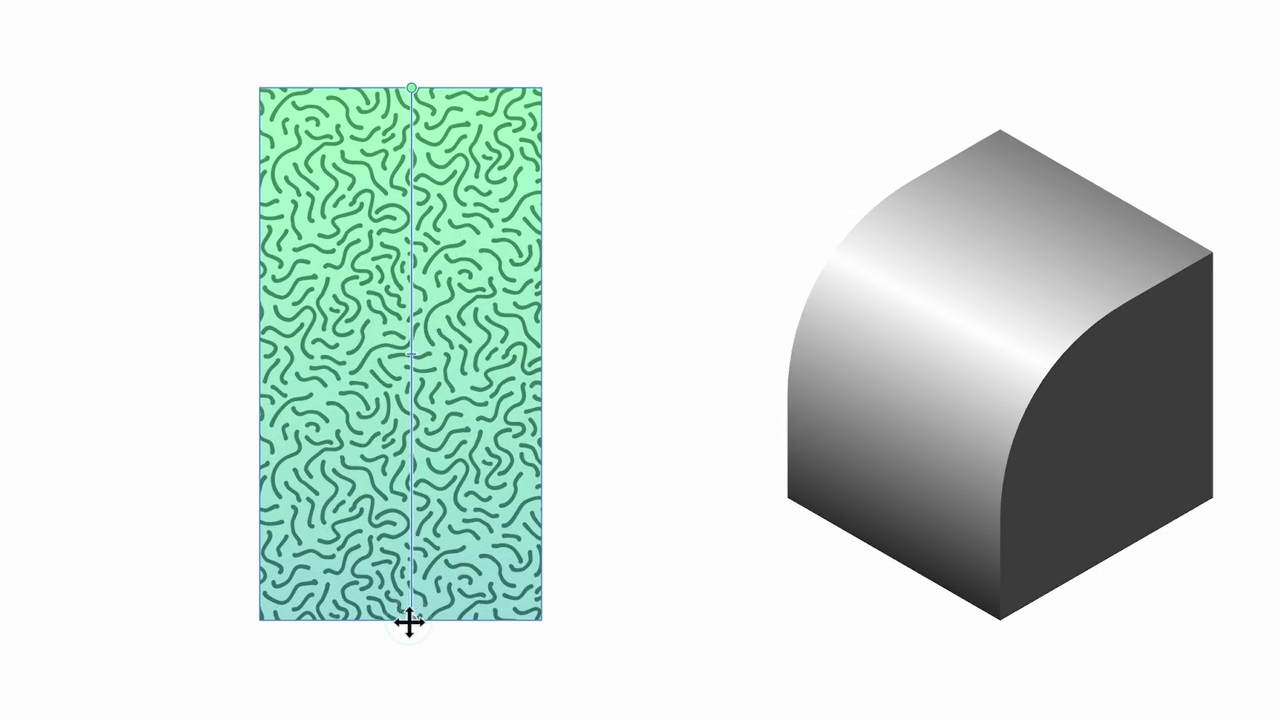
pyautogui.moveTo(409, 622); pyautogui.dragTo(389, 526)
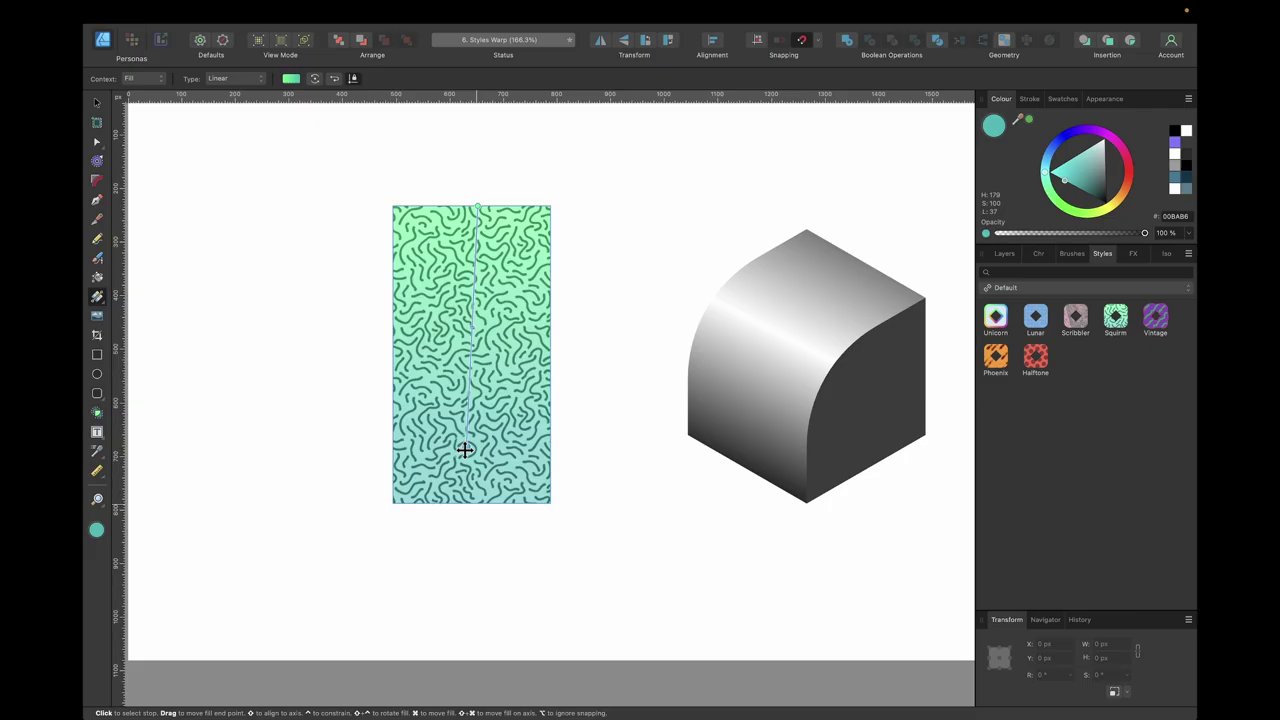
pyautogui.press('super+z')
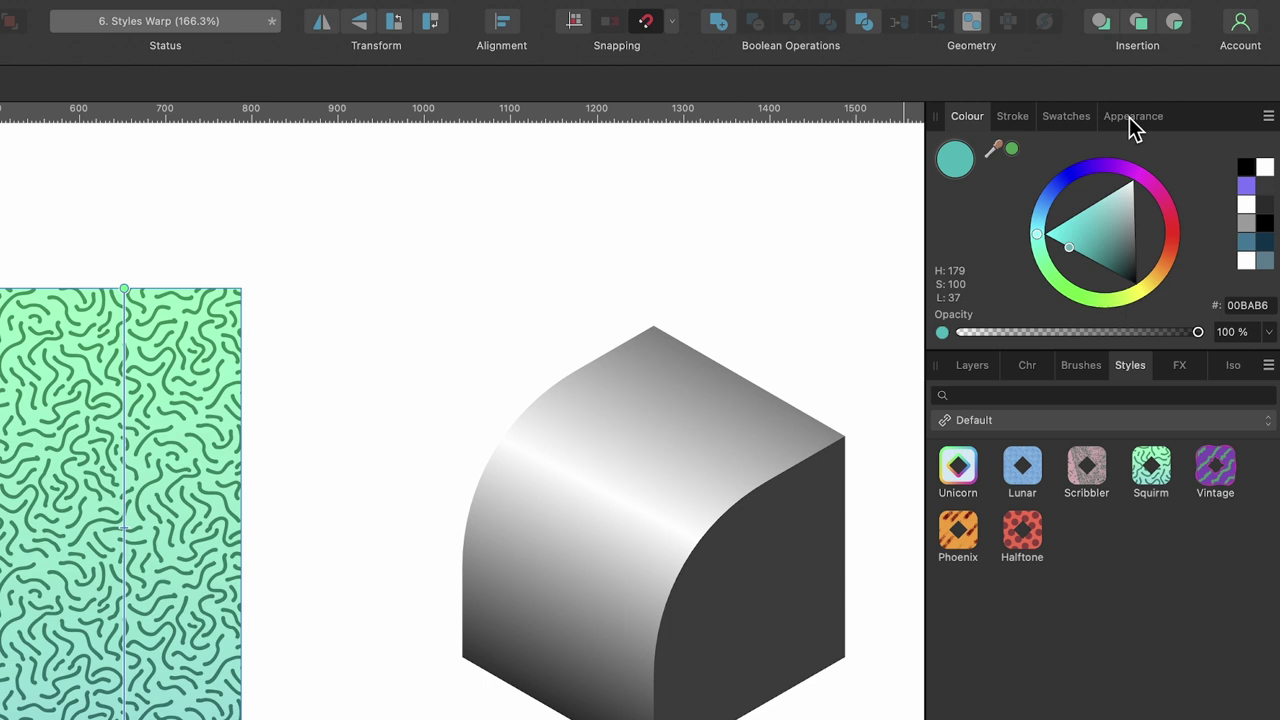
# Step: Change the type of the rectangle's Normal fill to Solid
pyautogui.click(1131, 117)
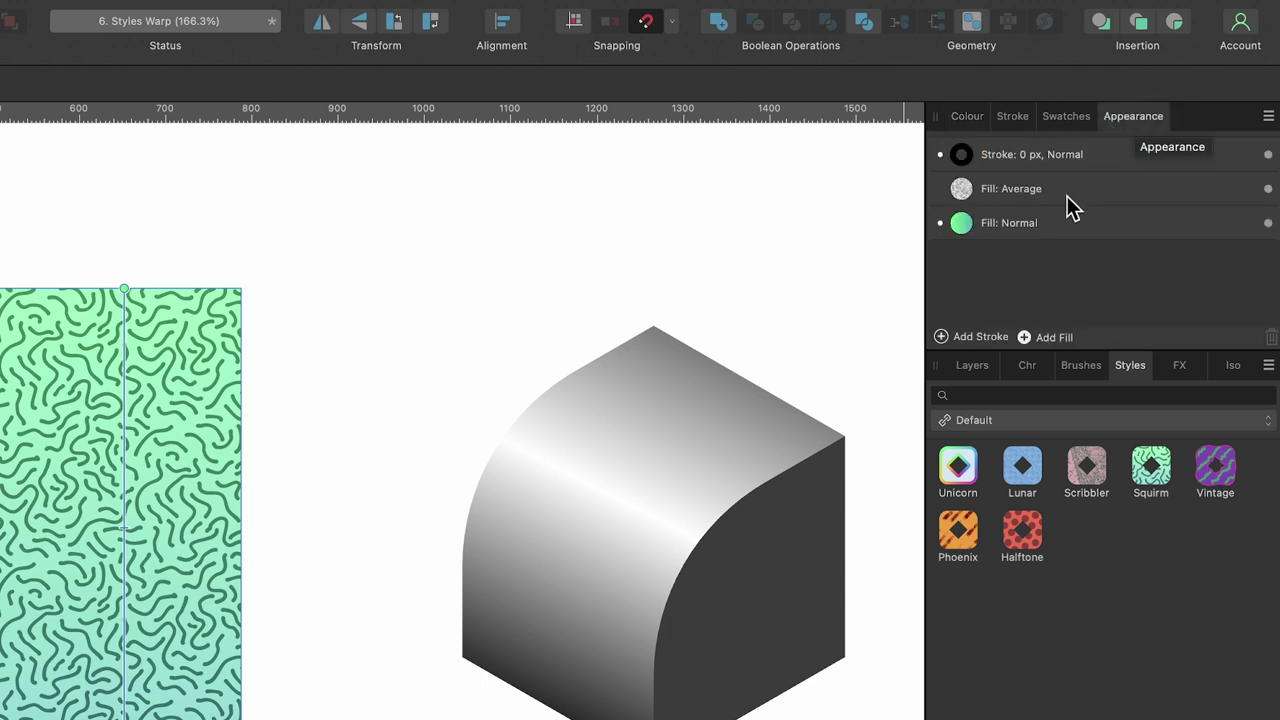
pyautogui.click(959, 224)
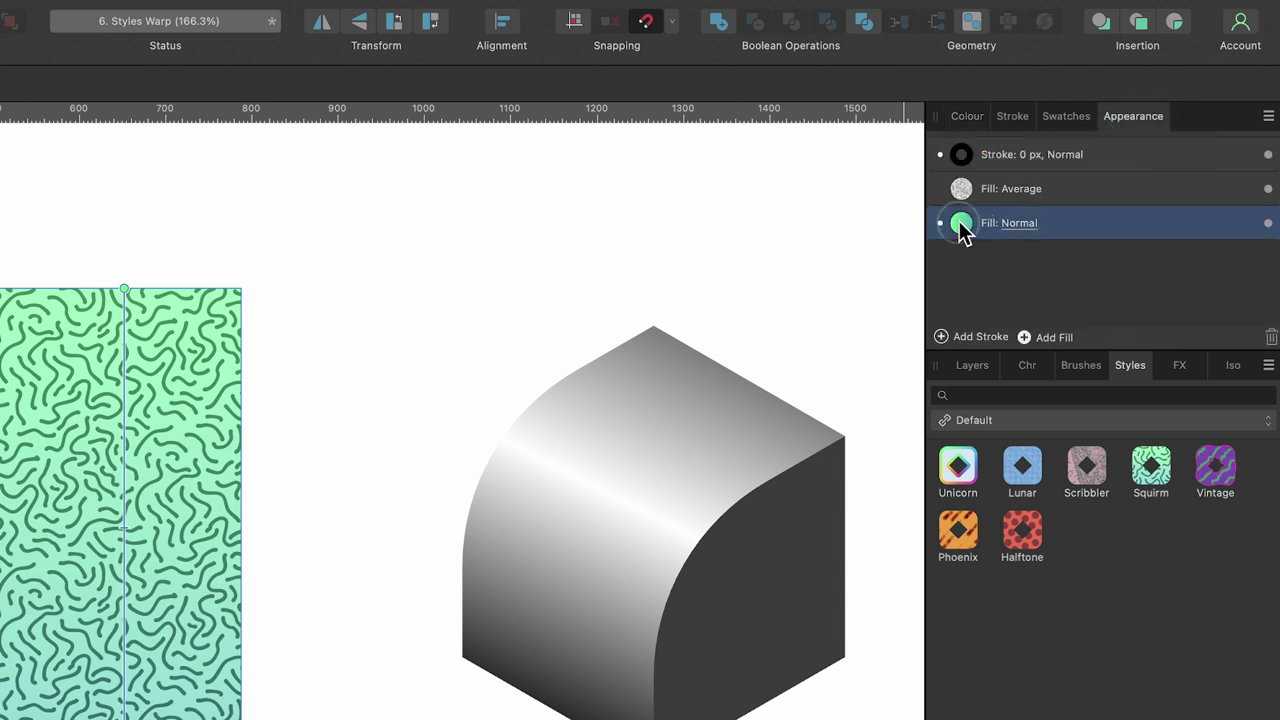
pyautogui.click(960, 224)
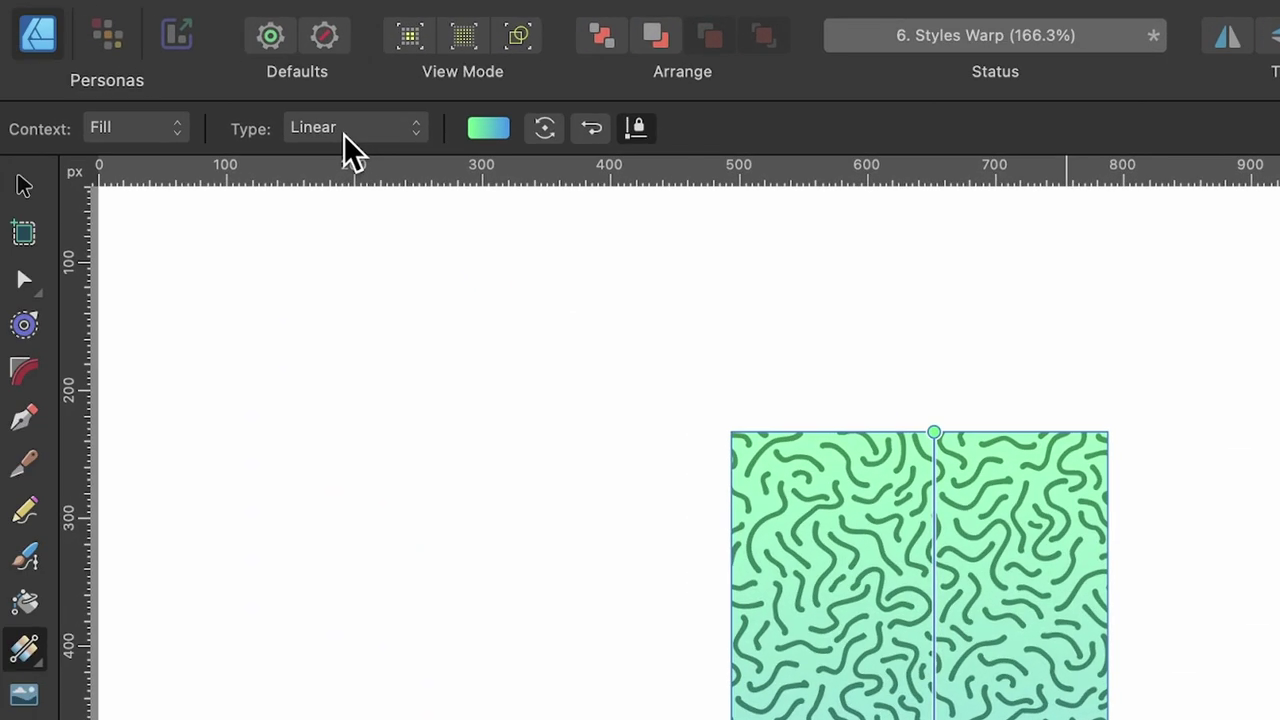
pyautogui.click(346, 131)
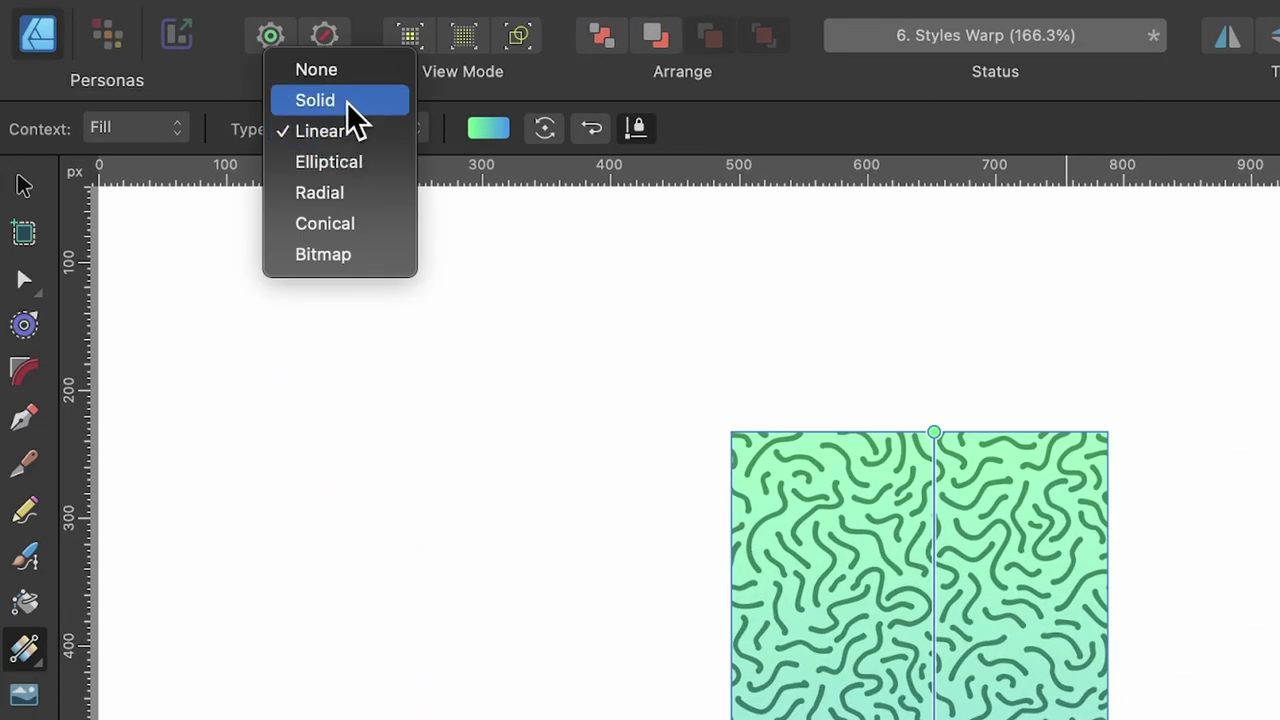
pyautogui.click(348, 102)
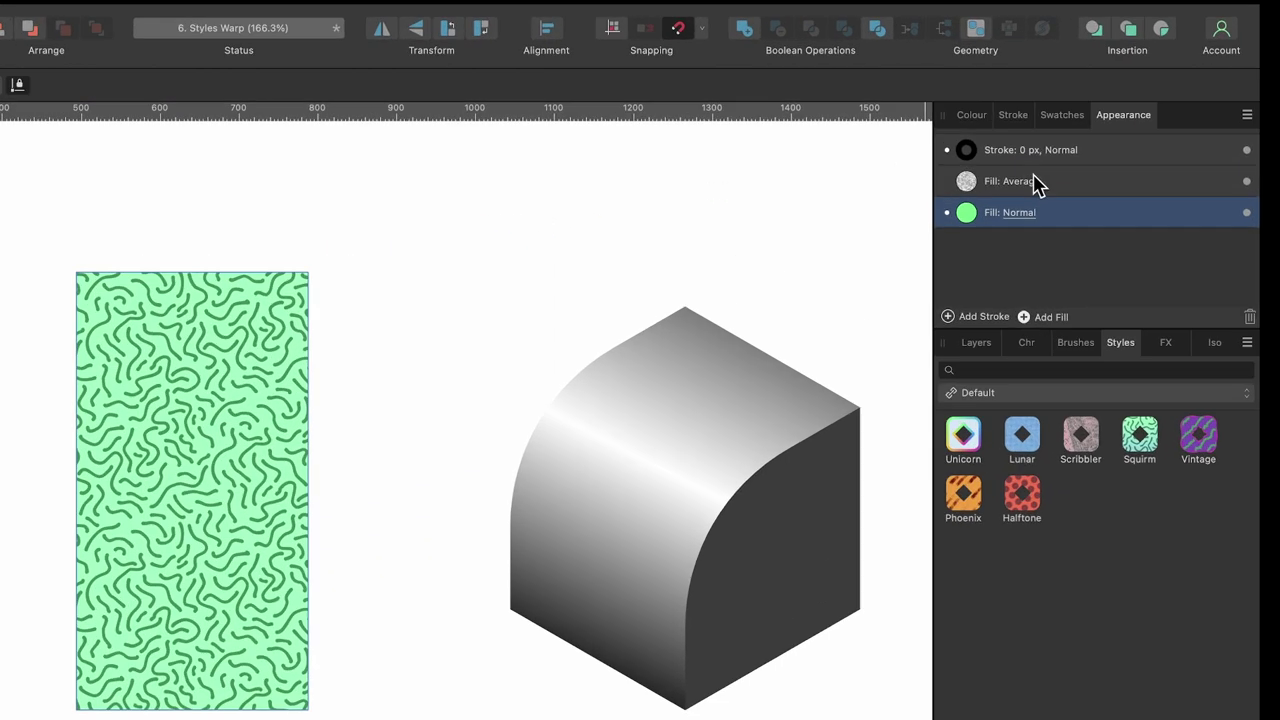
# Step: Recolour the rectangle's Normal fill, trying blue and settling on orange
pyautogui.click(998, 165)
pyautogui.moveTo(953, 254); pyautogui.dragTo(976, 281)
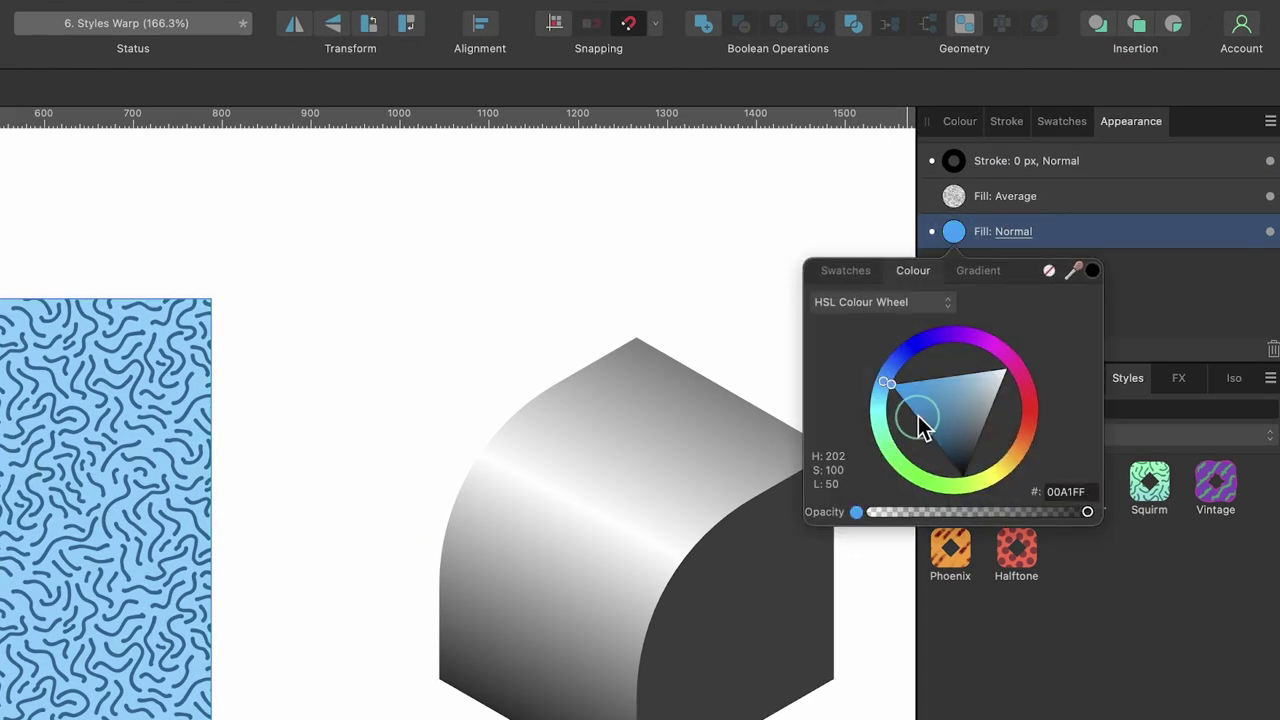
pyautogui.moveTo(878, 384); pyautogui.dragTo(1020, 454)
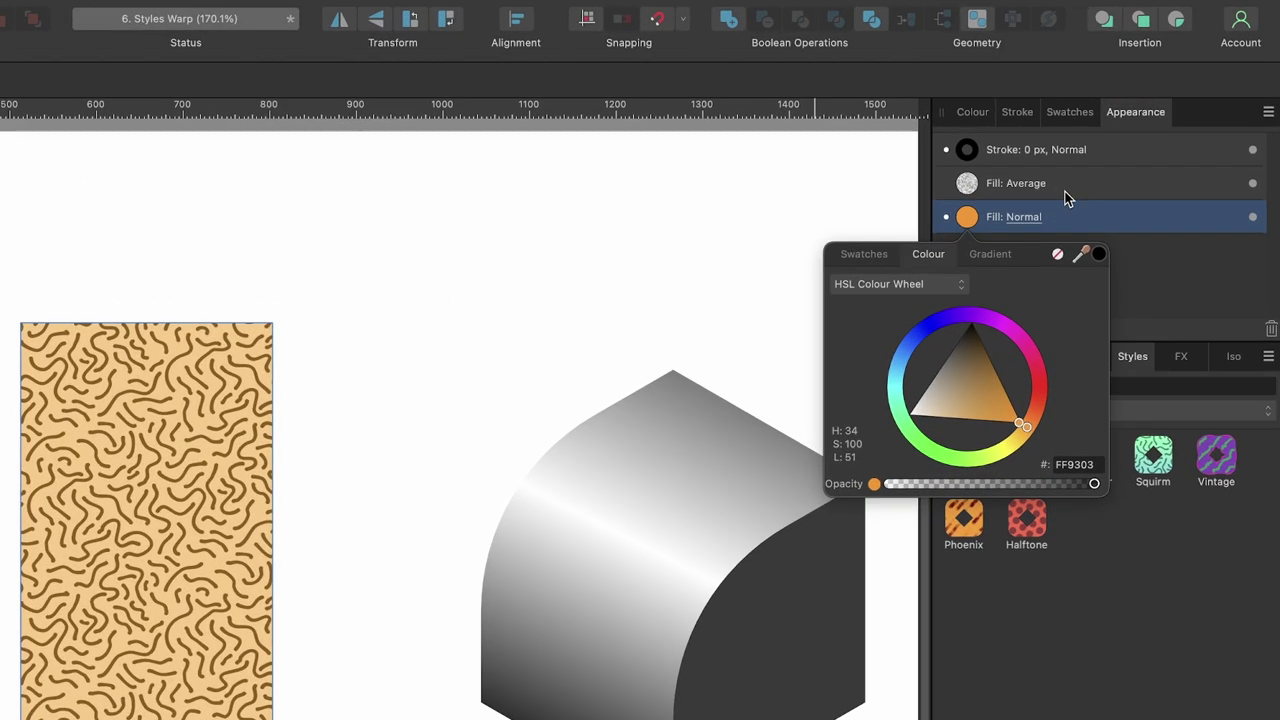
# Step: Try adjusting the rectangle's Average bitmap fill, and return to the Normal fill
pyautogui.click(1060, 145)
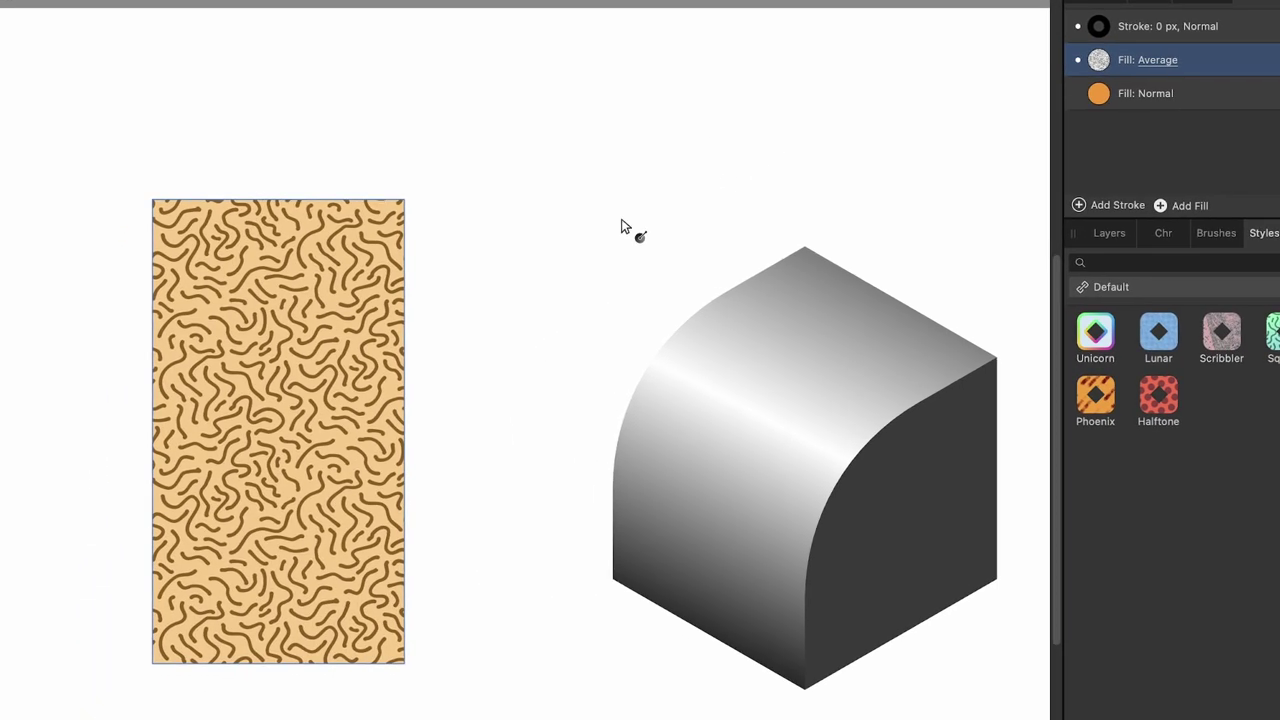
pyautogui.moveTo(294, 357)
pyautogui.mouseDown()
pyautogui.moveTo(398, 309)
pyautogui.moveTo(409, 341)
pyautogui.moveTo(350, 356)
pyautogui.moveTo(409, 354)
pyautogui.mouseUp()
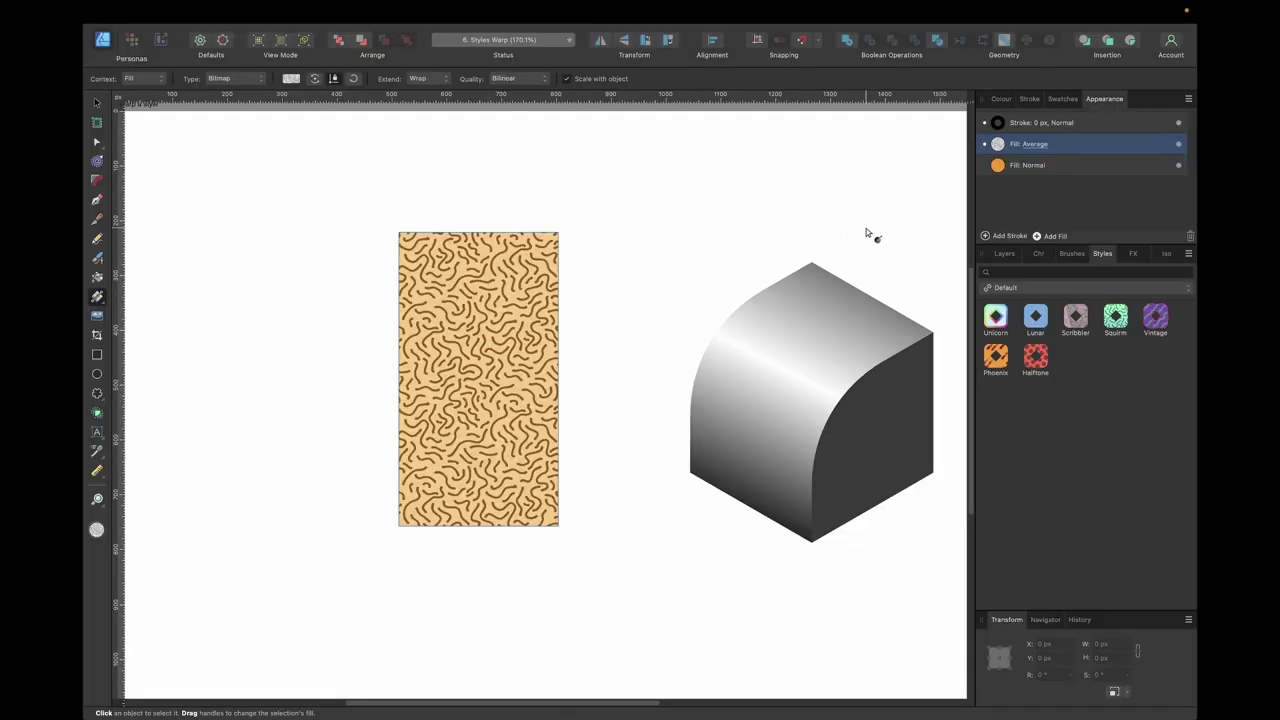
pyautogui.click(995, 168)
pyautogui.click(997, 167)
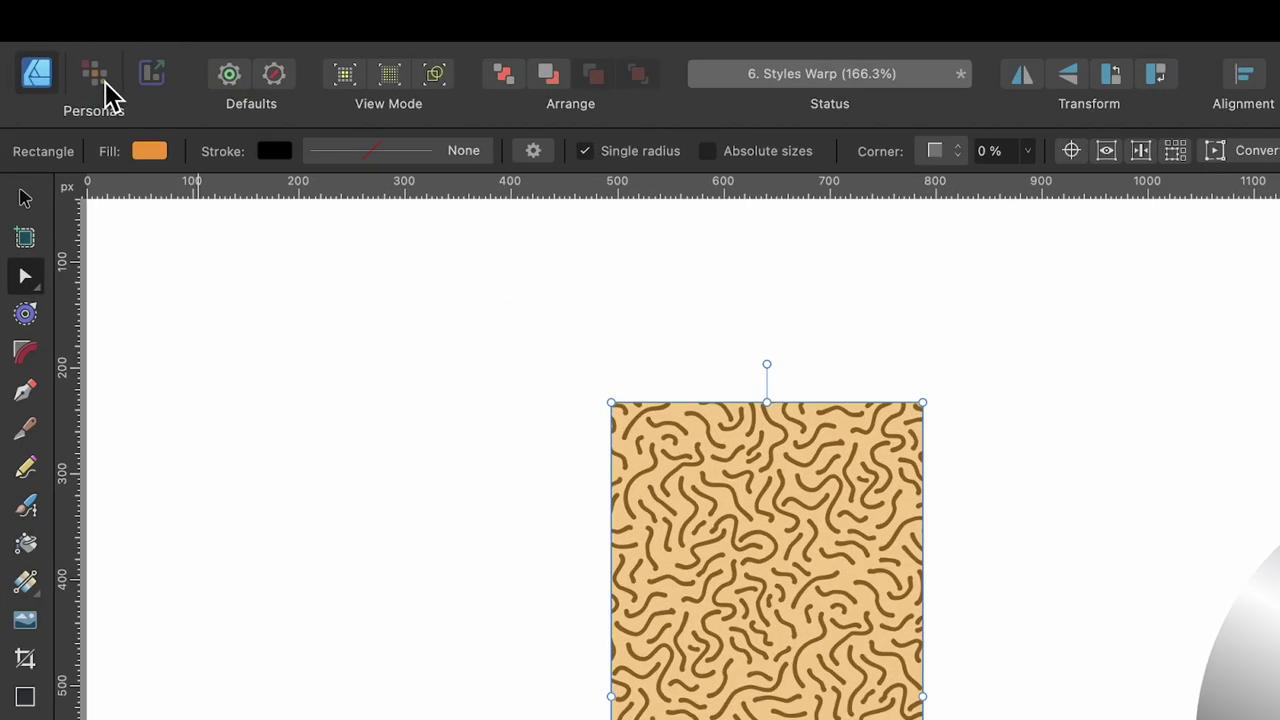
# Step: Add a live Mesh Warp filter to the patterned rectangle in the Pixel Persona, undoing the trial deformation
pyautogui.click(131, 41)
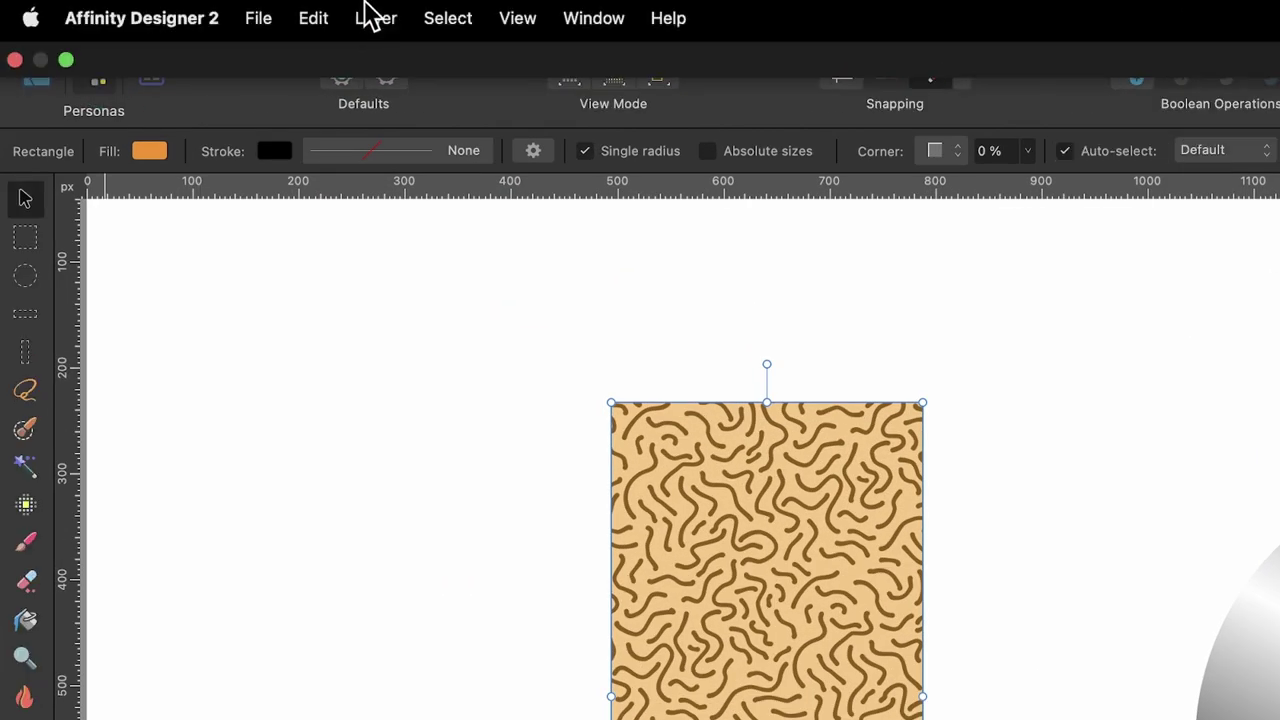
pyautogui.click(375, 18)
pyautogui.moveTo(425, 473)
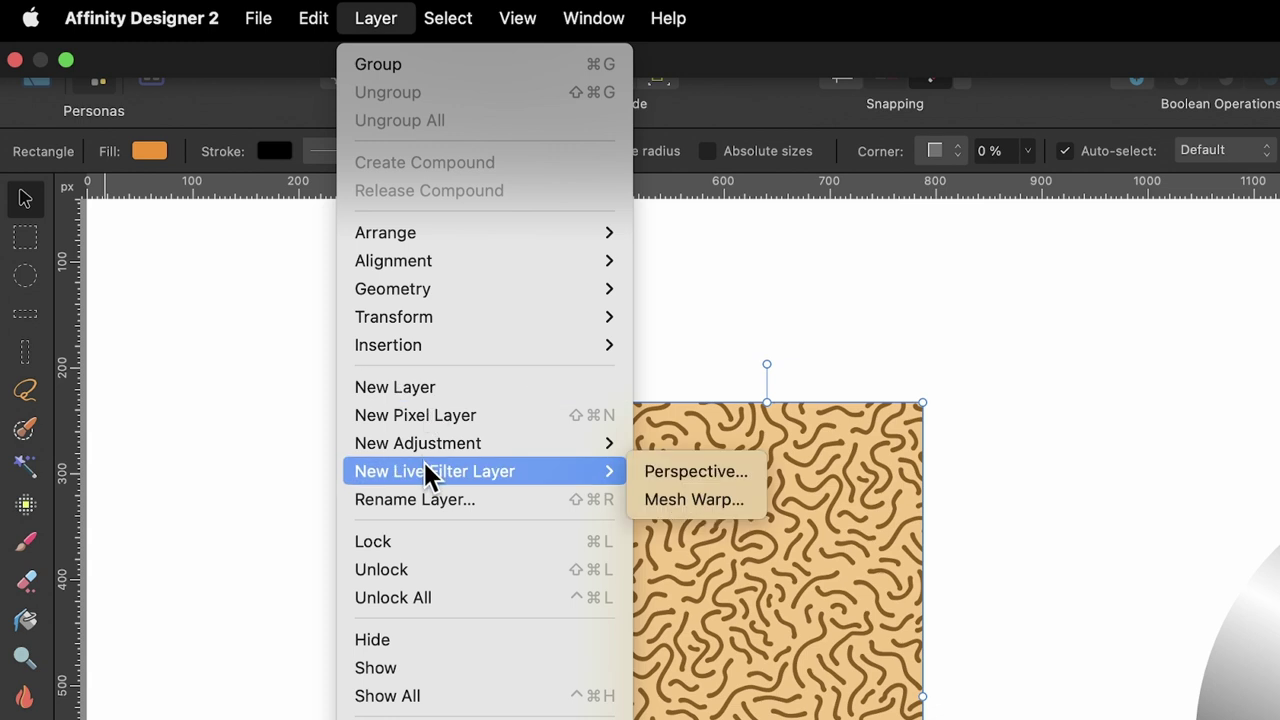
pyautogui.click(694, 499)
pyautogui.press('super+z')
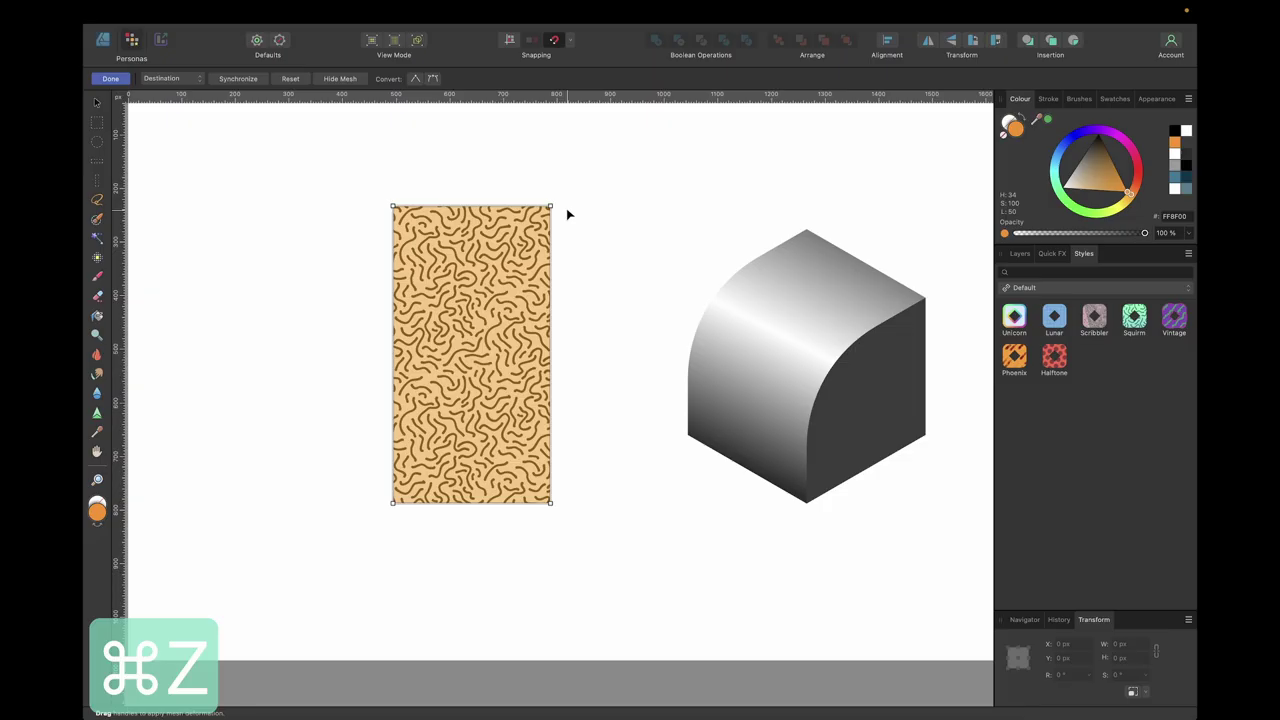
# Step: Move the rectangle horizontally over the cube's curved face and reduce its layer opacity to 36%
pyautogui.press('v')
pyautogui.moveTo(492, 300); pyautogui.dragTo(753, 298)
pyautogui.hscroll(3, 625, 366)
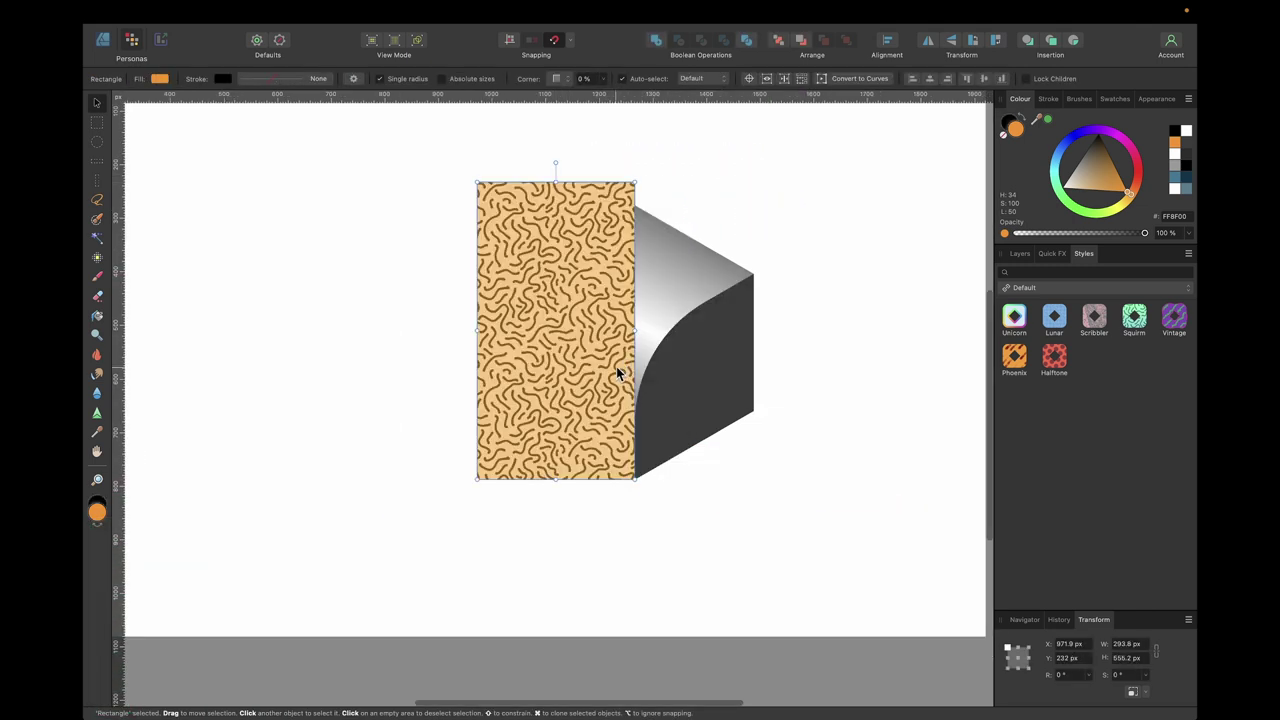
pyautogui.click(1019, 254)
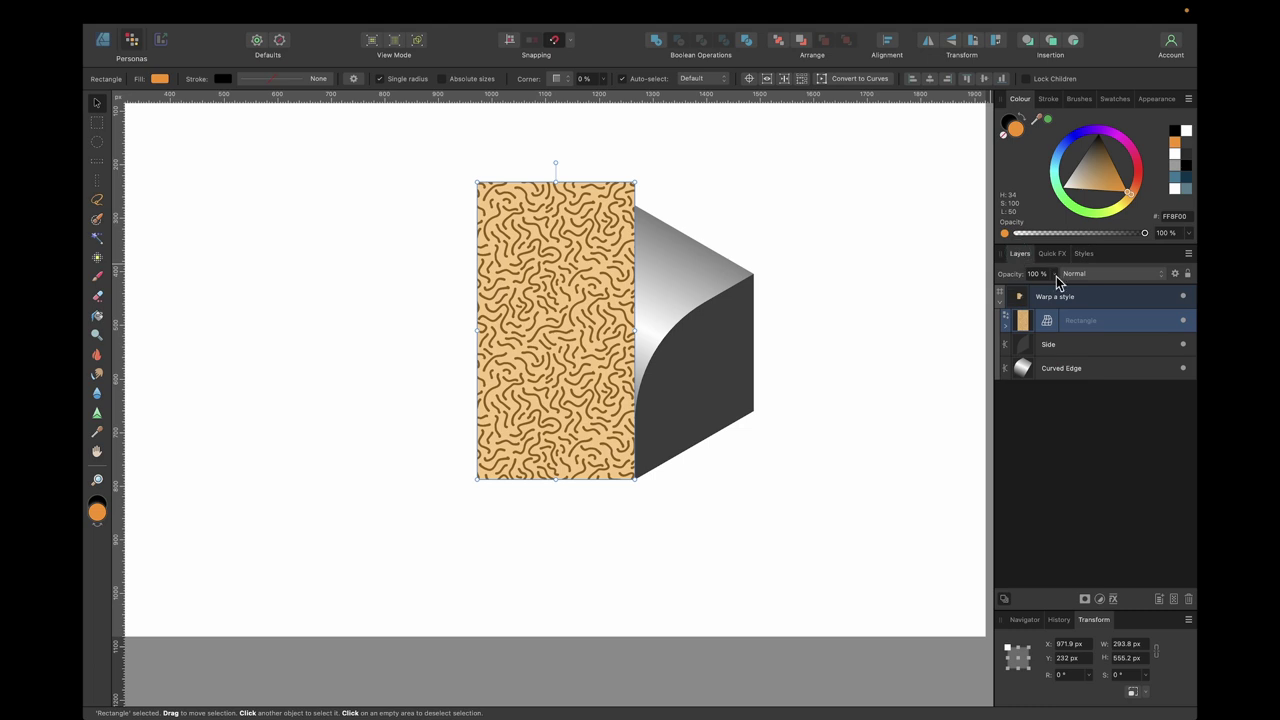
pyautogui.moveTo(1055, 276); pyautogui.dragTo(984, 307)
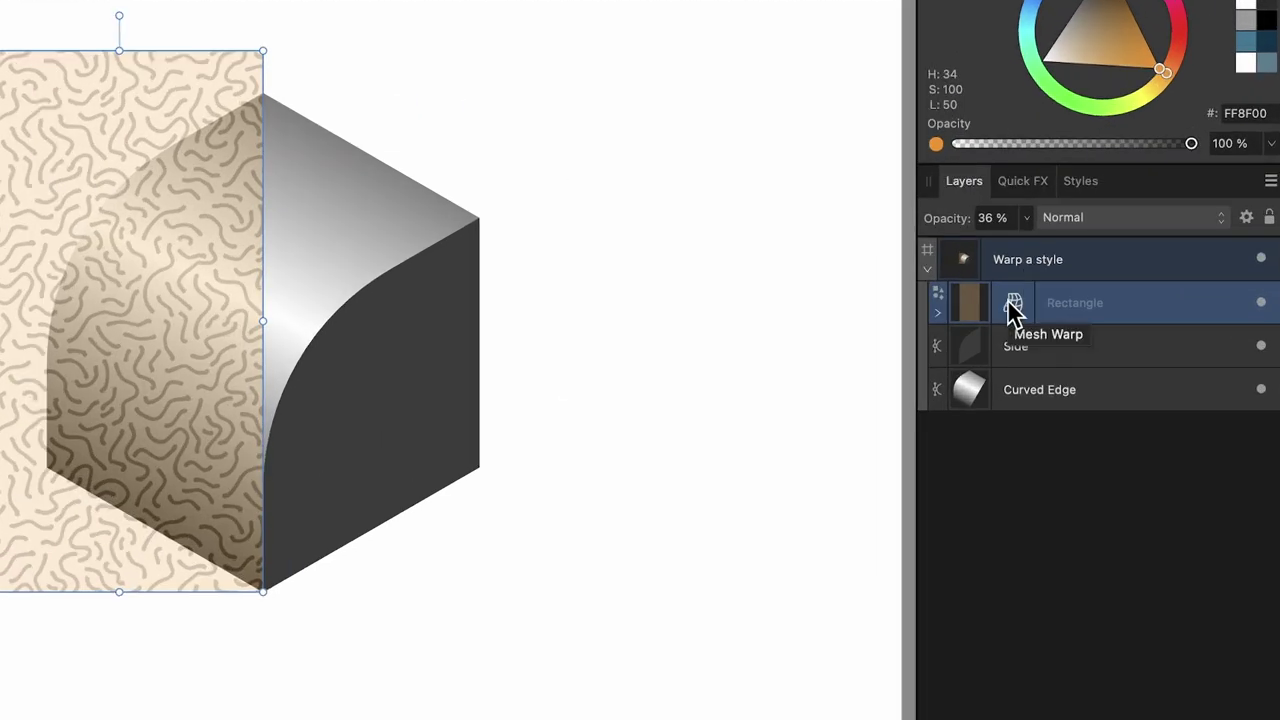
# Step: Reshape the rectangle's live Mesh Warp so its corners and curve handles follow the outline of the cube's curved face
pyautogui.click(1013, 306)
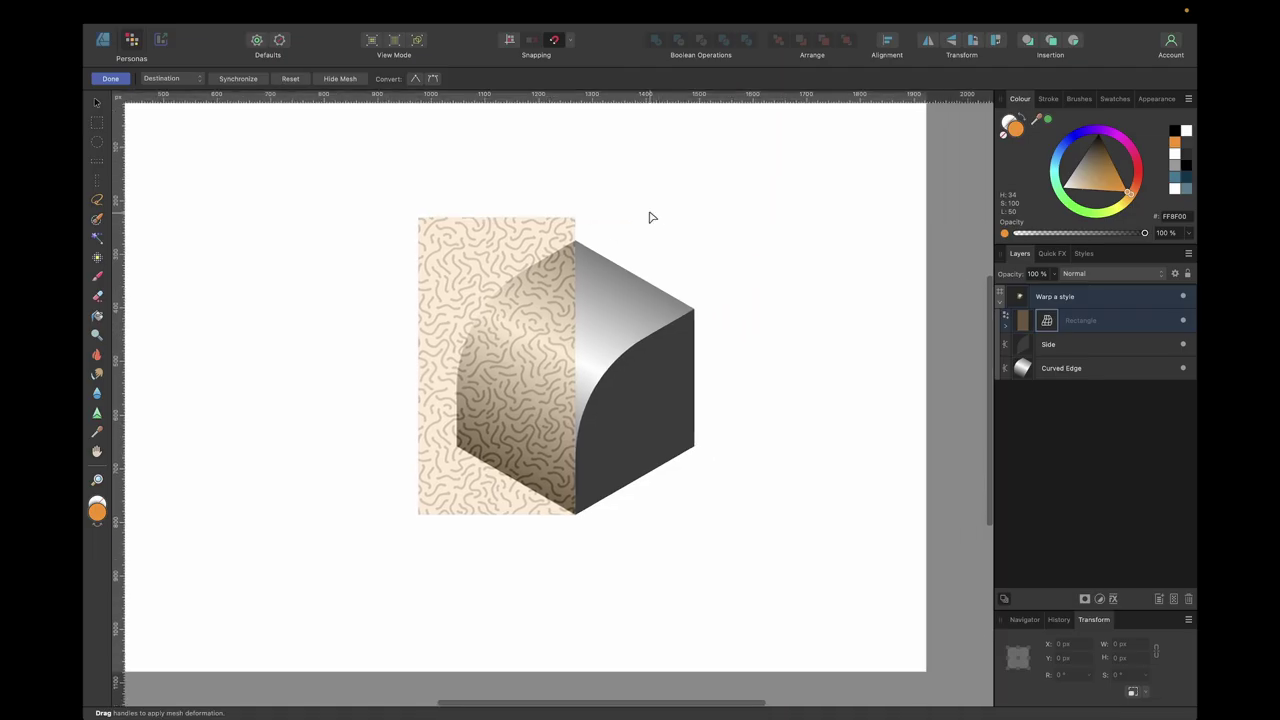
pyautogui.scroll(3, 296, 109)
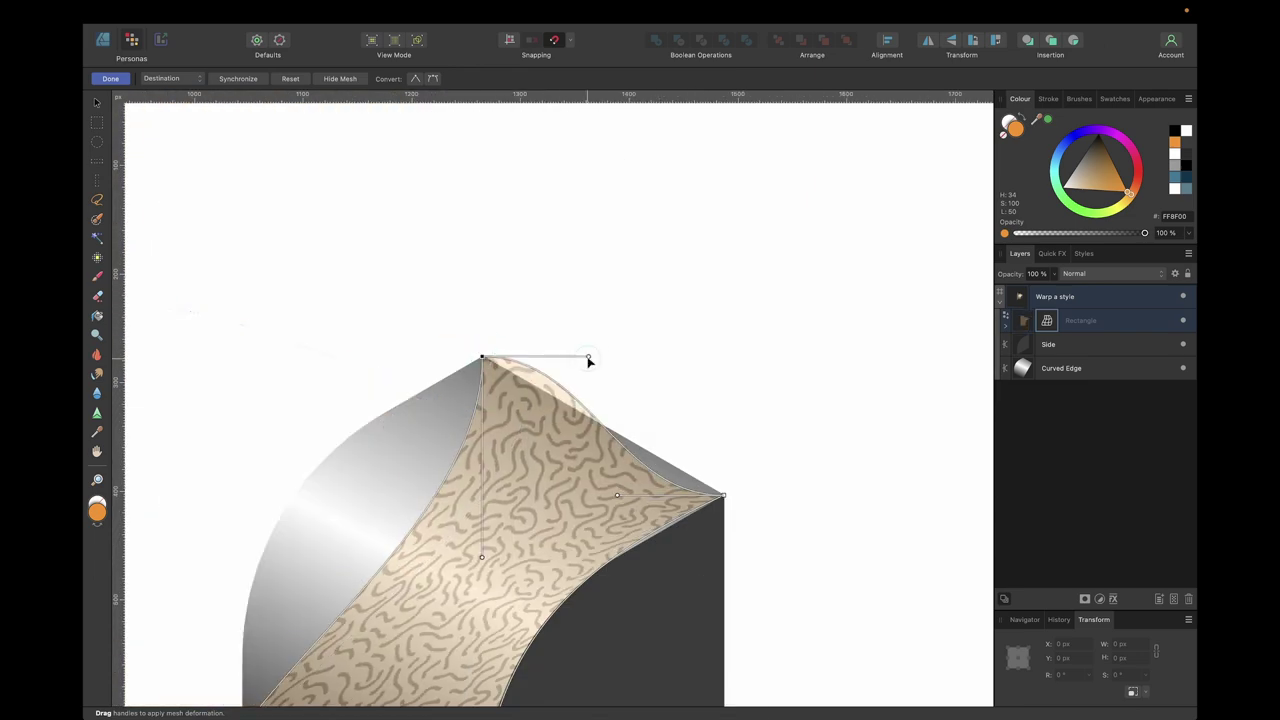
pyautogui.moveTo(586, 363); pyautogui.dragTo(563, 403)
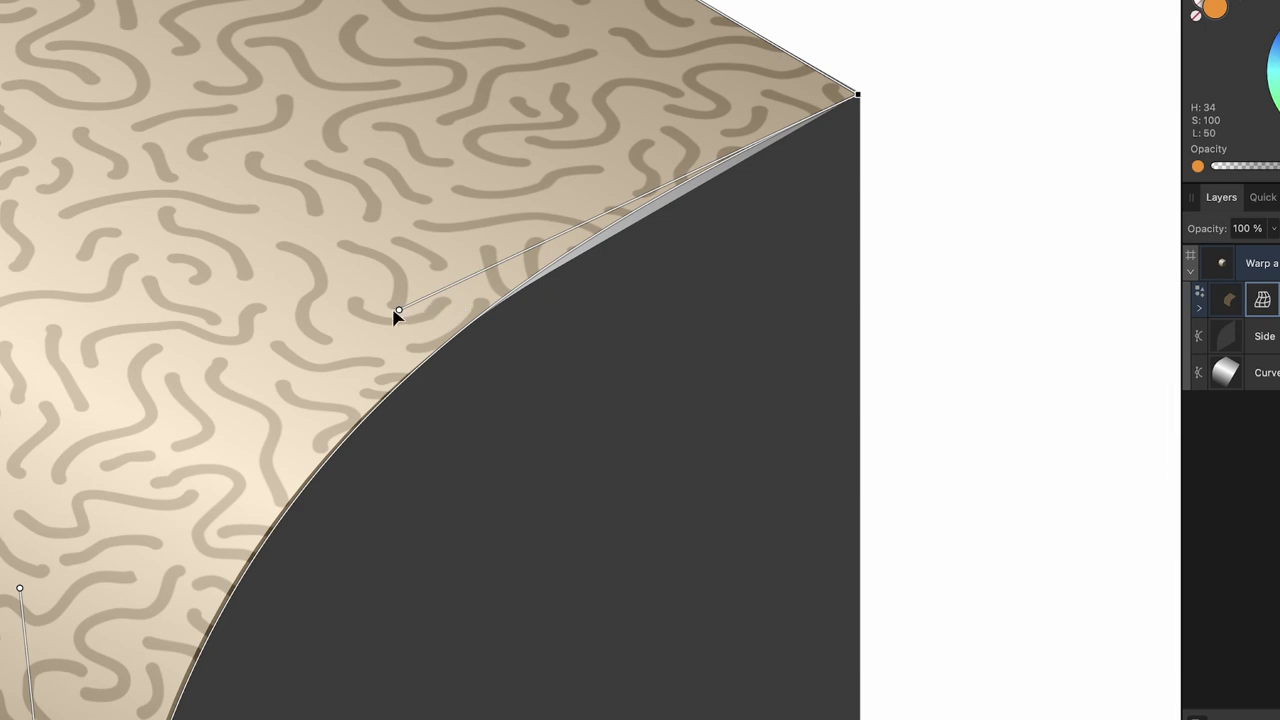
pyautogui.moveTo(399, 309); pyautogui.dragTo(472, 310)
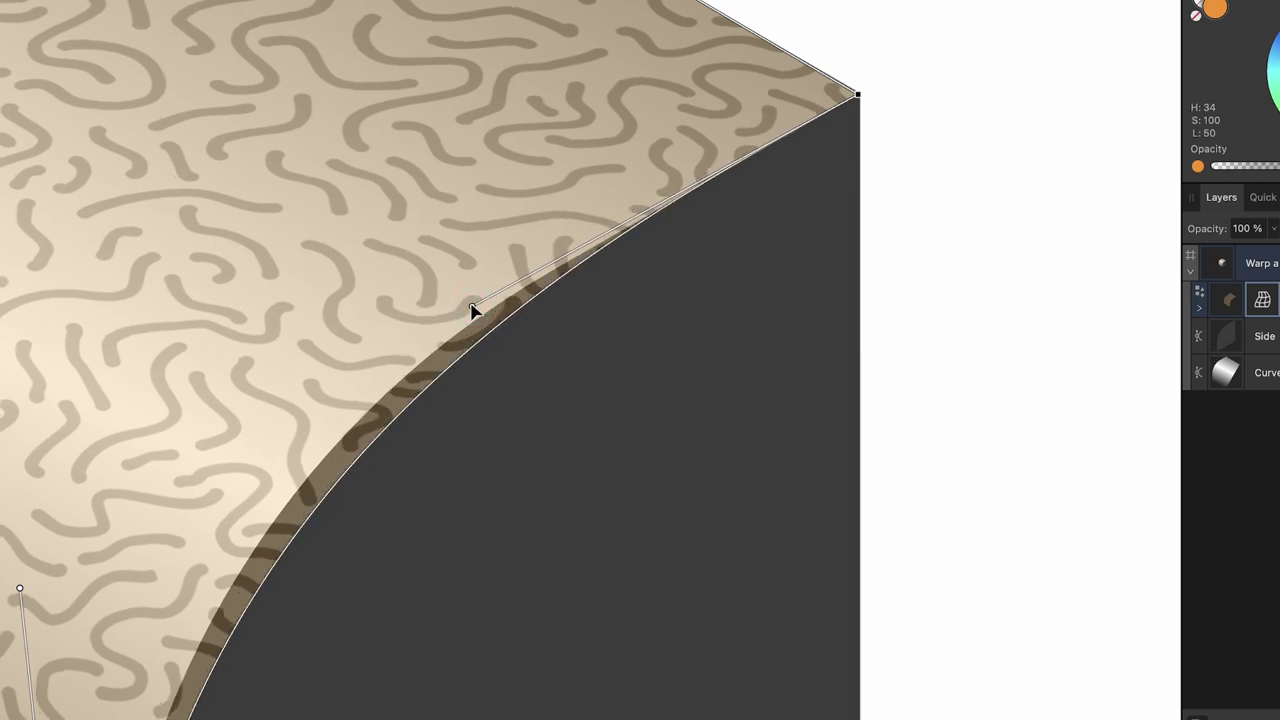
pyautogui.press('super+0')
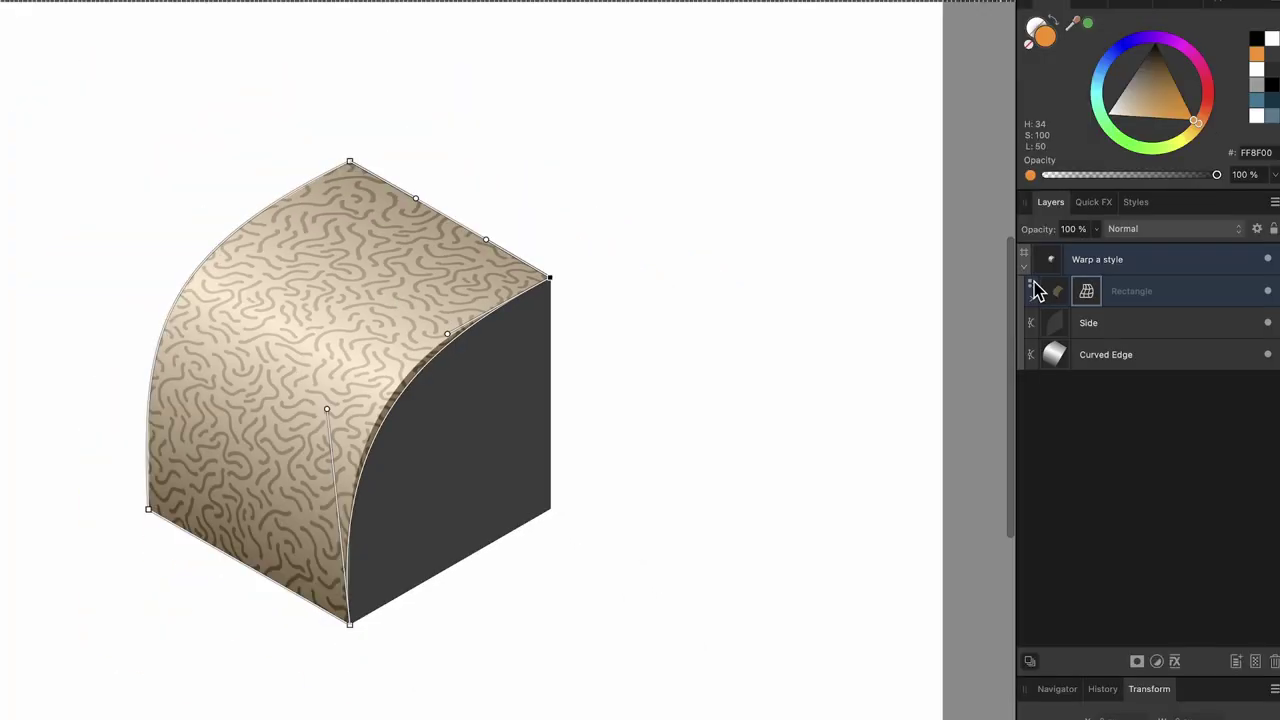
# Step: Restore the warped rectangle's layer opacity to 100%
pyautogui.click(1057, 292)
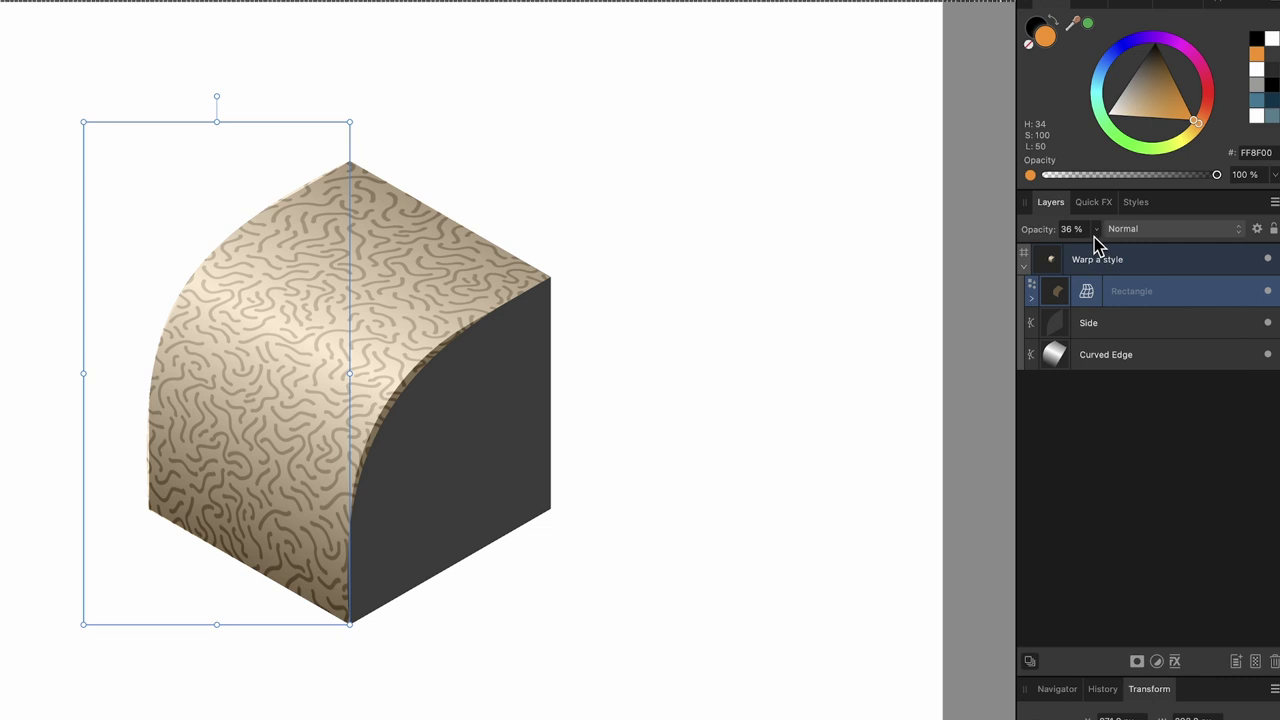
pyautogui.click(1095, 235)
pyautogui.moveTo(1094, 243); pyautogui.dragTo(1234, 233)
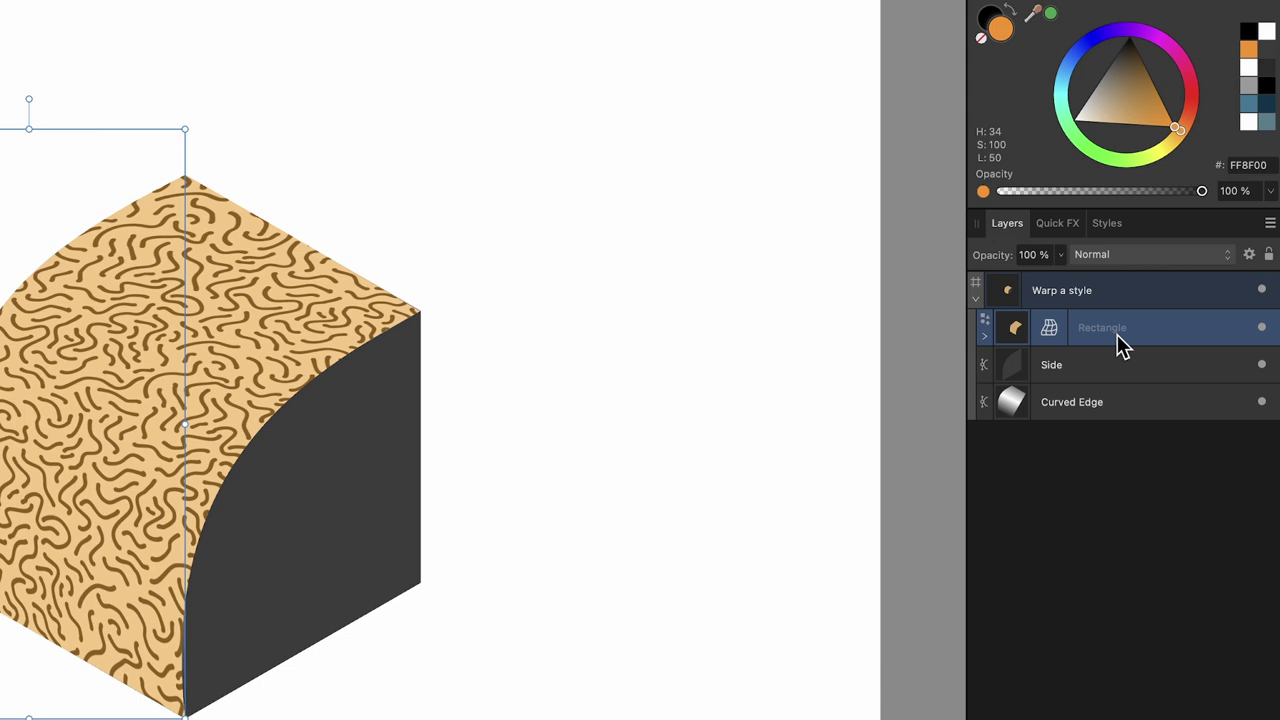
# Step: Nest the warped rectangle inside the Curved Edge layer and set its blend mode to Multiply
pyautogui.moveTo(1117, 334); pyautogui.dragTo(1105, 416)
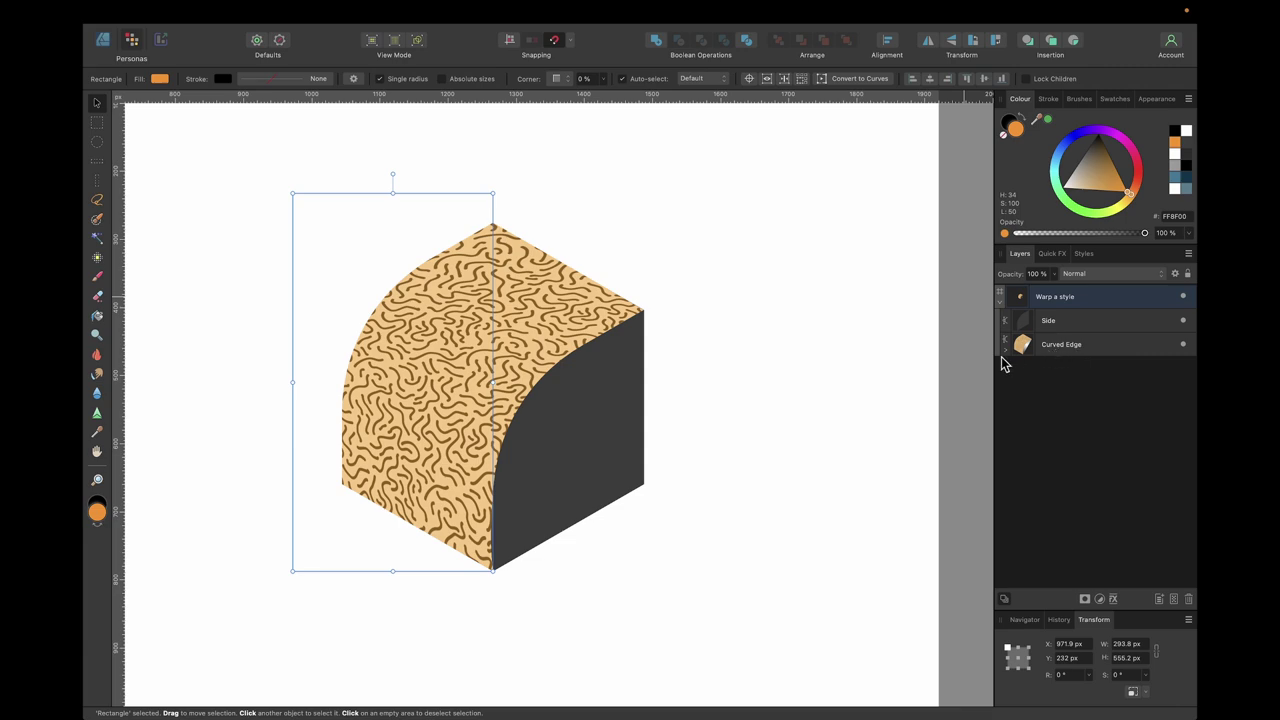
pyautogui.click(1005, 358)
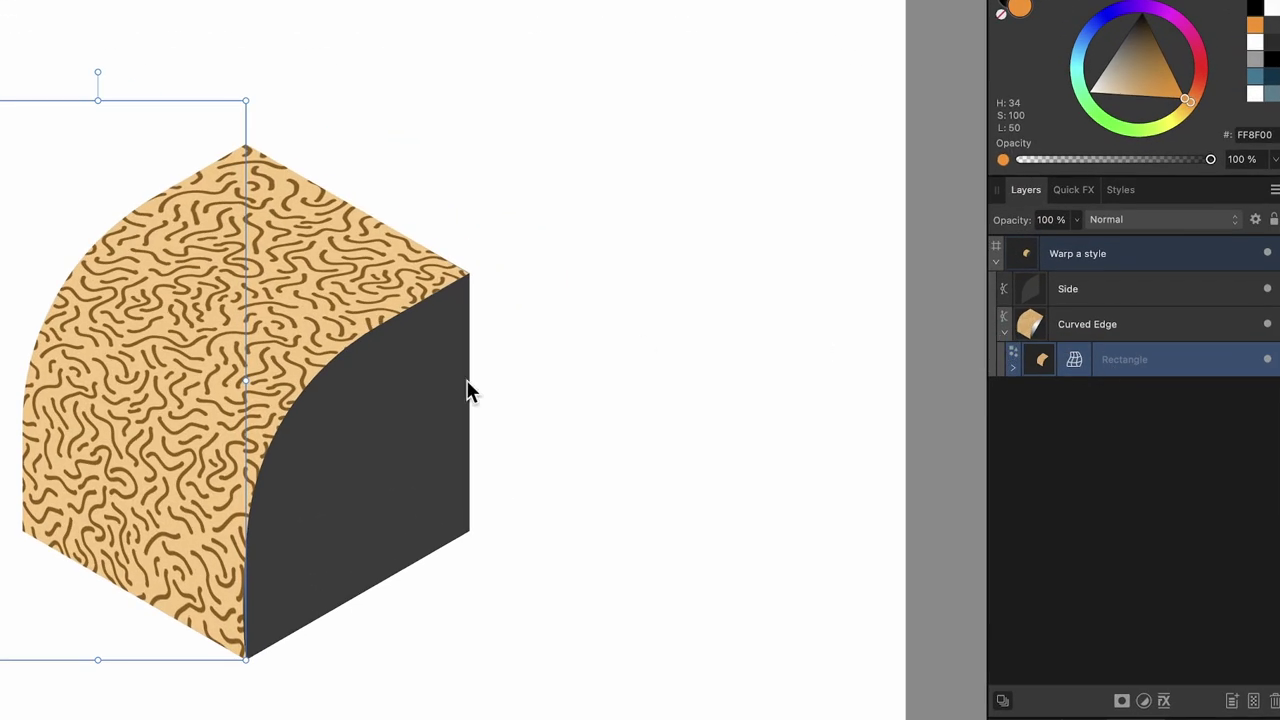
pyautogui.scroll(2, 468, 390)
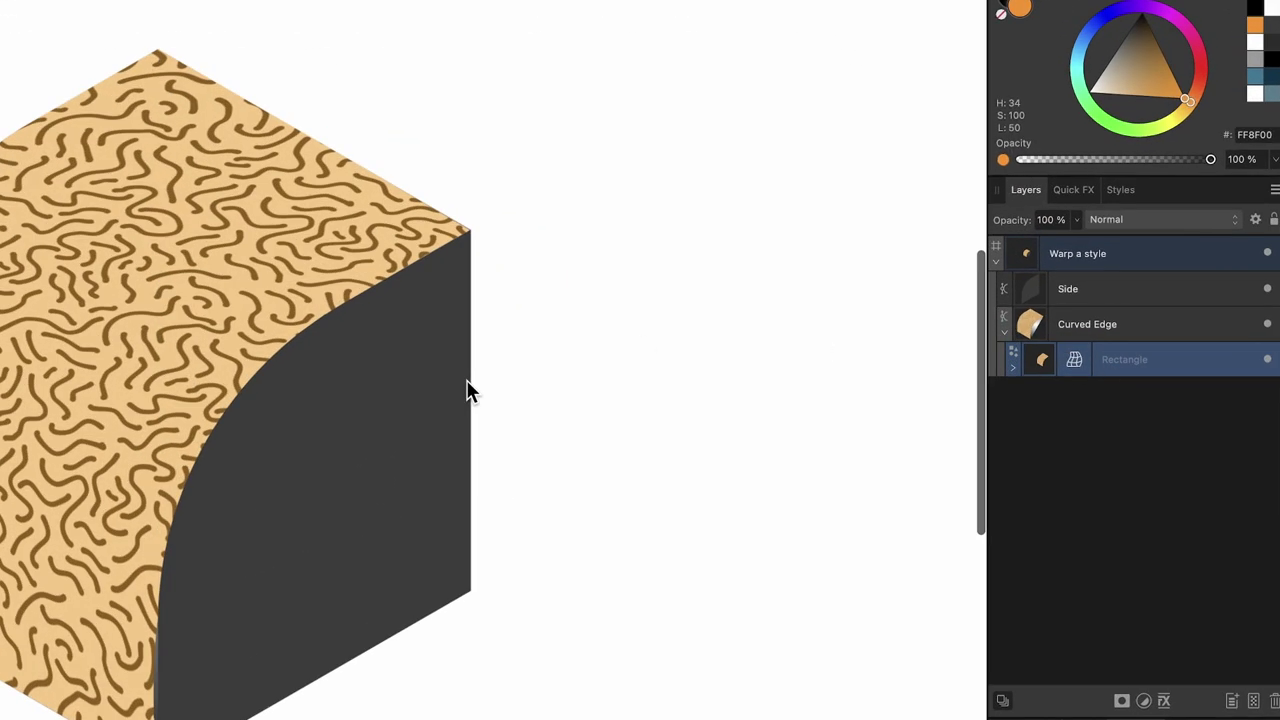
pyautogui.click(1150, 220)
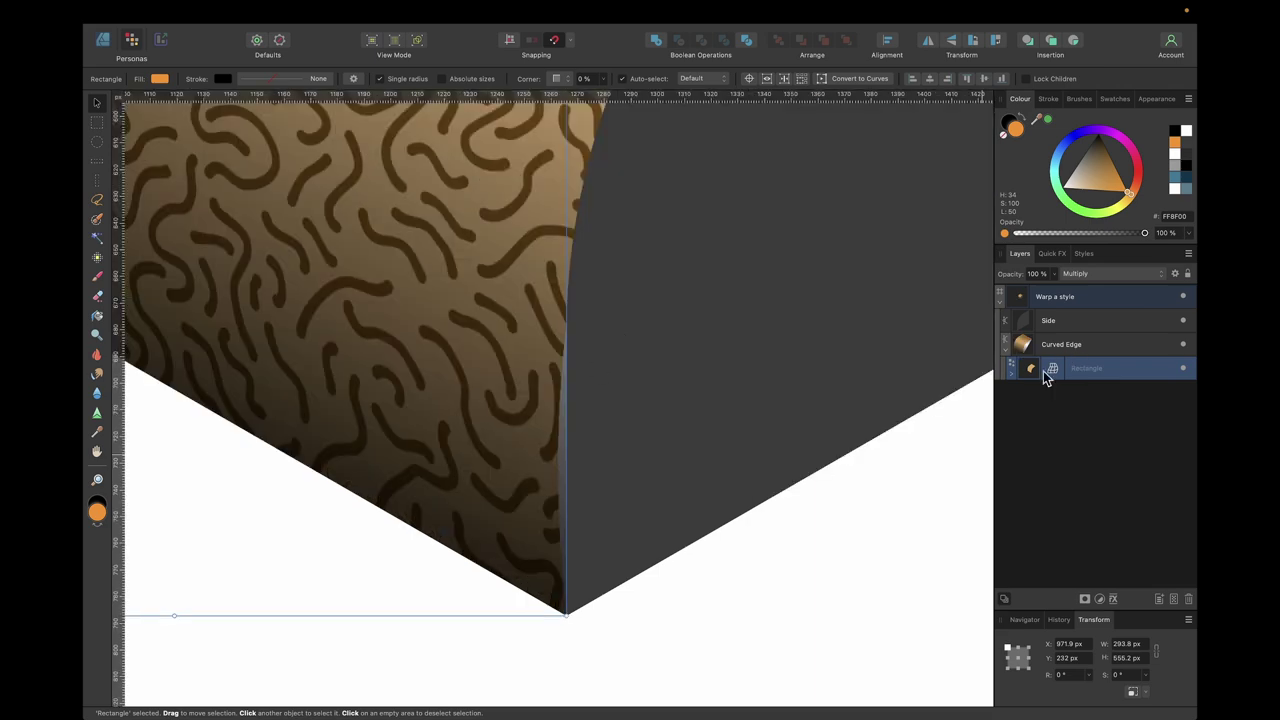
# Step: Refine the nested rectangle's Mesh Warp by extending its lower front edge past the curved face, and finish by selecting the Warp a style artboard
pyautogui.click(1046, 370)
pyautogui.scroll(-2, 626, 424)
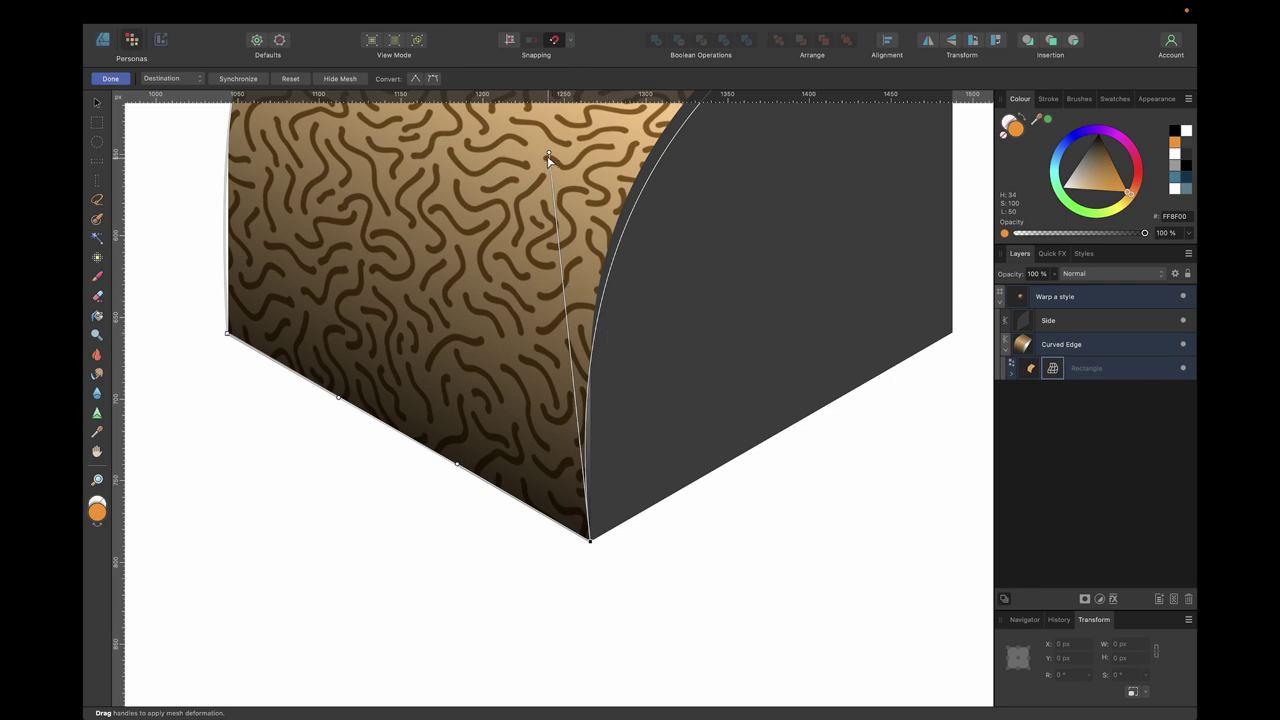
pyautogui.moveTo(548, 156); pyautogui.dragTo(584, 158)
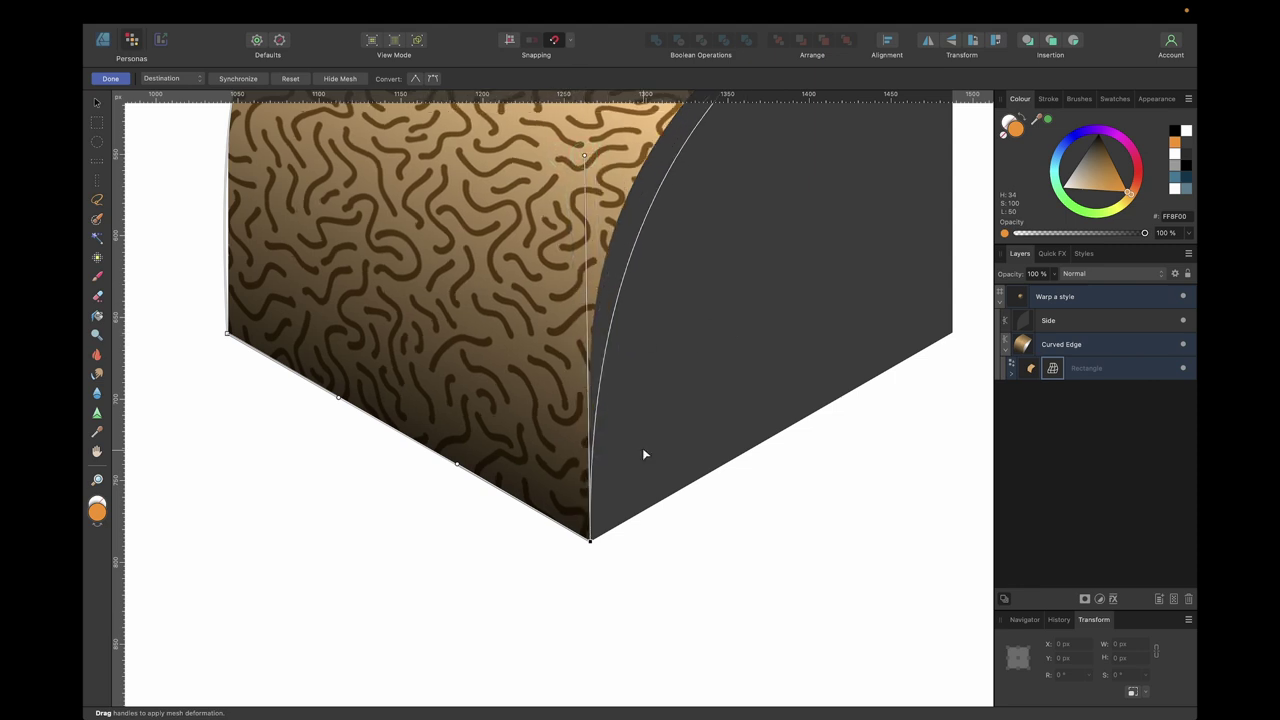
pyautogui.scroll(2, 642, 447)
pyautogui.hscroll(-1, 642, 447)
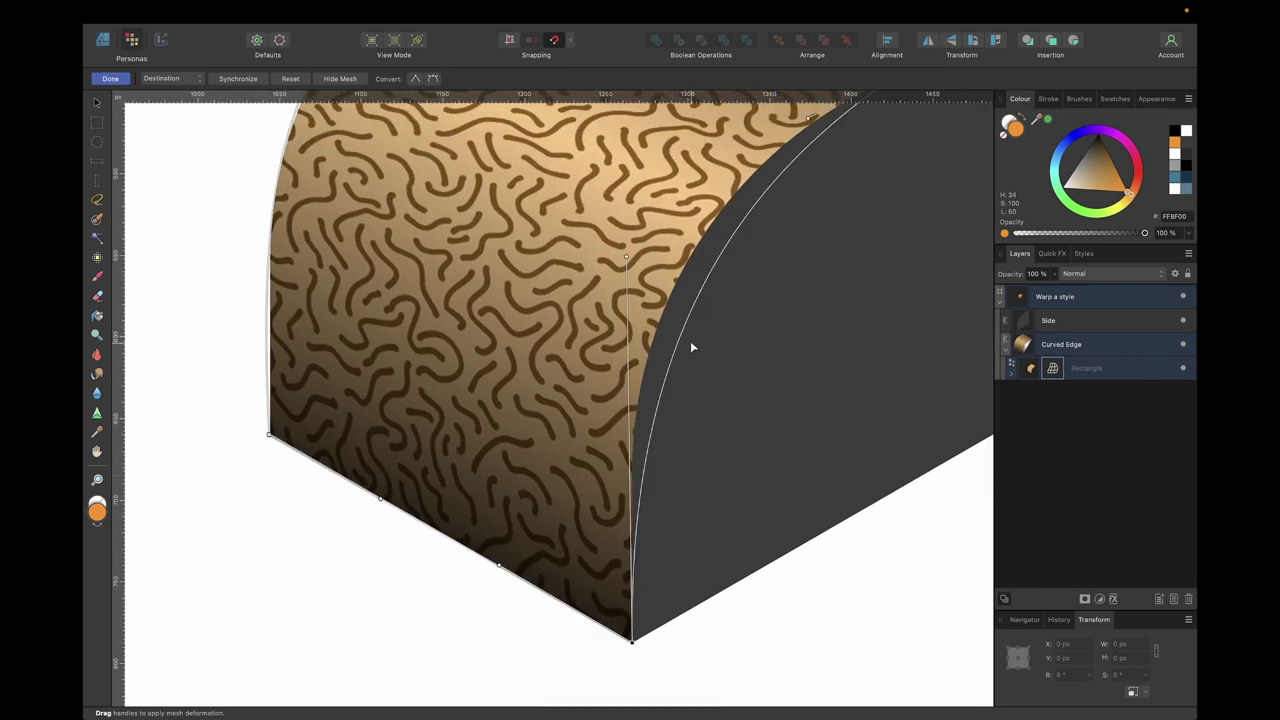
pyautogui.scroll(5, 691, 343)
pyautogui.scroll(-2, 543, 466)
pyautogui.scroll(-3, 623, 385)
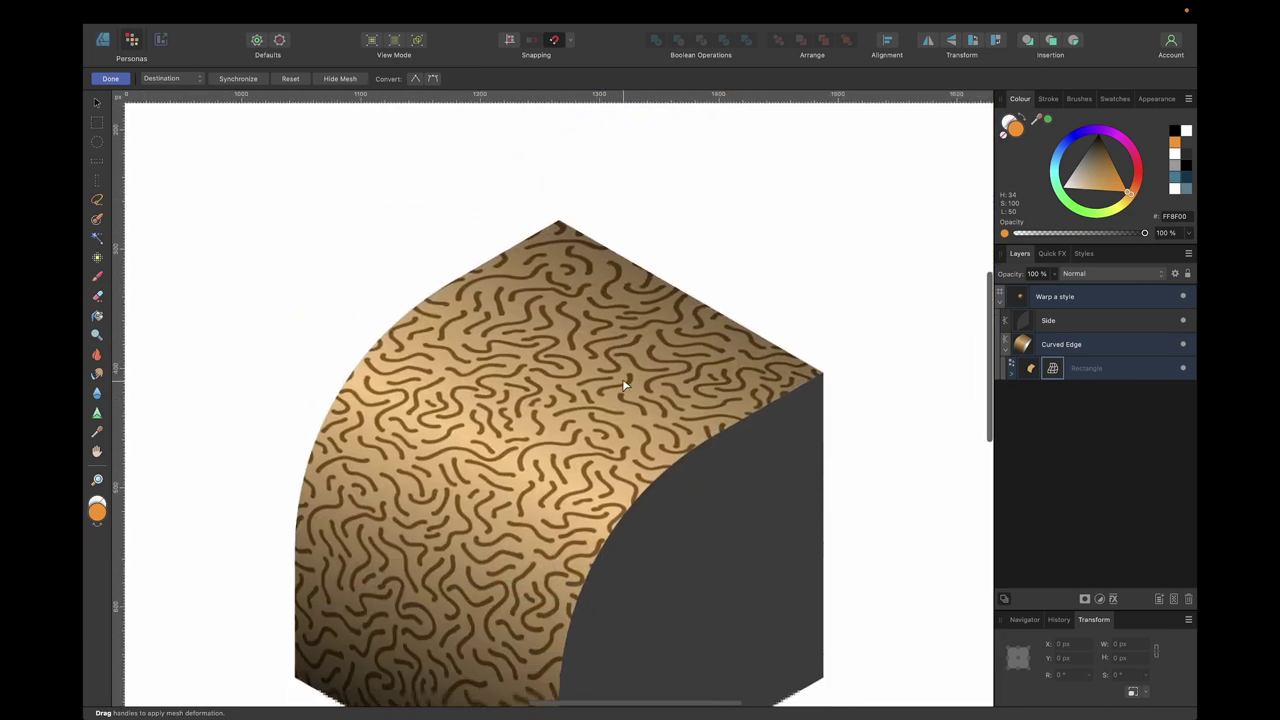
pyautogui.click(1072, 302)
pyautogui.scroll(-3, 830, 485)
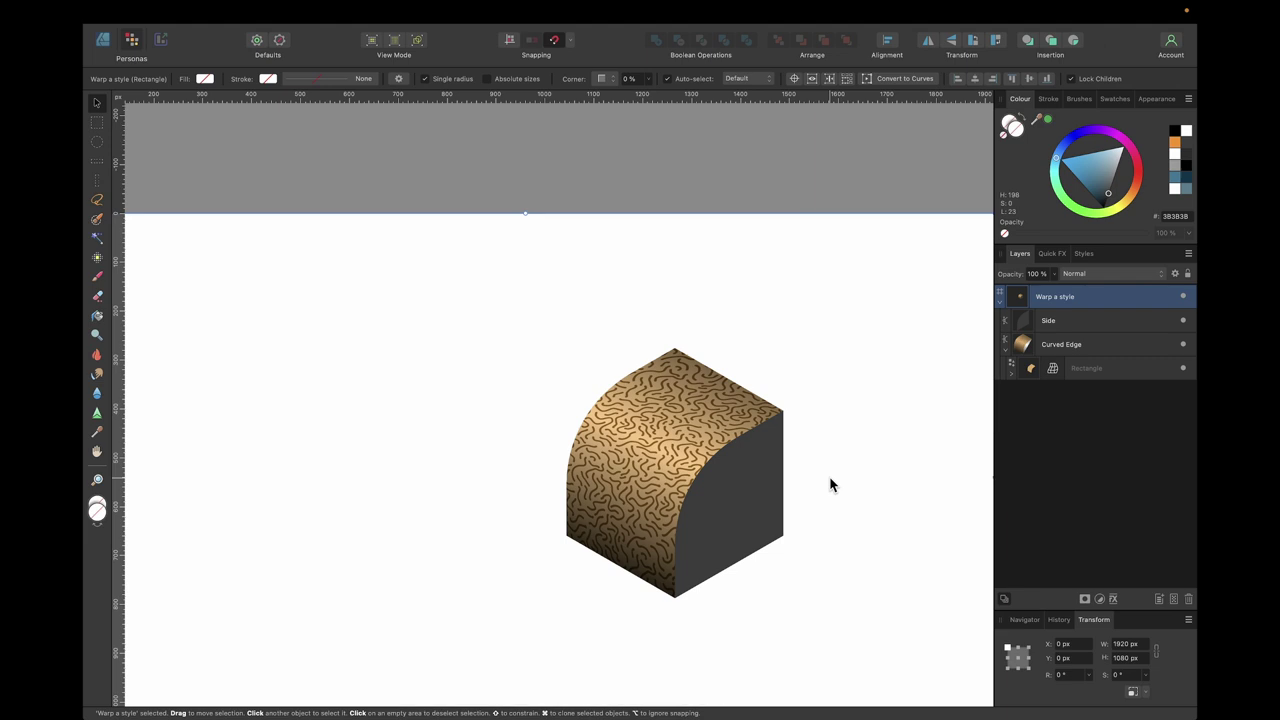
pyautogui.scroll(4, 719, 497)
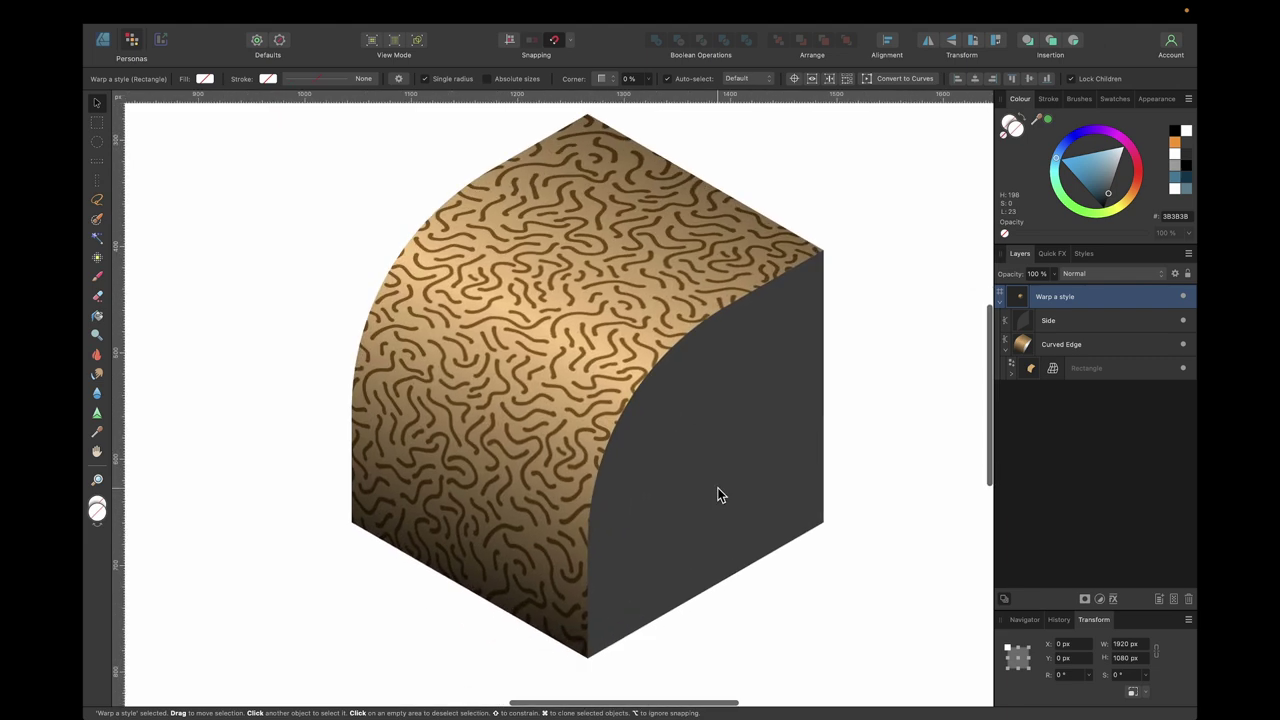